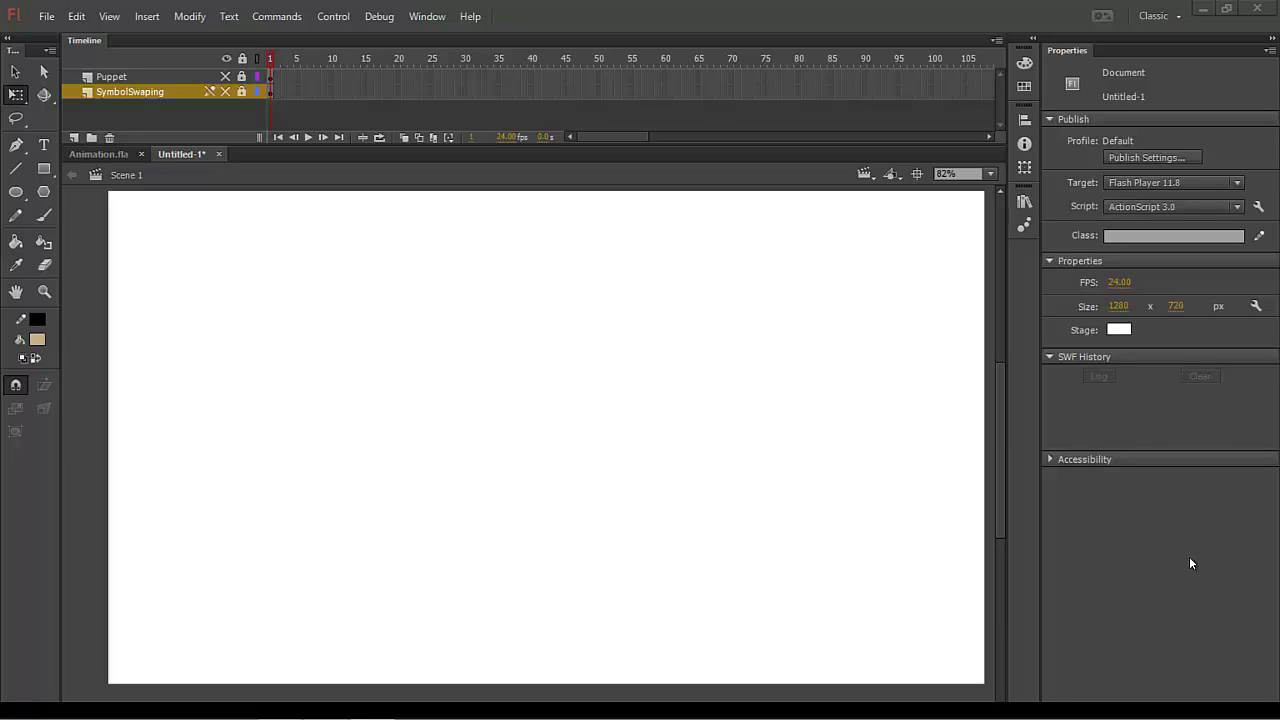
- Show, unlock and select the Puppet layer, and set the Brush tool's fill colour to blue #006699
left_click(227, 77)
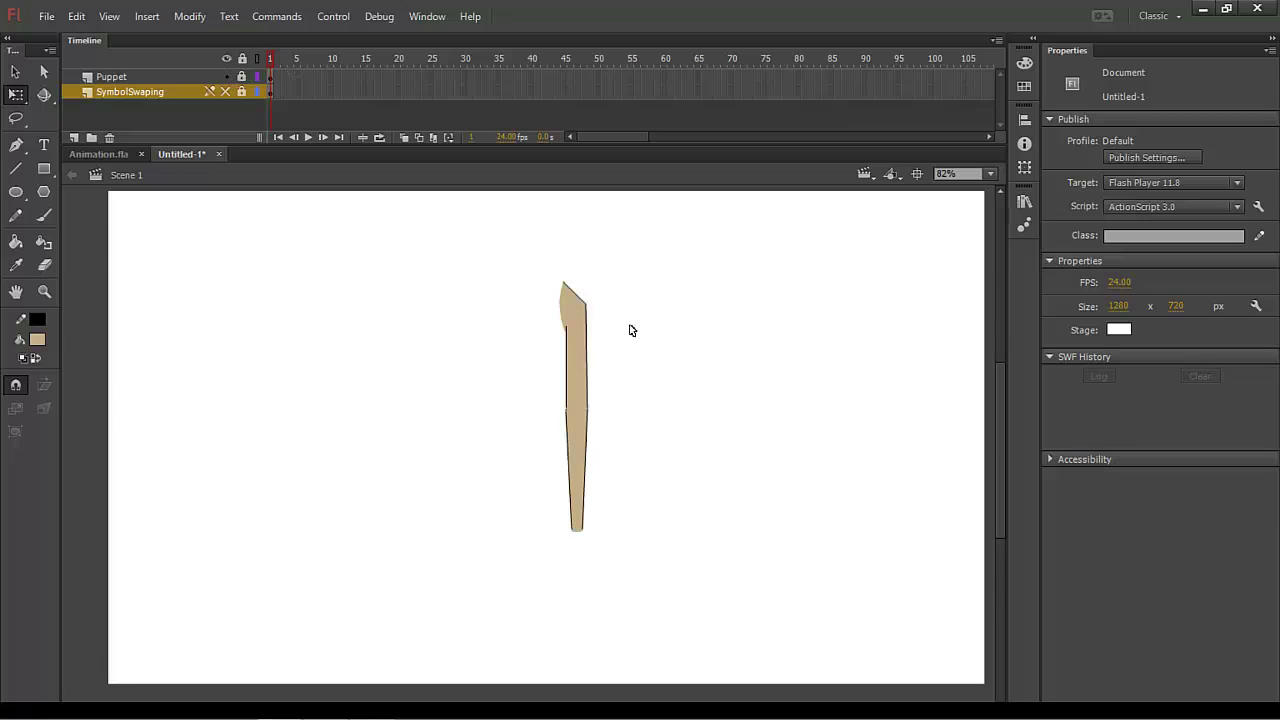
left_click(241, 77)
key("b")
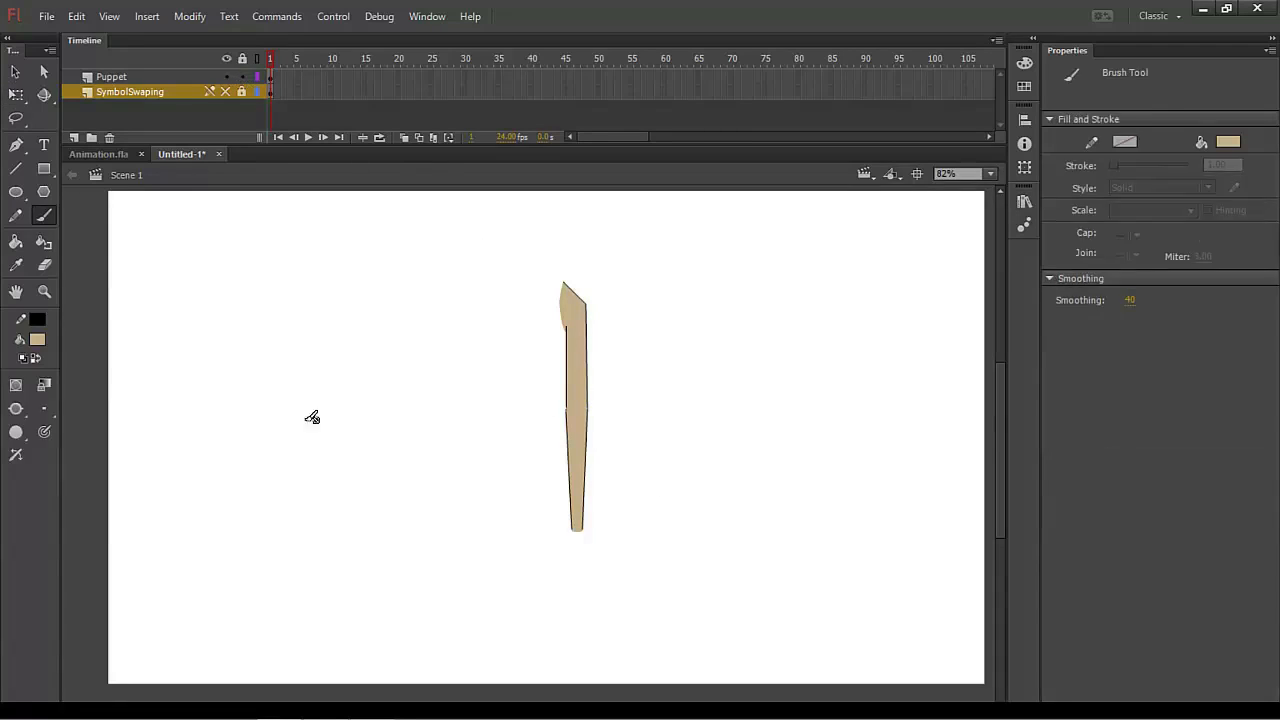
left_click(38, 340)
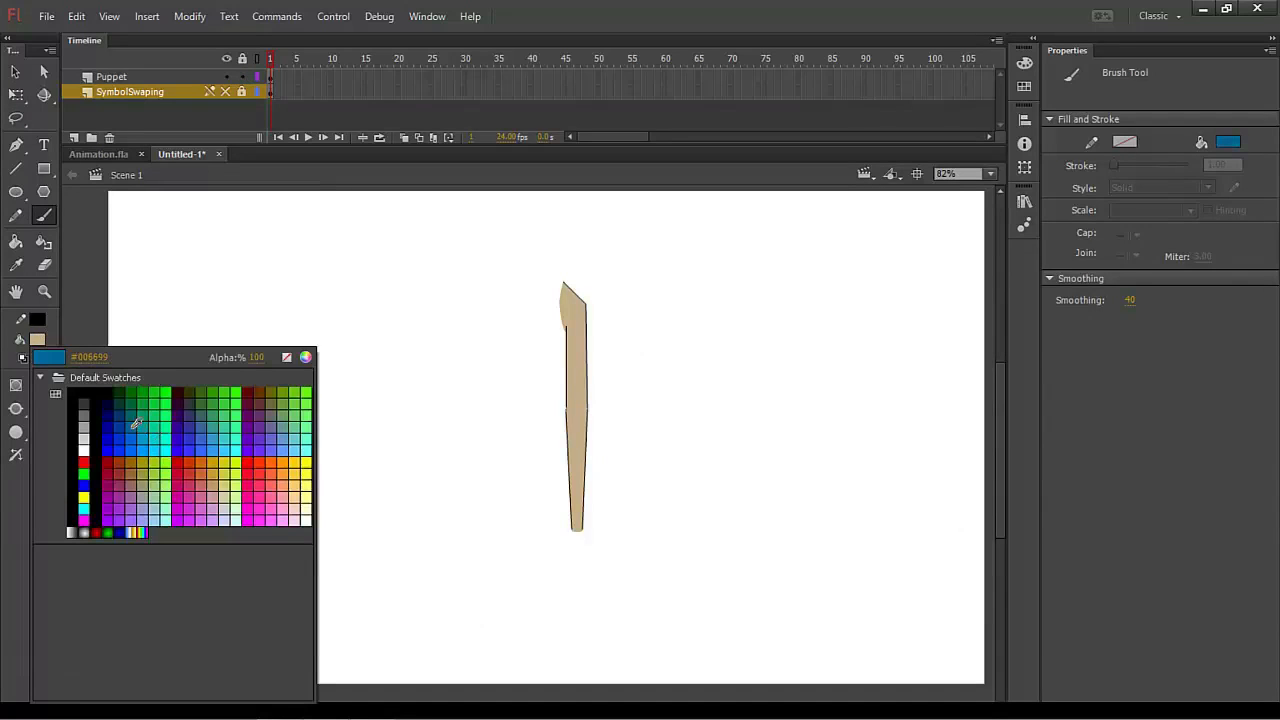
left_click(137, 424)
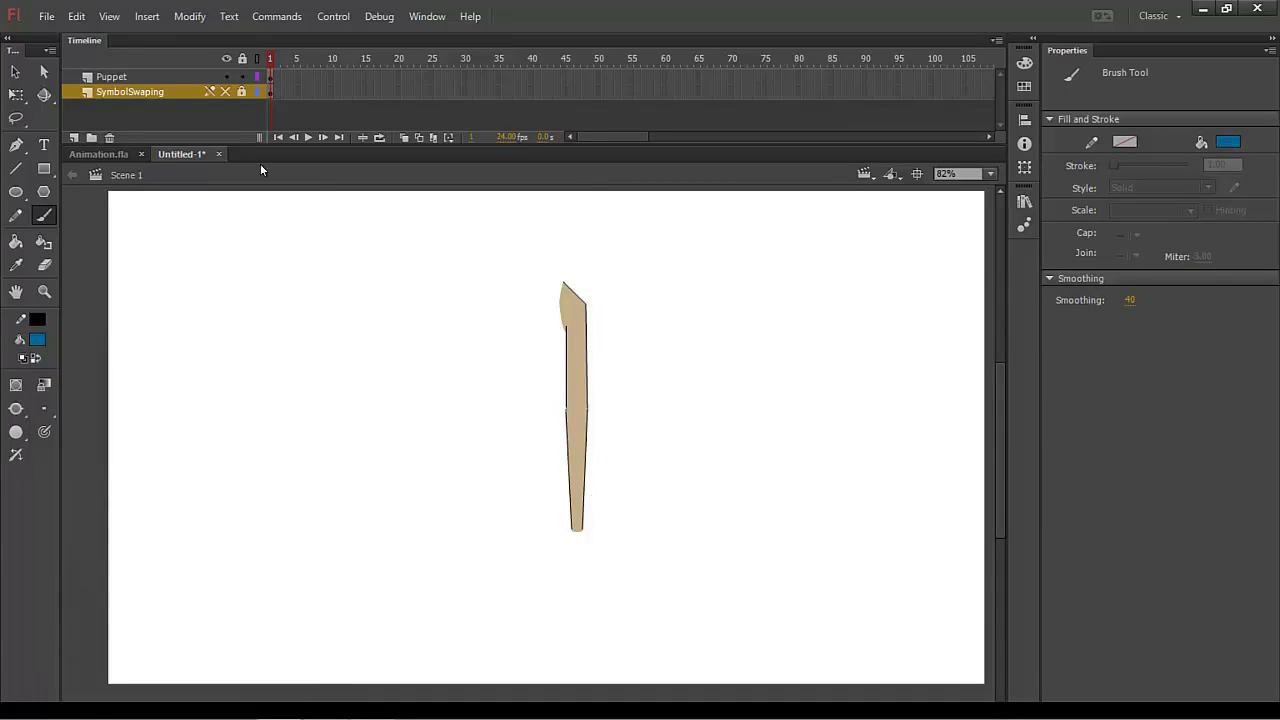
left_click(160, 77)
- Brush a rough blue hand outline at the lower end of the forearm and undo it
mouse_move(570, 530)
left_mouse_down()
mouse_move(560, 576)
mouse_move(588, 590)
mouse_move(597, 570)
left_mouse_up()
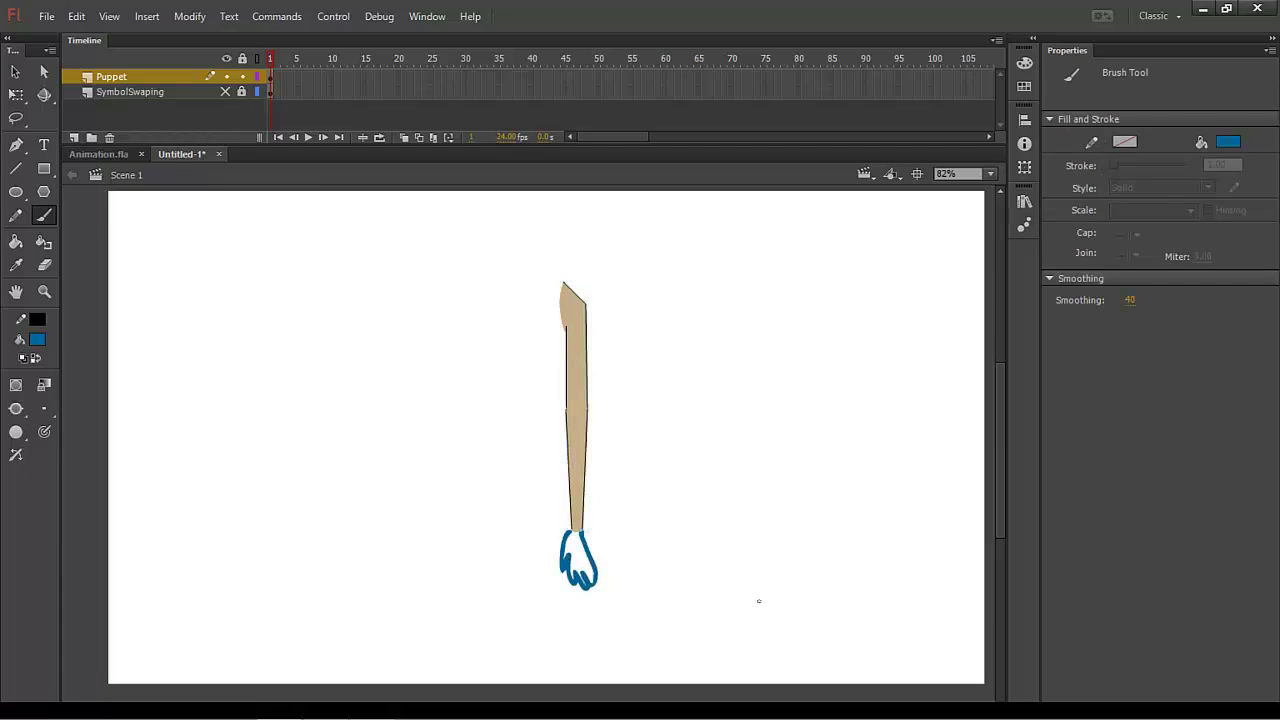
key("ctrl+z")
key("v")
left_click_drag(752, 455, 720, 548)
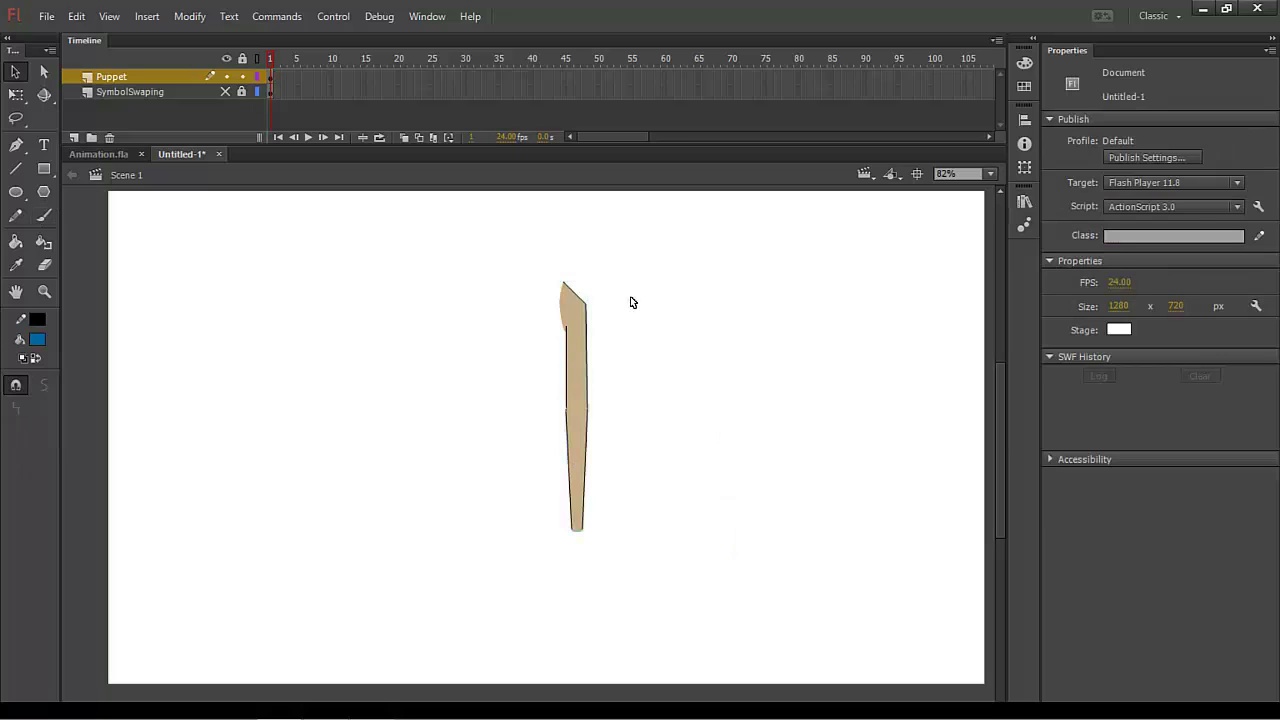
- Pull the arm apart by moving the upper arm up and the forearm down to expose the joint
mouse_move(576, 328)
left_mouse_down()
mouse_move(577, 351)
mouse_move(578, 309)
left_mouse_up()
left_click(586, 470)
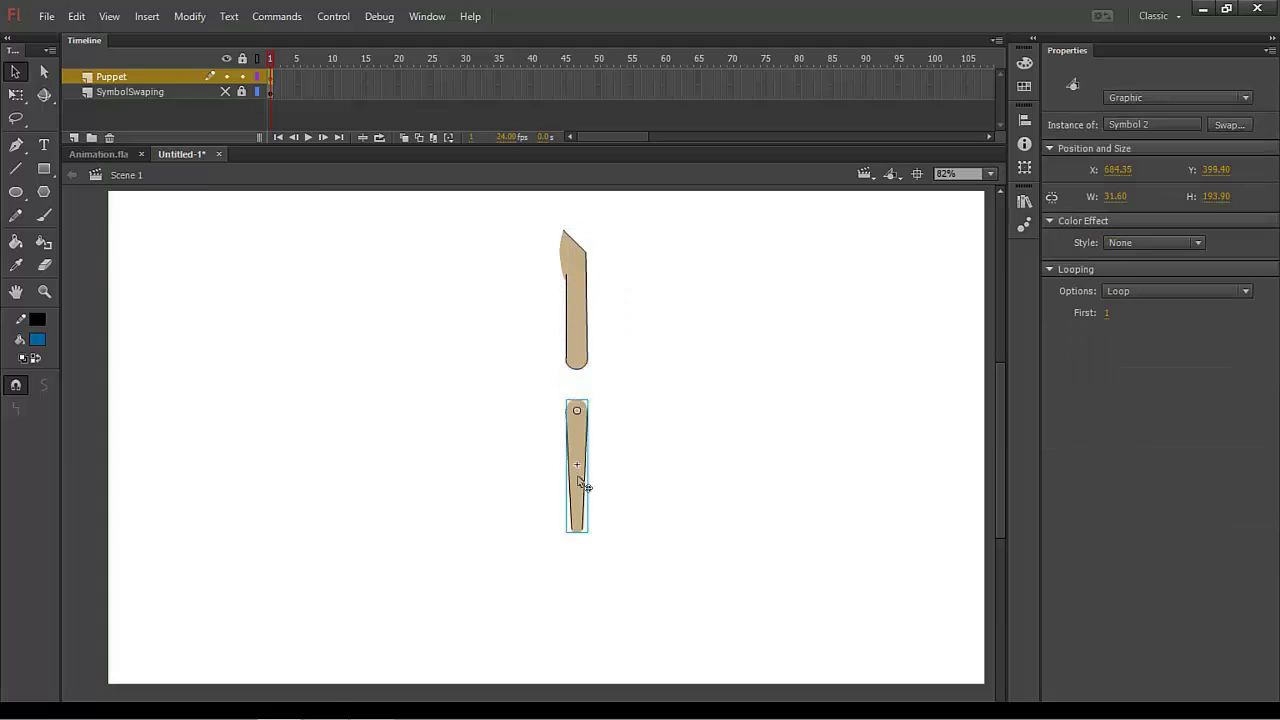
left_click_drag(583, 486, 584, 531)
left_click(619, 633)
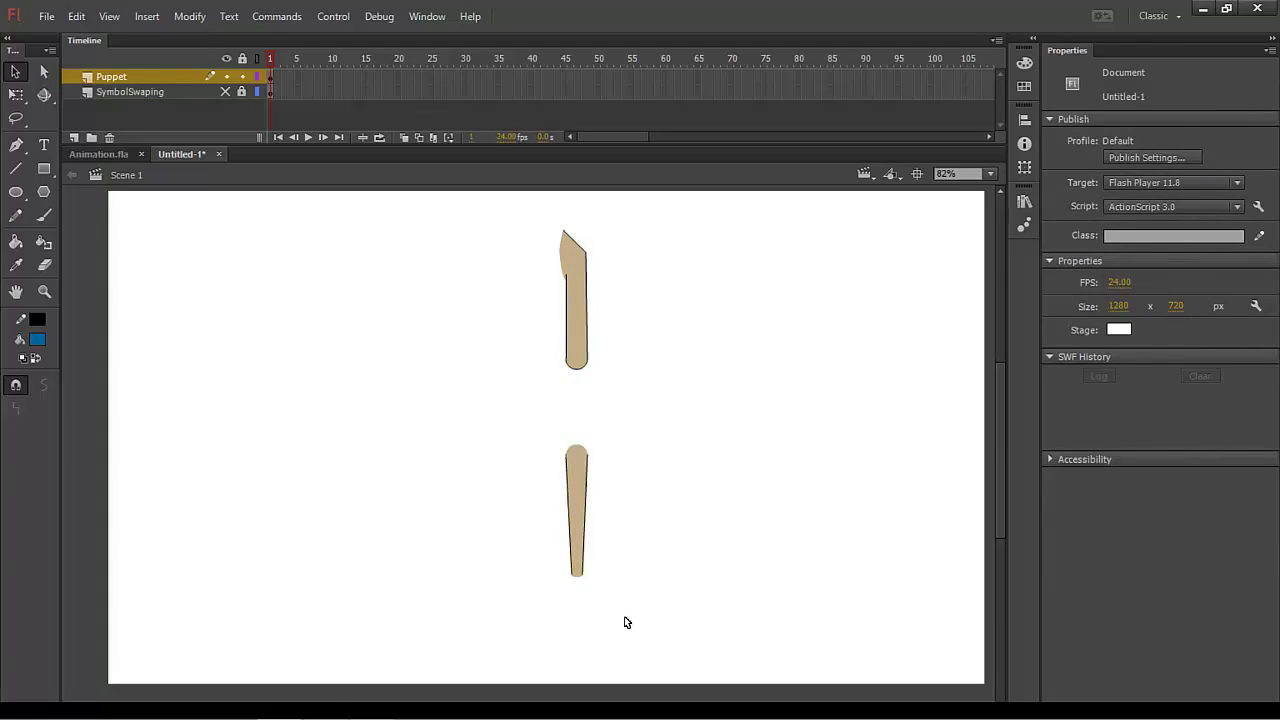
- Undo the moves of the upper arm and forearm, and clear the selection
key("ctrl+z")
key("ctrl+z")
key("ctrl+z")
key("ctrl+z")
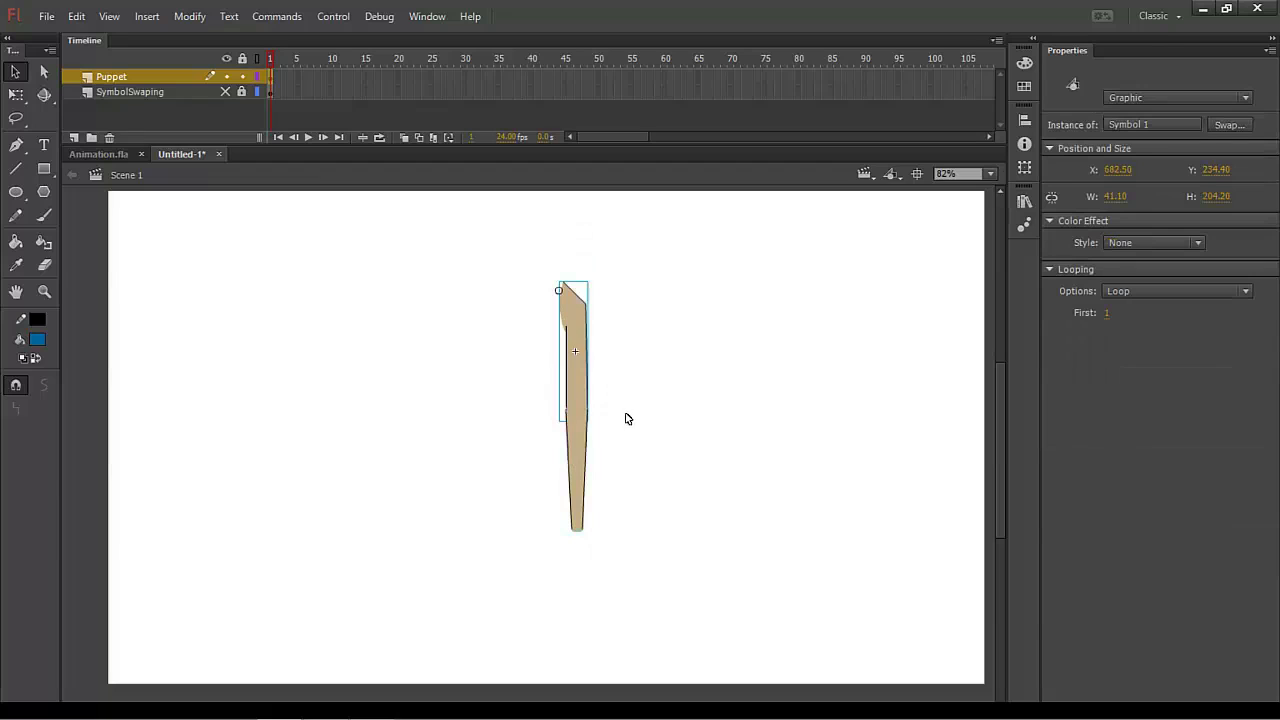
left_click(618, 444)
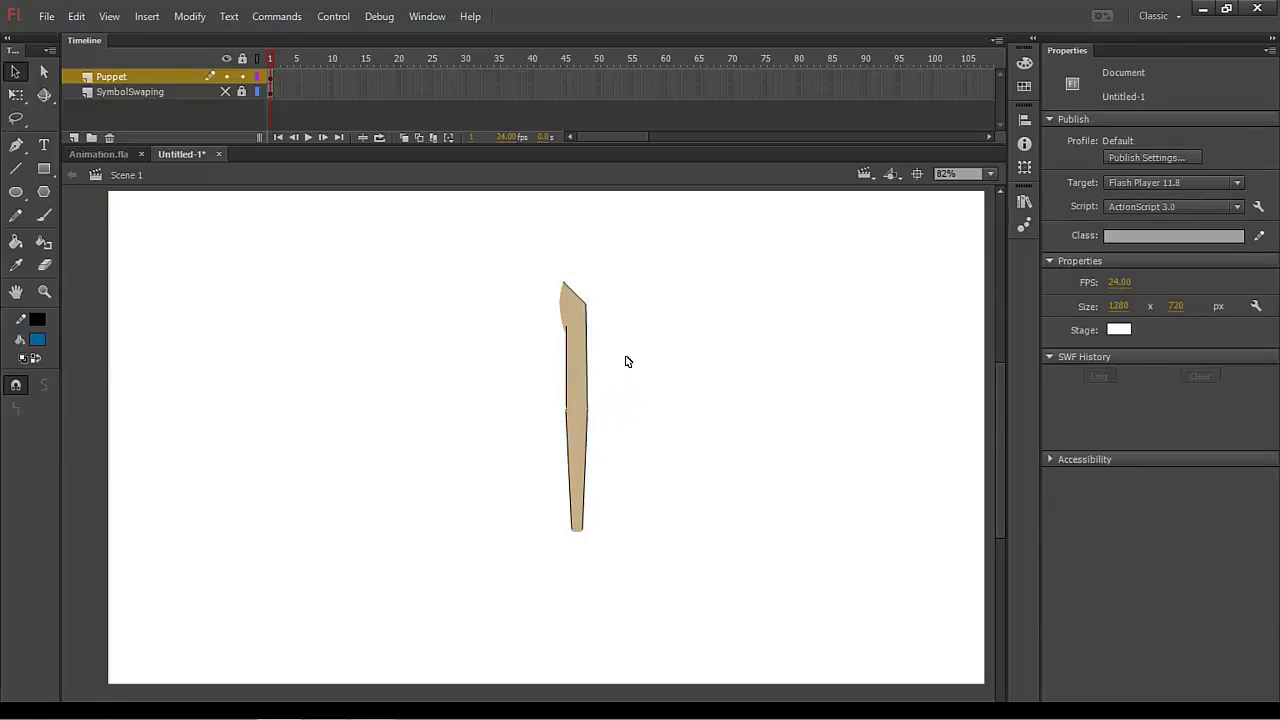
- Rotate the forearm about its elbow pivot with Free Transform, to horizontal and on to an upward bend on the opposite side
left_click(585, 470)
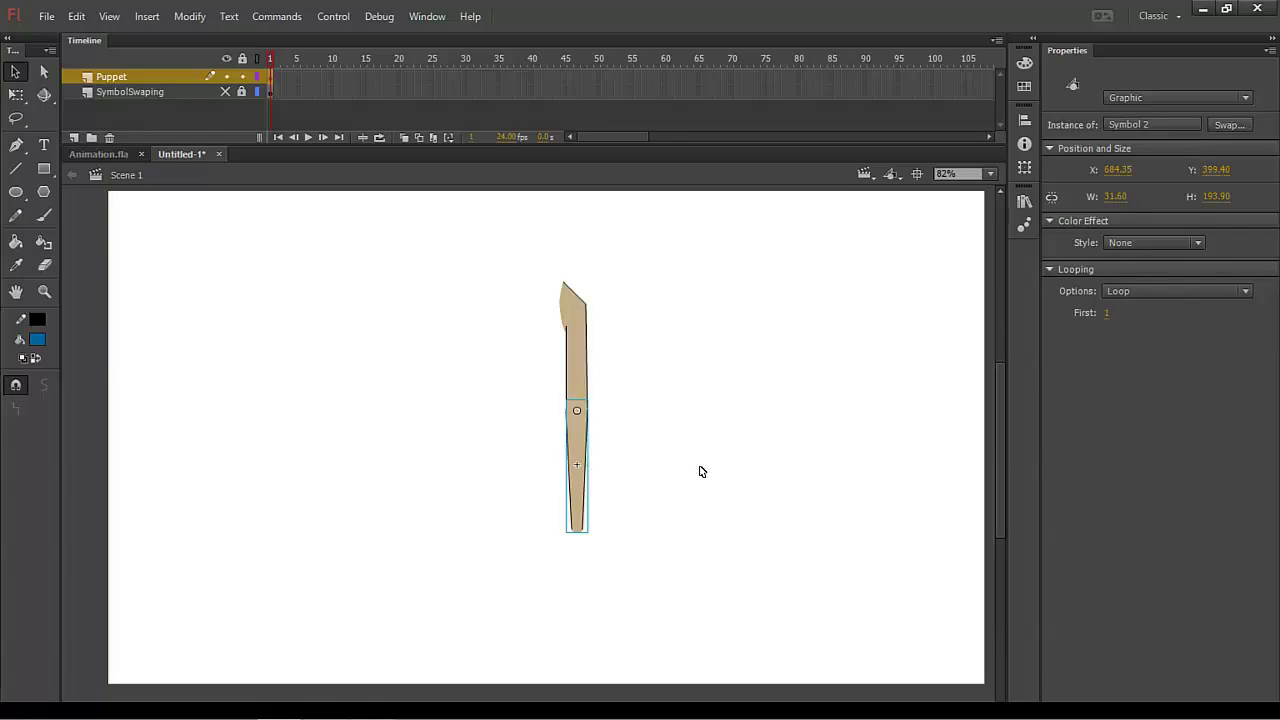
key("q")
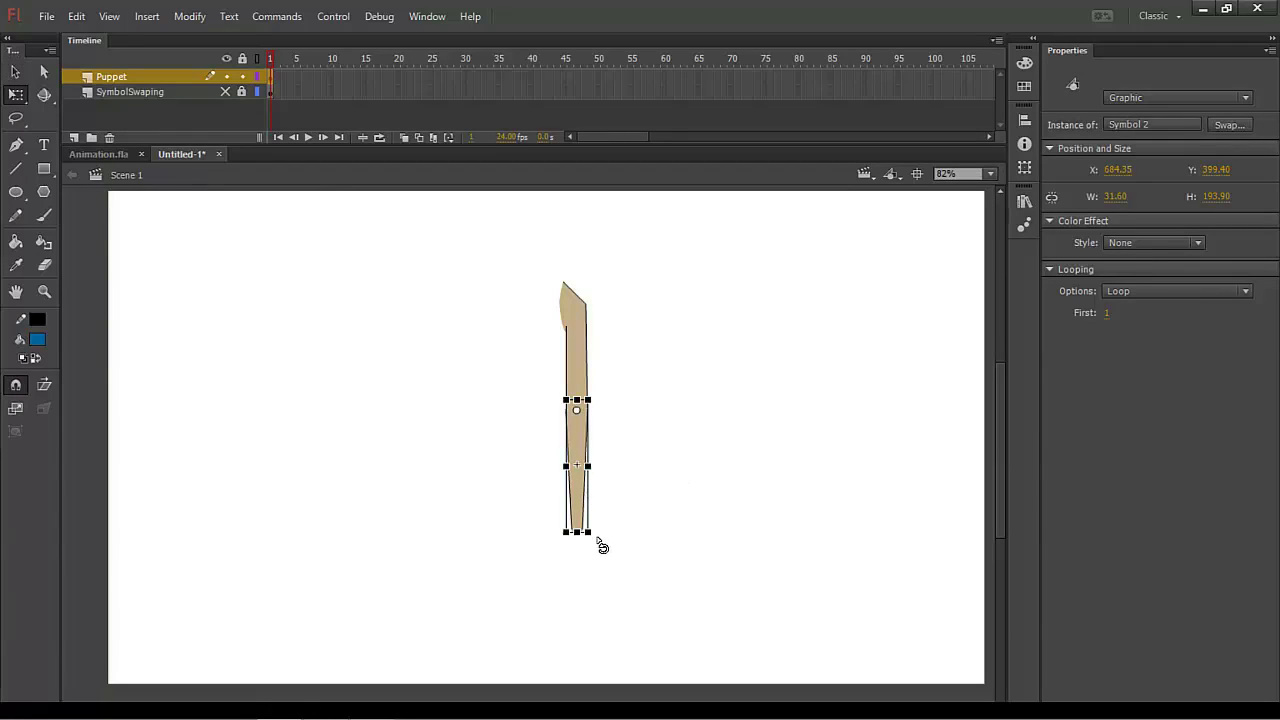
left_click_drag(597, 543, 533, 421)
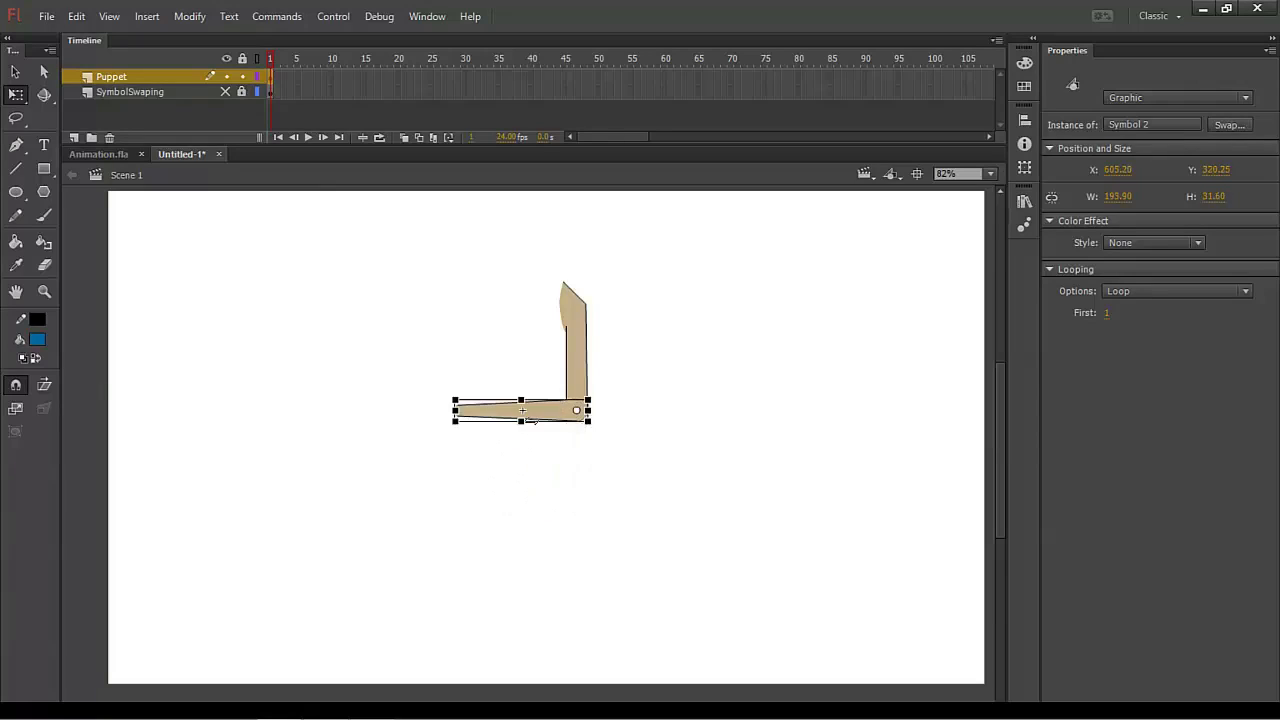
key("ctrl+=")
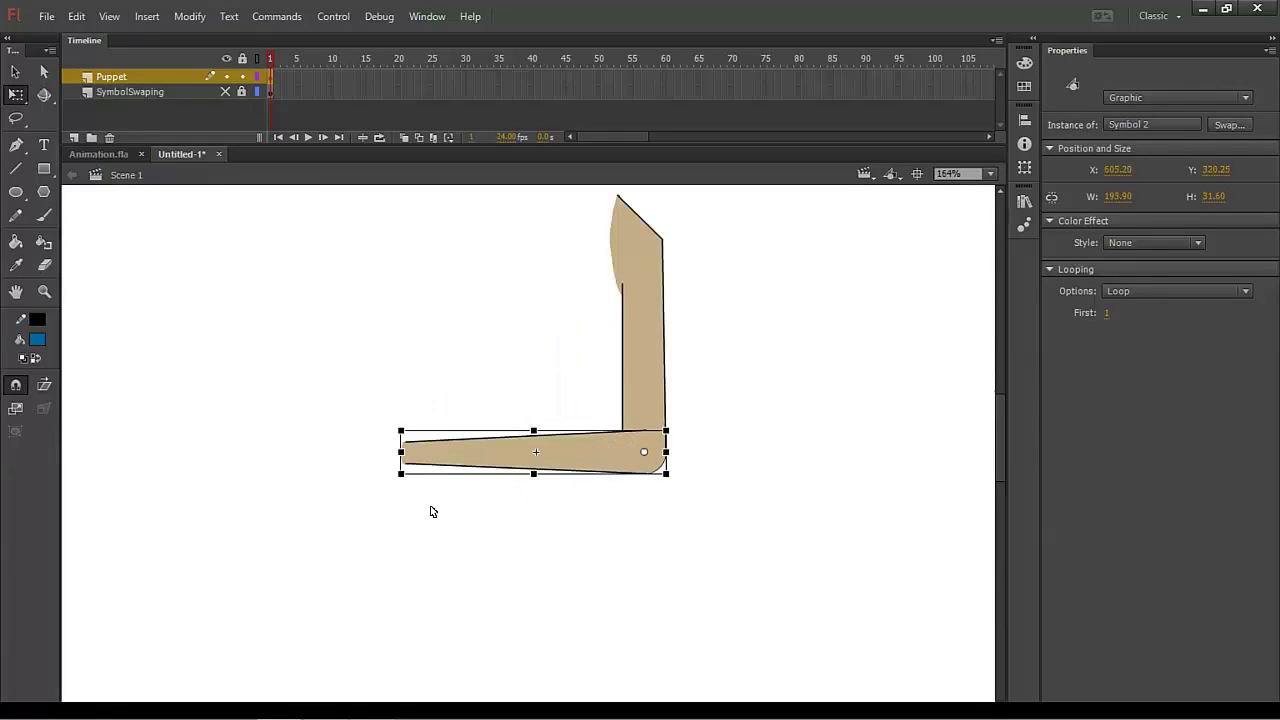
left_click_drag(403, 486, 765, 368)
left_click(812, 485)
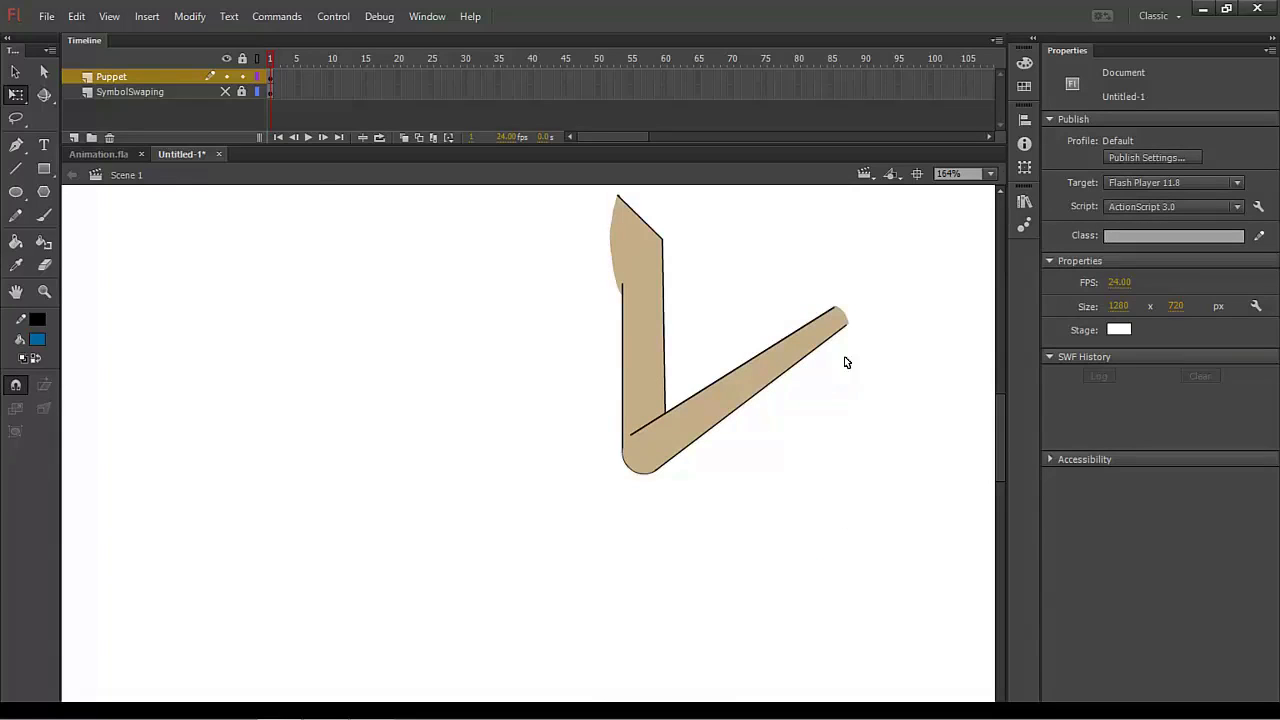
- Swing the forearm back across the upper arm into an upward bend and shorten it toward the elbow
left_click(836, 322)
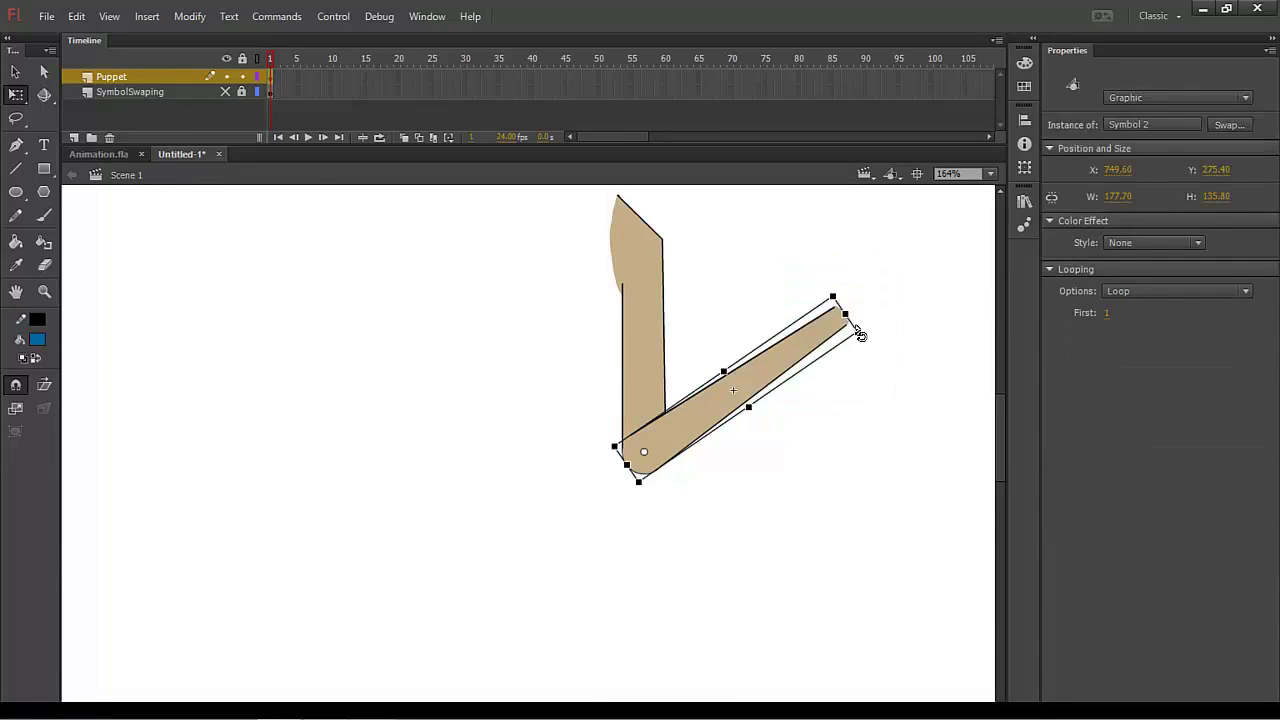
left_click_drag(866, 335, 605, 353)
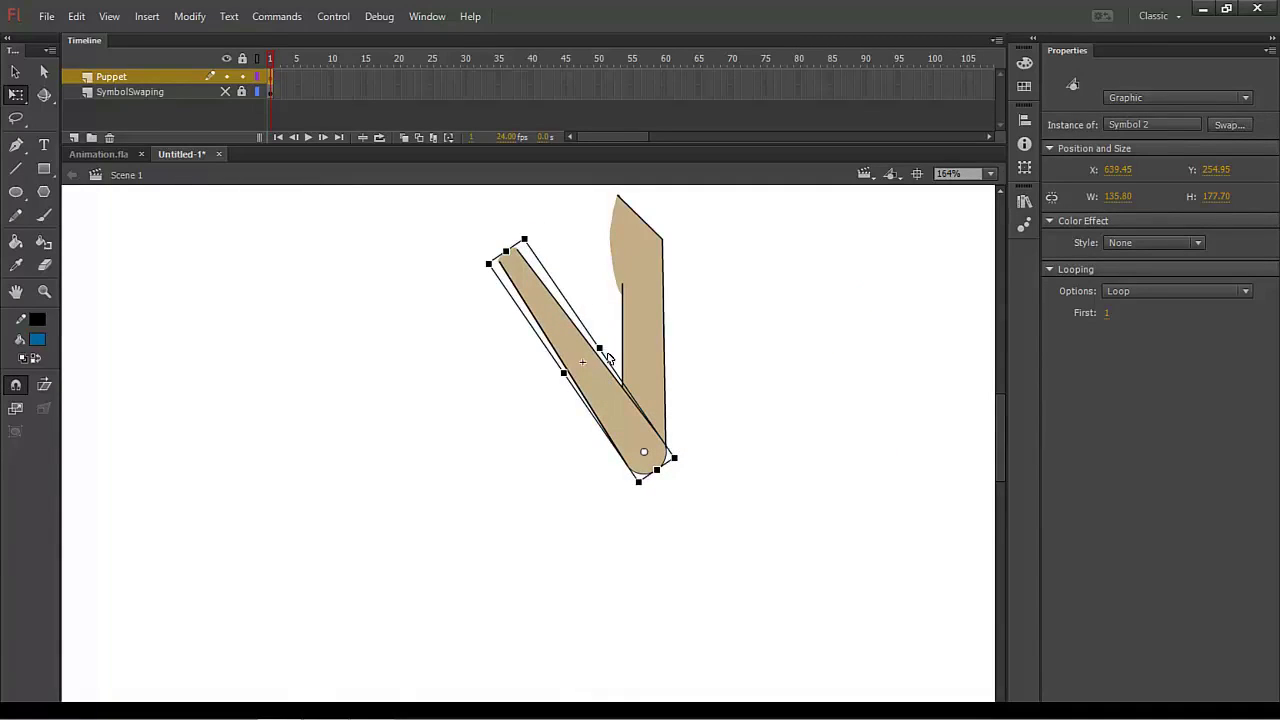
left_click_drag(510, 259, 570, 348)
left_click(726, 430)
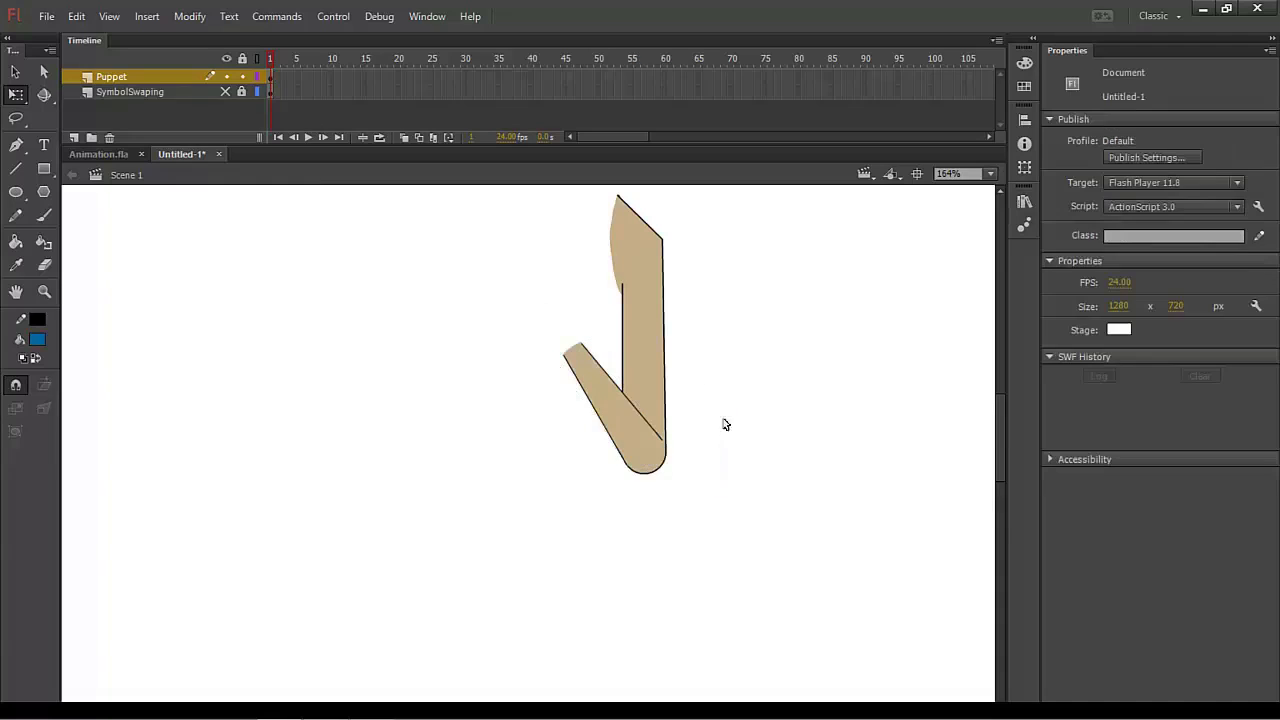
- Try adjusting the shortened forearm further, and undo back to its full length
left_click(607, 392)
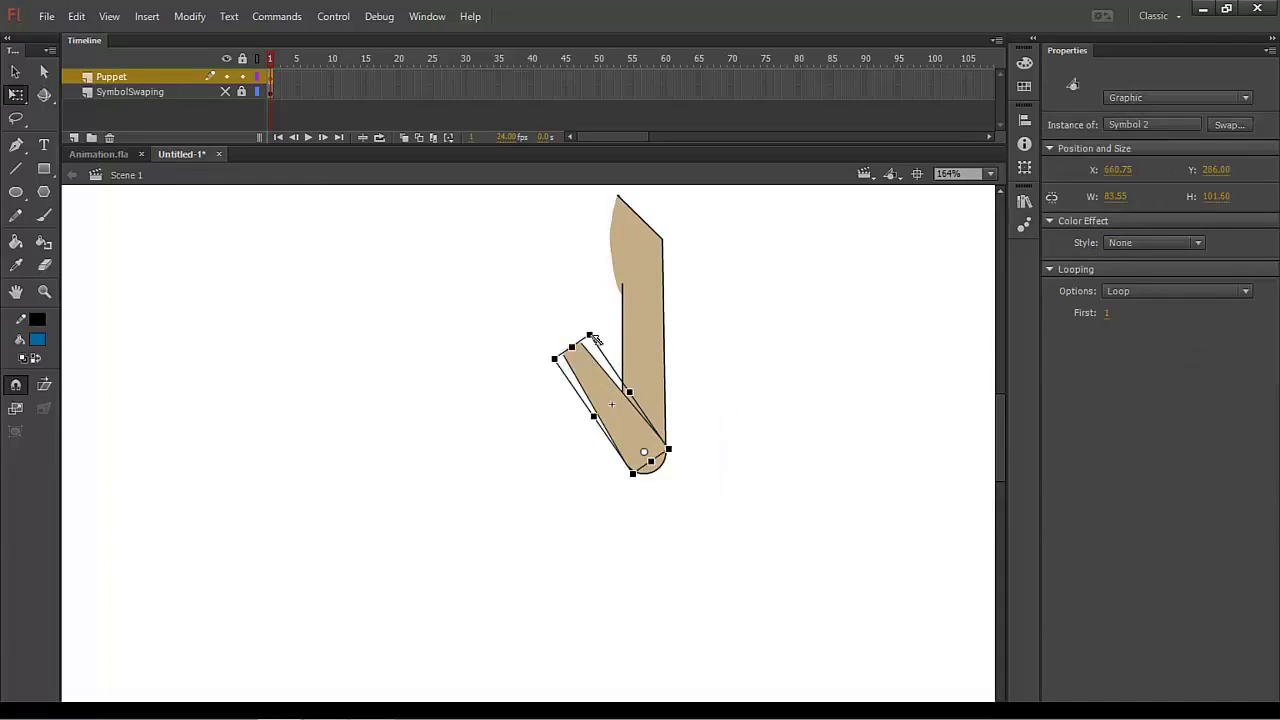
left_click_drag(608, 334, 609, 360)
left_click(673, 386)
key("ctrl+z")
key("ctrl+z")
- Rotate the full-length forearm about the elbow through several raised and lowered bends on the same side
left_click_drag(538, 240, 588, 476)
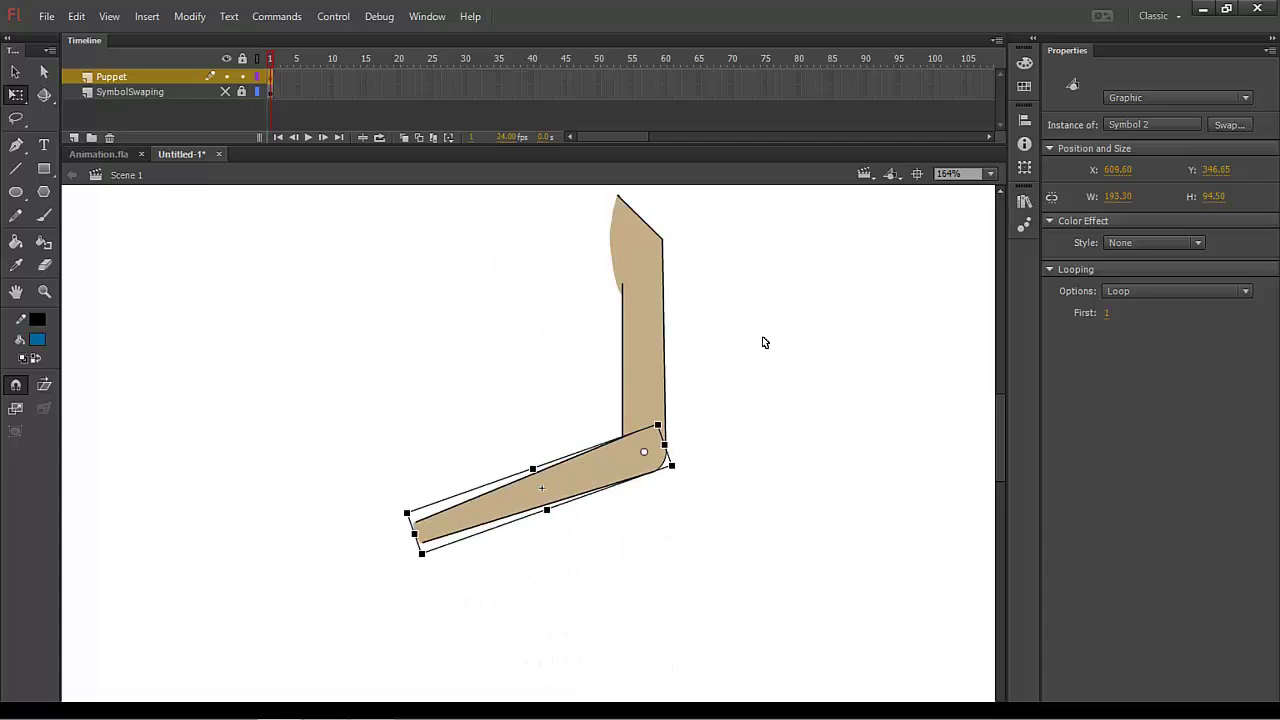
left_click_drag(428, 565, 569, 443)
left_click_drag(752, 421, 702, 623)
left_click(624, 441)
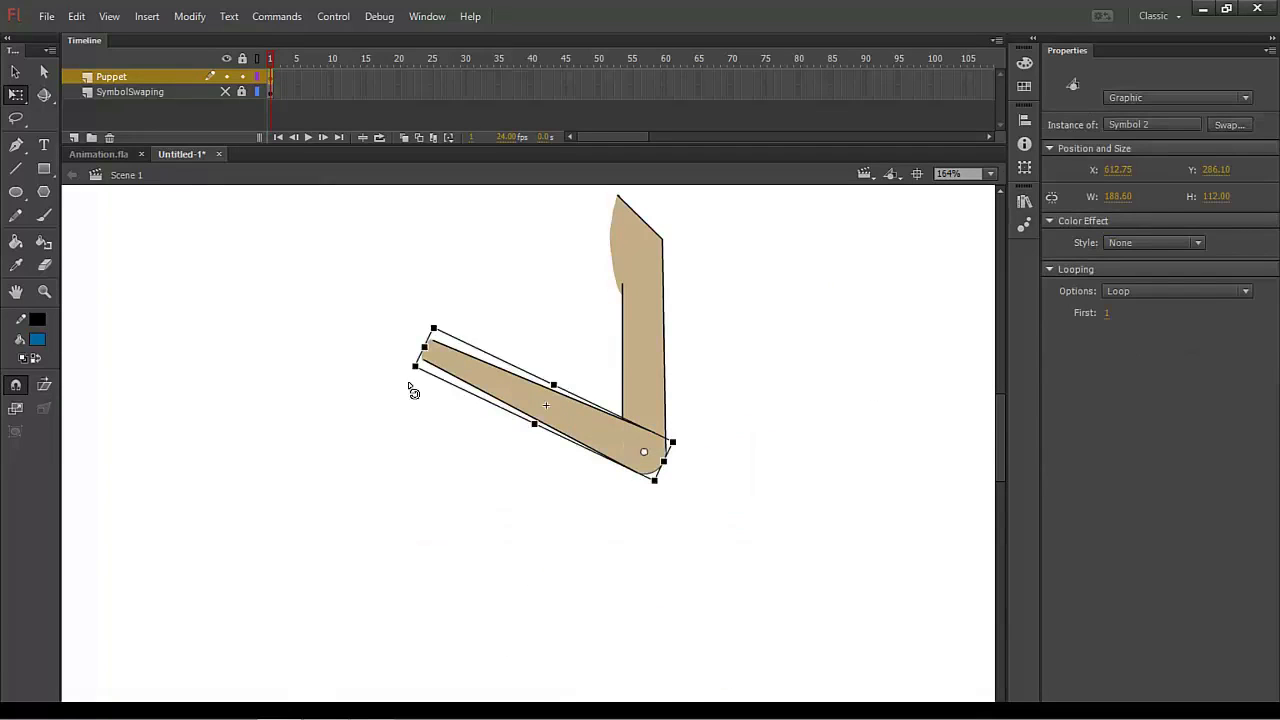
left_click_drag(414, 375, 485, 590)
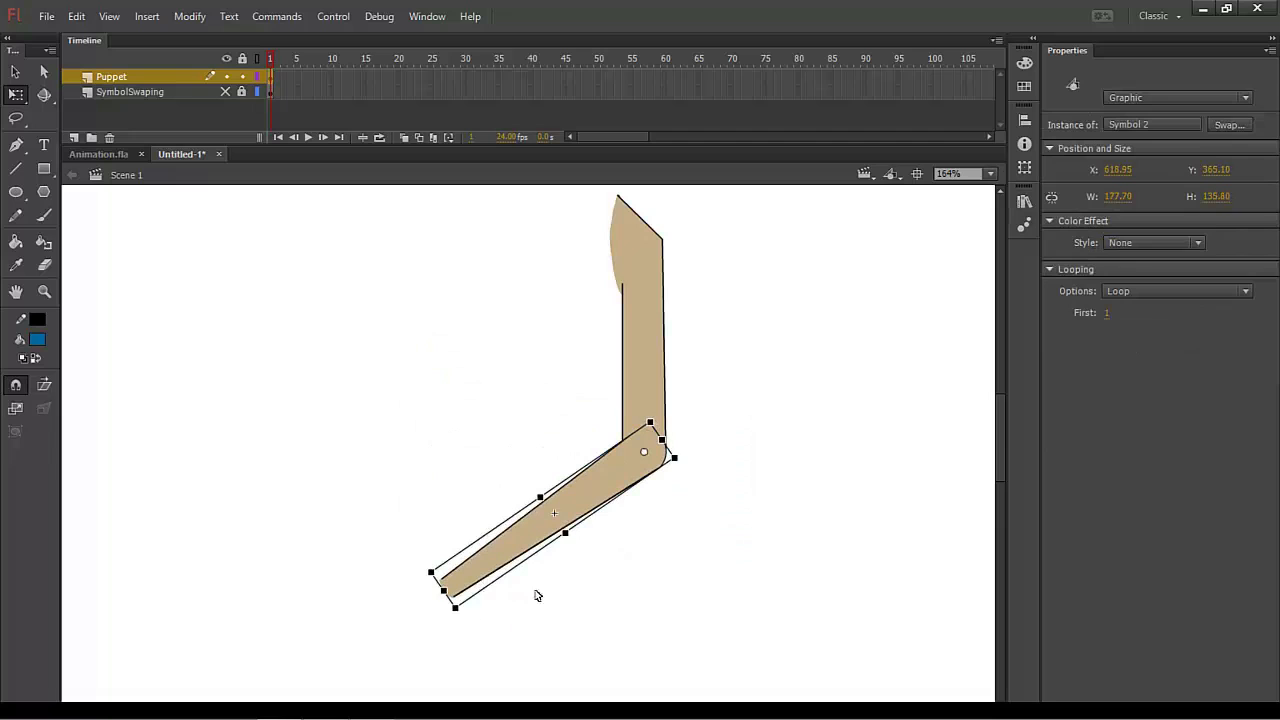
- Rotate the forearm across to the other side of the upper arm, and swing it back downward
left_click(789, 469)
left_click(507, 552)
left_click_drag(468, 627, 869, 489)
left_click(932, 292)
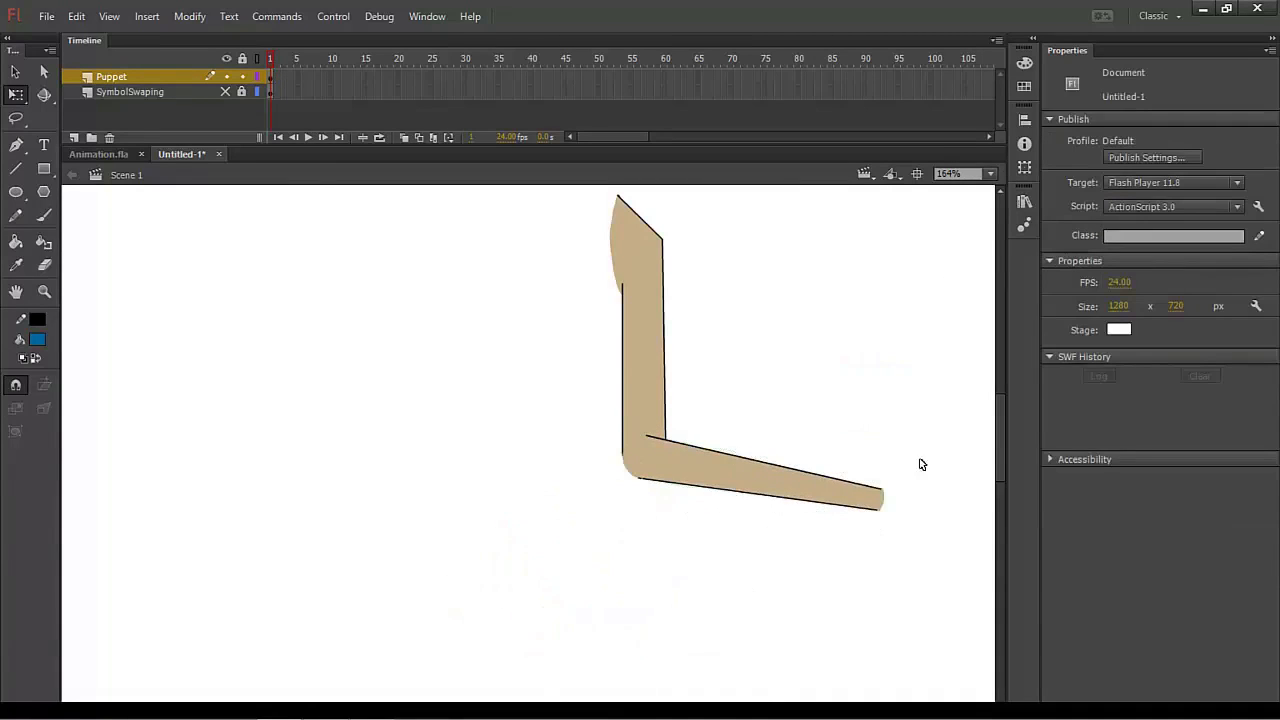
left_click(880, 500)
left_click_drag(896, 486, 663, 637)
- Undo all the forearm transformations to restore the straight, vertical arm
key("ctrl+z")
key("ctrl+z")
key("ctrl+z")
key("ctrl+z")
key("ctrl+z")
key("ctrl+z")
key("ctrl+z")
key("ctrl+z")
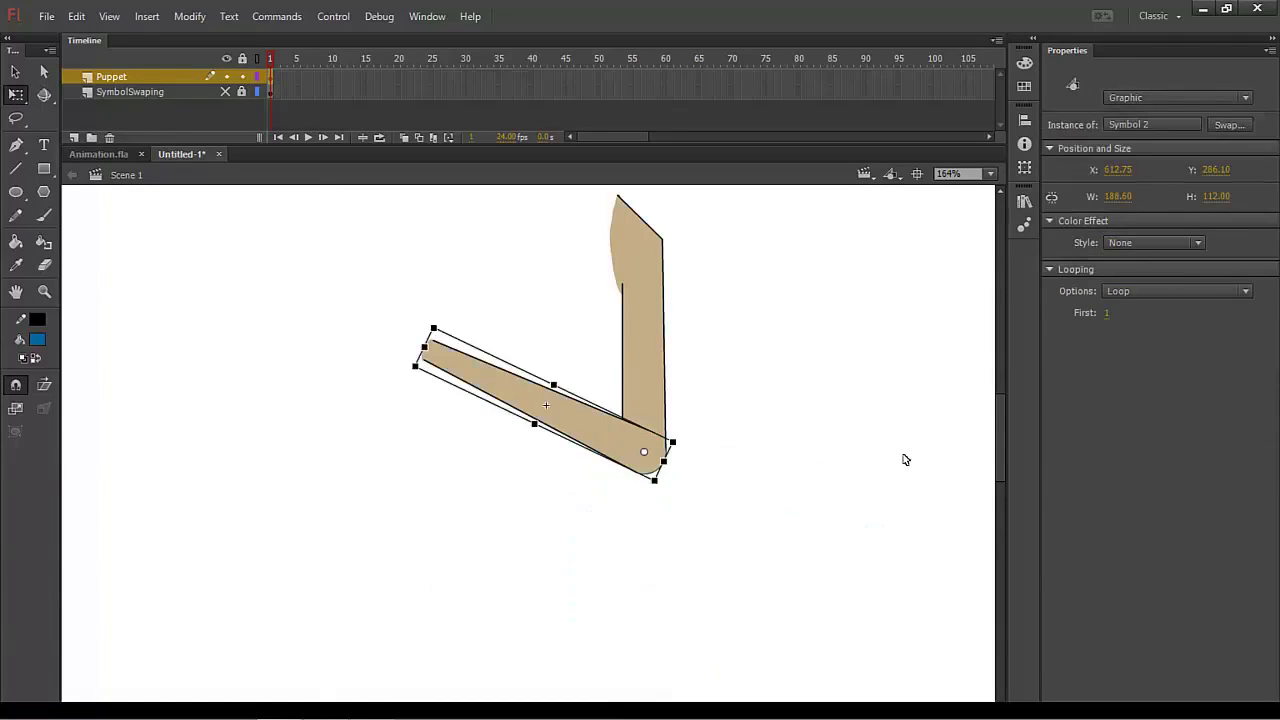
key("ctrl+z")
key("ctrl+z")
key("ctrl+z")
key("ctrl+z")
key("ctrl+z")
key("ctrl+z")
key("ctrl+z")
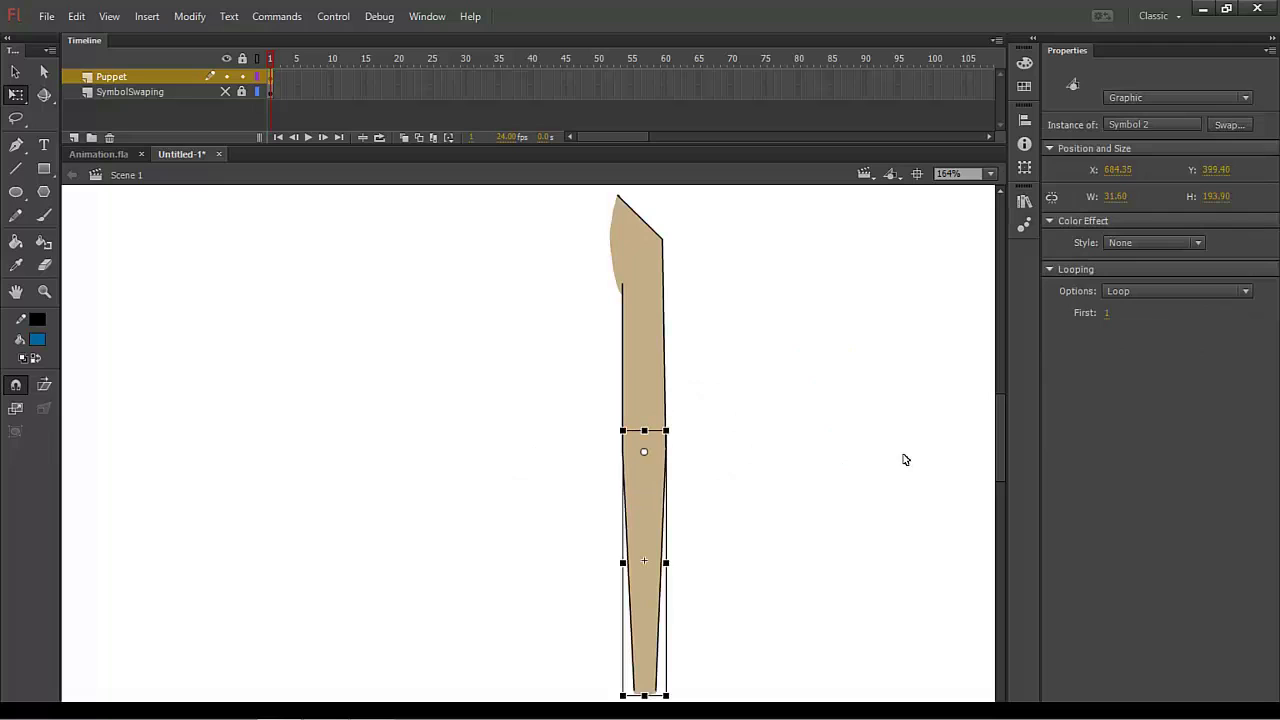
key("ctrl+z")
key("ctrl+z")
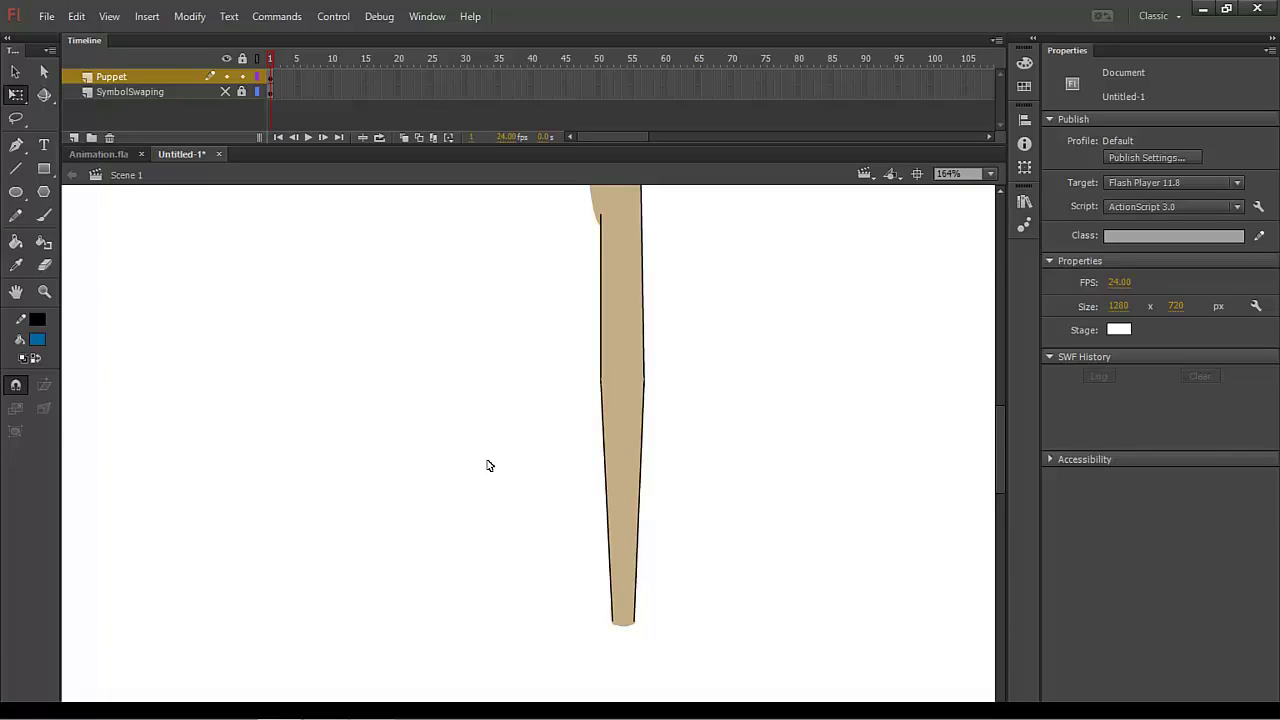
key("ctrl+z")
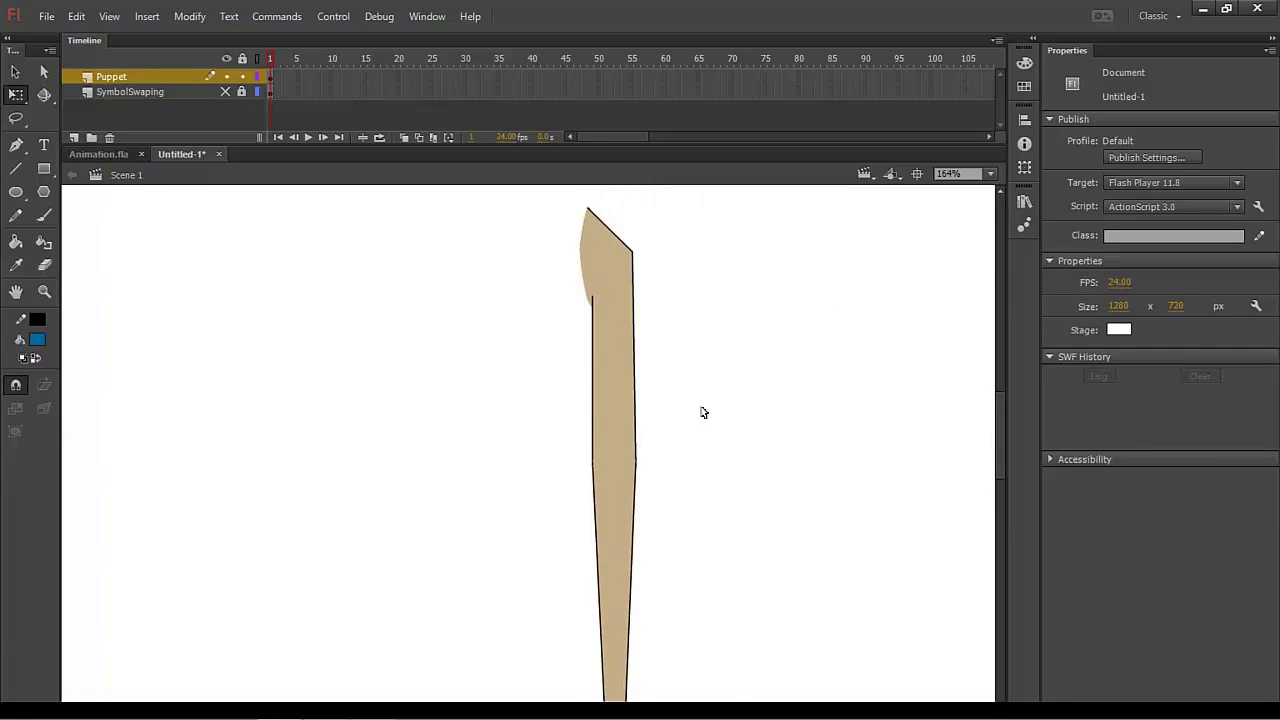
- Select the upper arm and forearm together and move their shared transformation point to the shoulder
left_click_drag(727, 350, 580, 592)
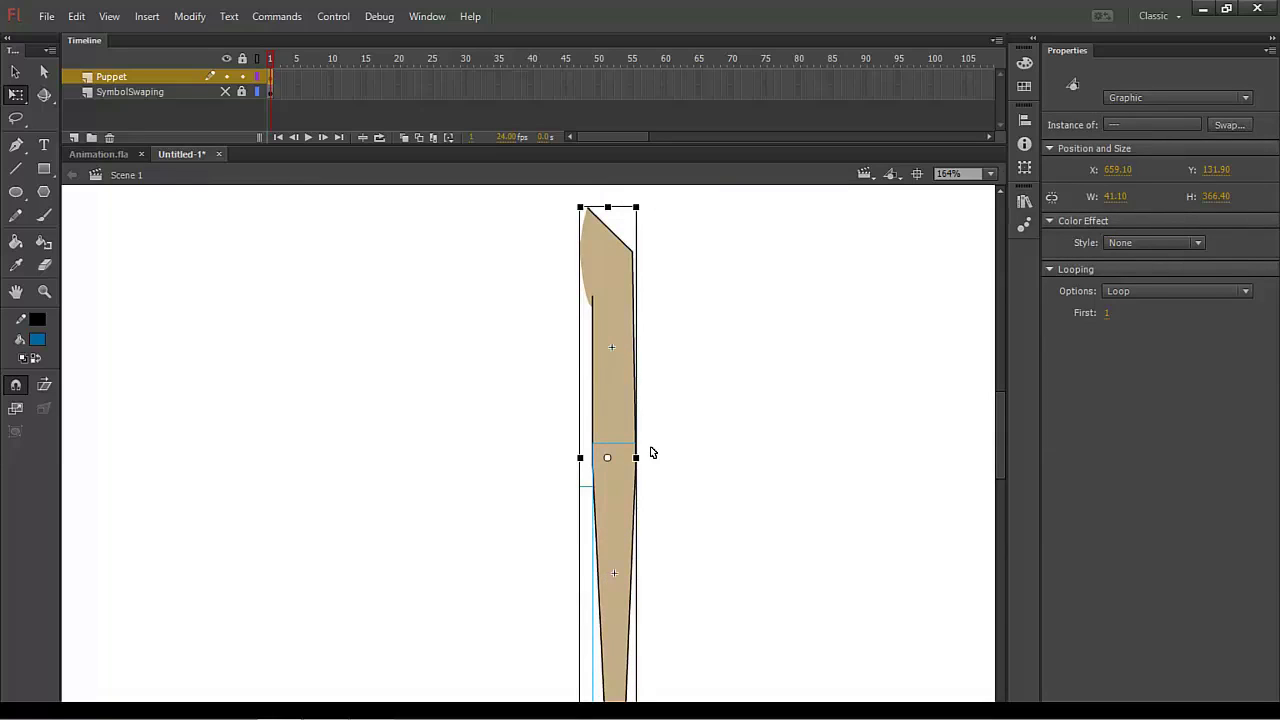
key("ctrl+minus")
left_click_drag(570, 455, 556, 337)
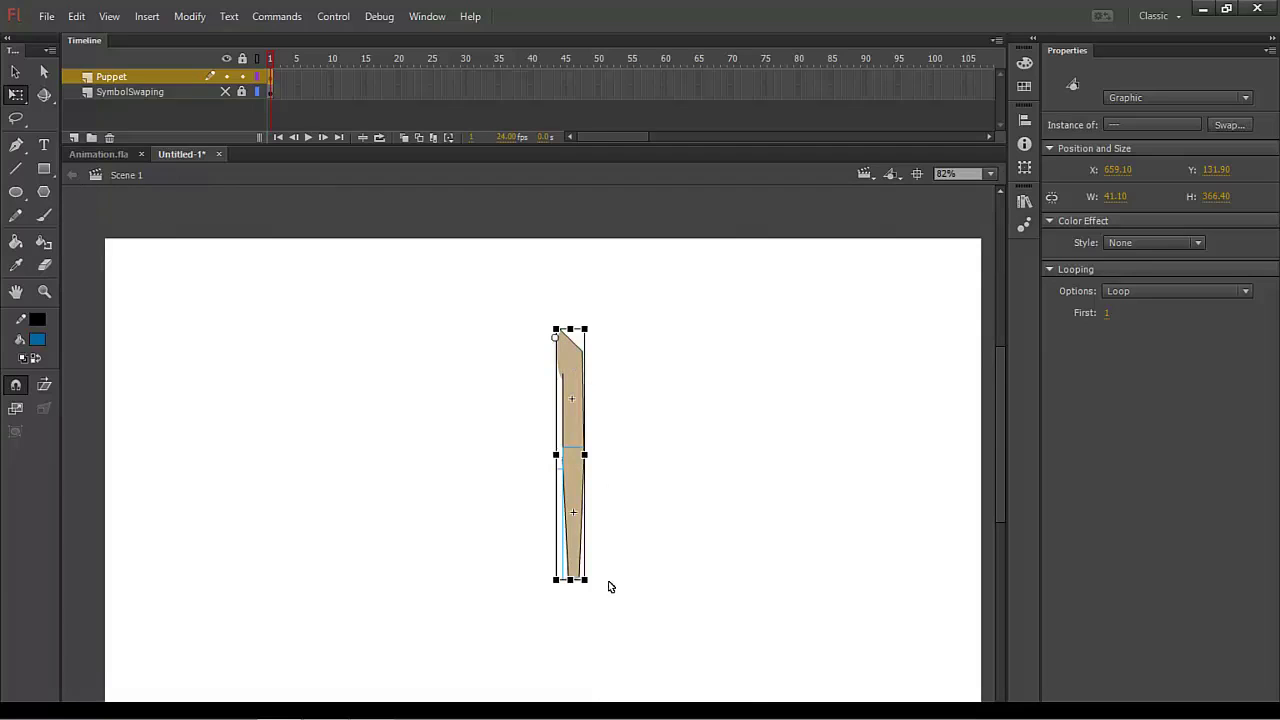
- Rotate the whole arm about the shoulder, and bend the forearm at the elbow into a raised pose
left_click_drag(597, 594, 737, 460)
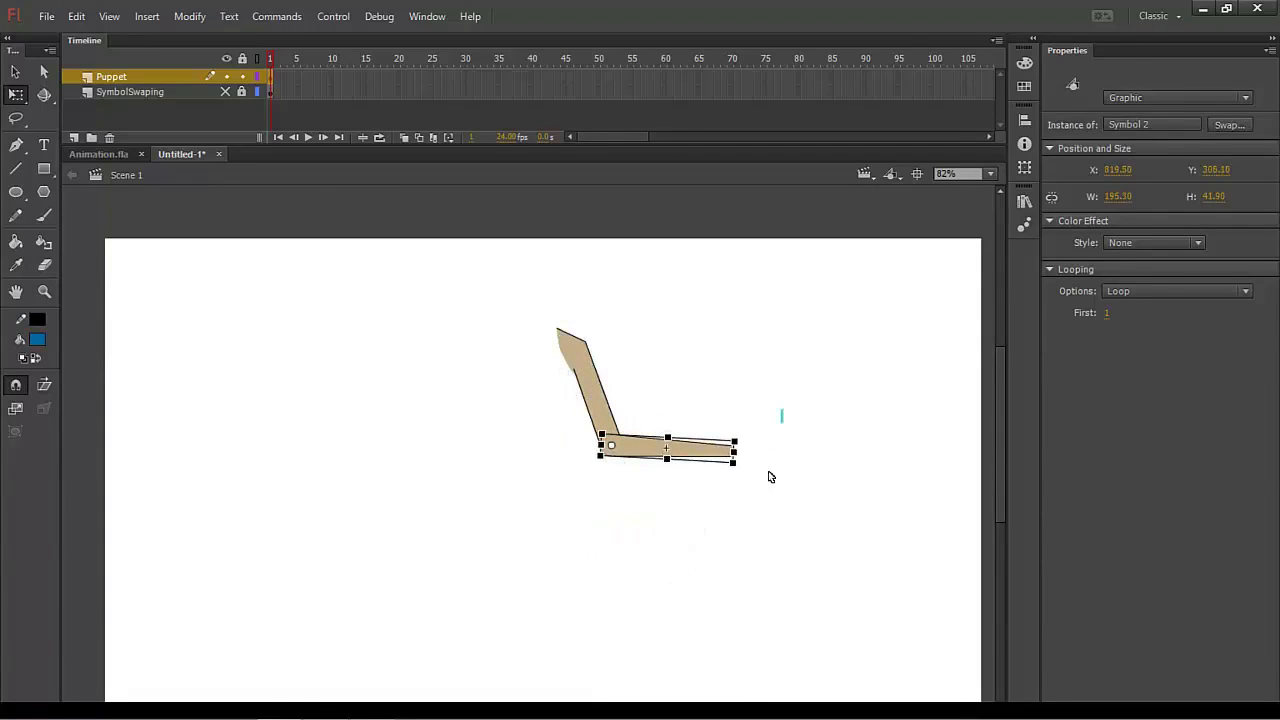
left_click(760, 506)
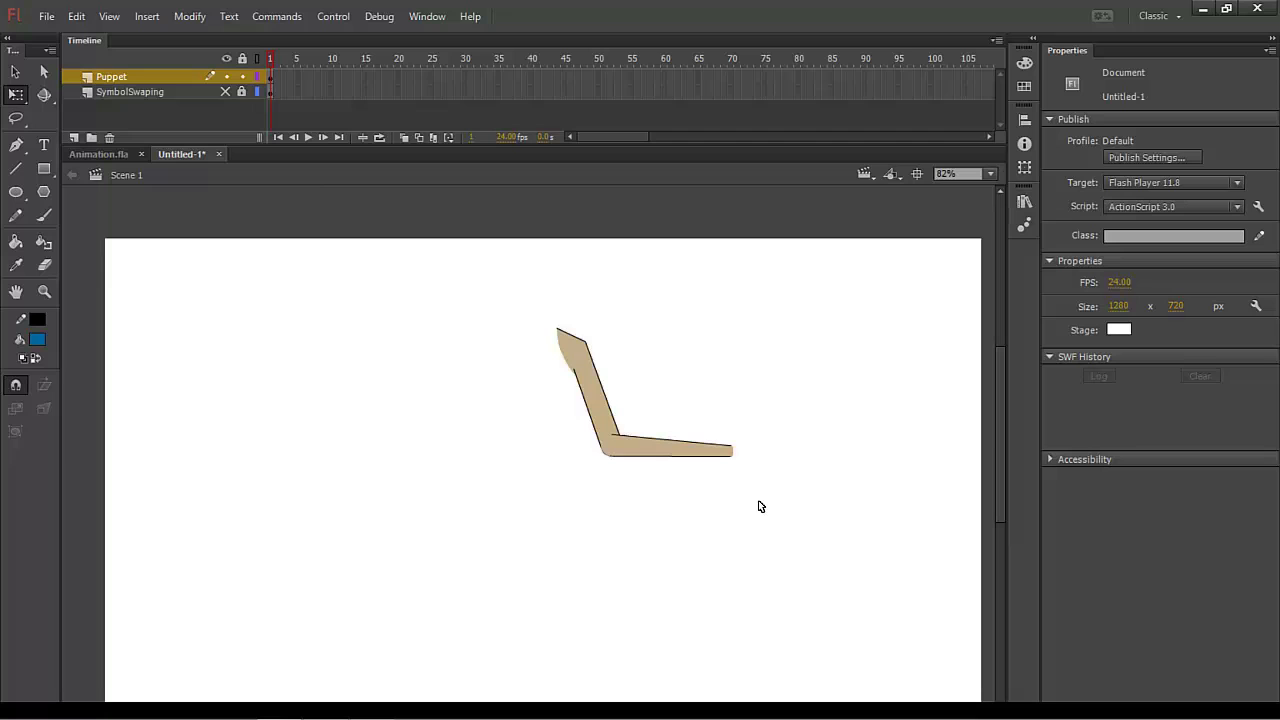
mouse_move(760, 414)
left_mouse_down()
mouse_move(710, 484)
mouse_move(735, 402)
mouse_move(743, 410)
left_mouse_up()
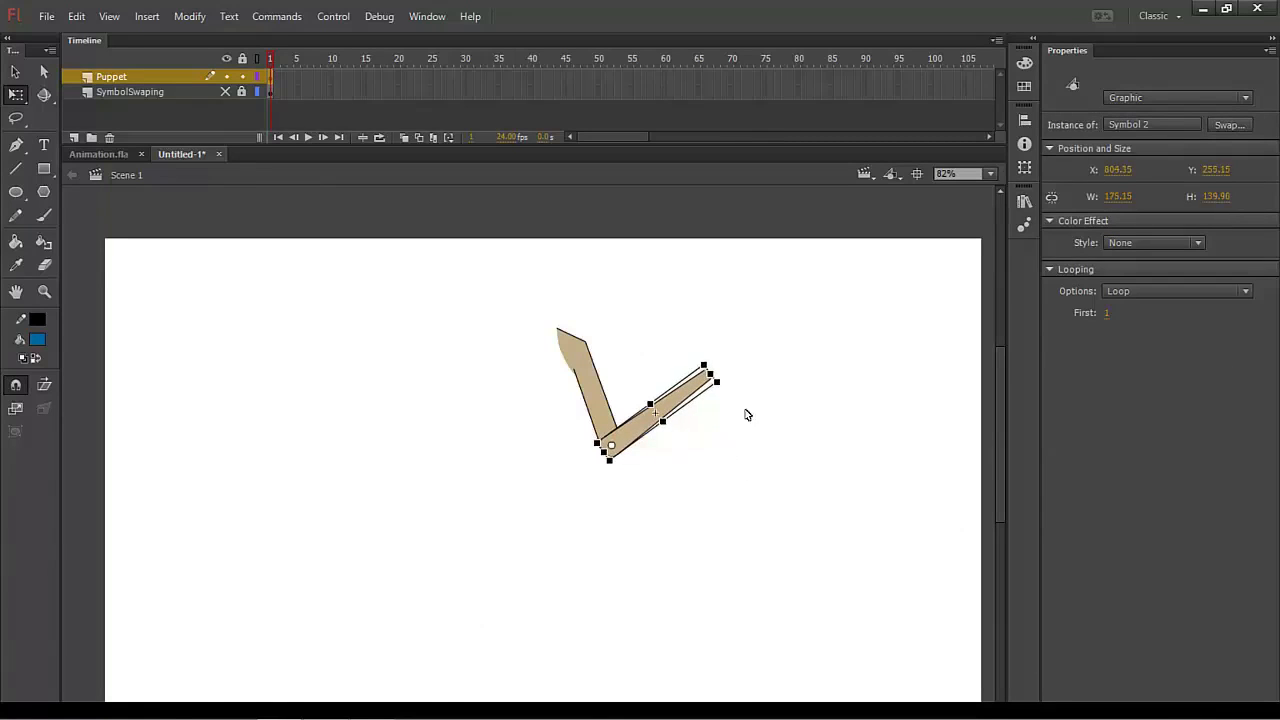
left_click(712, 518)
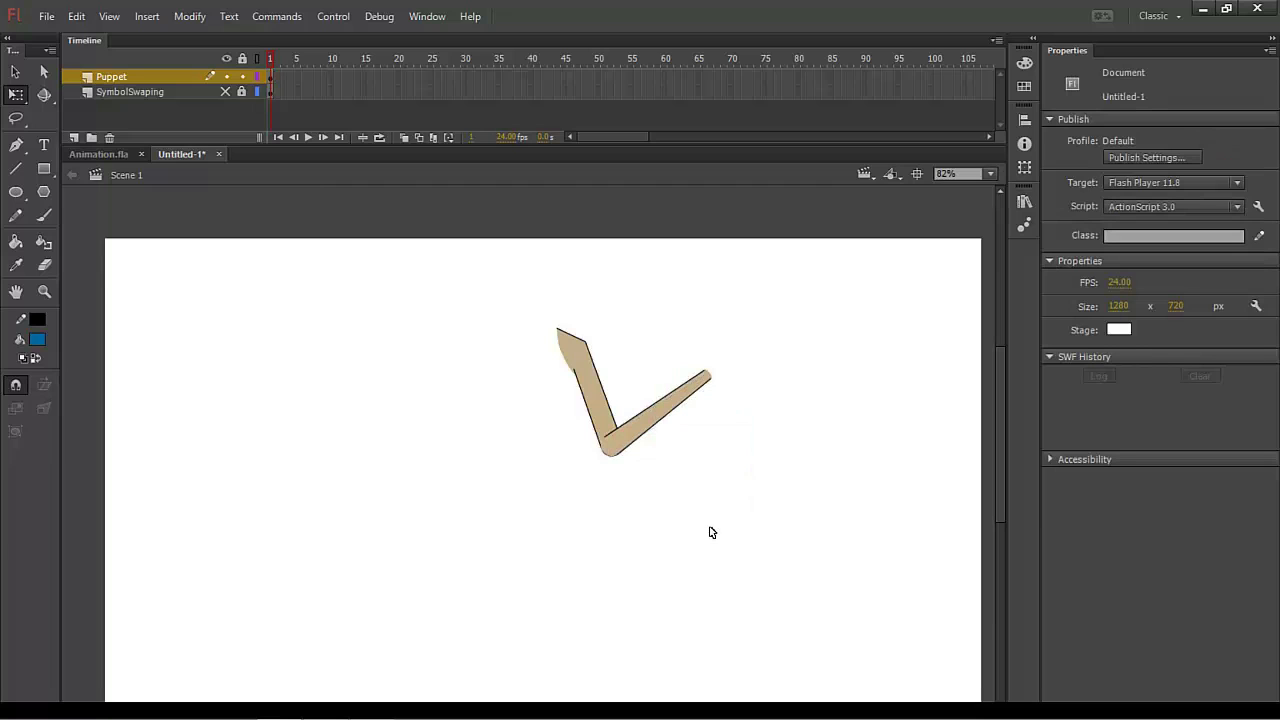
left_click_drag(748, 340, 721, 490)
- Undo the arm pose and the pivot change so both straight arm pieces are selected with a centred transformation point
key("ctrl+z")
key("ctrl+z")
key("ctrl+z")
key("ctrl+z")
key("ctrl+z")
key("ctrl+z")
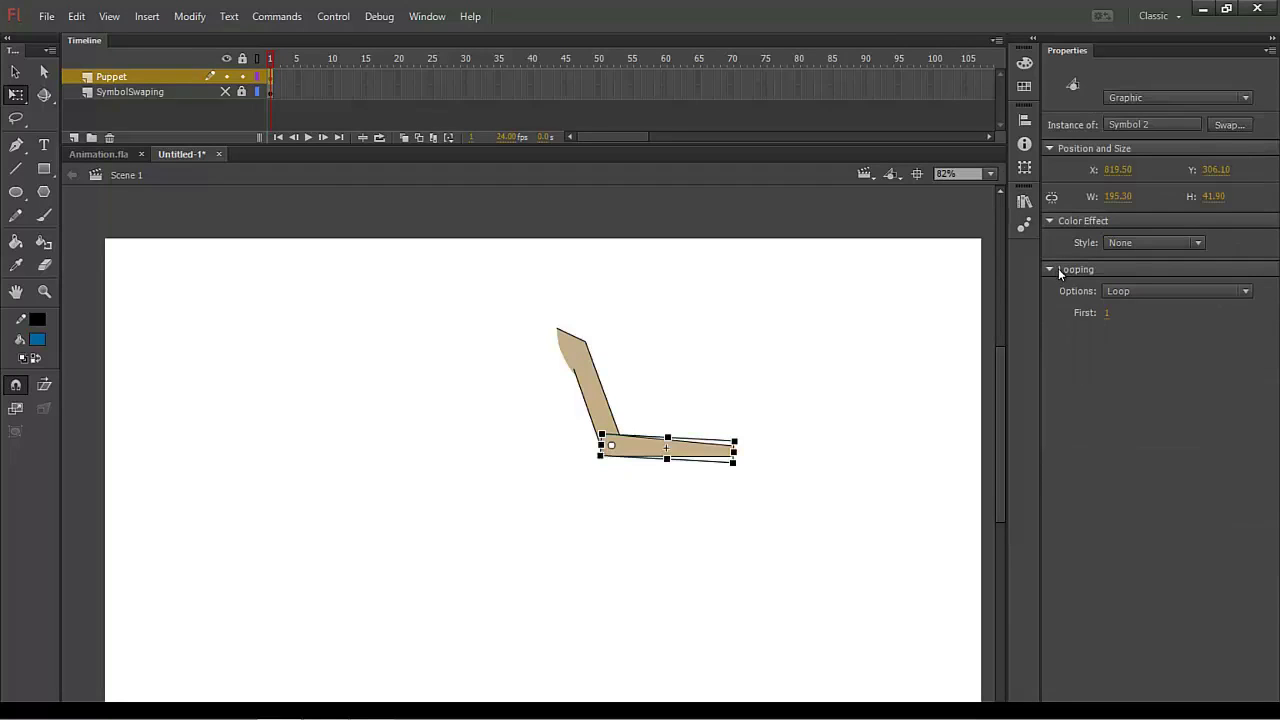
key("ctrl+z")
key("ctrl+z")
key("ctrl+z")
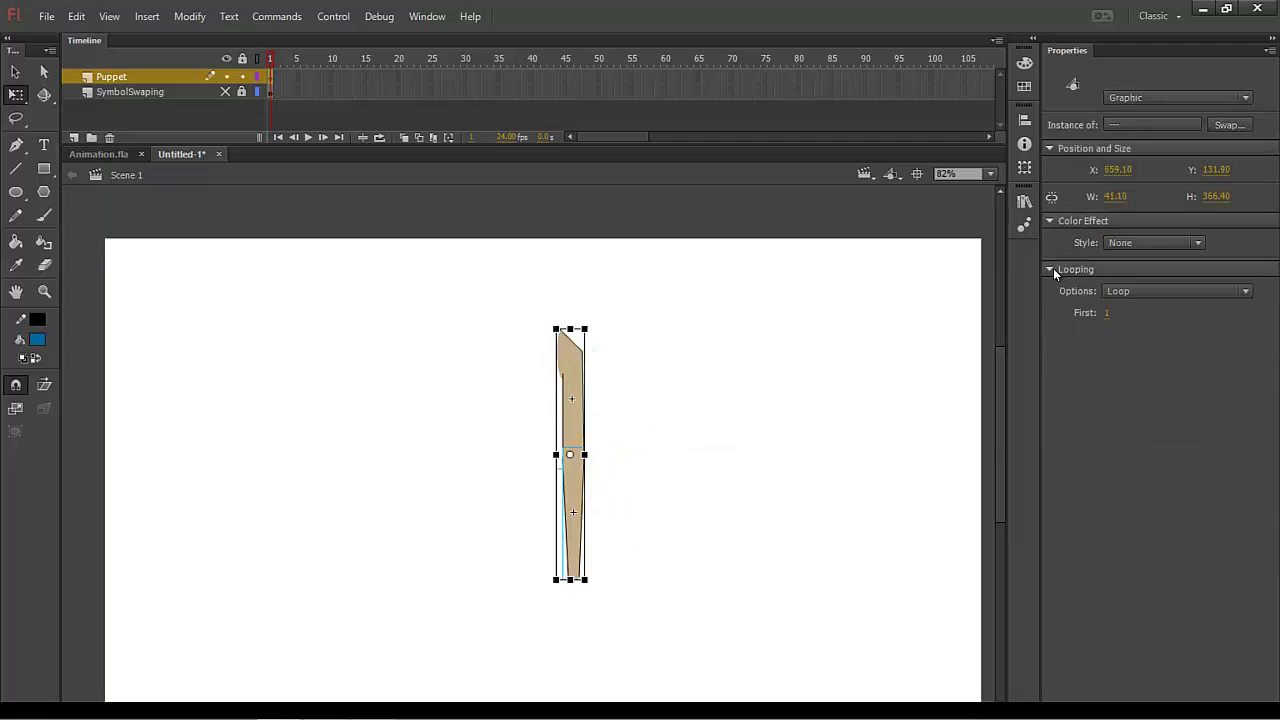
left_click(617, 381)
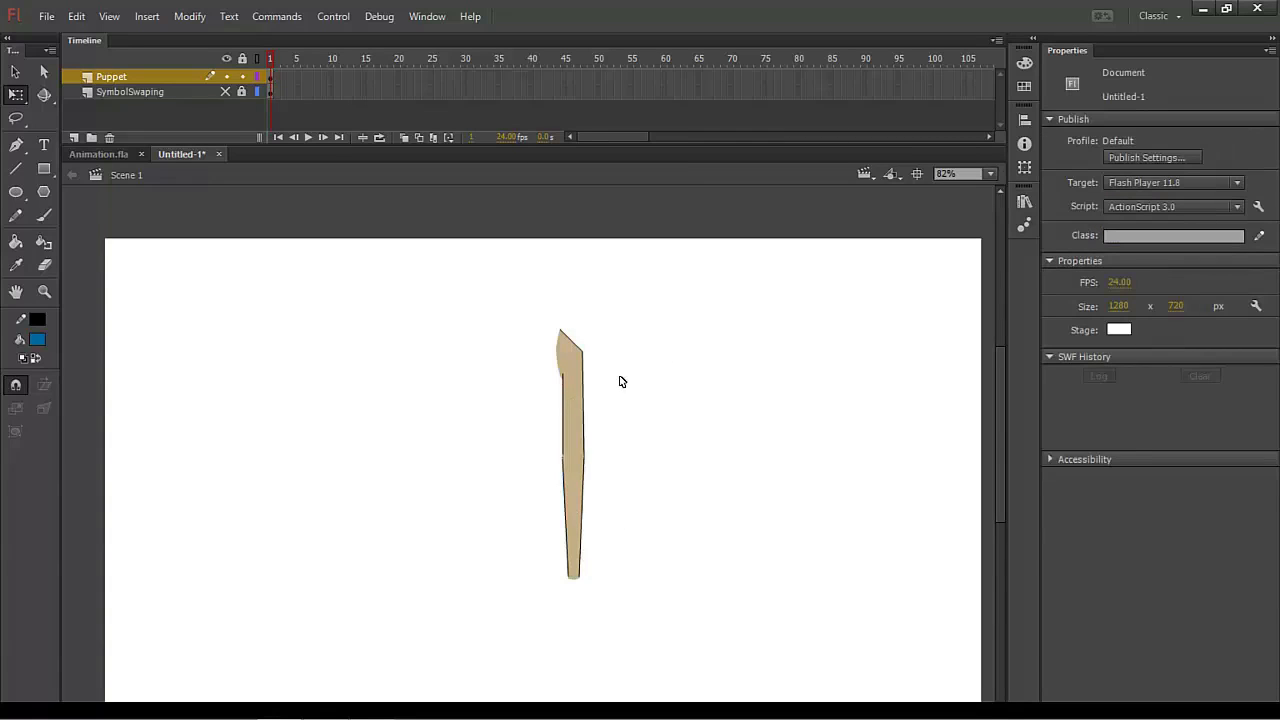
left_click_drag(634, 354, 550, 508)
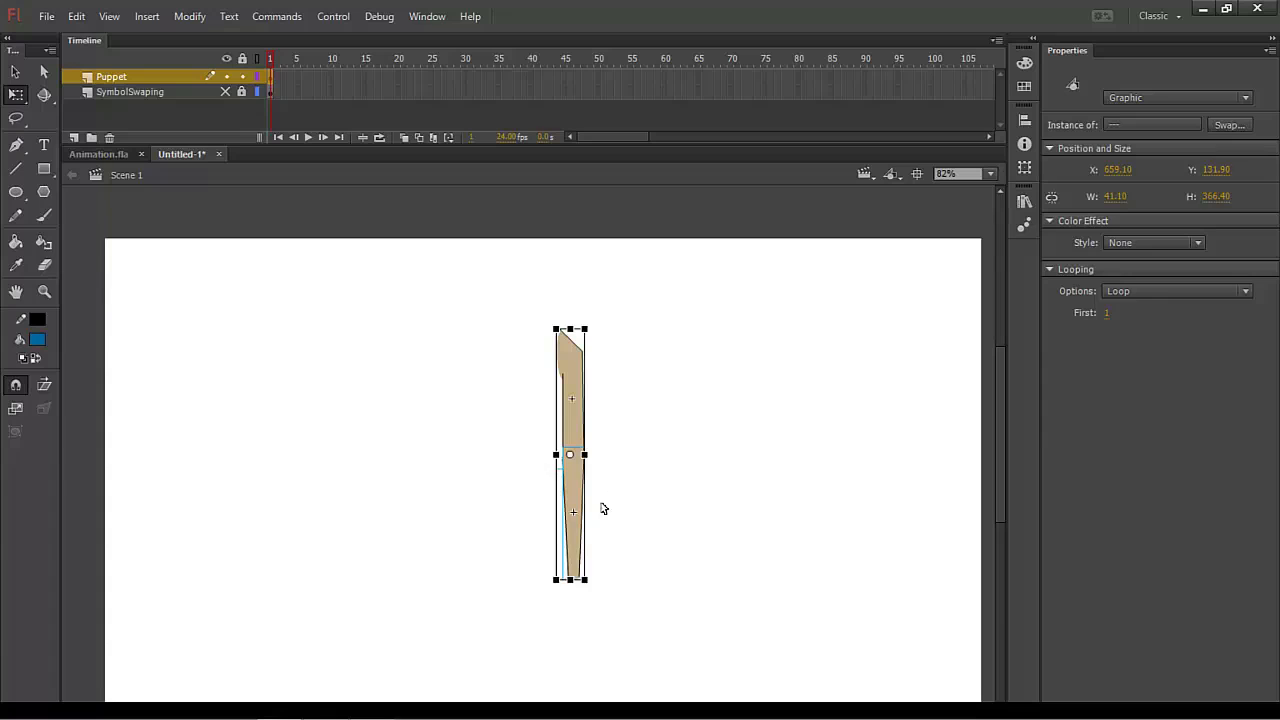
left_click(600, 593)
left_click(575, 535)
left_click_drag(609, 372, 540, 462)
left_click(603, 574)
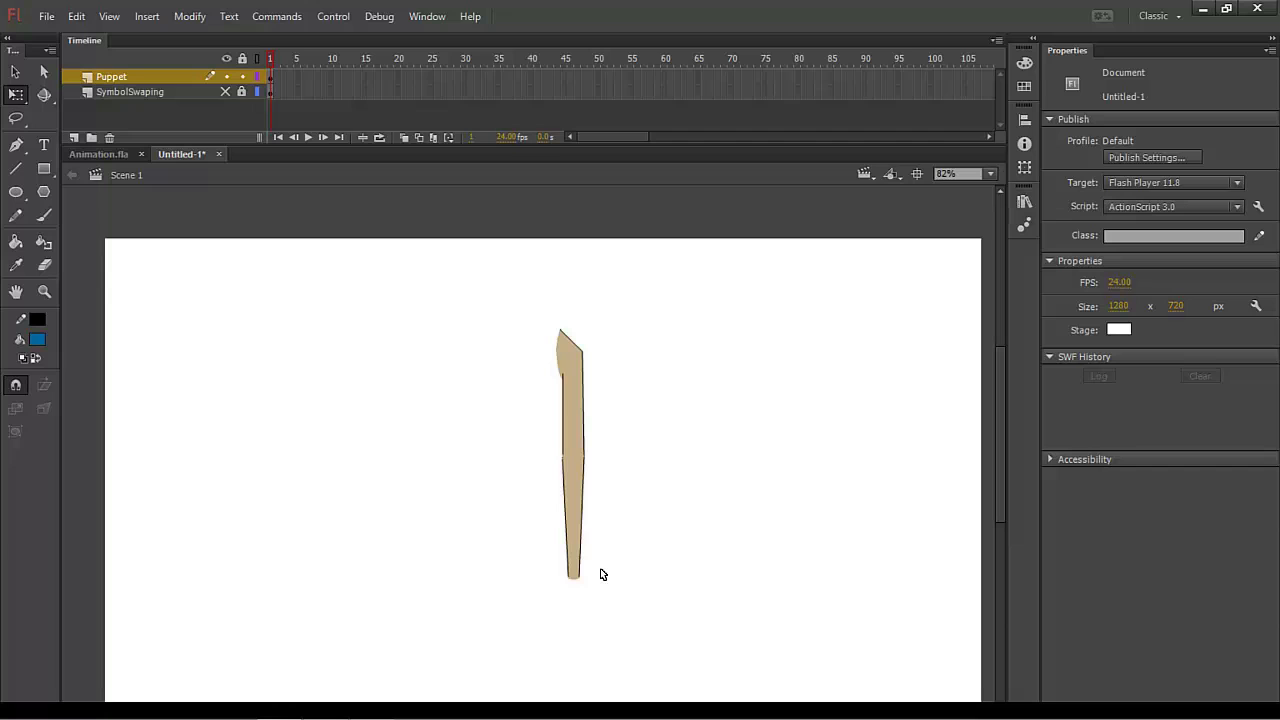
- Hide and lock the Puppet layer, show and unlock the SymbolSwaping layer, and select the Fred character
left_click(226, 77)
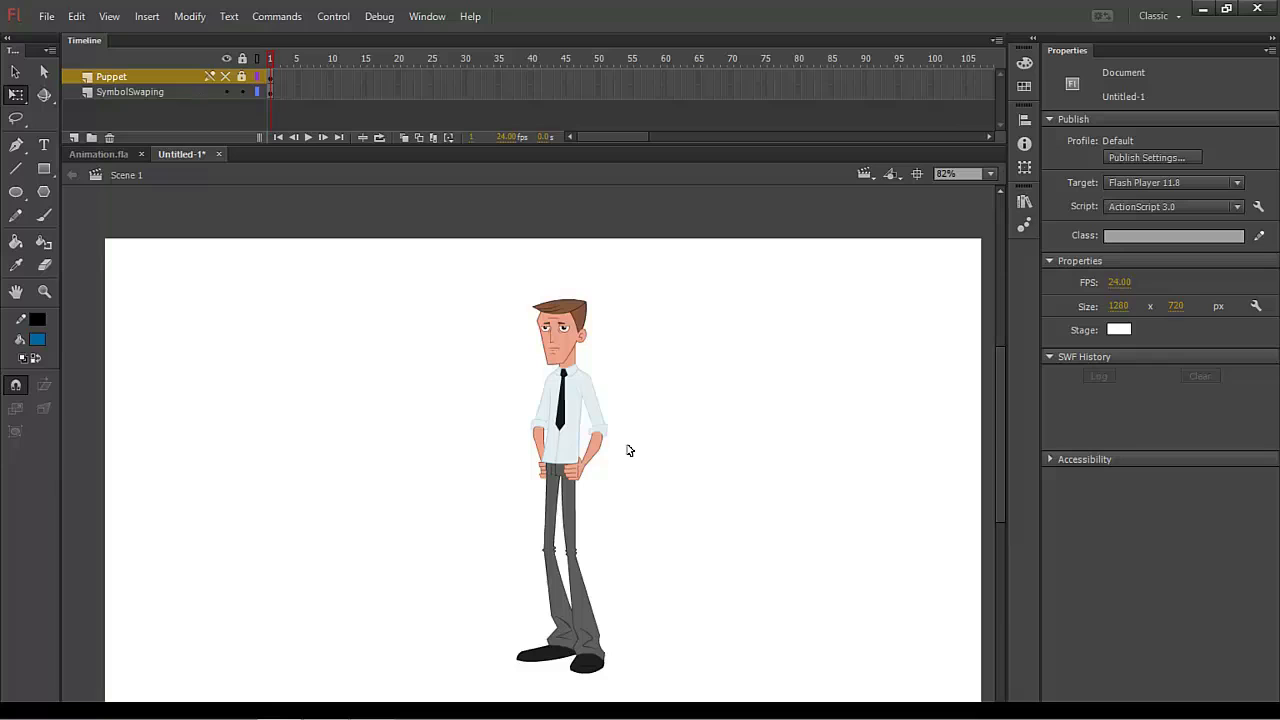
left_click_drag(630, 425, 535, 488)
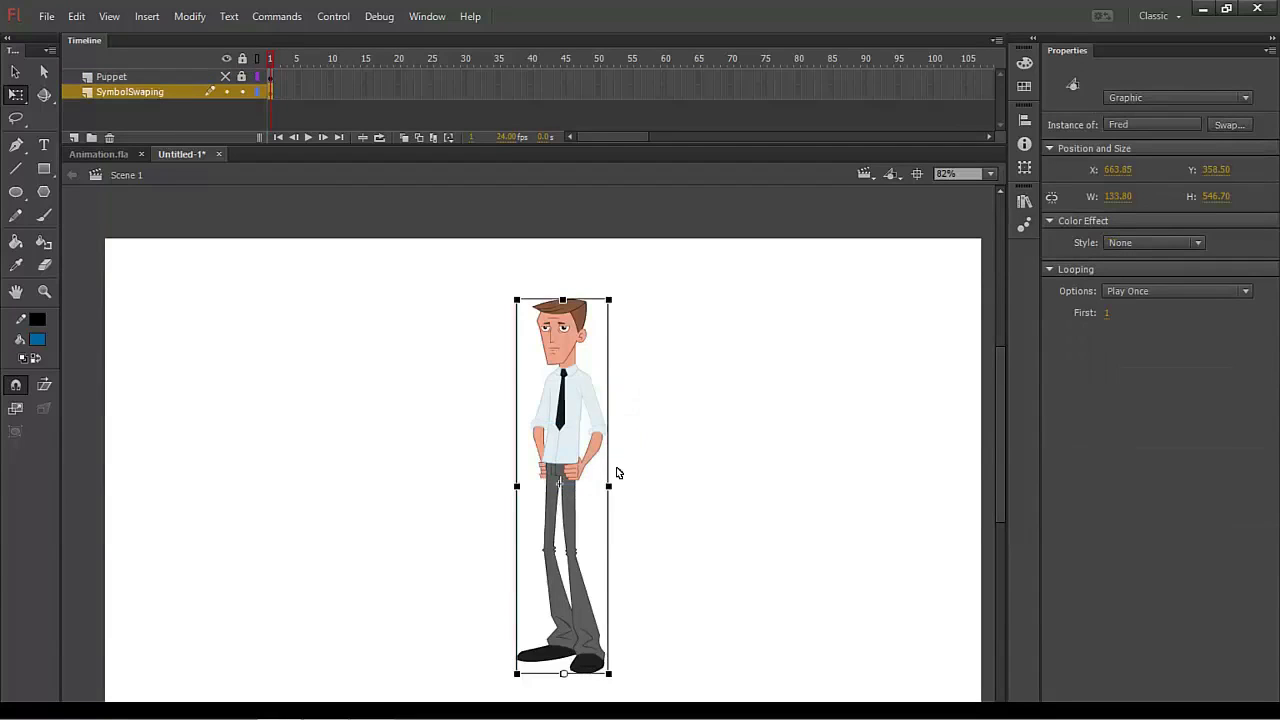
scroll(679, 435, "down", 2)
left_click_drag(689, 392, 660, 438)
left_click(599, 380)
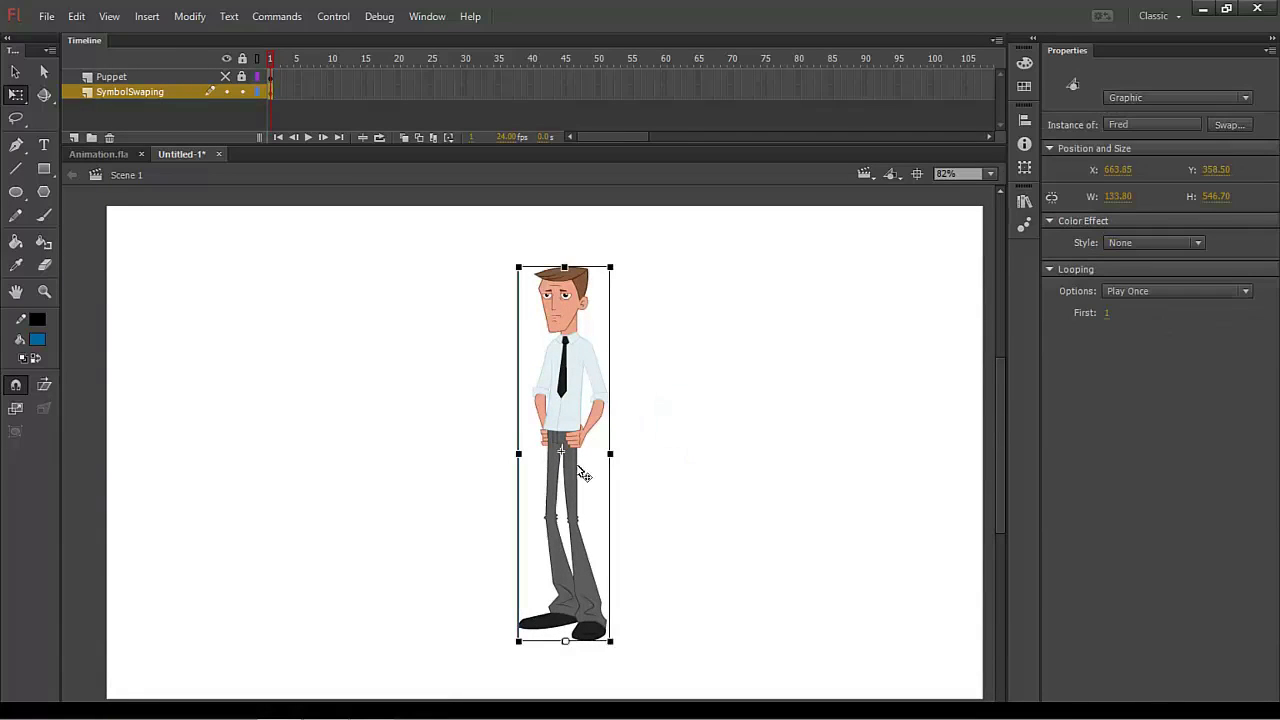
left_click(637, 423)
left_click(604, 370)
mouse_move(598, 398)
left_mouse_down()
mouse_move(749, 351)
mouse_move(678, 362)
mouse_move(620, 398)
left_mouse_up()
key("ctrl+z")
left_click(686, 406)
- Open the Fred symbol for editing and enlarge the timeline to show all its body part layers
left_click(592, 355)
double_click(573, 351)
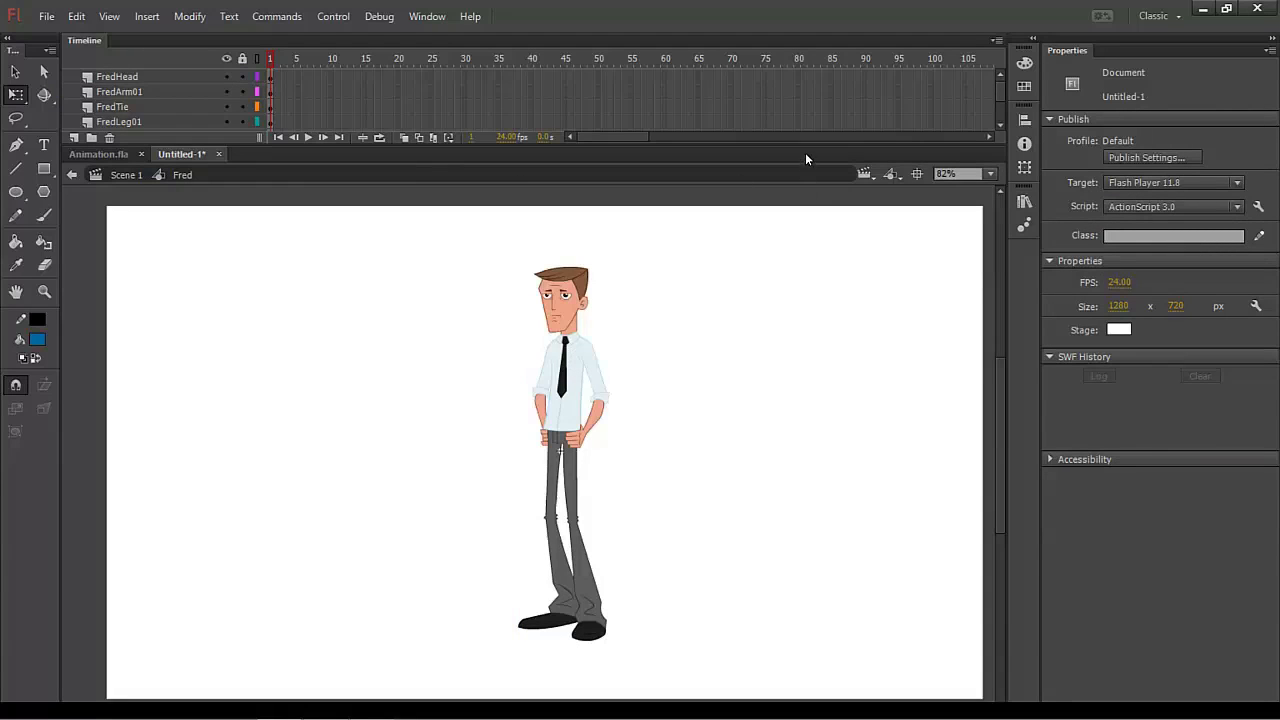
left_click_drag(805, 143, 805, 230)
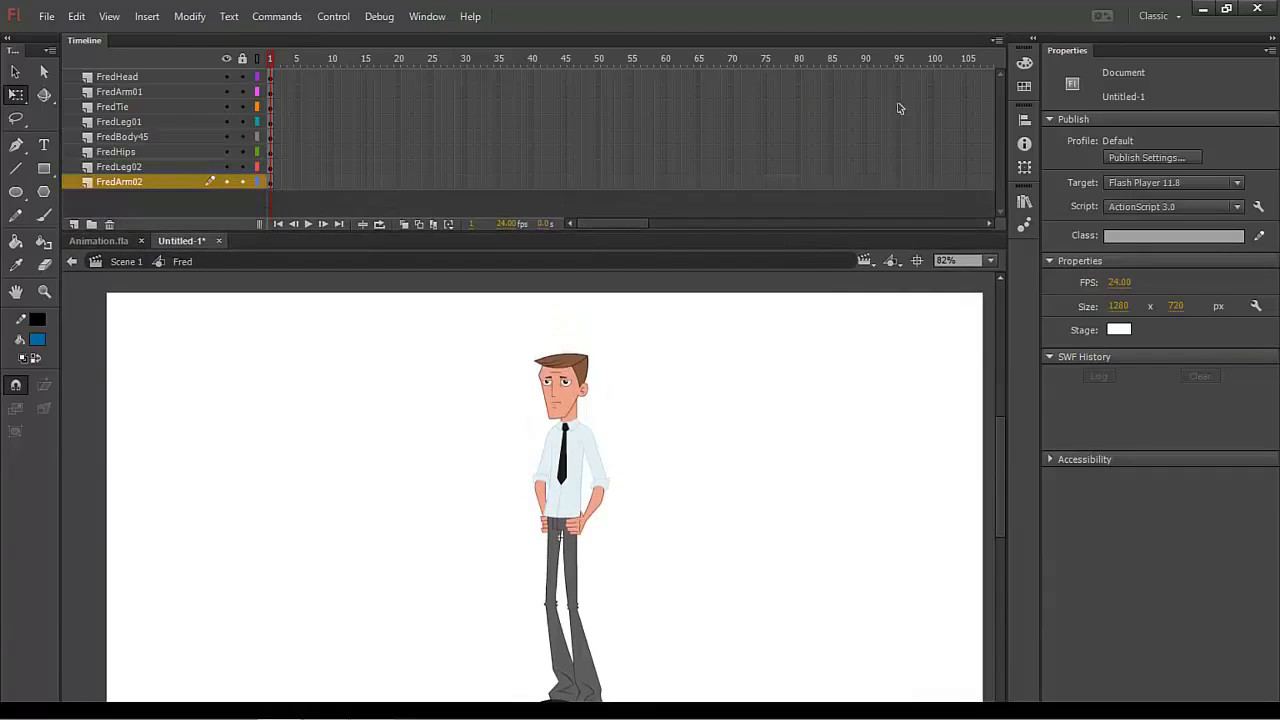
- Go through Fred's body part layers one by one from FredHead to FredArm02 to see which piece each holds
left_click(183, 78)
left_click(187, 94)
left_click(189, 108)
left_click(192, 123)
left_click(194, 137)
left_click(196, 152)
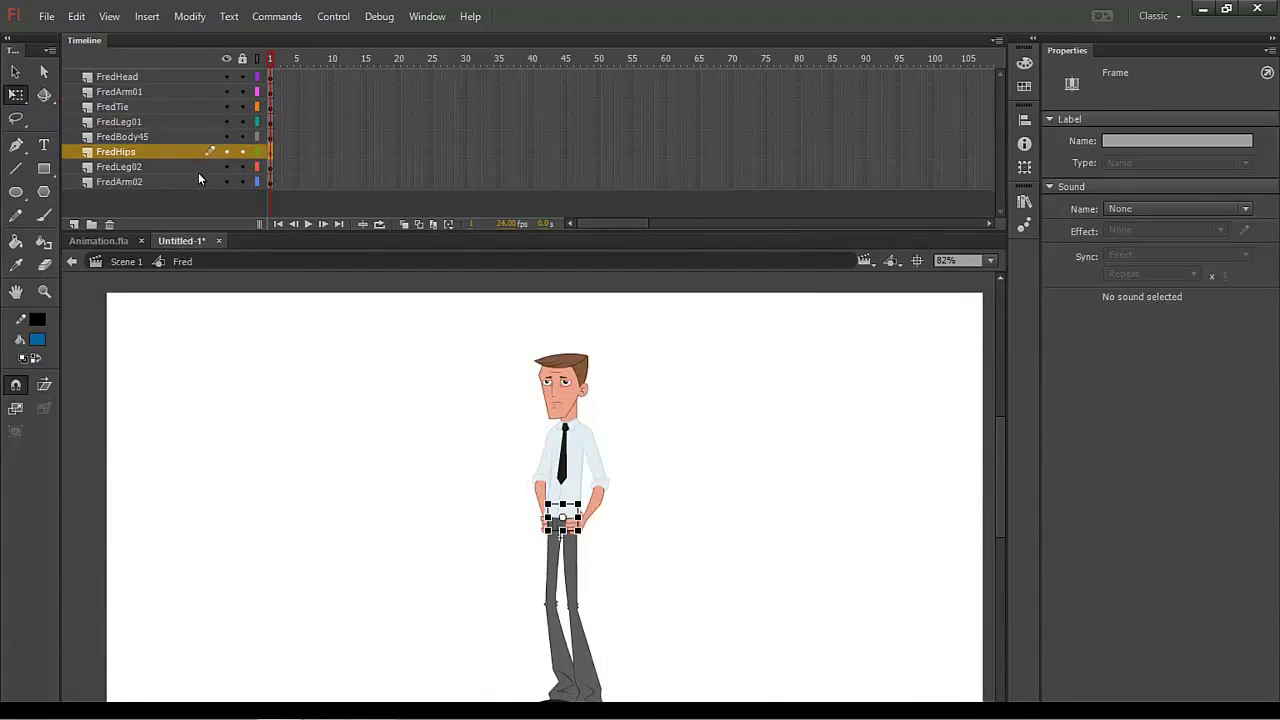
left_click(198, 168)
left_click(196, 182)
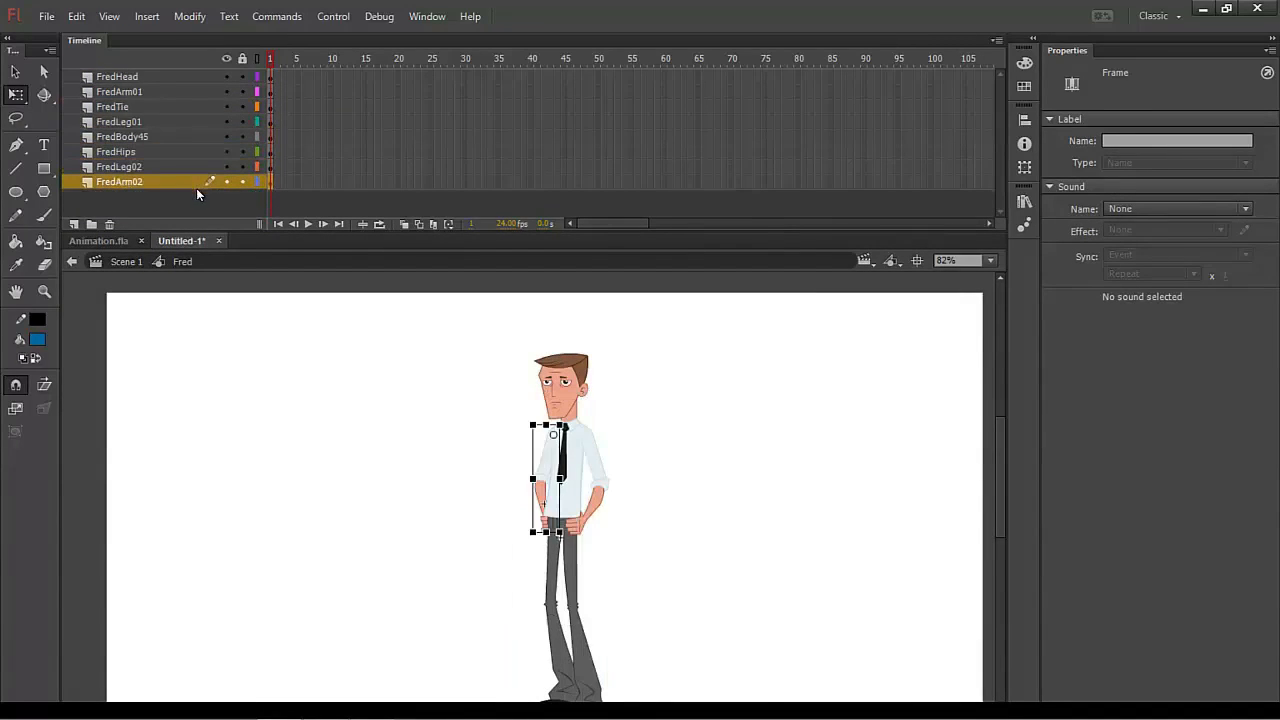
left_click(212, 77)
left_click(757, 275)
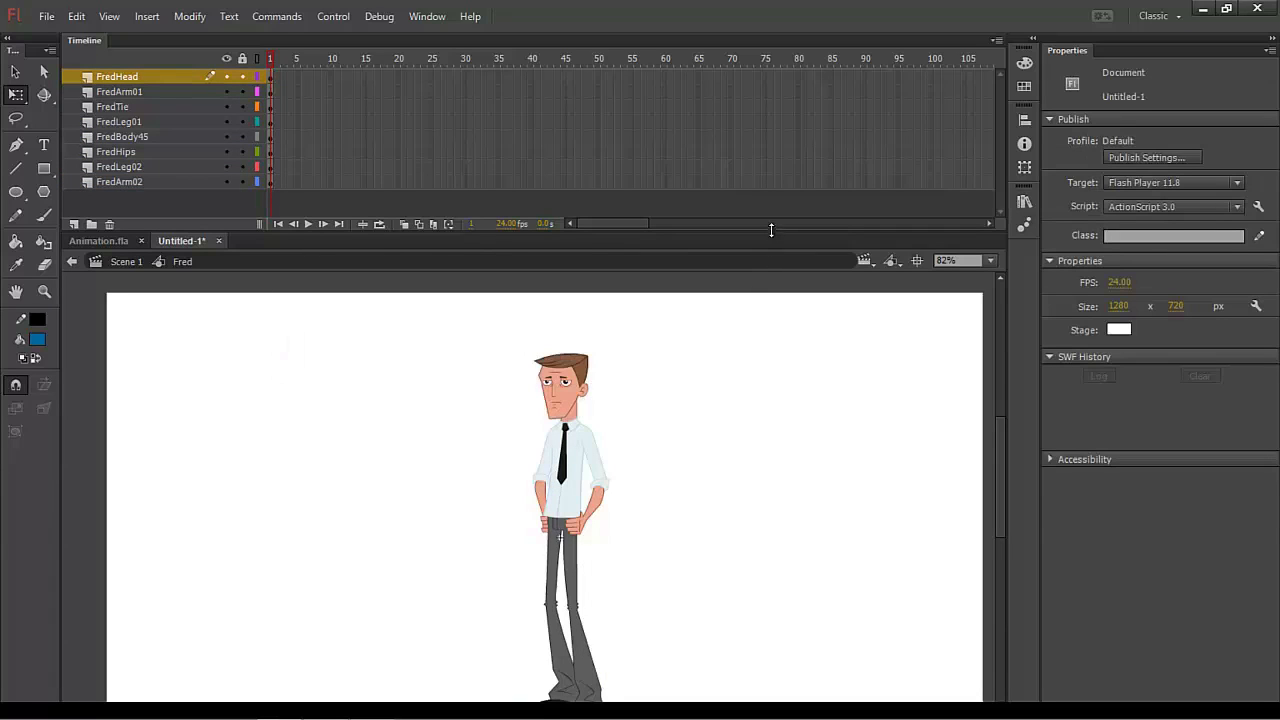
- Reduce the timeline height and take a closer look at the FredArm02 arm as a single symbol instance
left_click_drag(771, 234, 777, 120)
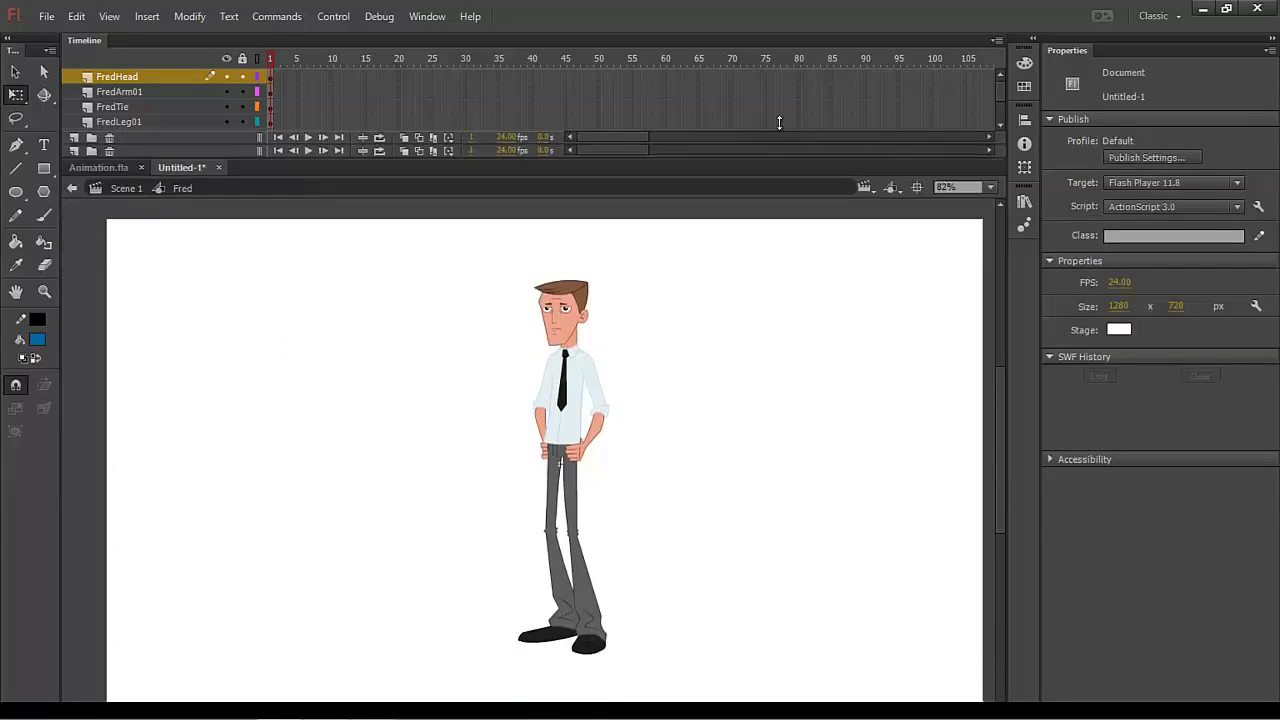
left_click(556, 406)
key("ctrl+equal")
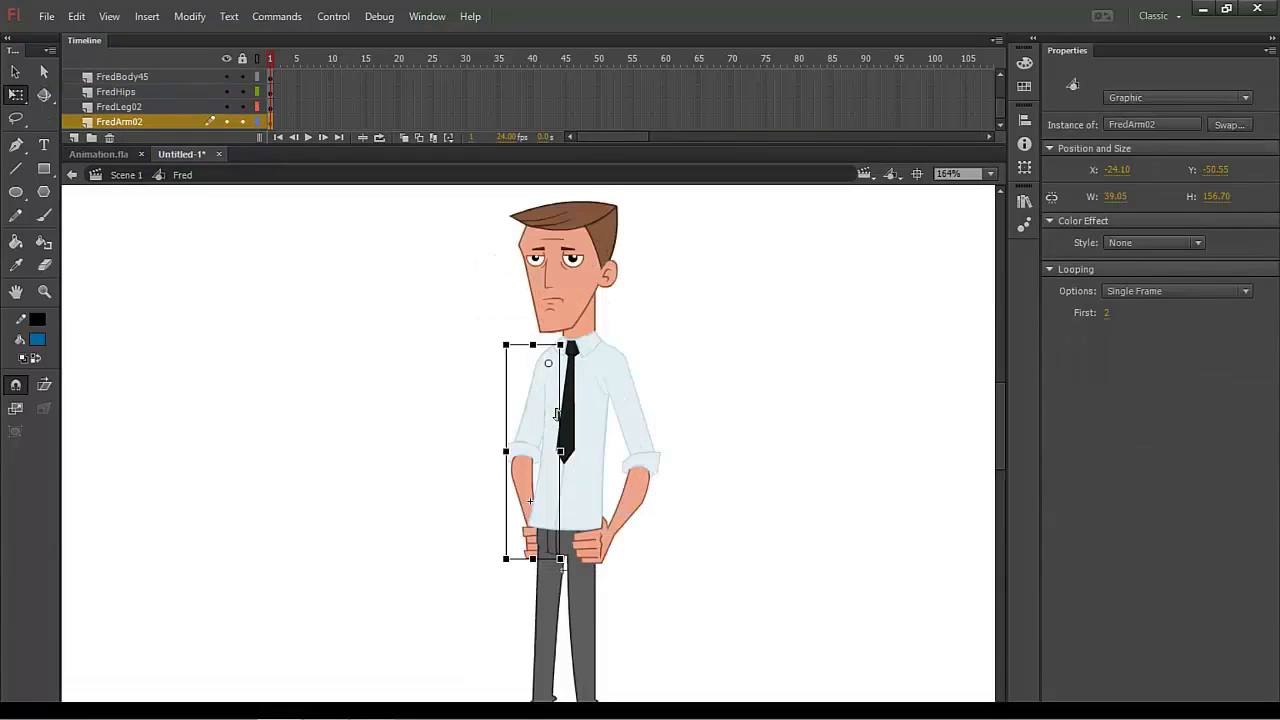
scroll(690, 415, "down", 3)
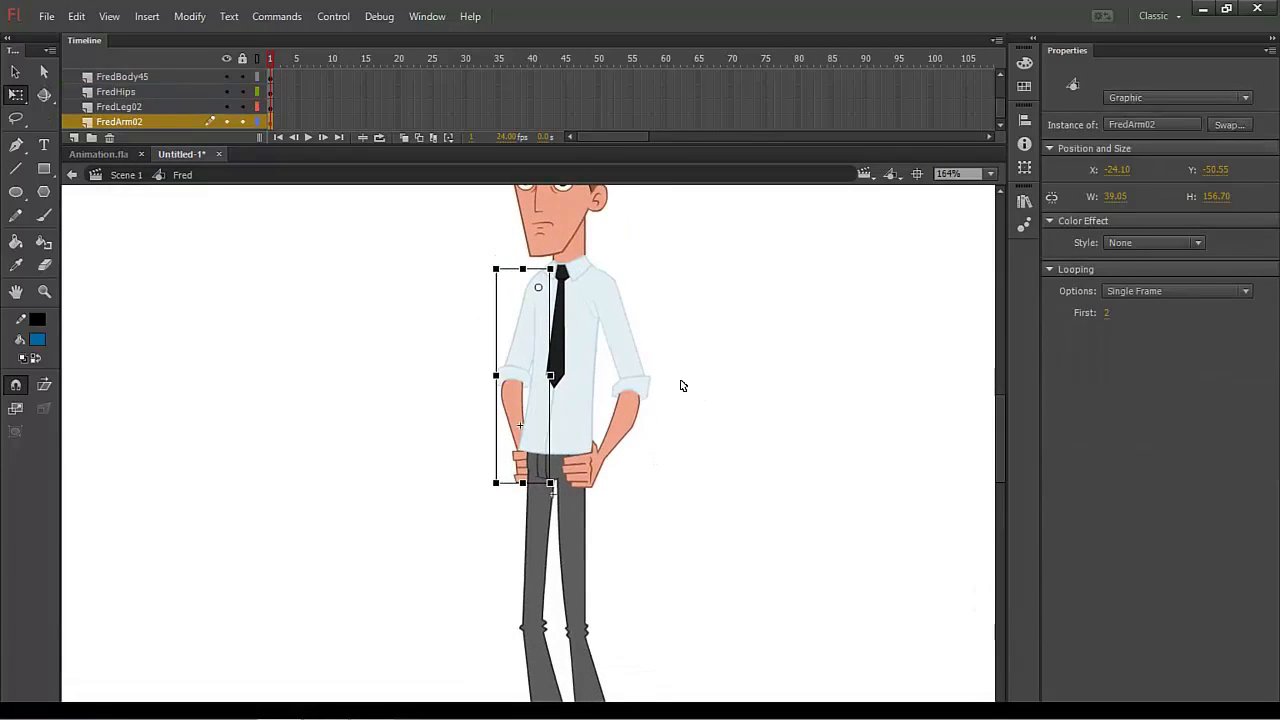
left_click(452, 395)
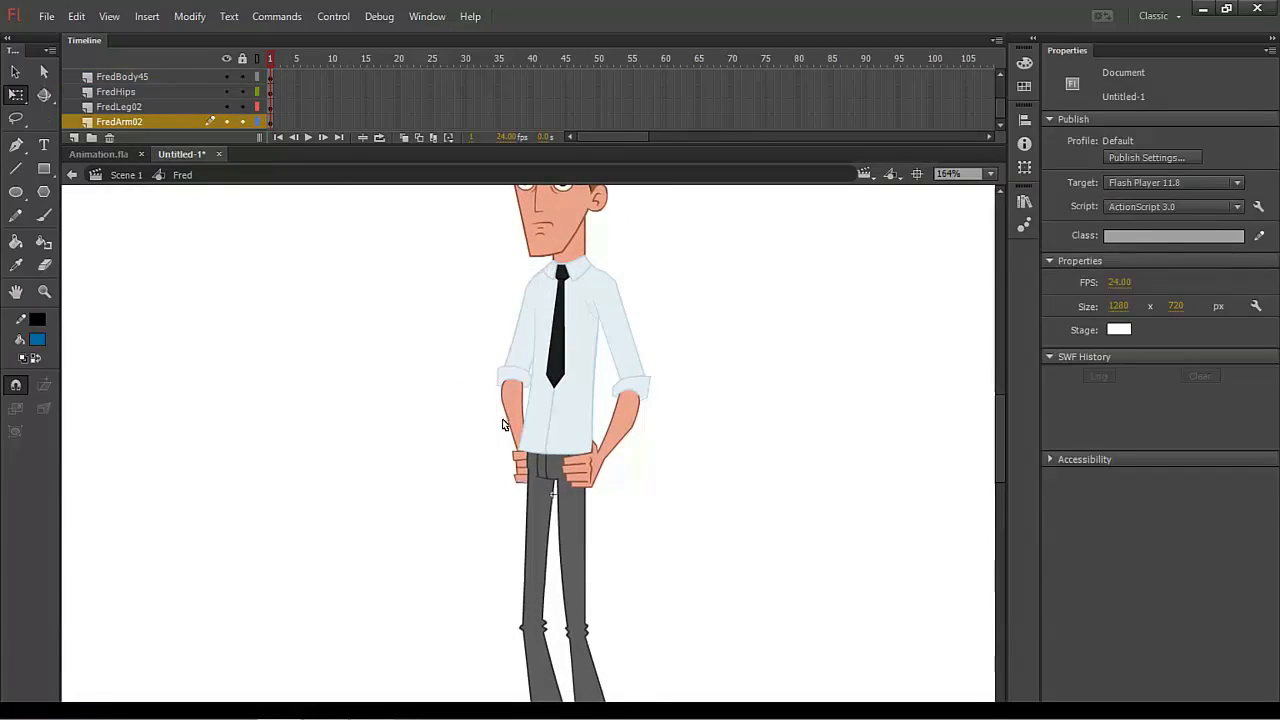
left_click(526, 349)
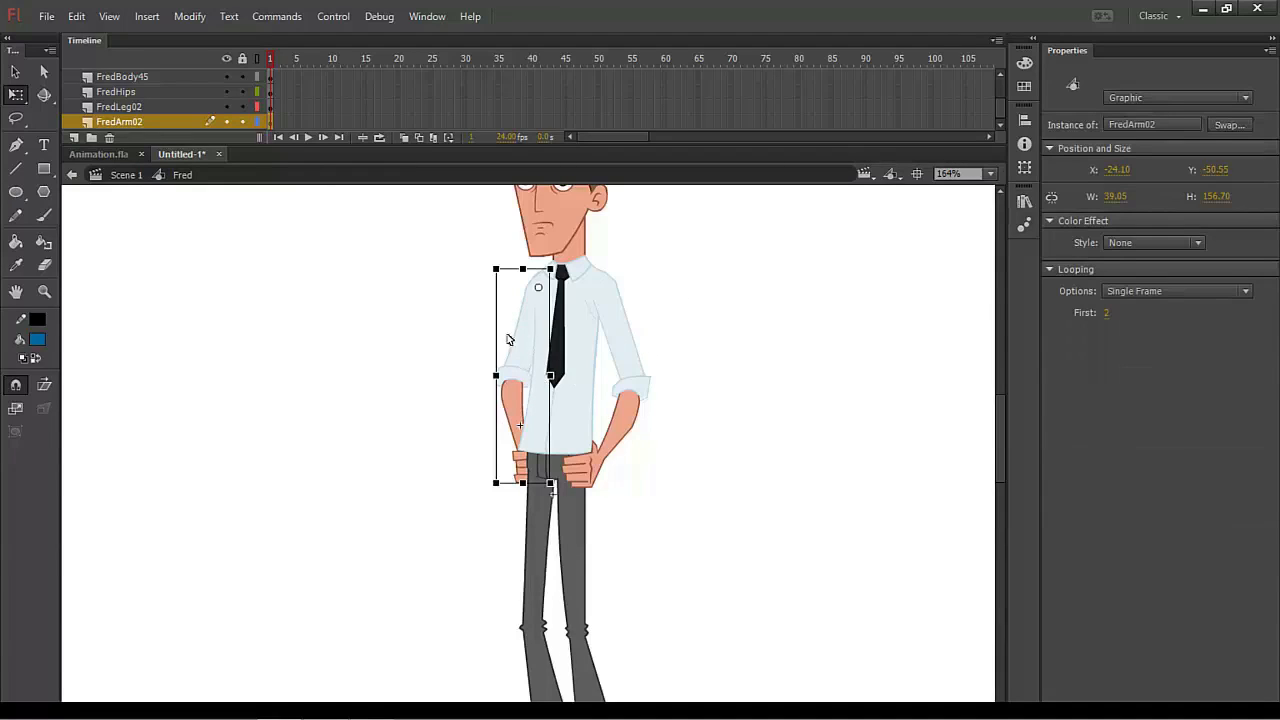
left_click(757, 500)
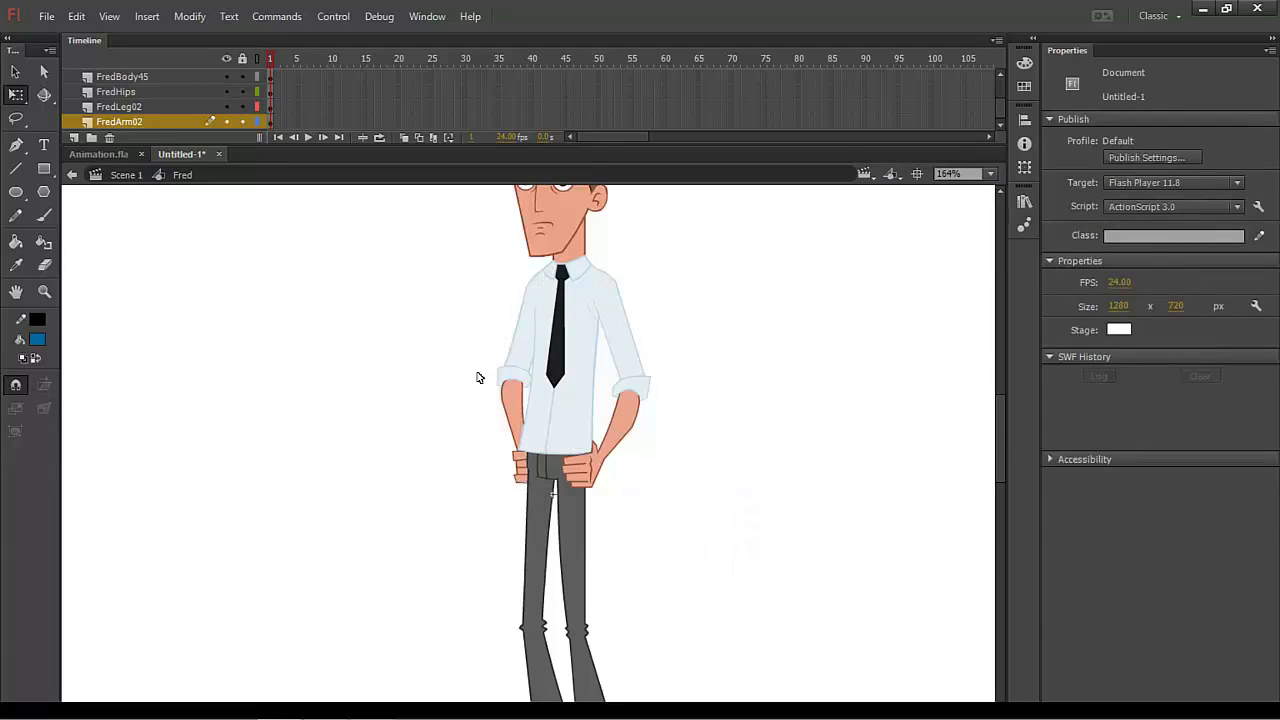
- Sketch a sharply bent arm line beside the FredArm02 arm with the Brush tool, and undo it
left_click_drag(508, 290, 428, 476)
left_click(44, 215)
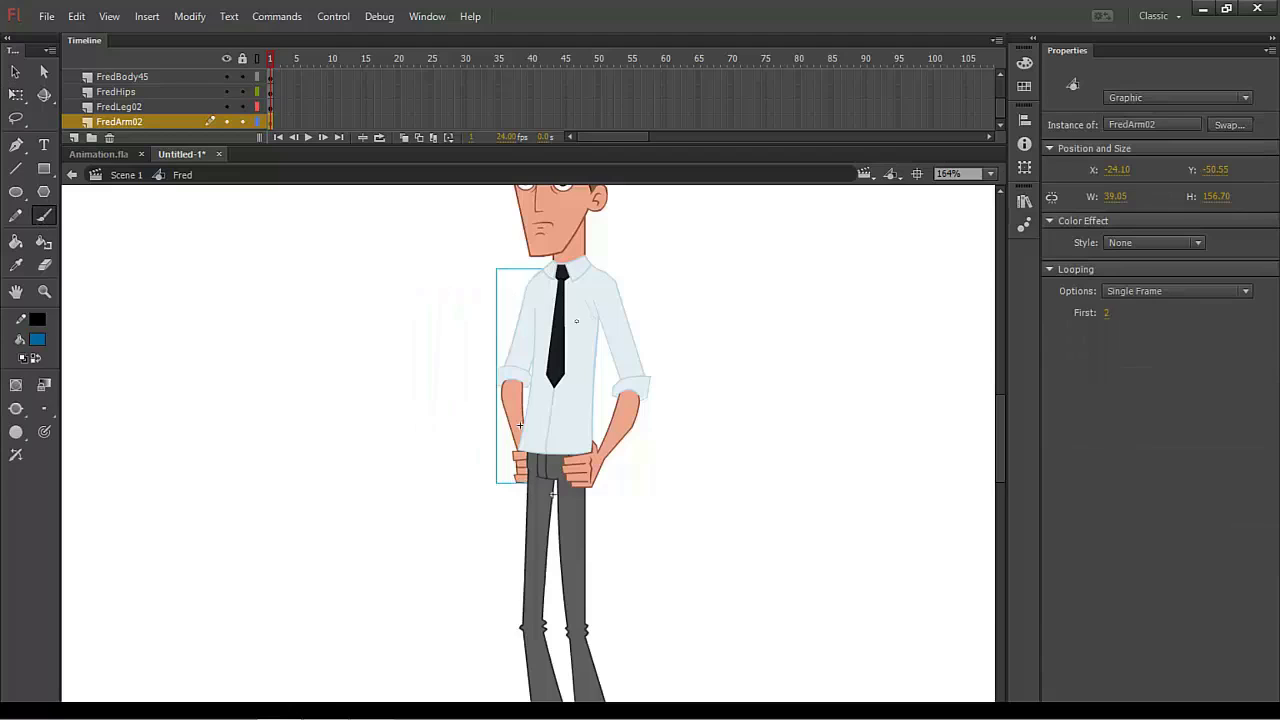
mouse_move(487, 287)
left_mouse_down()
mouse_move(407, 411)
mouse_move(509, 491)
left_mouse_up()
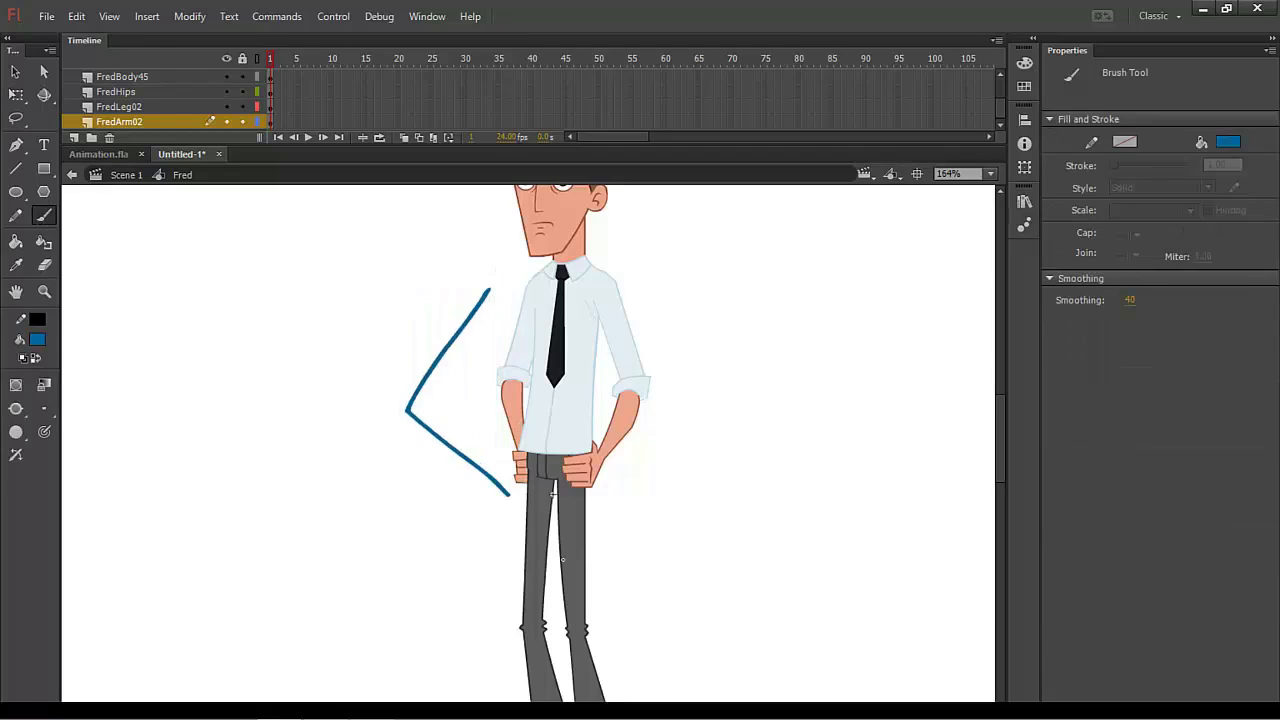
key("ctrl+z")
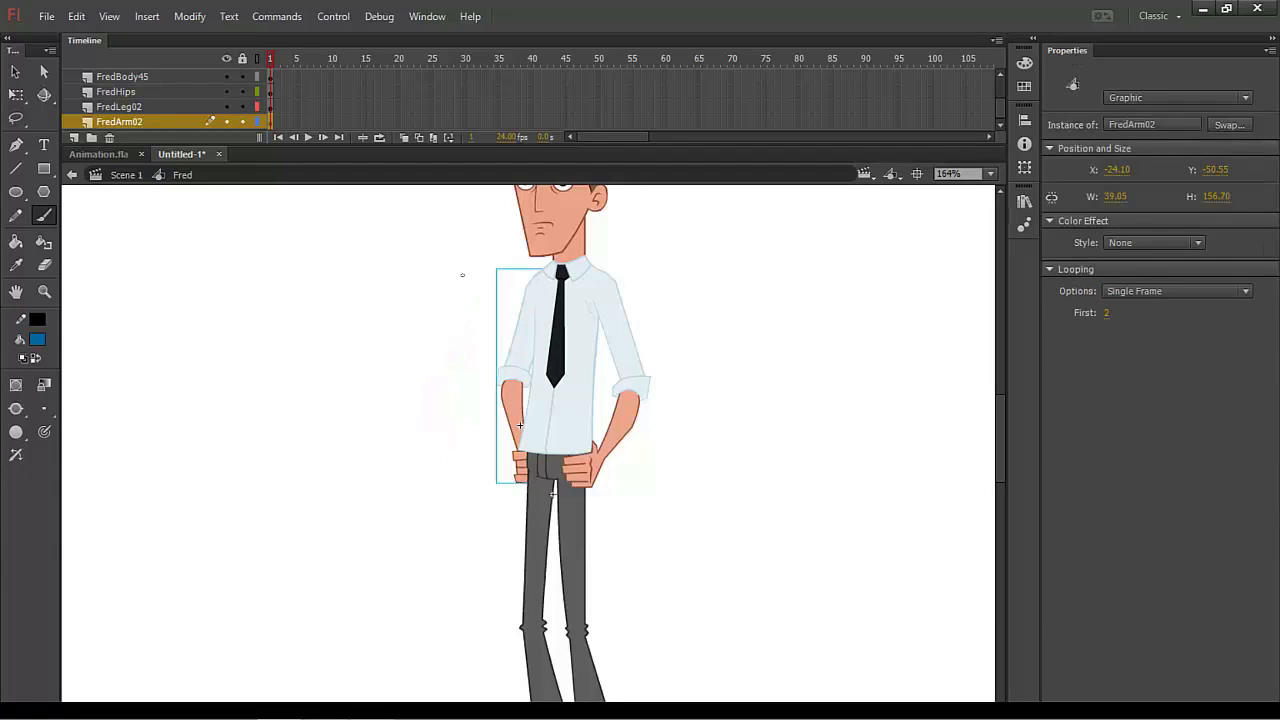
- Brush a curved two-line outline of a bent arm beside the FredArm02 arm, and delete both strokes
mouse_move(449, 278)
left_mouse_down()
mouse_move(421, 382)
mouse_move(464, 446)
mouse_move(440, 385)
mouse_move(475, 288)
left_mouse_up()
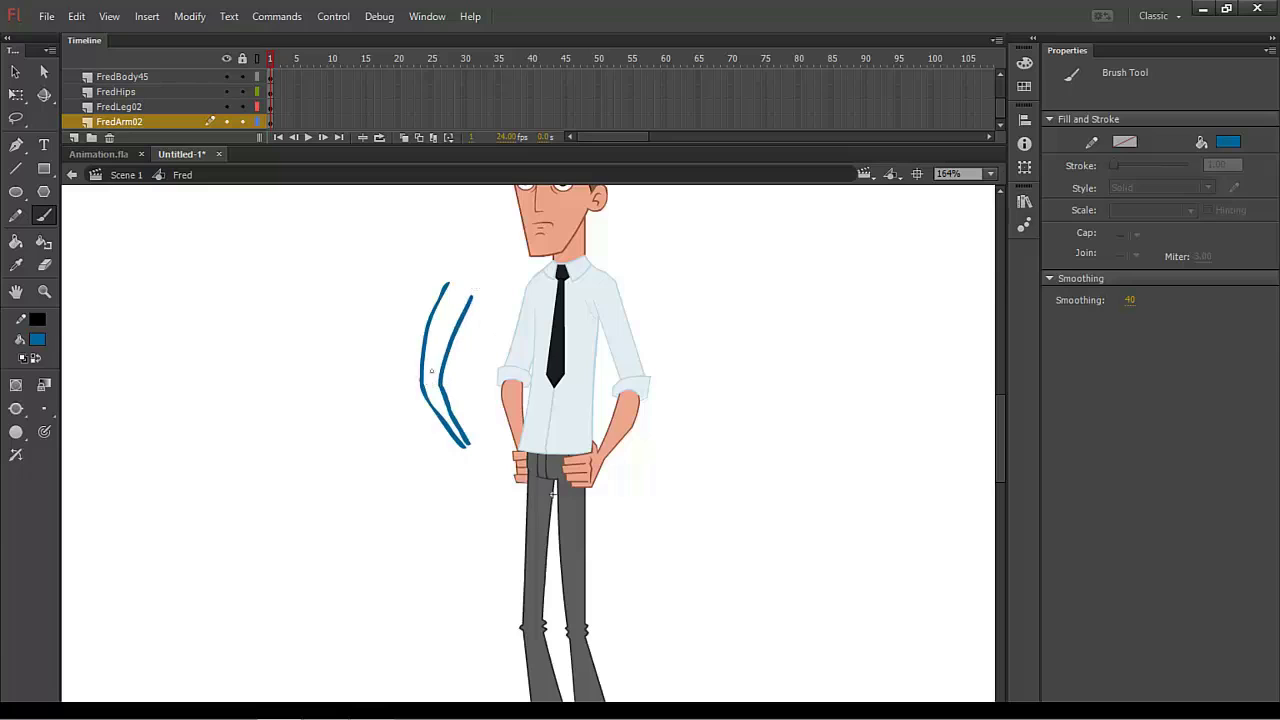
key("v")
left_click(437, 405)
left_click(432, 412, "shift")
key("Delete")
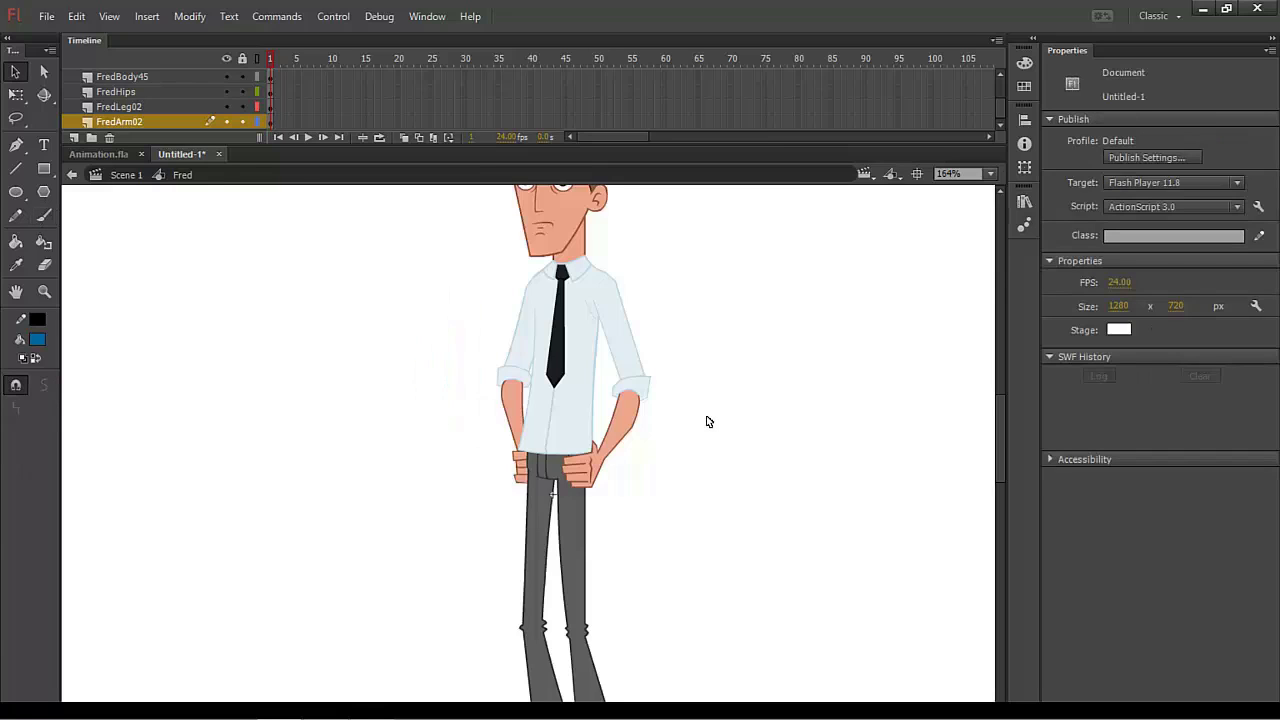
- Select all of Fred's body parts together to inspect the separate symbols that make up the character
left_click_drag(701, 432, 665, 545)
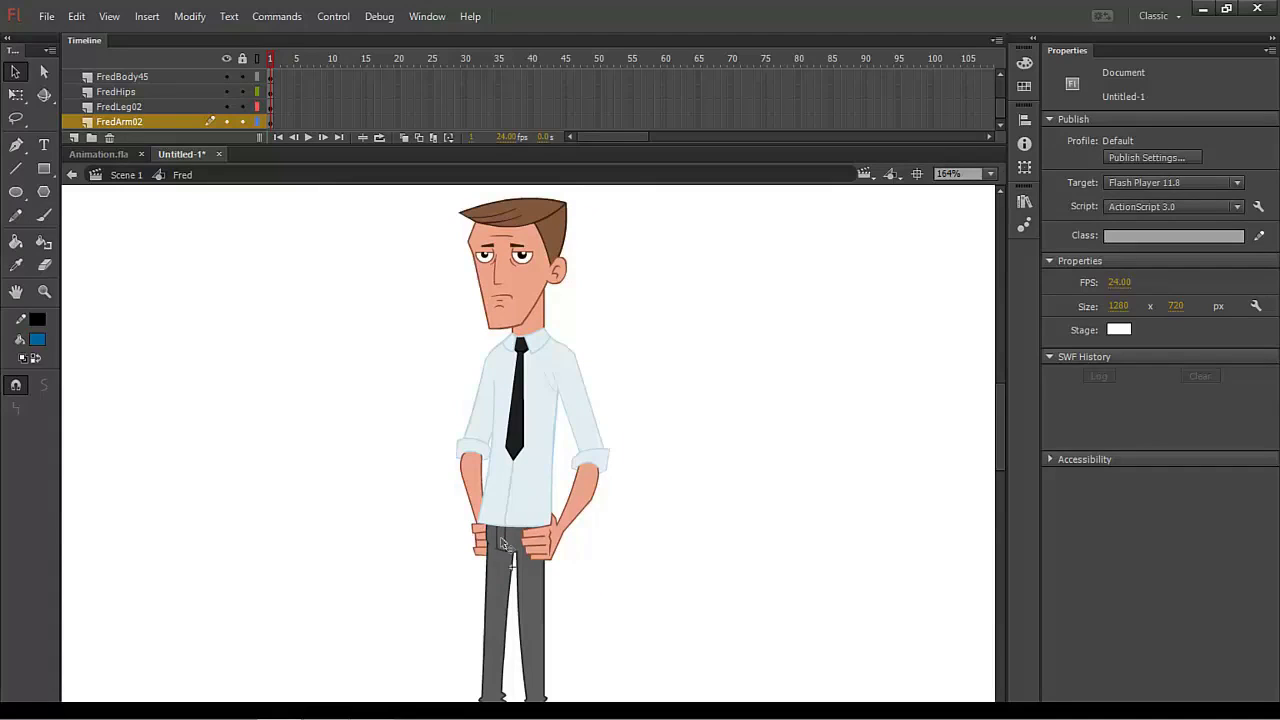
left_click_drag(640, 248, 398, 531)
left_click_drag(694, 404, 623, 531)
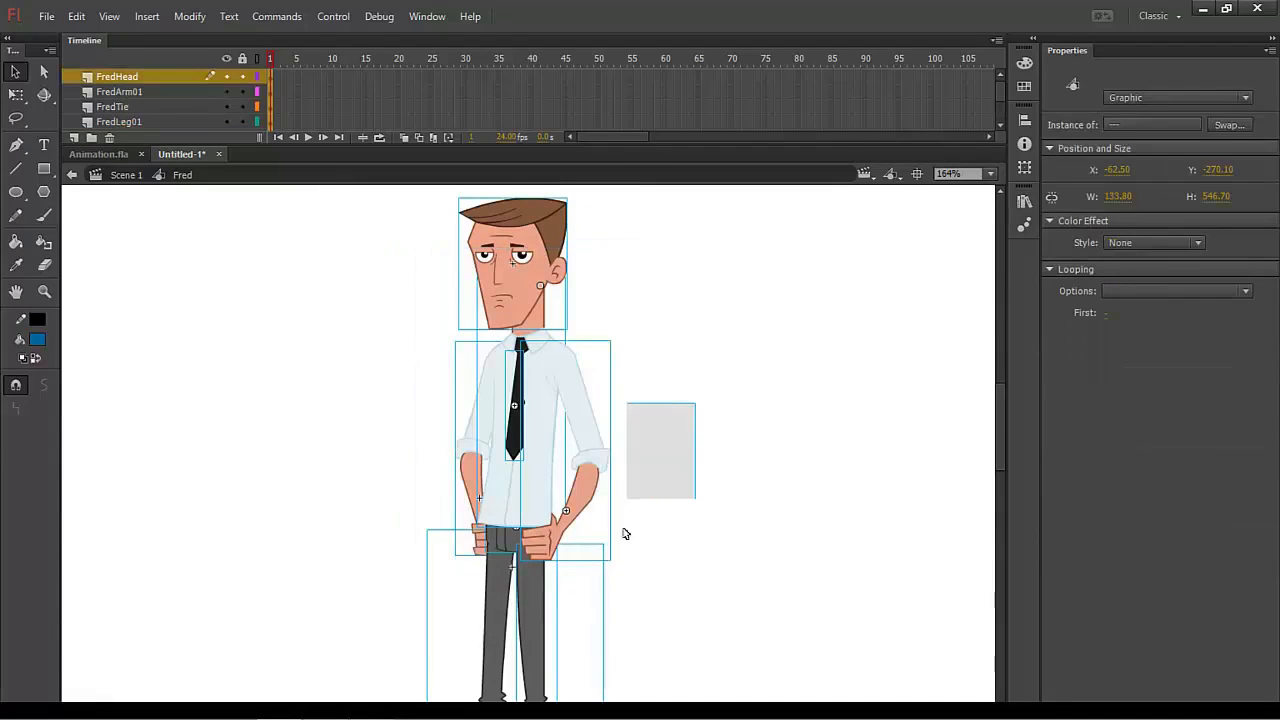
- Open the FredArm01 symbol for editing and compare the arm drawings on frames 2 and 3
left_click(590, 416)
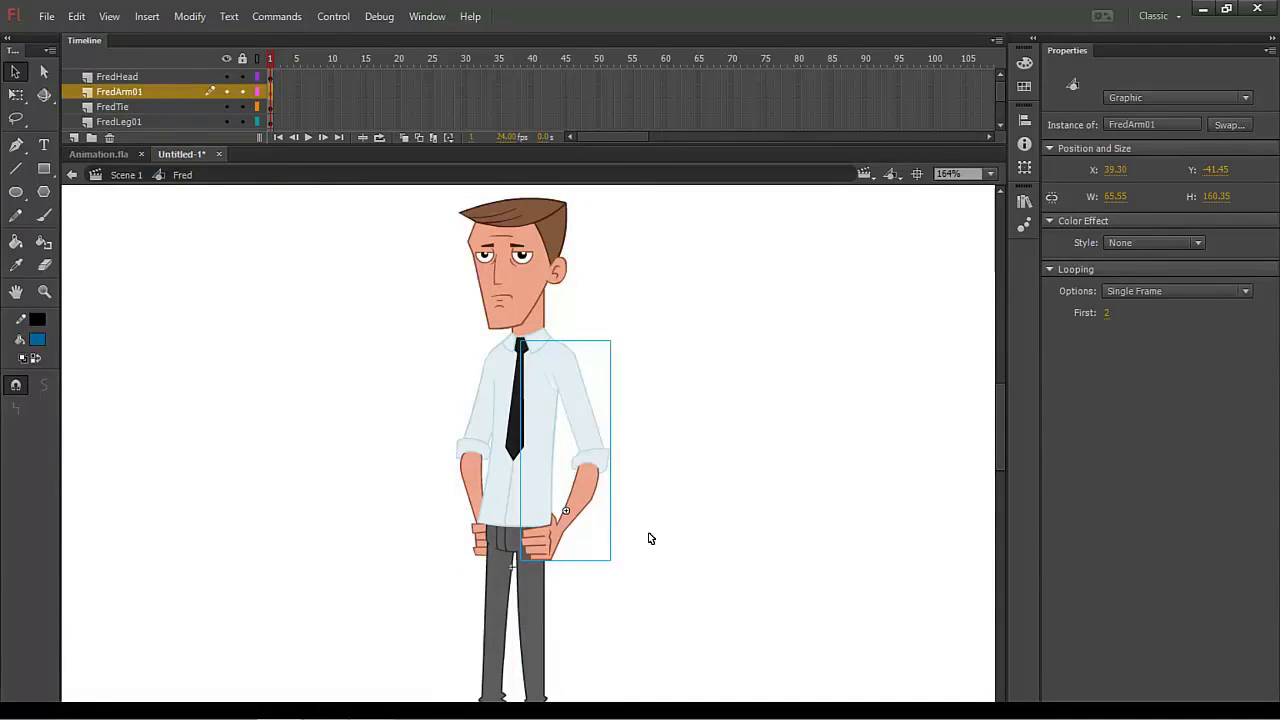
double_click(588, 410)
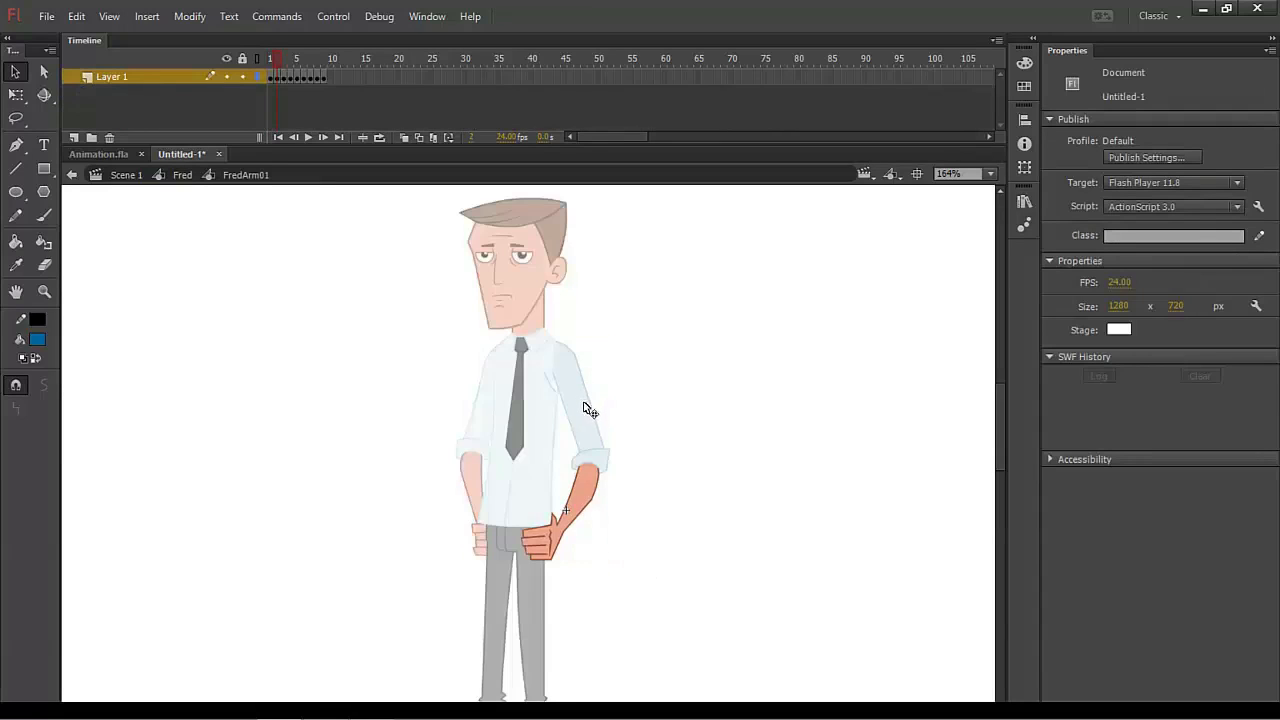
mouse_move(280, 62)
left_mouse_down()
mouse_move(270, 65)
mouse_move(329, 76)
mouse_move(268, 77)
mouse_move(295, 78)
mouse_move(284, 72)
left_mouse_up()
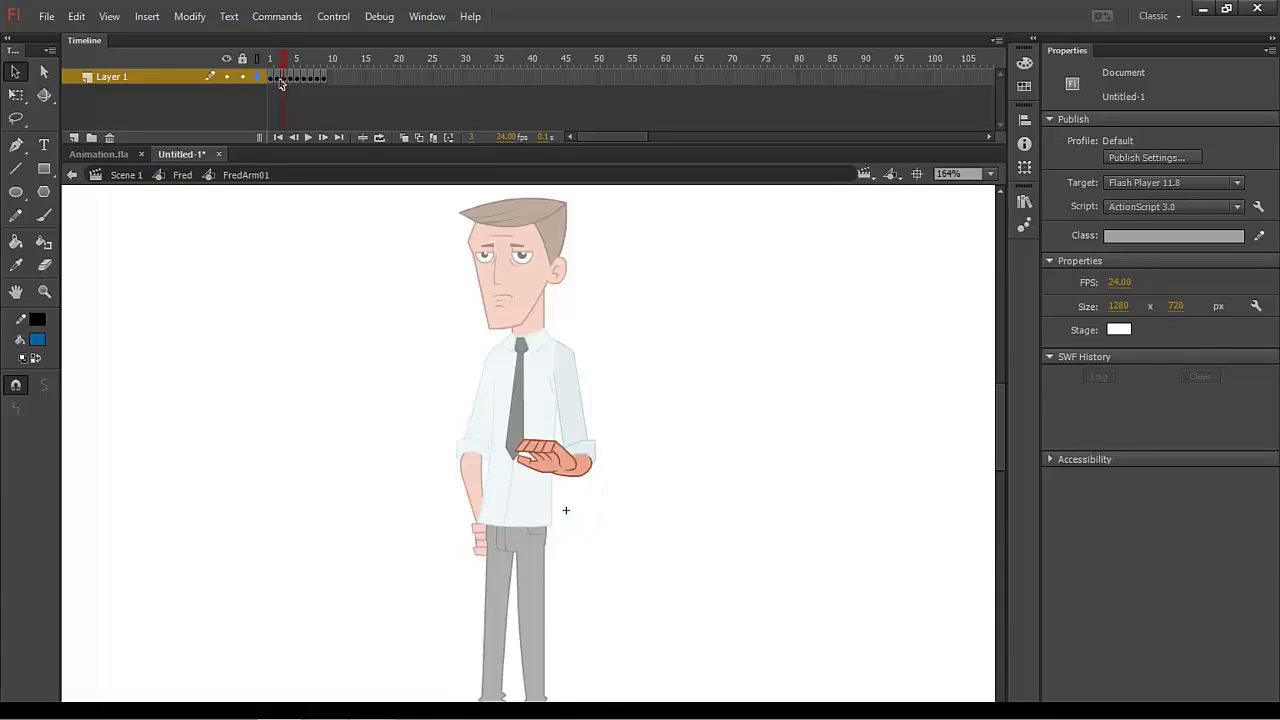
mouse_move(285, 62)
left_mouse_down()
mouse_move(268, 70)
mouse_move(288, 76)
mouse_move(268, 77)
mouse_move(277, 86)
left_mouse_up()
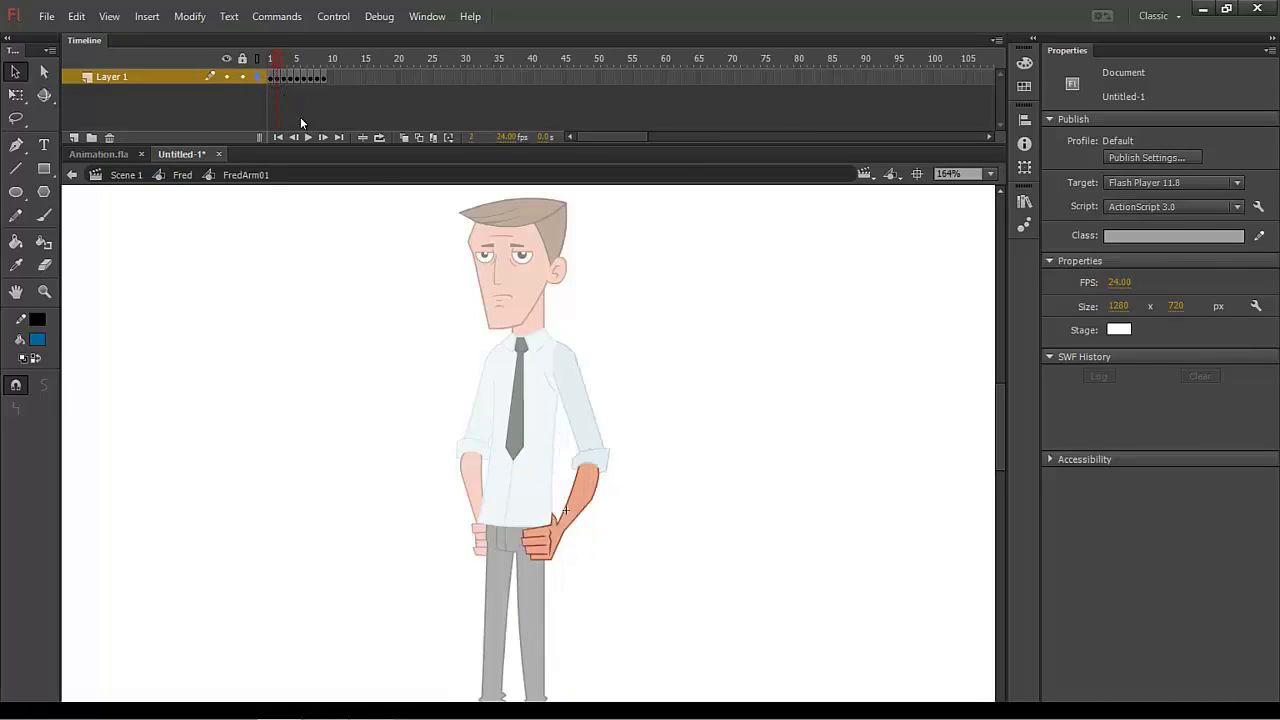
- Inspect the sleeve and forearm shapes of the frame 2 arm up close, and display the arm drawing on frame 1
left_click(590, 450)
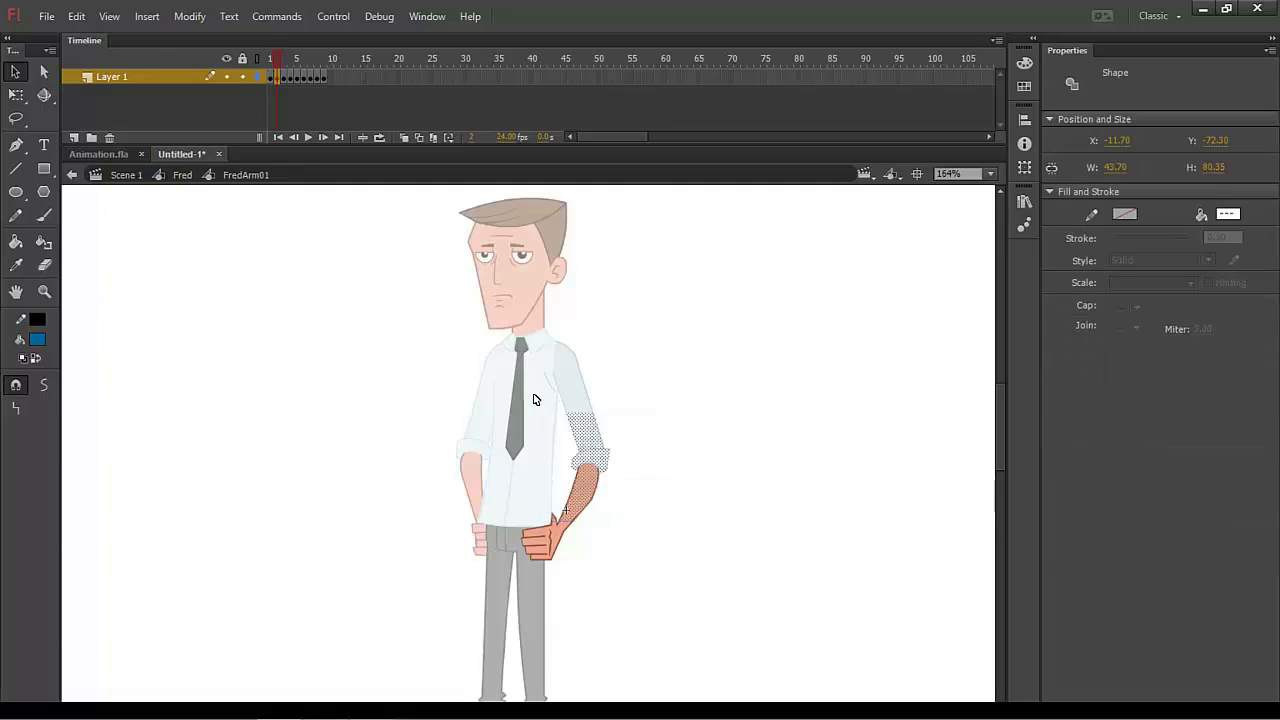
key("ctrl+equal")
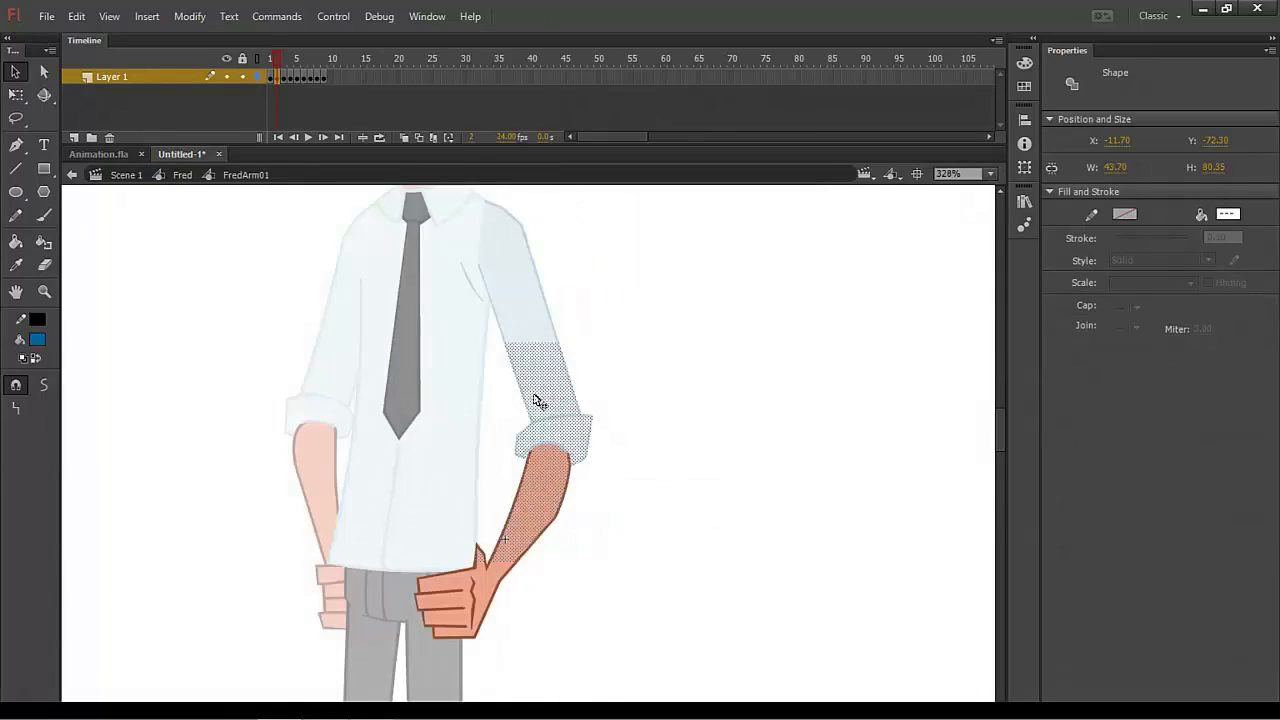
left_click(642, 432)
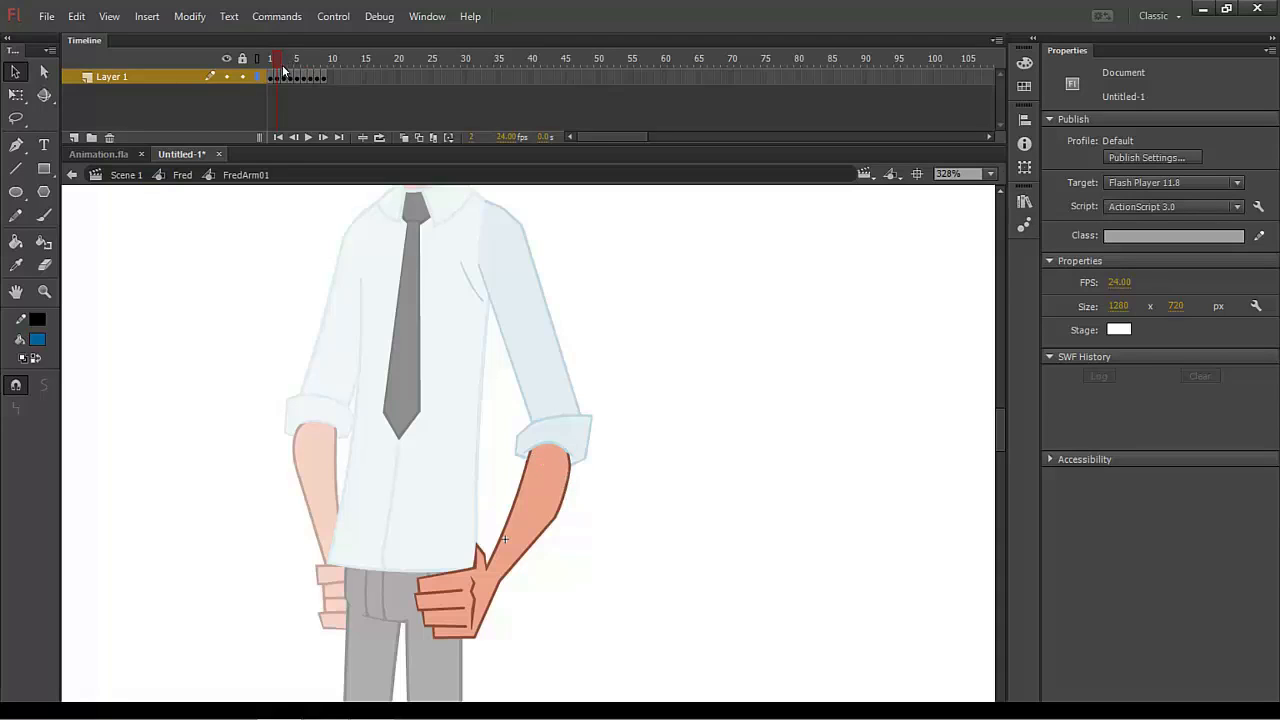
left_click_drag(279, 67, 264, 113)
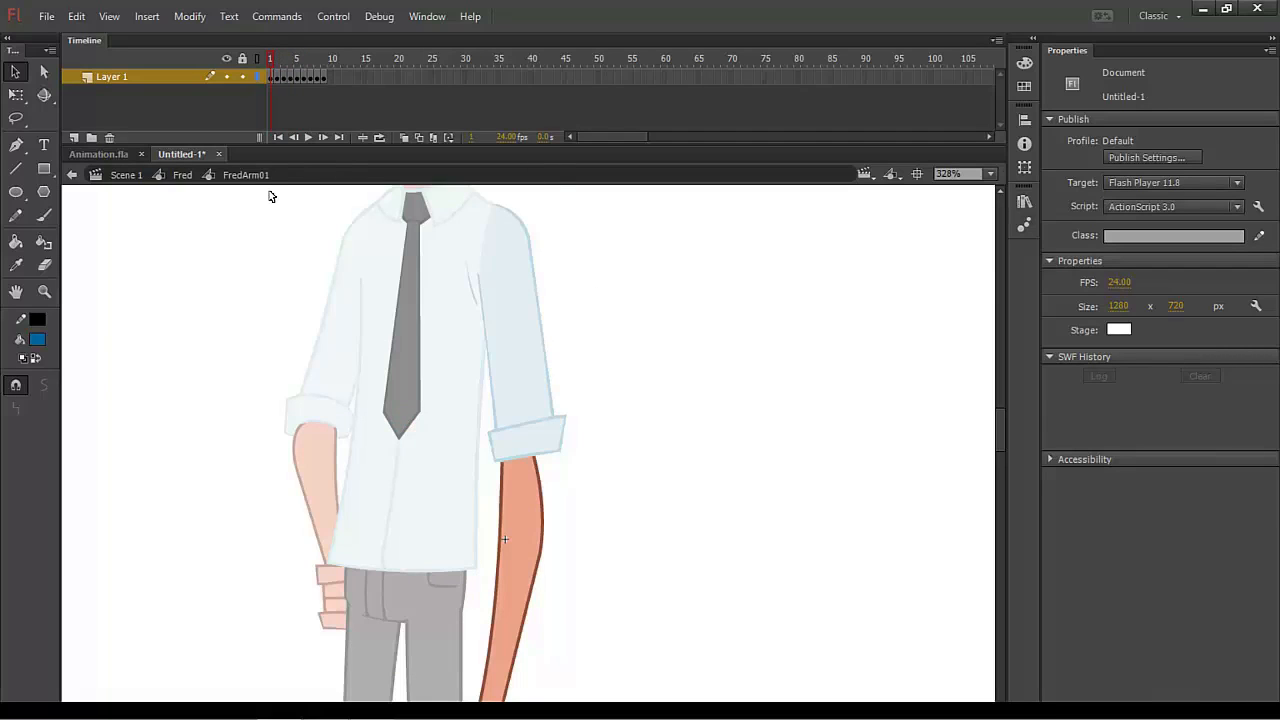
- Return to the Fred symbol and extend the layers from FredArm01 down to FredArm02 to frame 22
left_click(183, 175)
left_click_drag(712, 389, 684, 478)
key("ctrl+minus")
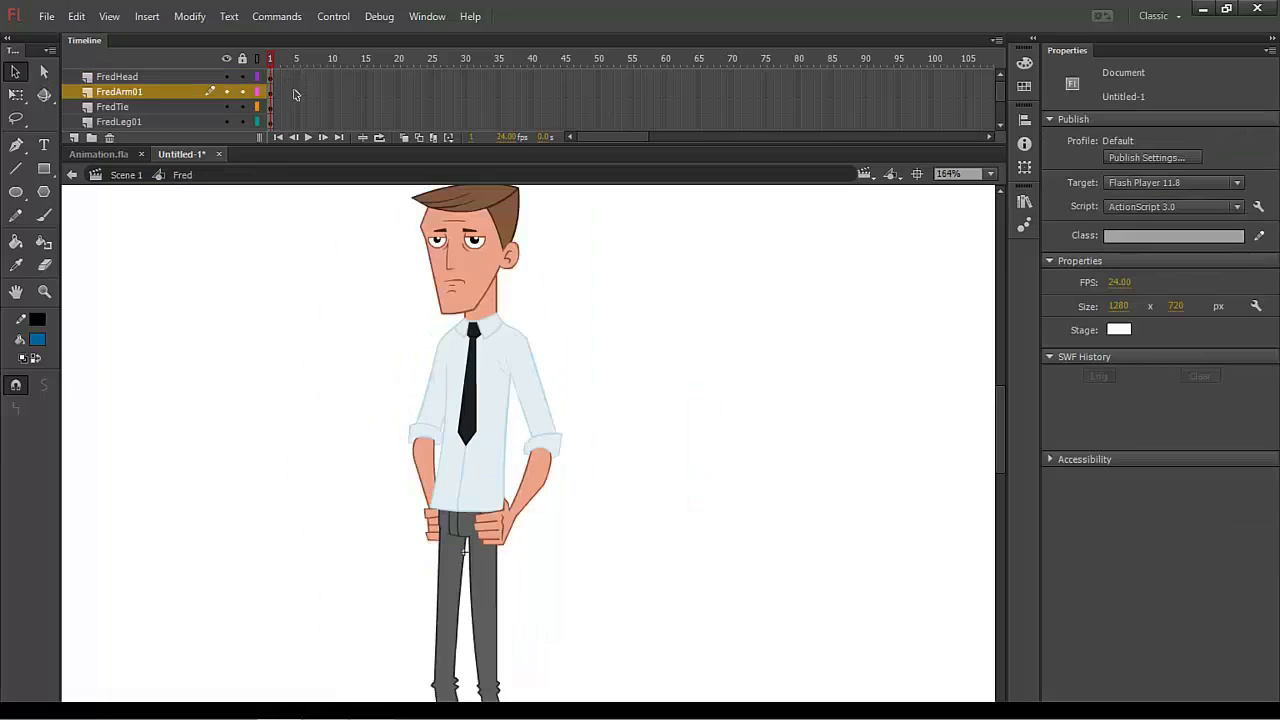
left_click_drag(411, 89, 420, 182)
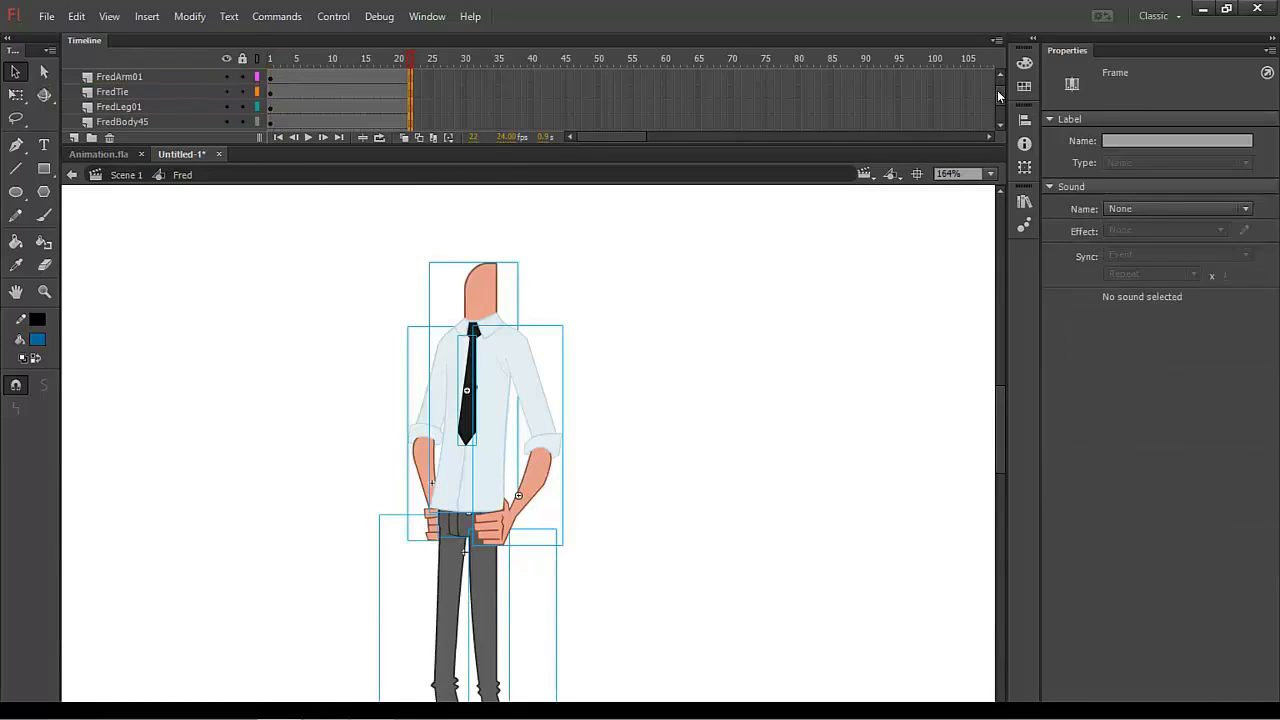
left_click(410, 195)
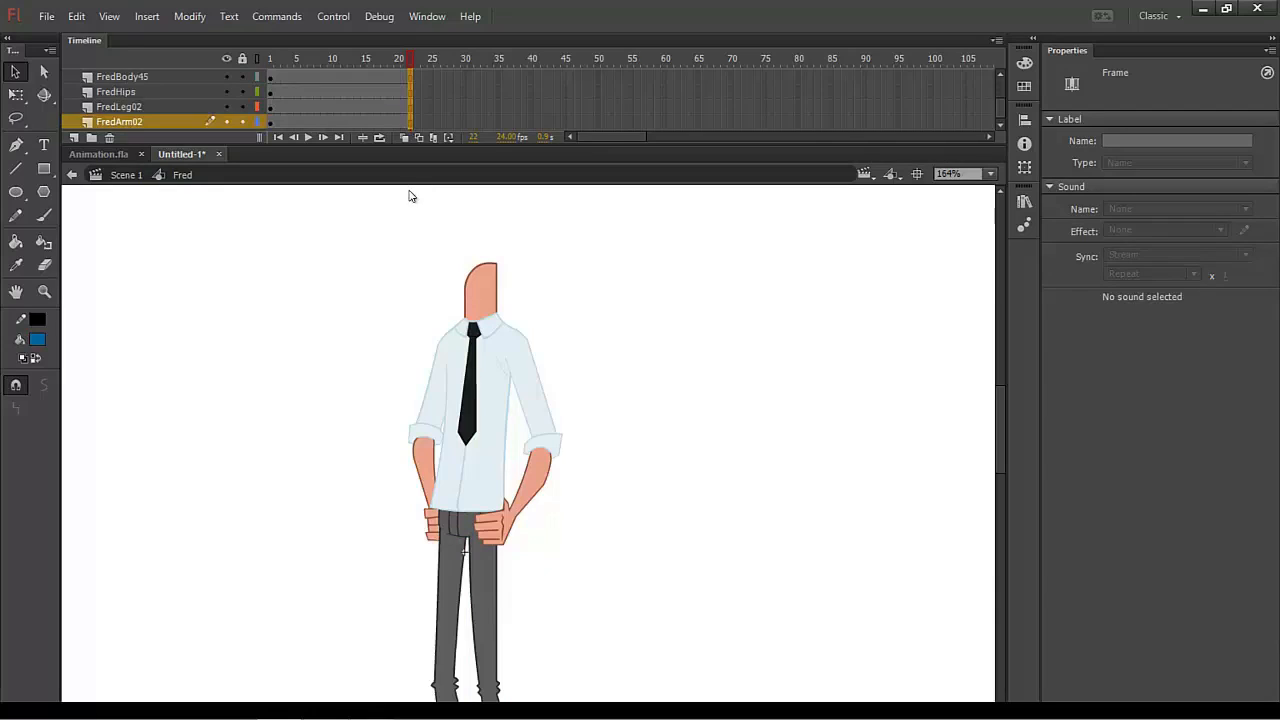
- Extend the layers from FredArm01 down to FredArm02 by one more frame, to frame 23
key("ctrl+a")
key("F5")
left_click_drag(753, 340, 716, 440)
- Insert a keyframe at frame 4 on the FredArm01 layer and select the arm there
left_click(292, 60)
left_click_drag(659, 445, 659, 412)
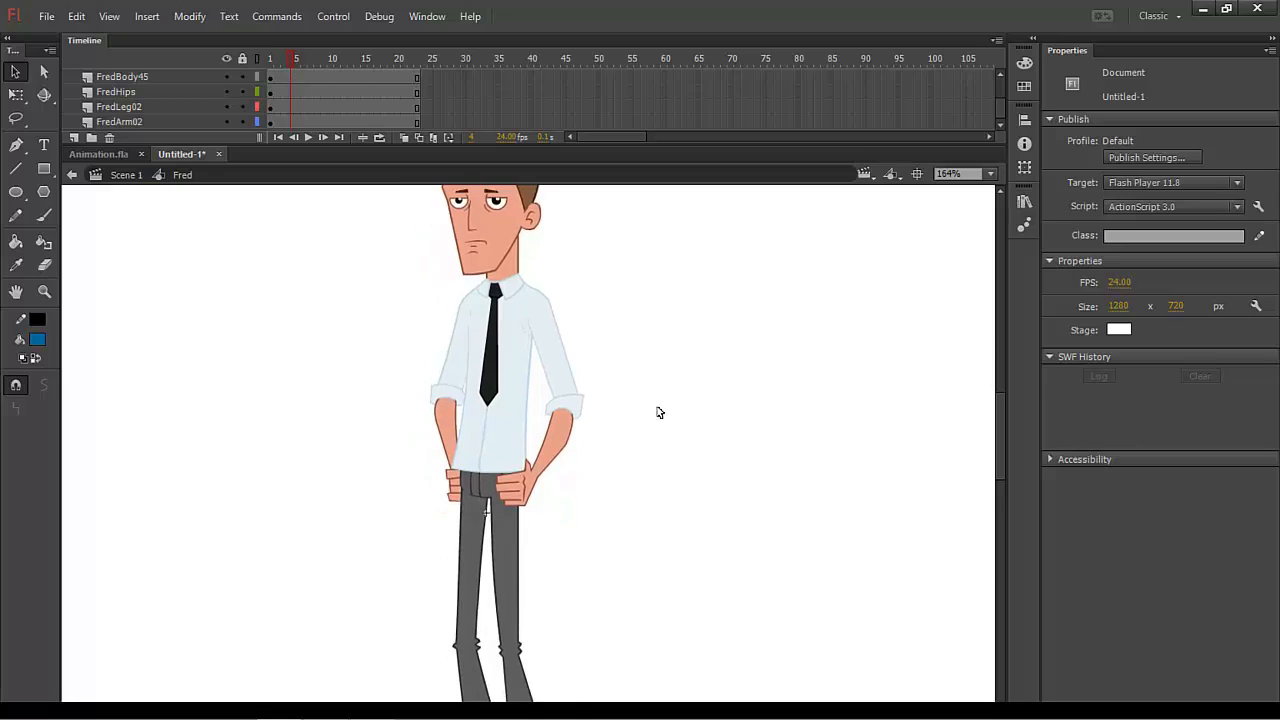
left_click(558, 362)
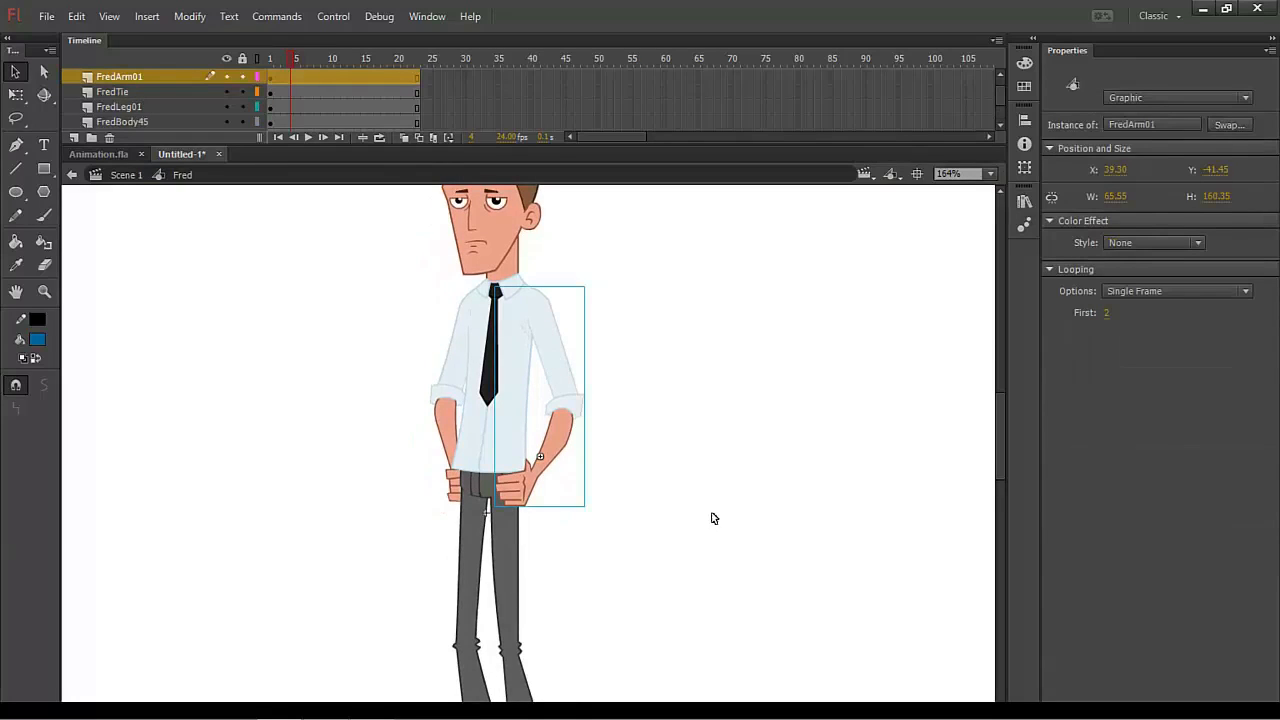
left_click(295, 80)
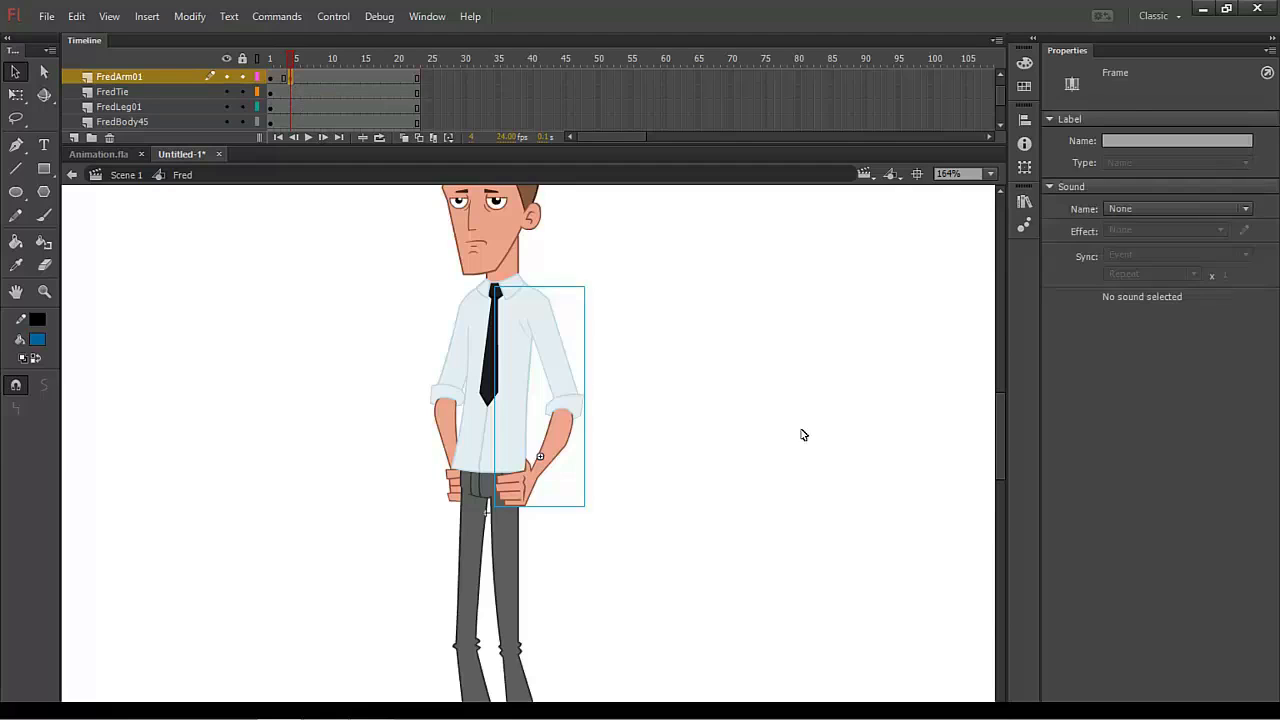
left_click(783, 444)
left_click(560, 435)
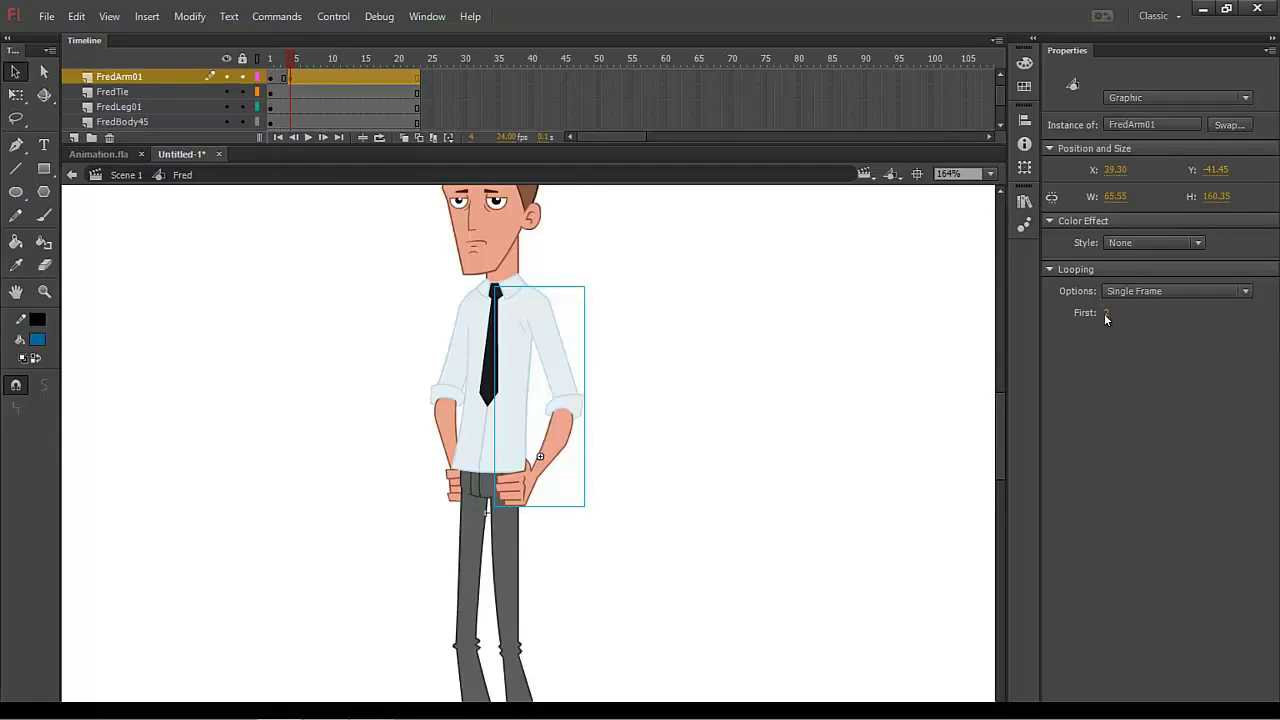
- Preview arm drawing 4 on the frame 4 keyframe, and set the FredArm01 instance's first frame to 1
left_click(1130, 292)
left_click(1131, 292)
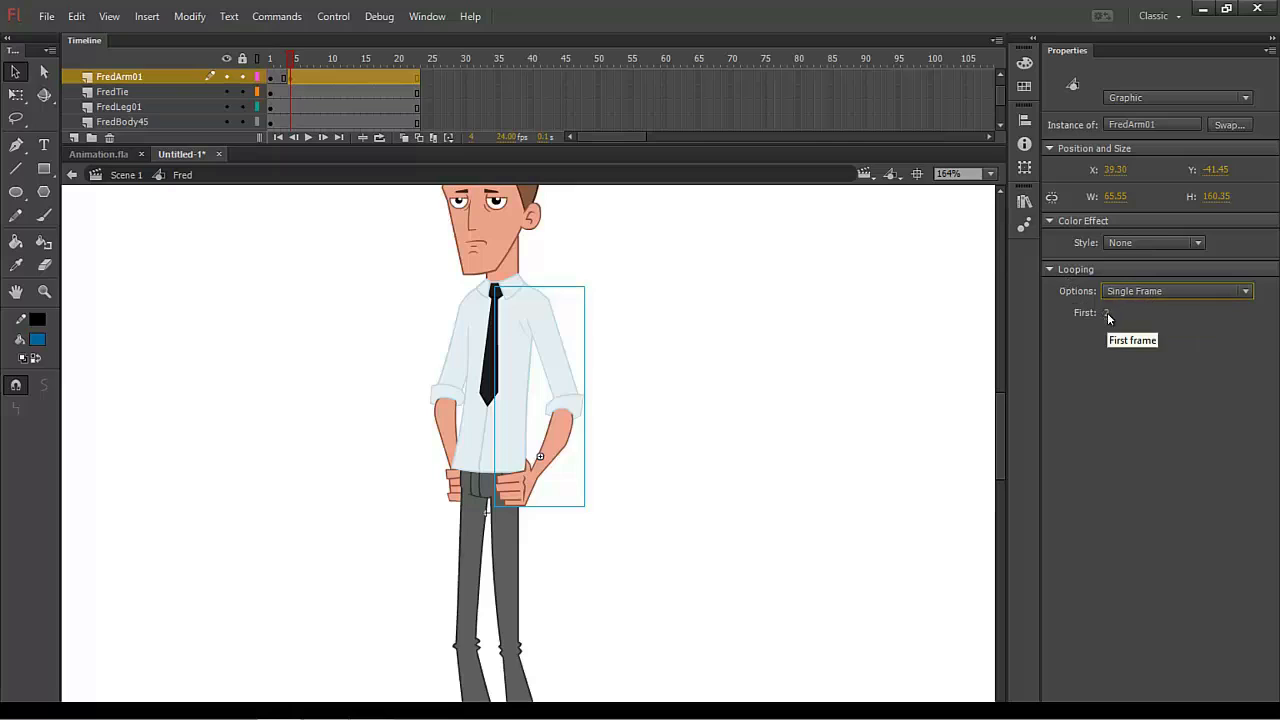
left_click(1108, 315)
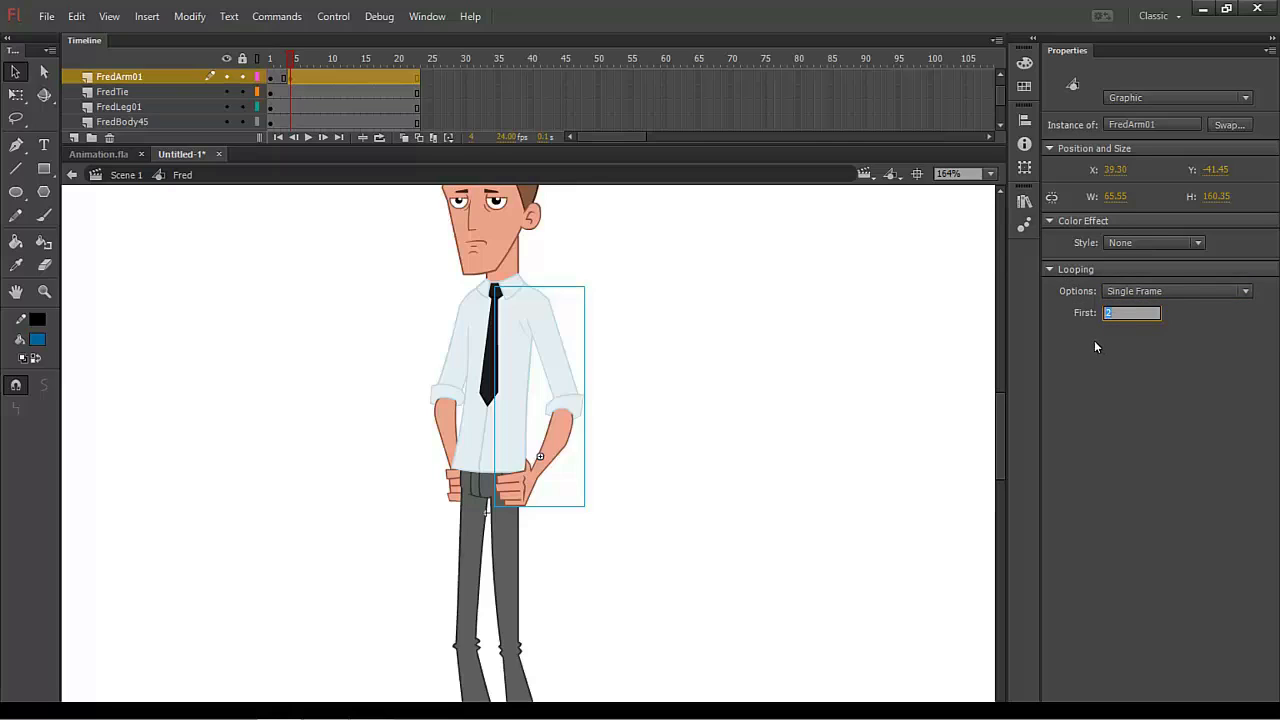
type("4")
key("Return")
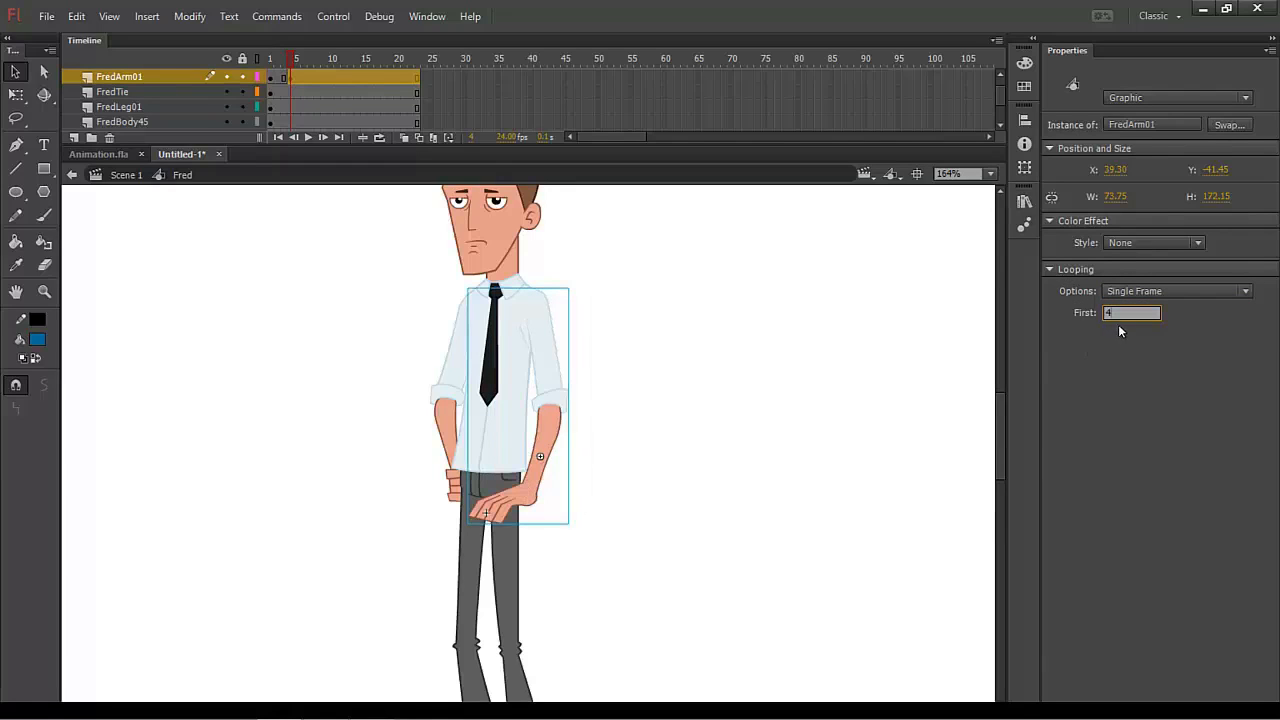
type("1")
key("Return")
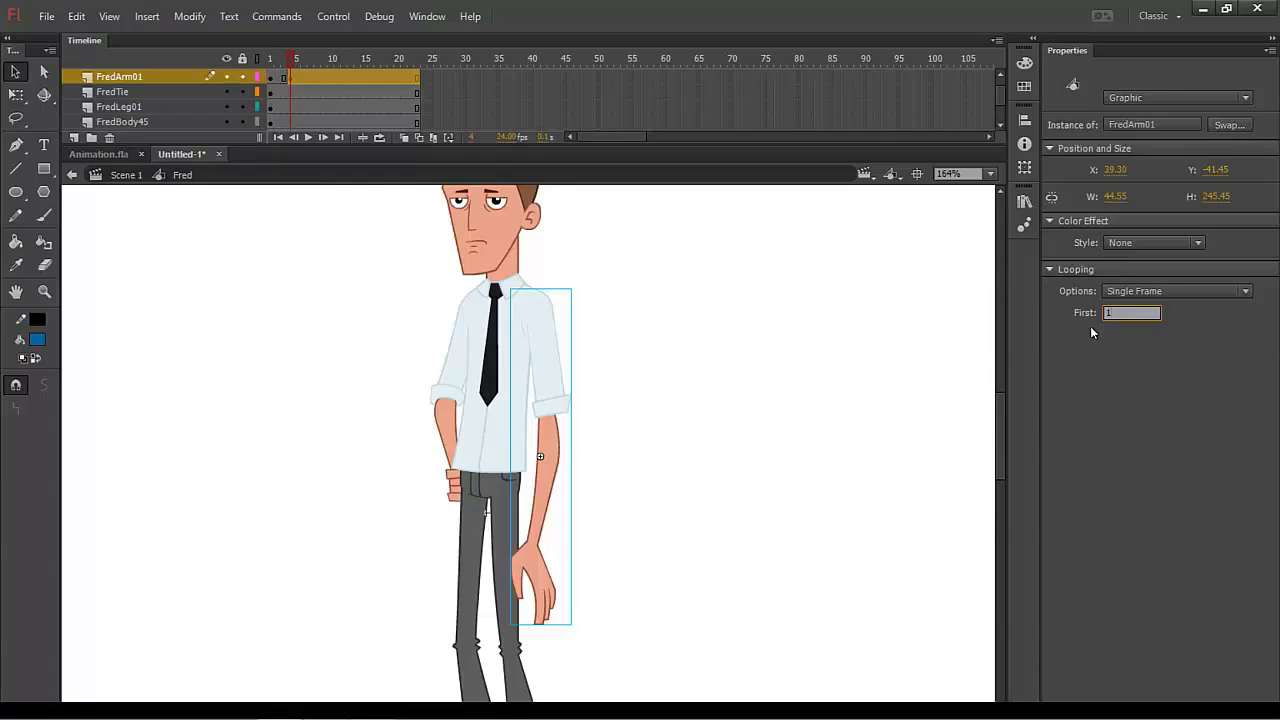
- Add a keyframe at frame 7 on the FredArm01 layer and set the arm's first frame to 5
left_click(295, 66)
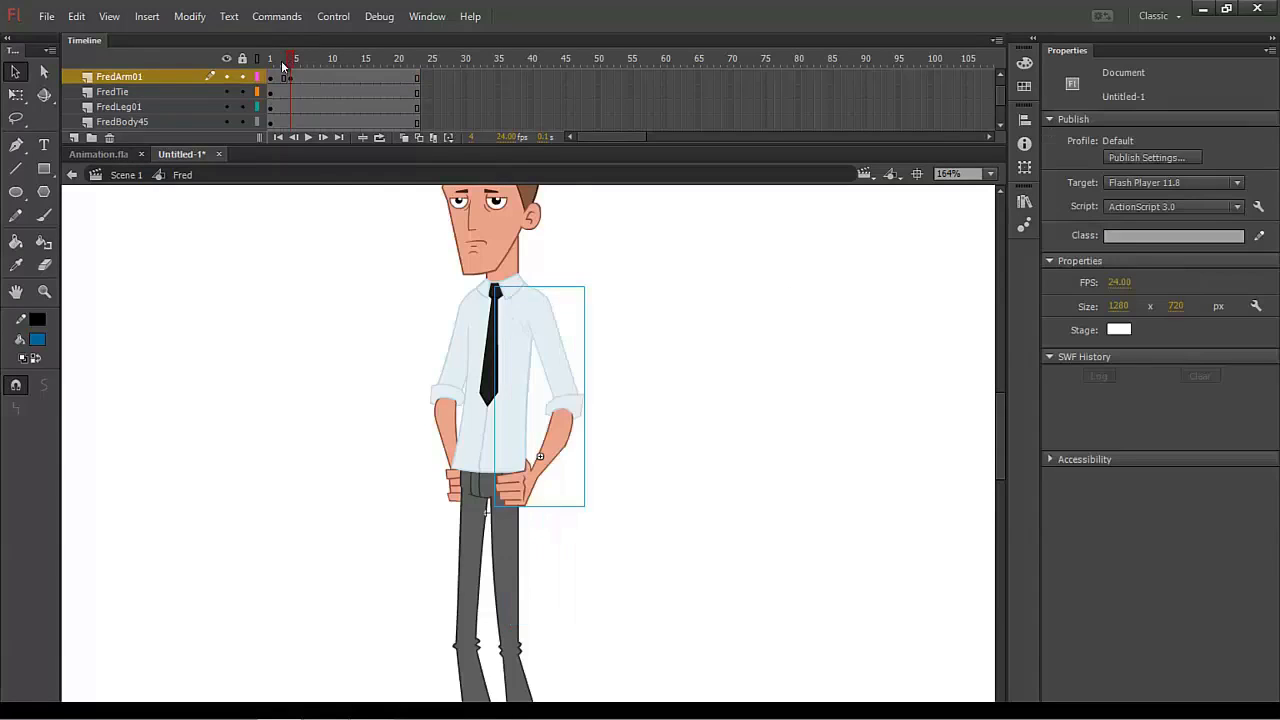
left_click(311, 76)
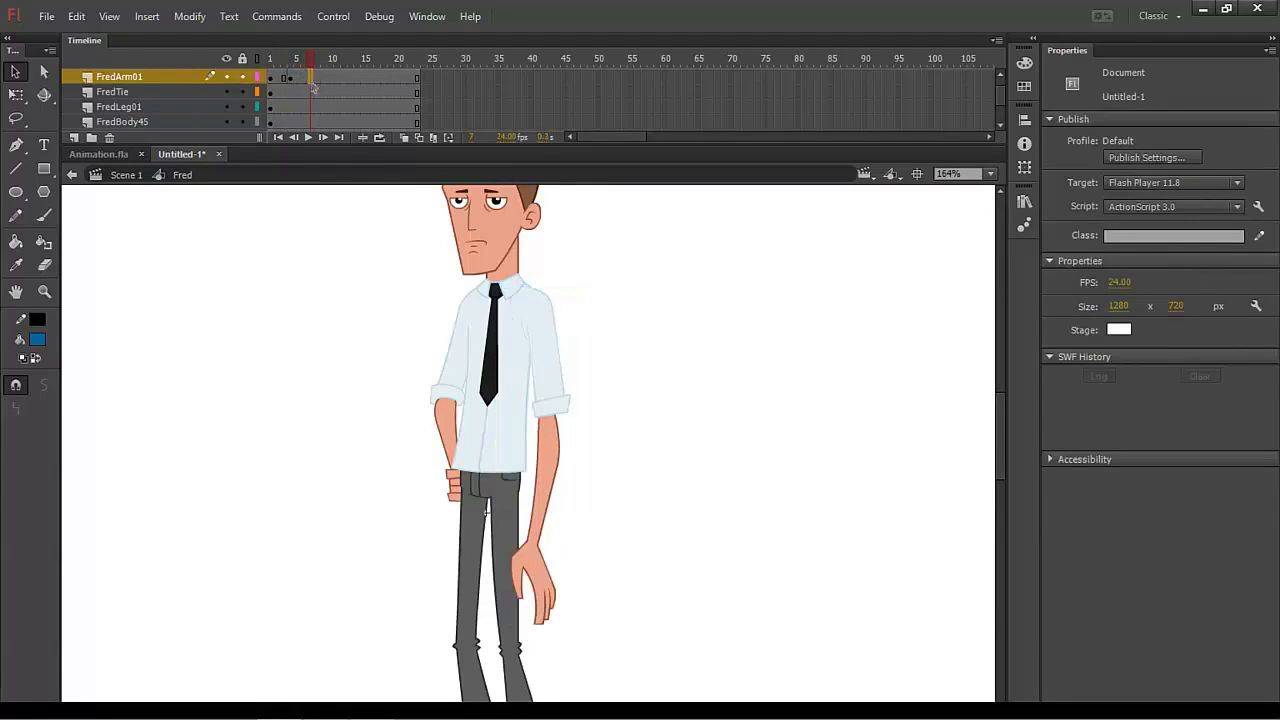
left_click(553, 445)
left_click(1108, 316)
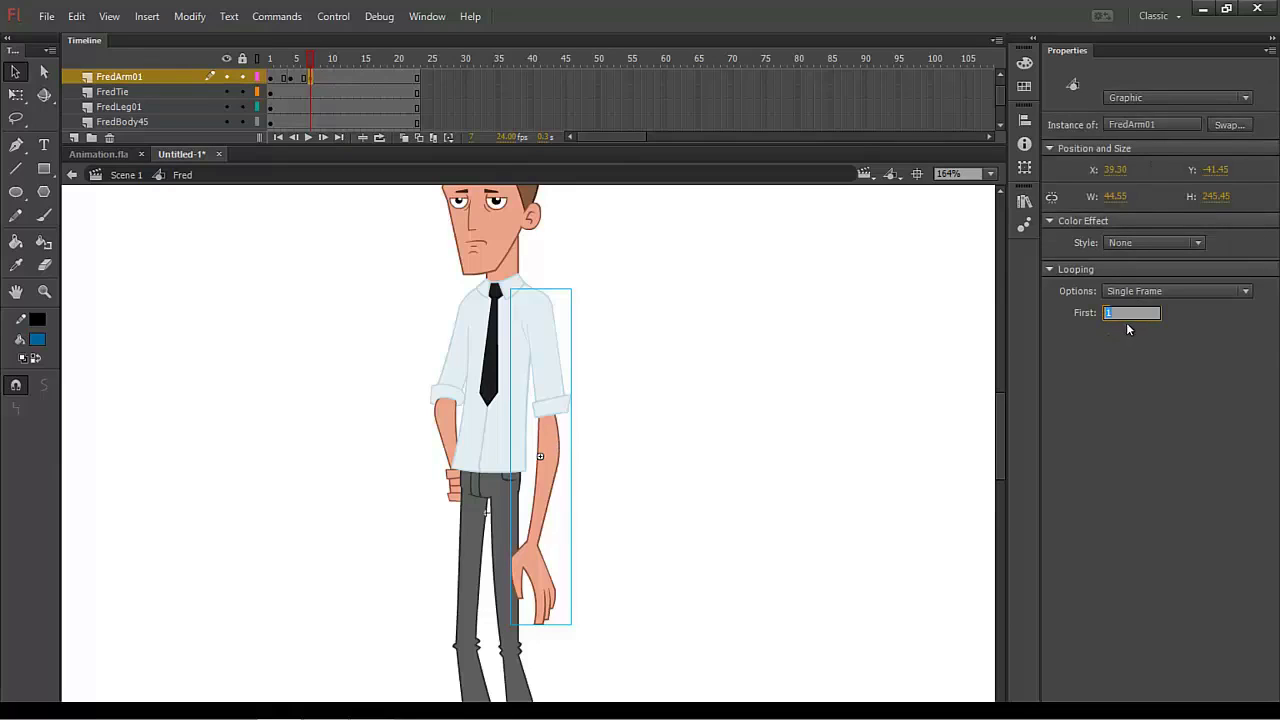
type("5")
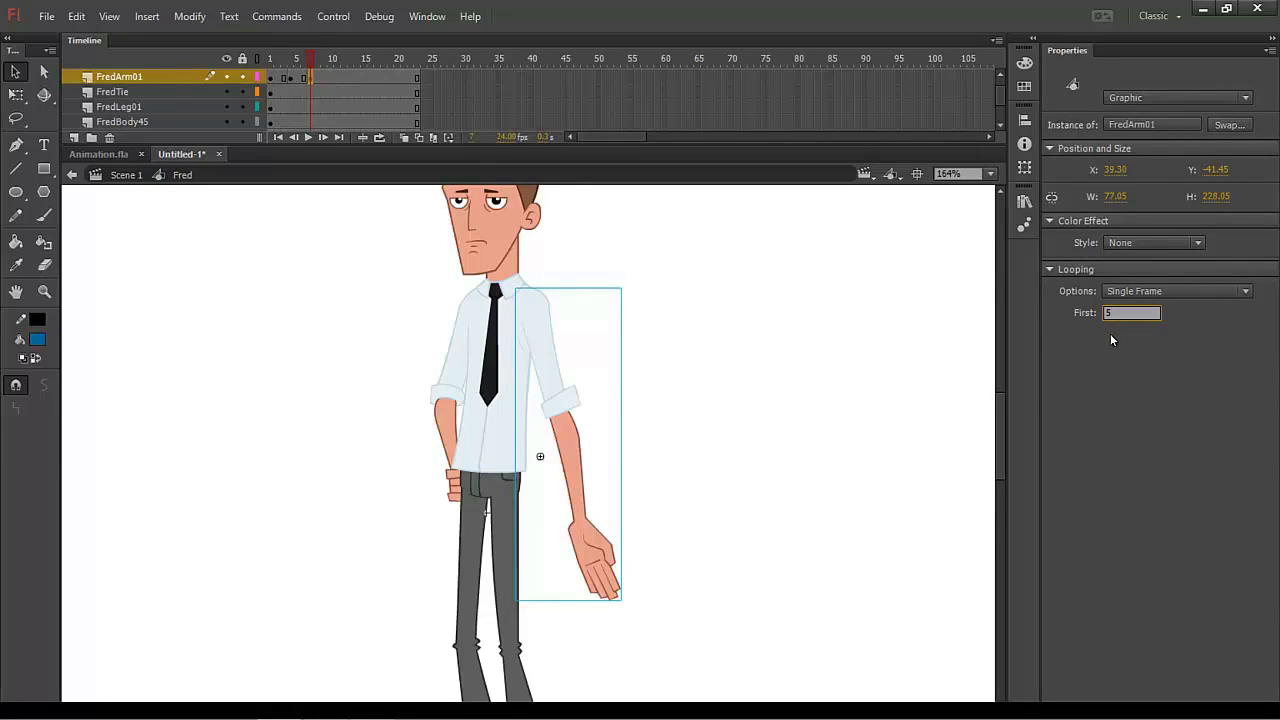
left_click(757, 533)
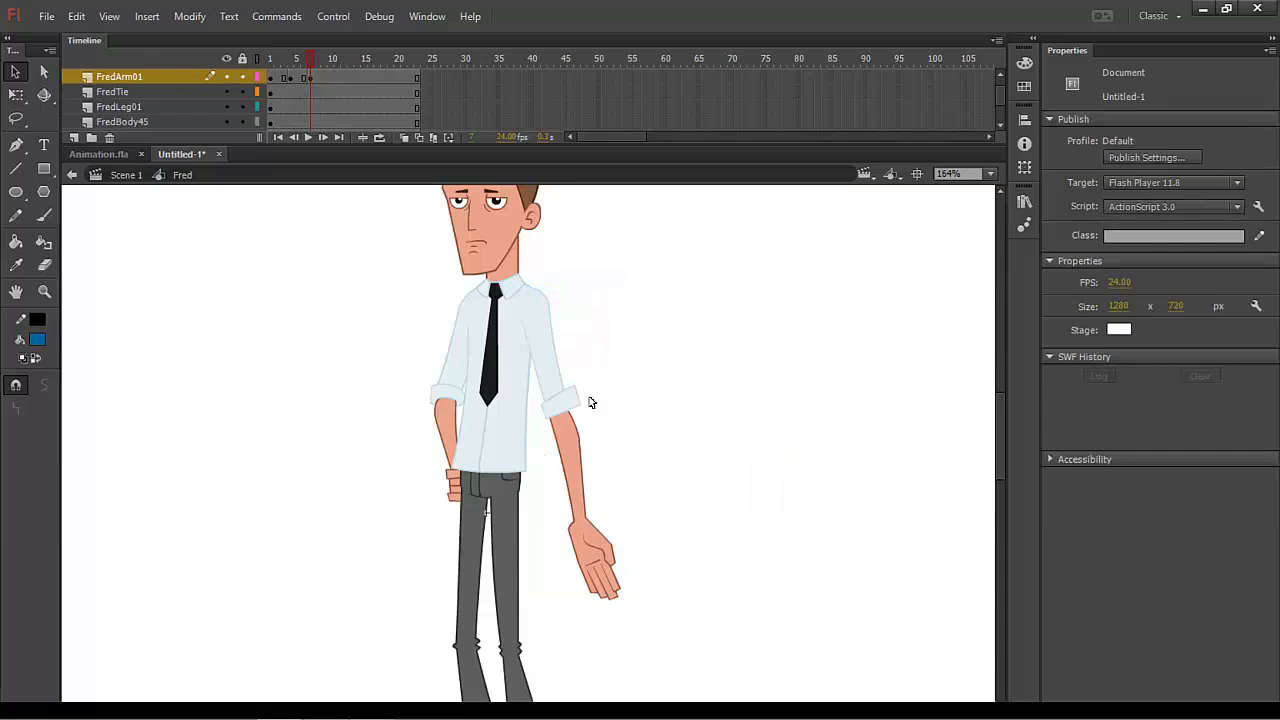
- Rotate the FredArm01 arm on frame 7 outward about the shoulder, away from the body
left_click(598, 472)
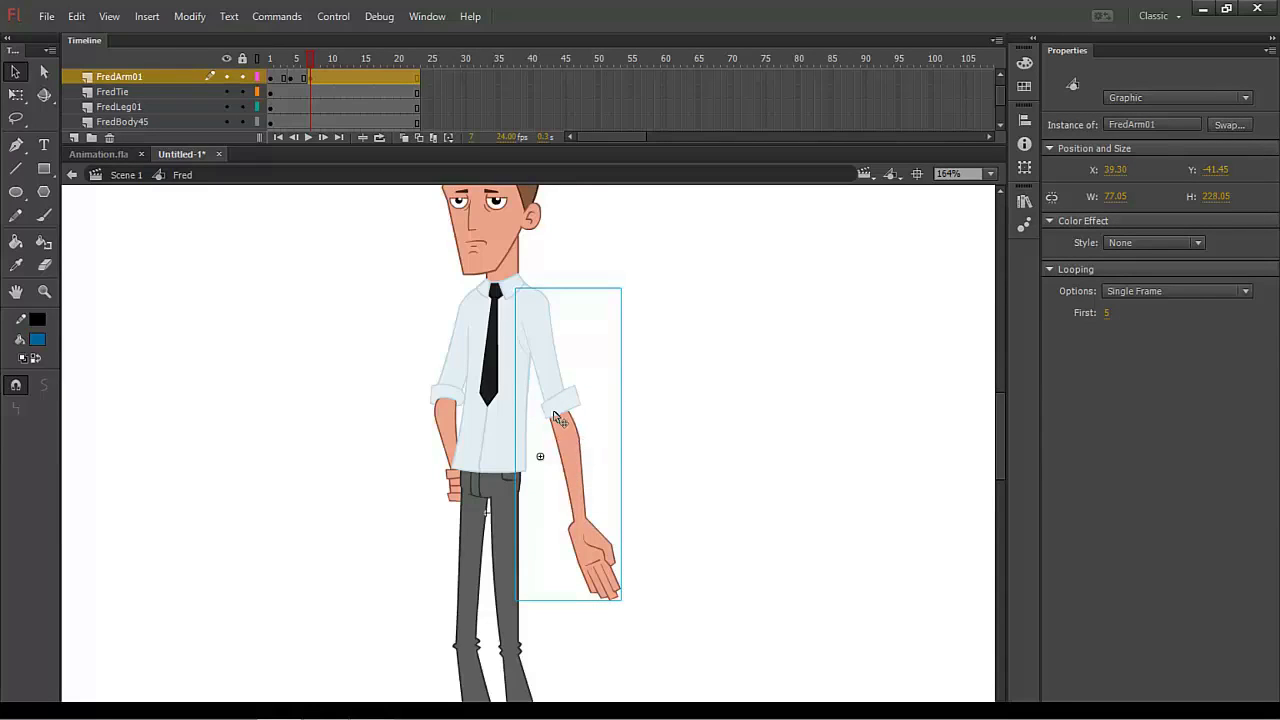
key("q")
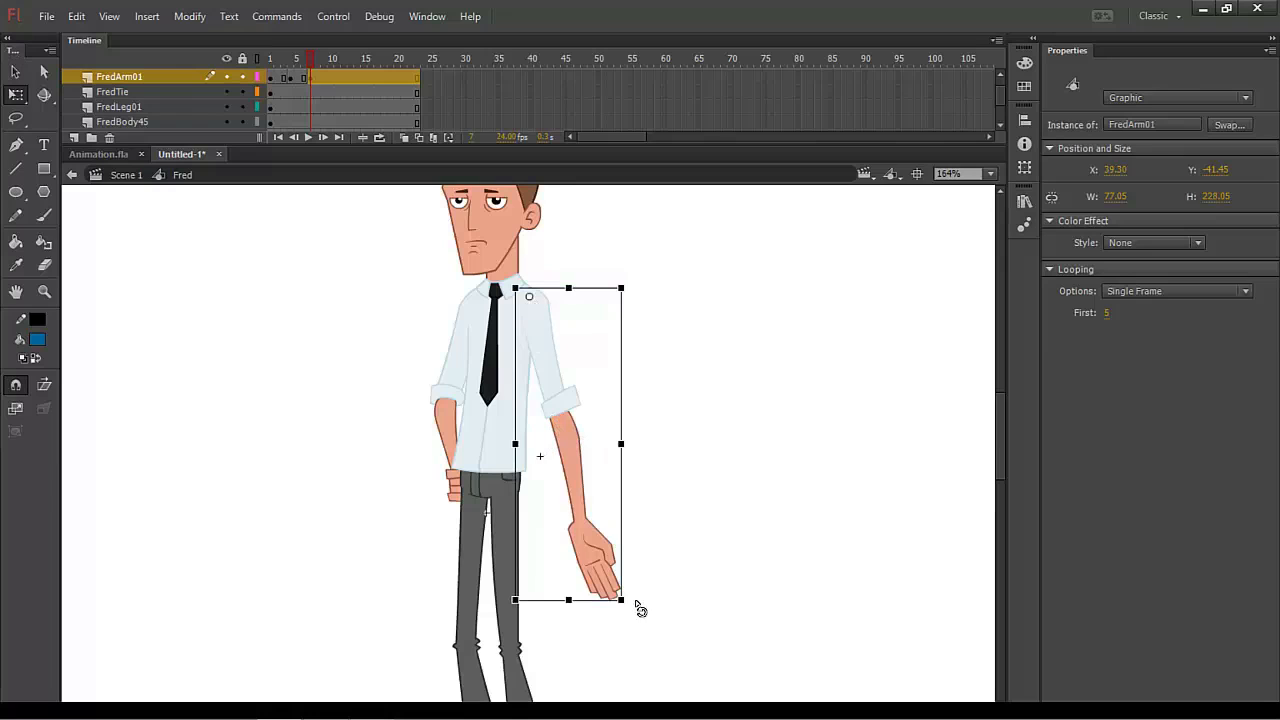
mouse_move(663, 591)
left_mouse_down()
mouse_move(688, 563)
mouse_move(642, 598)
mouse_move(543, 634)
mouse_move(665, 590)
left_mouse_up()
left_click(729, 491)
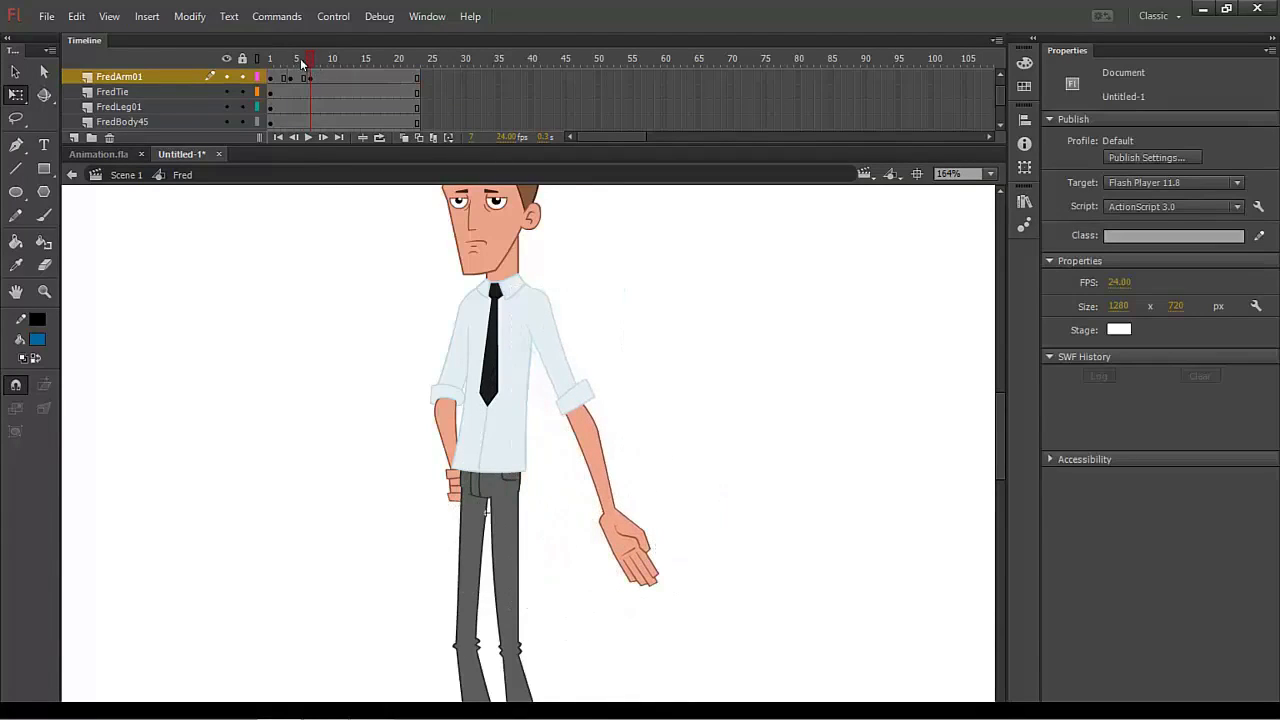
- Move the pivot of the frame 4 keyframe's arm to the shoulder and rotate the arm slightly outward
left_click(296, 78)
left_click(558, 567)
mouse_move(586, 634)
left_mouse_down()
mouse_move(548, 634)
mouse_move(562, 632)
left_mouse_up()
key("ctrl+z")
left_click_drag(533, 457, 530, 295)
left_click_drag(605, 628, 607, 617)
- Play the animation from frame 2 to review the arm changing between its keyframes
left_click(276, 78)
left_click(549, 456)
left_click(696, 404)
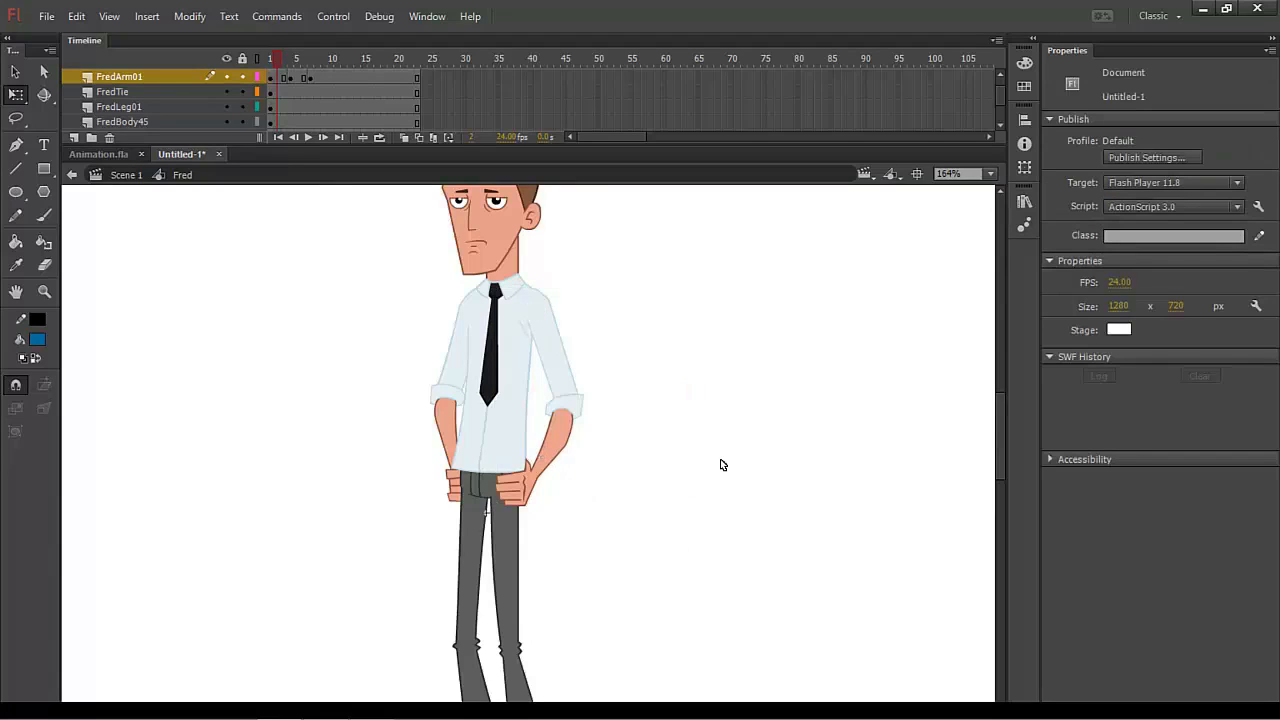
key("Return")
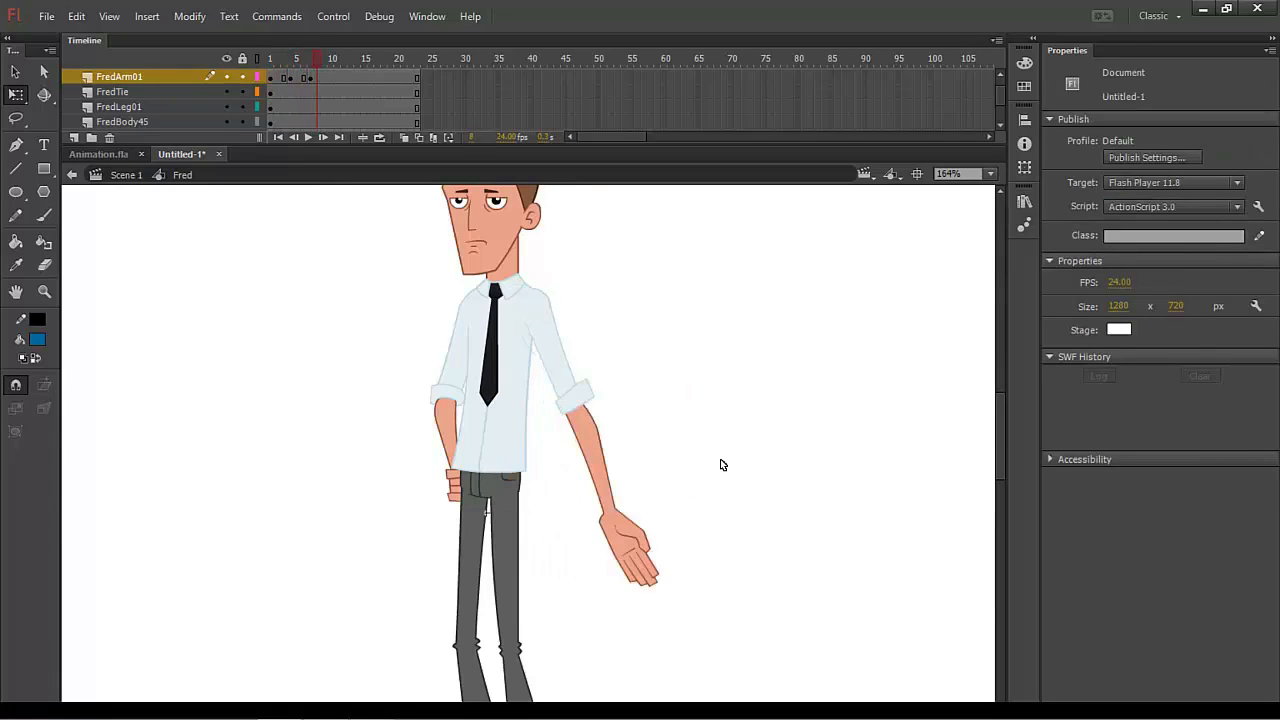
- Undo the arm rotations and pivot changes made on the frame 4 and frame 7 keyframes
key("ctrl+z")
key("ctrl+z")
key("ctrl+z")
key("ctrl+z")
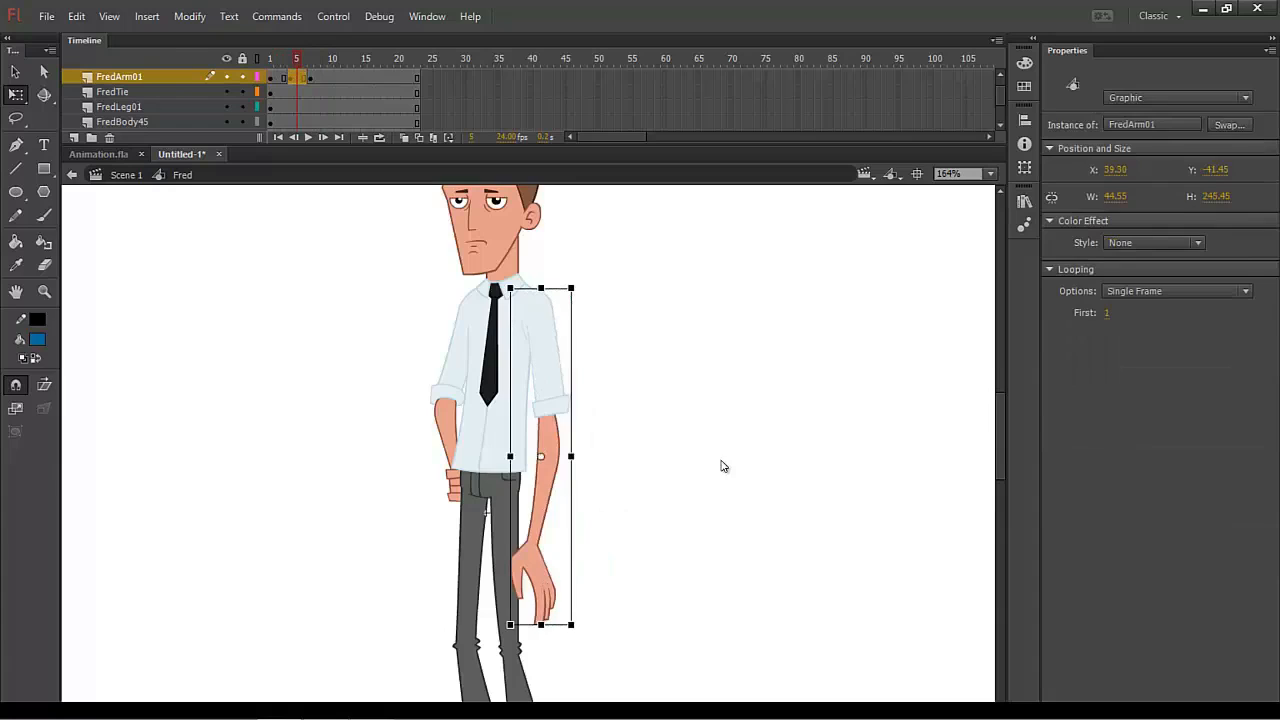
key("ctrl+z")
key("ctrl+z")
key("ctrl+z")
key("ctrl+z")
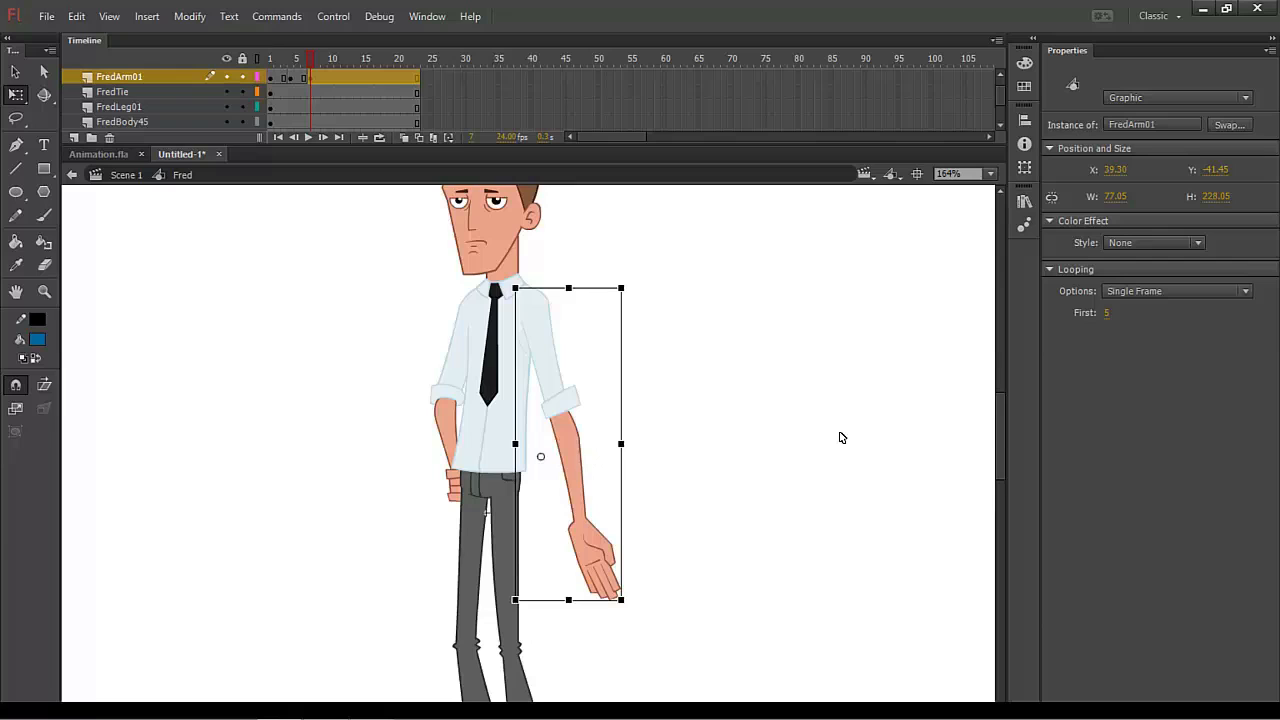
- Scrub from frame 7 back to frame 1 to compare the swapped arm drawings
left_click_drag(669, 353, 656, 465)
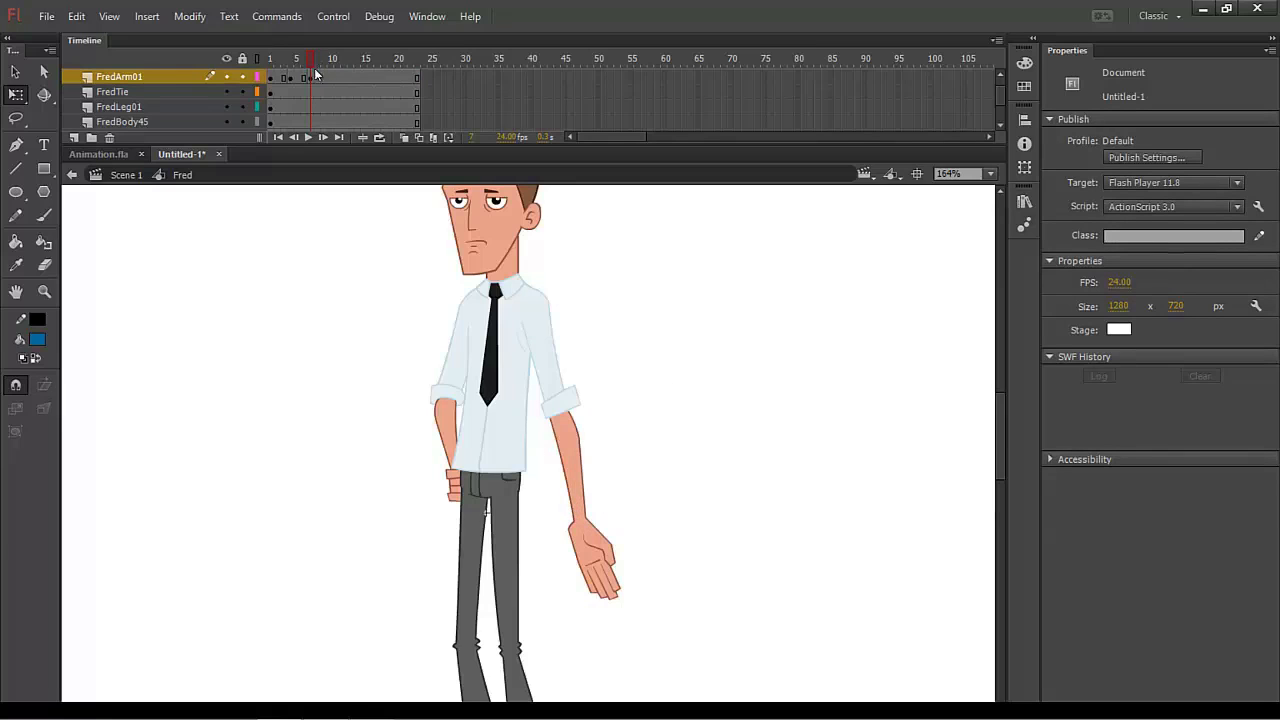
left_click_drag(310, 63, 293, 57)
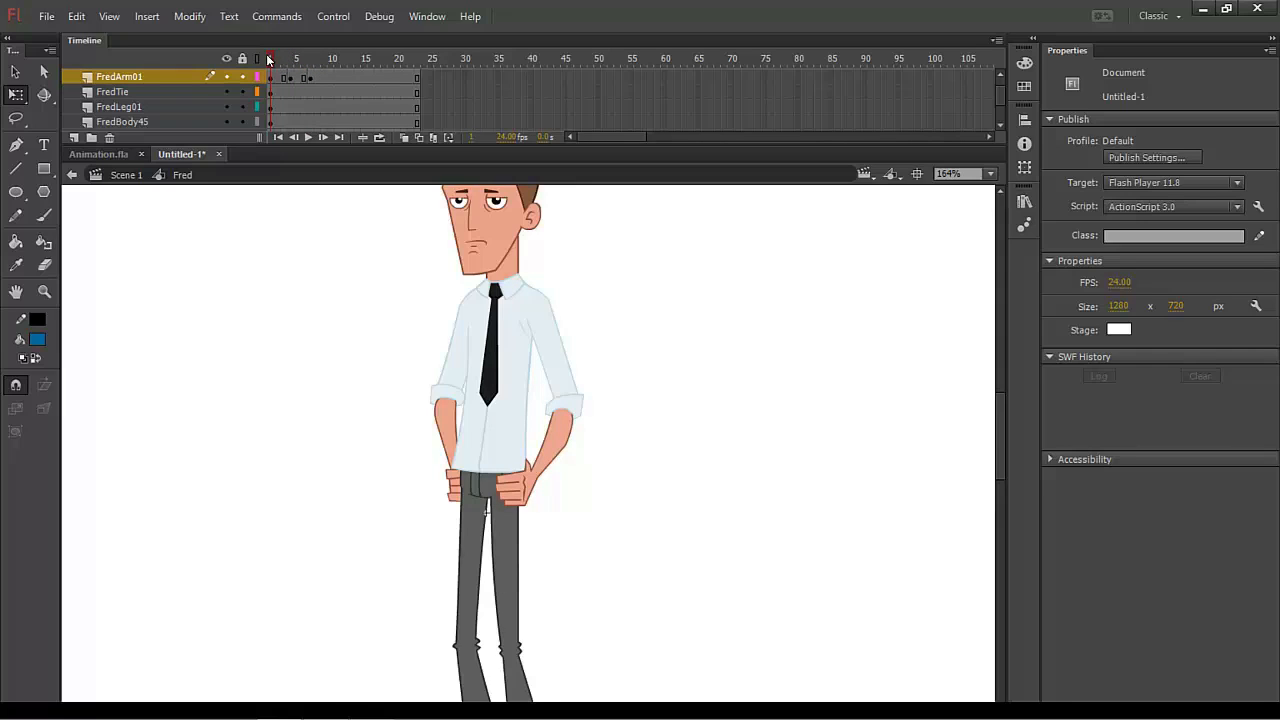
left_click(576, 395)
- Open the FredArm02 symbol, browse its arm drawings up to frame 7, and inspect that drawing's shapes
double_click(462, 372)
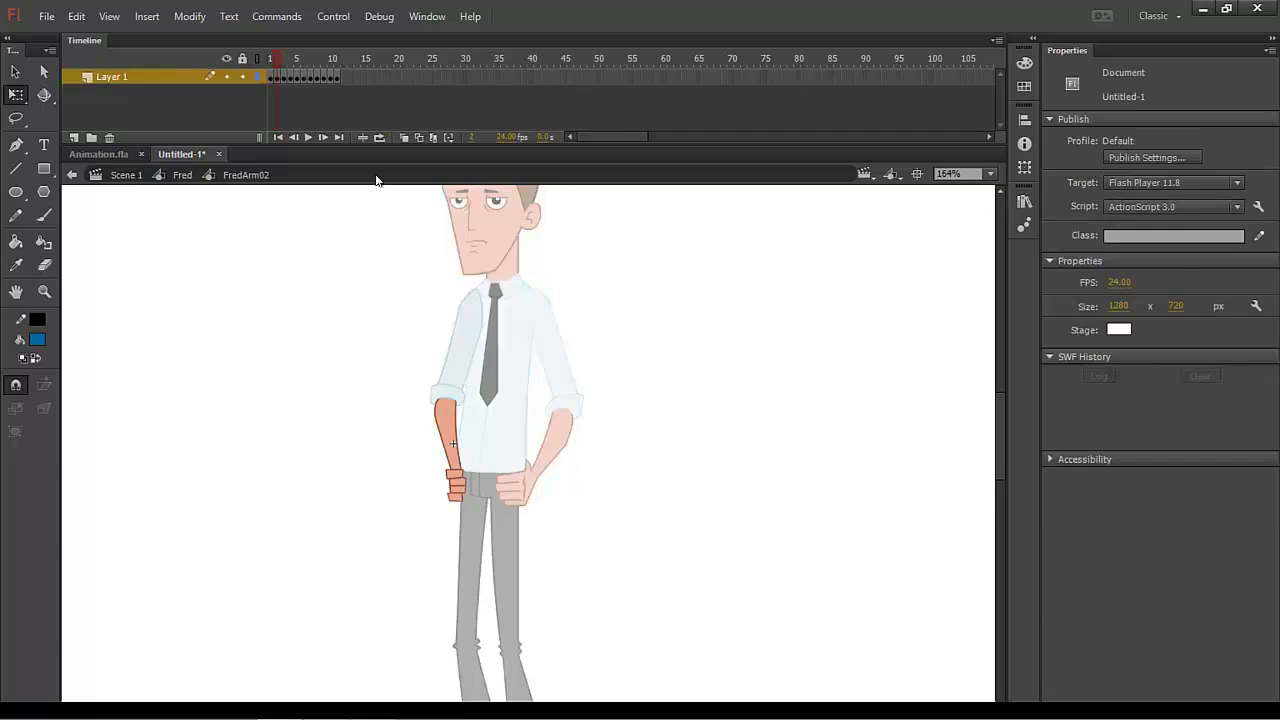
left_click_drag(273, 61, 308, 95)
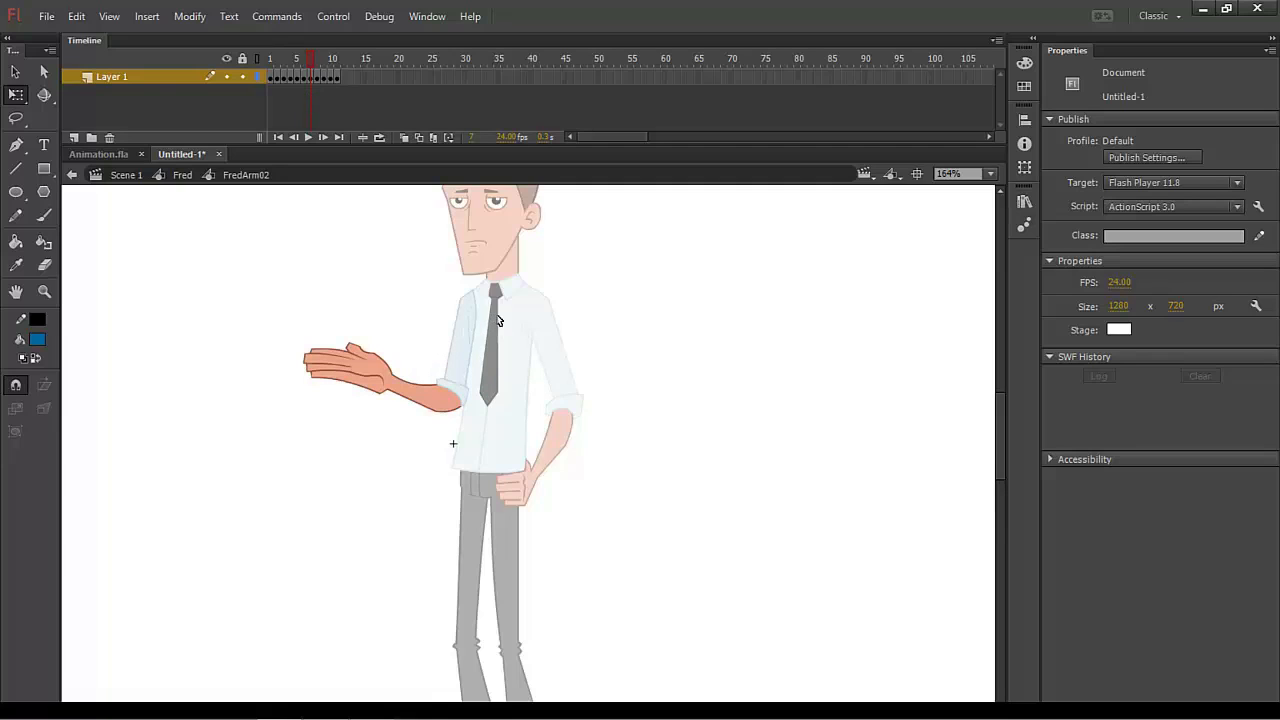
left_click_drag(511, 258, 276, 552)
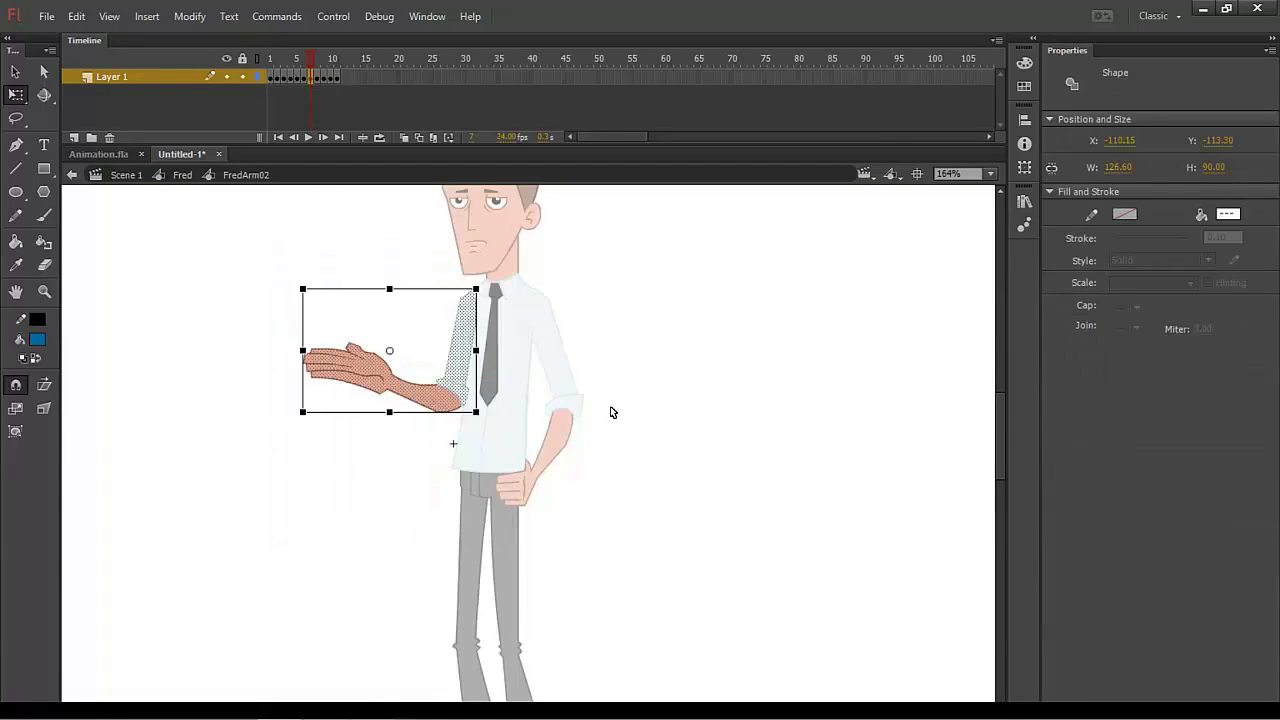
left_click(924, 404)
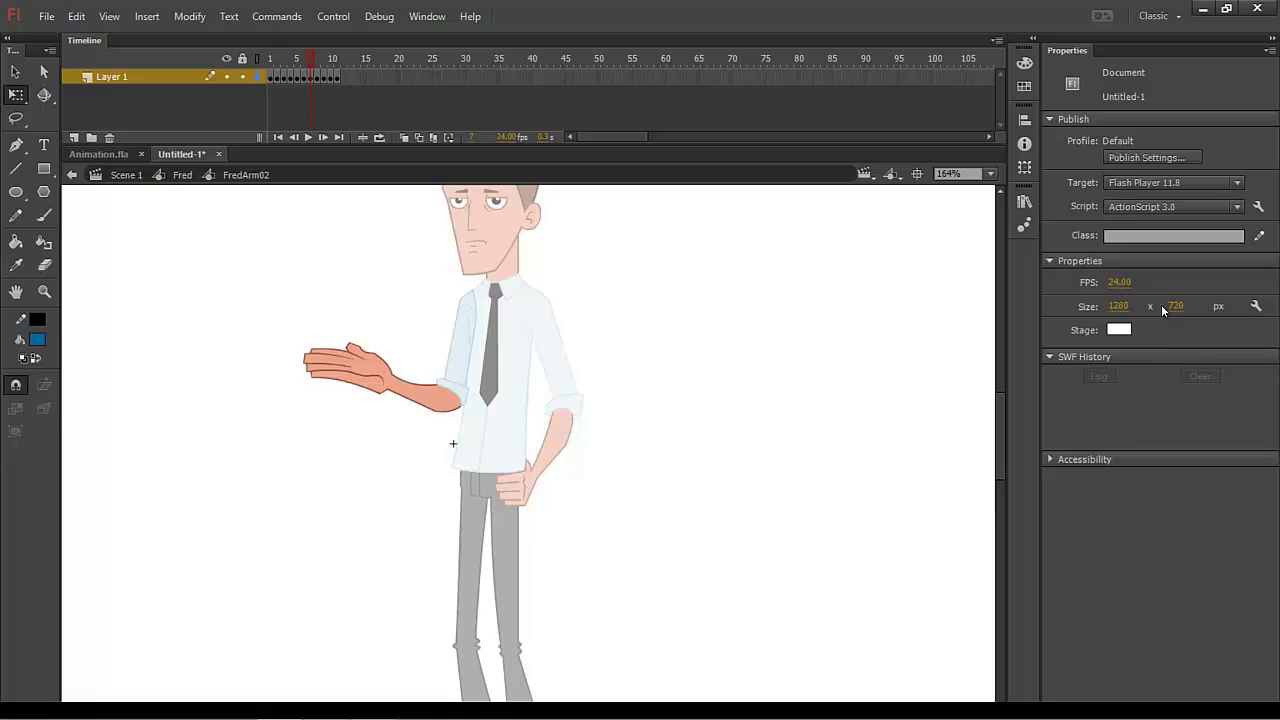
- Return to the Fred symbol and set the FredArm02 instance's first frame to 7, after previewing drawings 5, 6 and 8
left_click(182, 175)
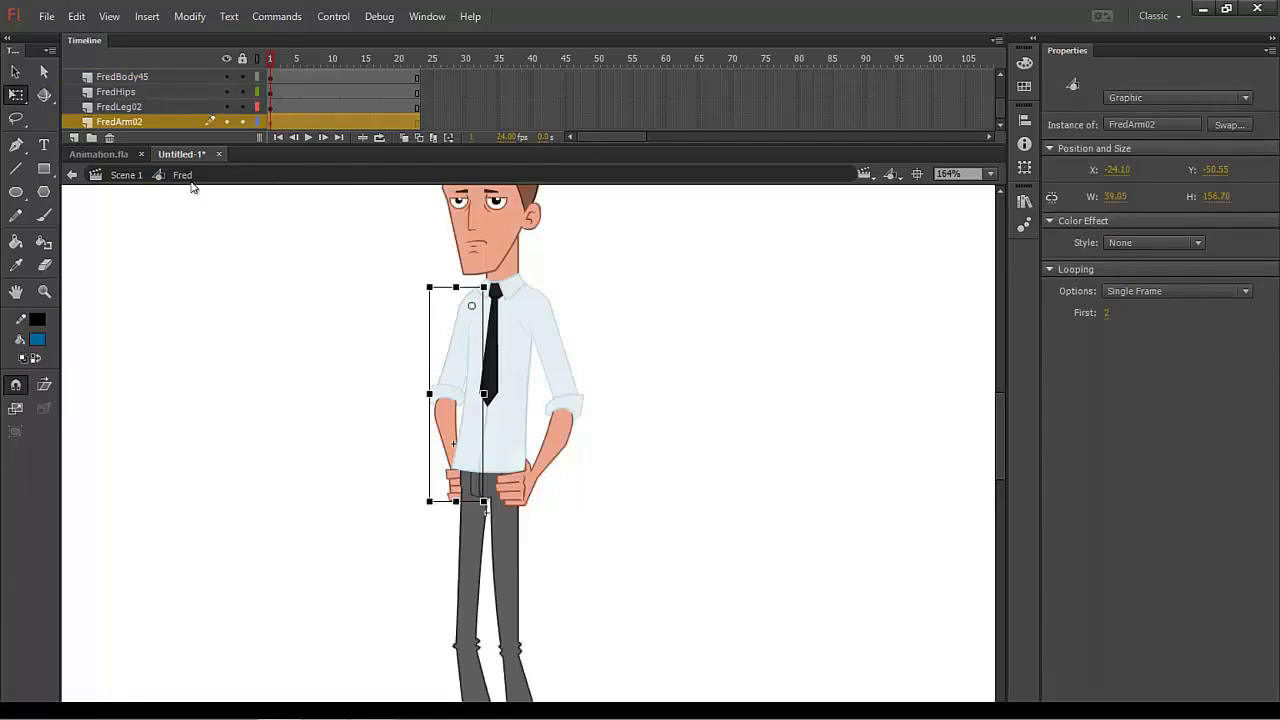
left_click(647, 535)
left_click(463, 400)
mouse_move(1103, 310)
left_mouse_down()
mouse_move(1126, 311)
mouse_move(1107, 316)
left_mouse_up()
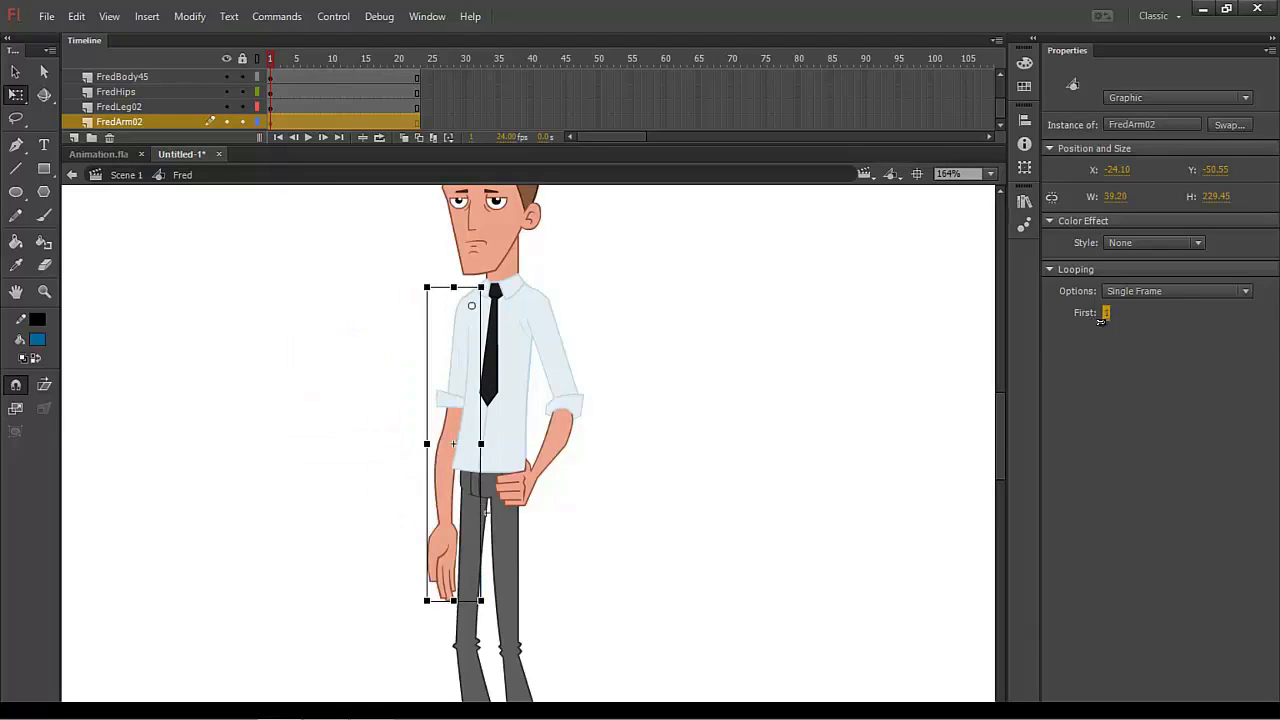
type("5")
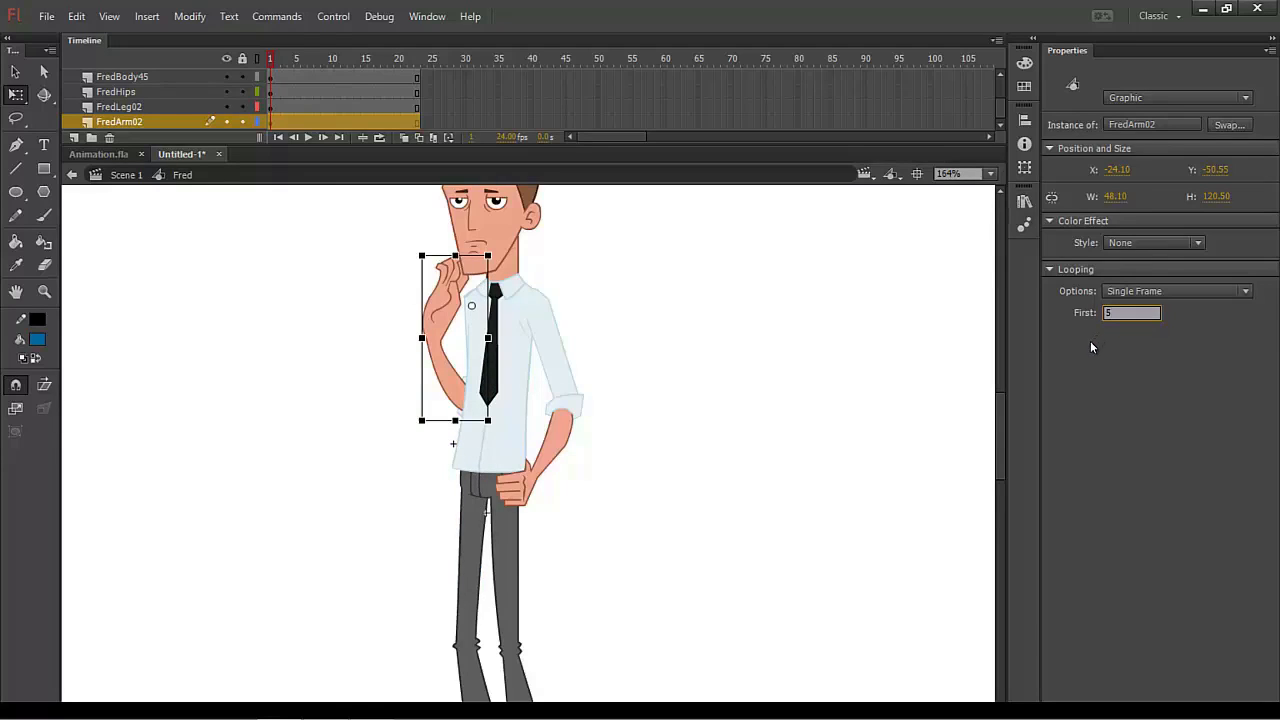
key("BackSpace")
type("6")
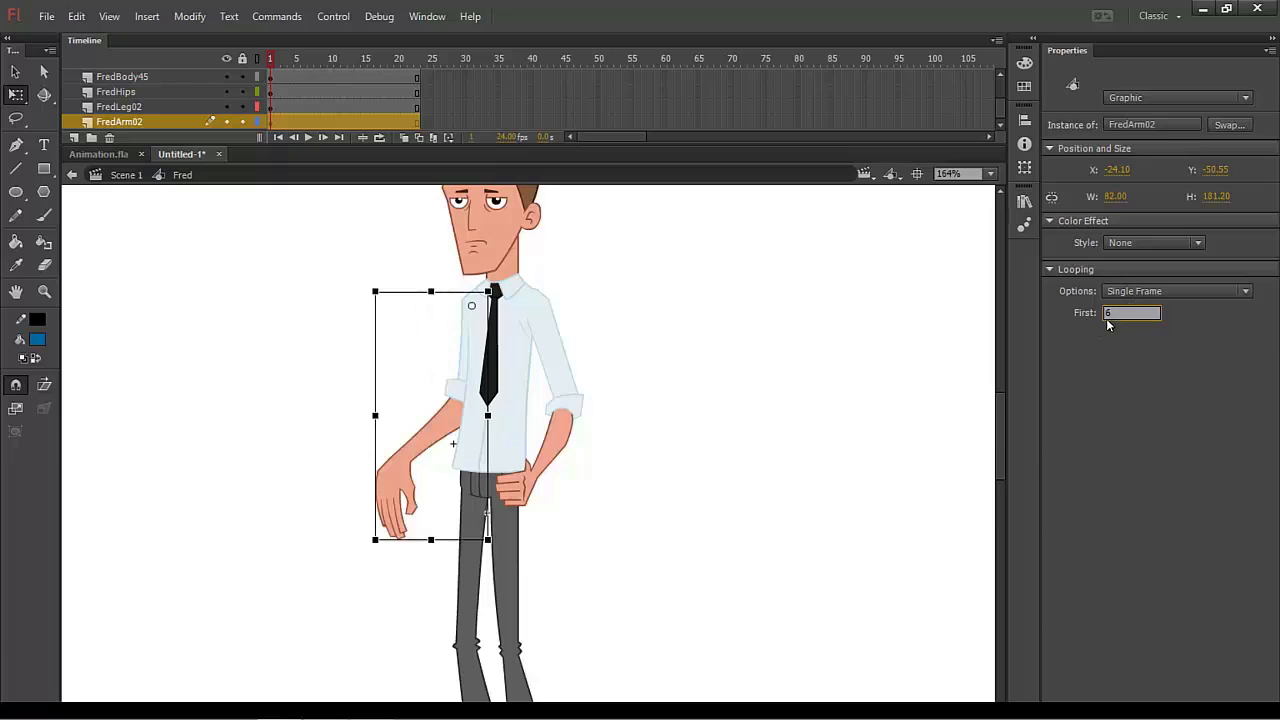
type("5")
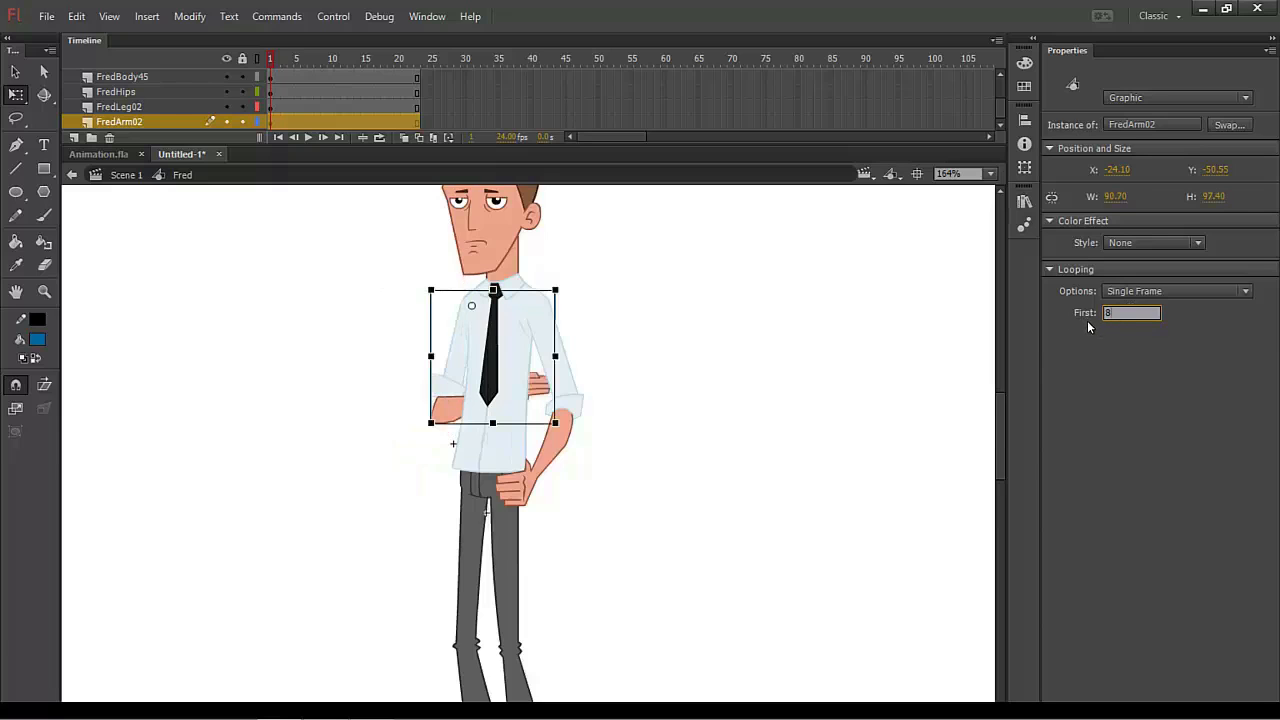
left_click_drag(1122, 314, 1080, 323)
type("7")
left_click_drag(868, 444, 742, 571)
left_click_drag(731, 463, 746, 400)
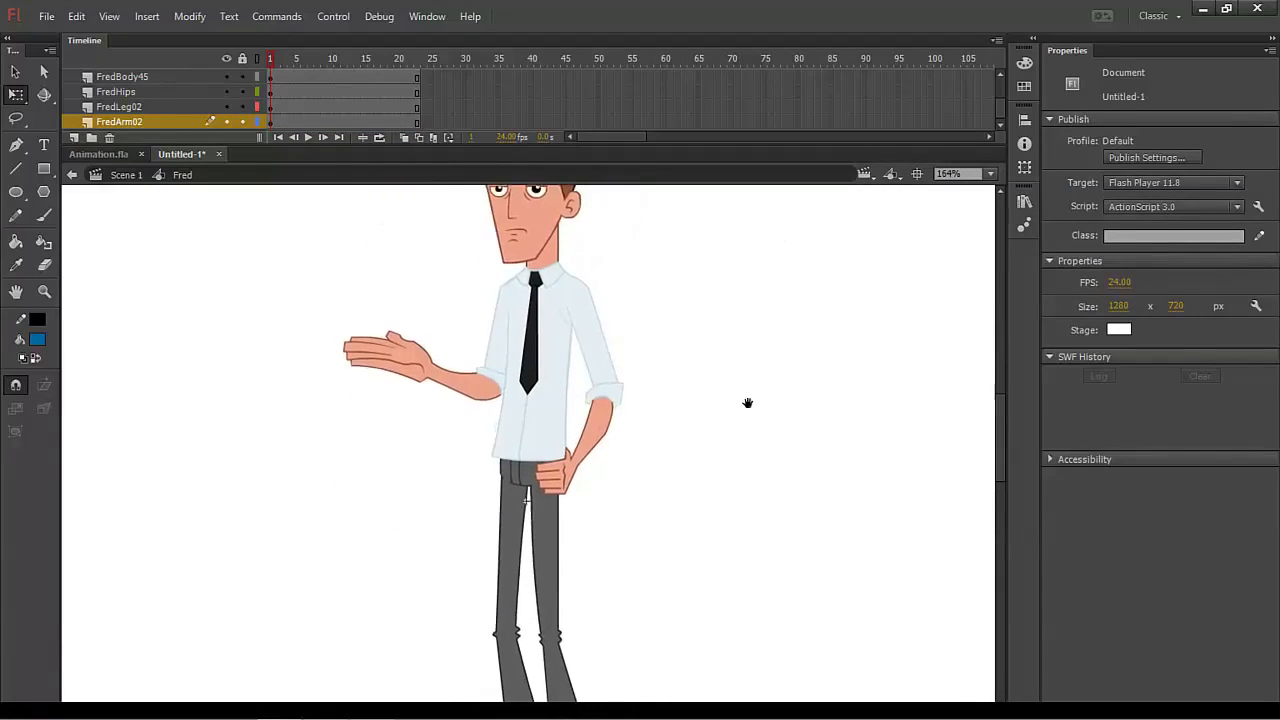
- Check Fred's new pose in Scene 1, and reopen the Fred symbol to view the whole character
left_click(468, 385)
left_click_drag(722, 345, 706, 445)
left_click(128, 176)
left_click(754, 519)
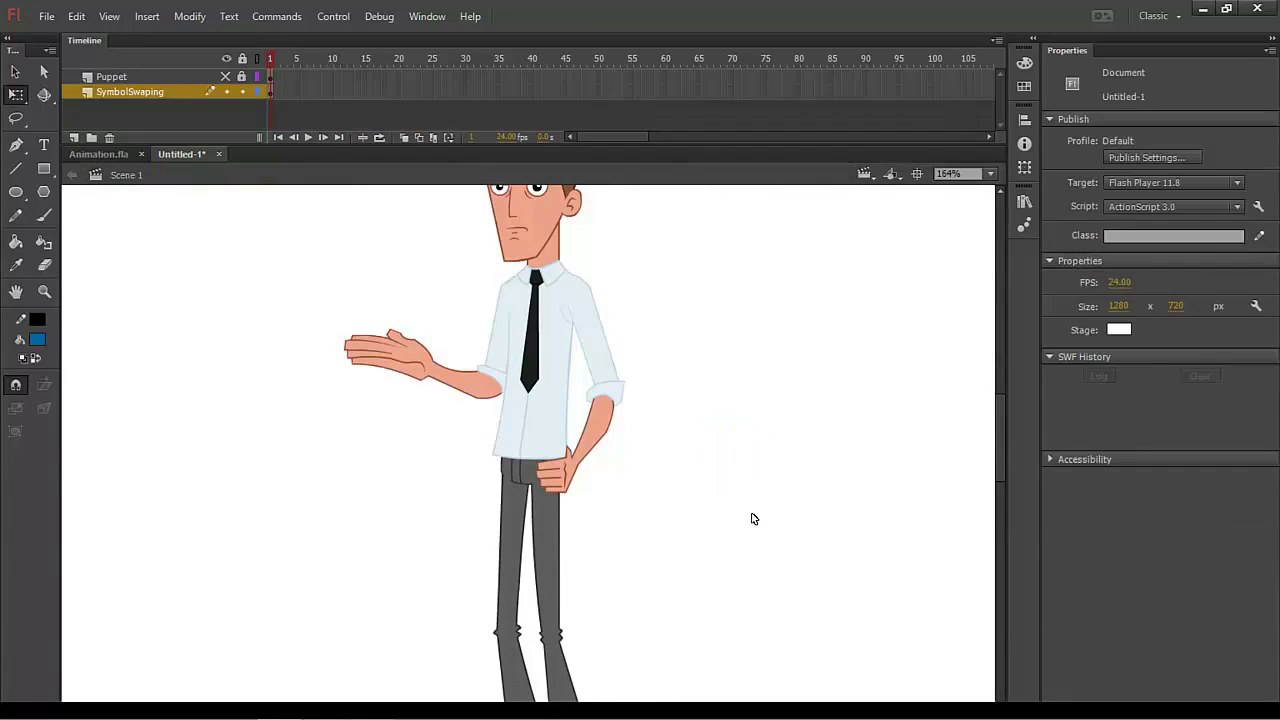
double_click(560, 370)
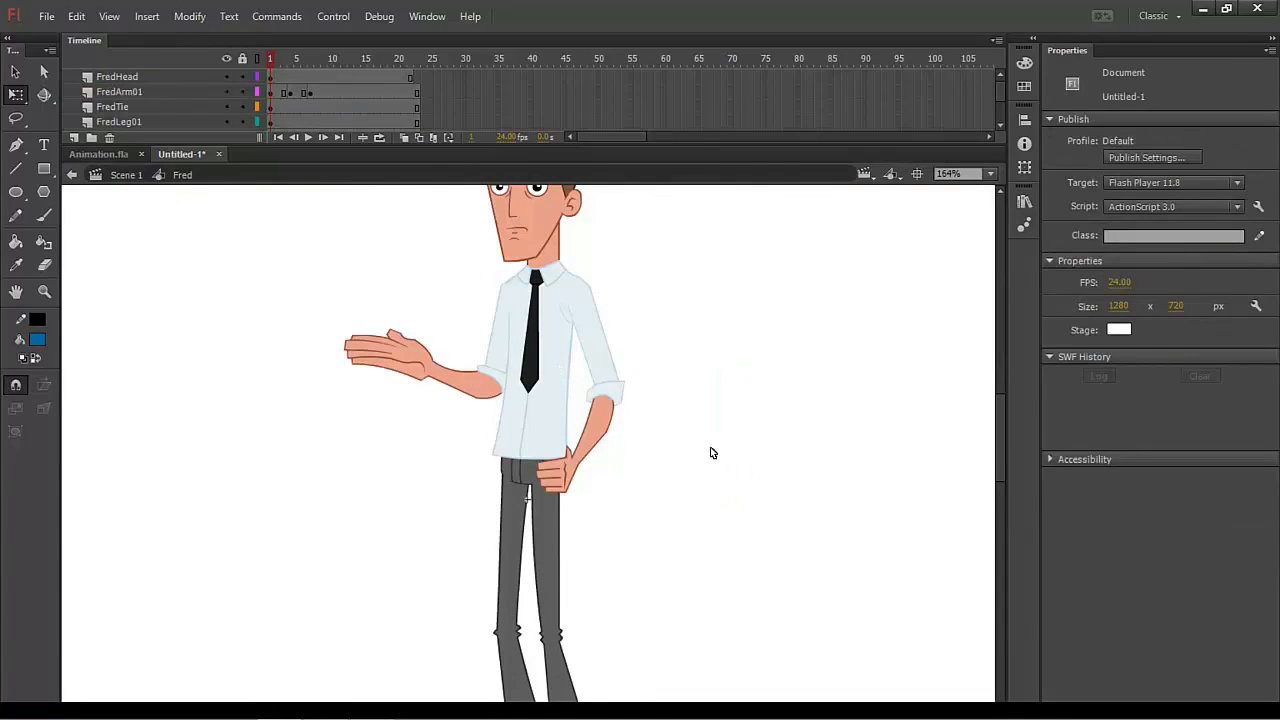
key("ctrl+minus")
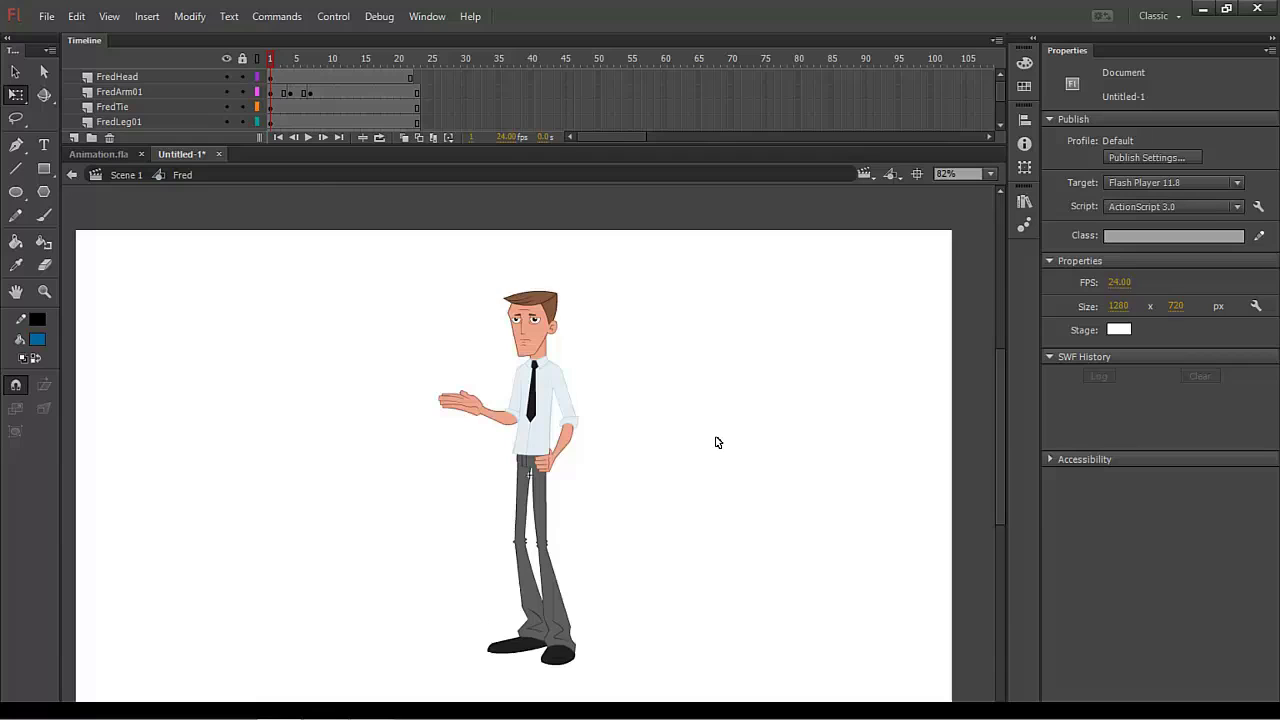
- Return to Scene 1 and add the text "cloudkid.com" in black beside Fred on the SymbolSwaping layer
left_click_drag(756, 581, 772, 544)
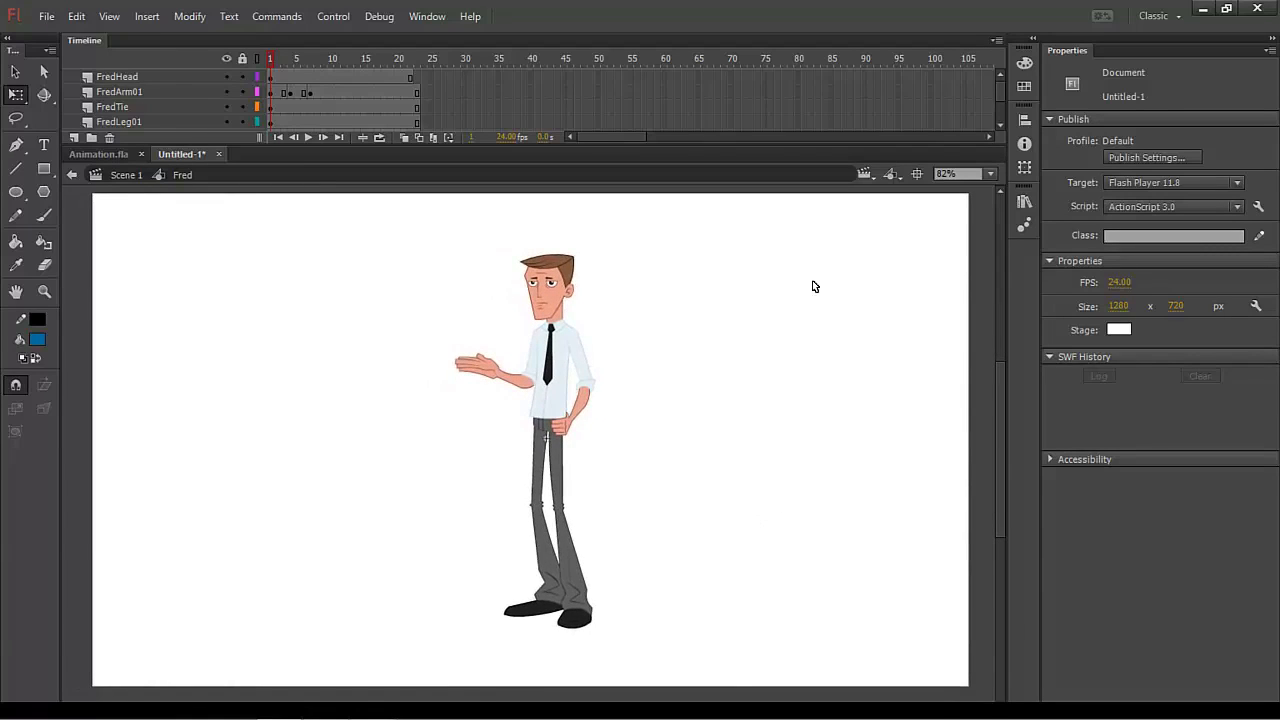
left_click(126, 175)
left_click_drag(588, 584, 438, 495)
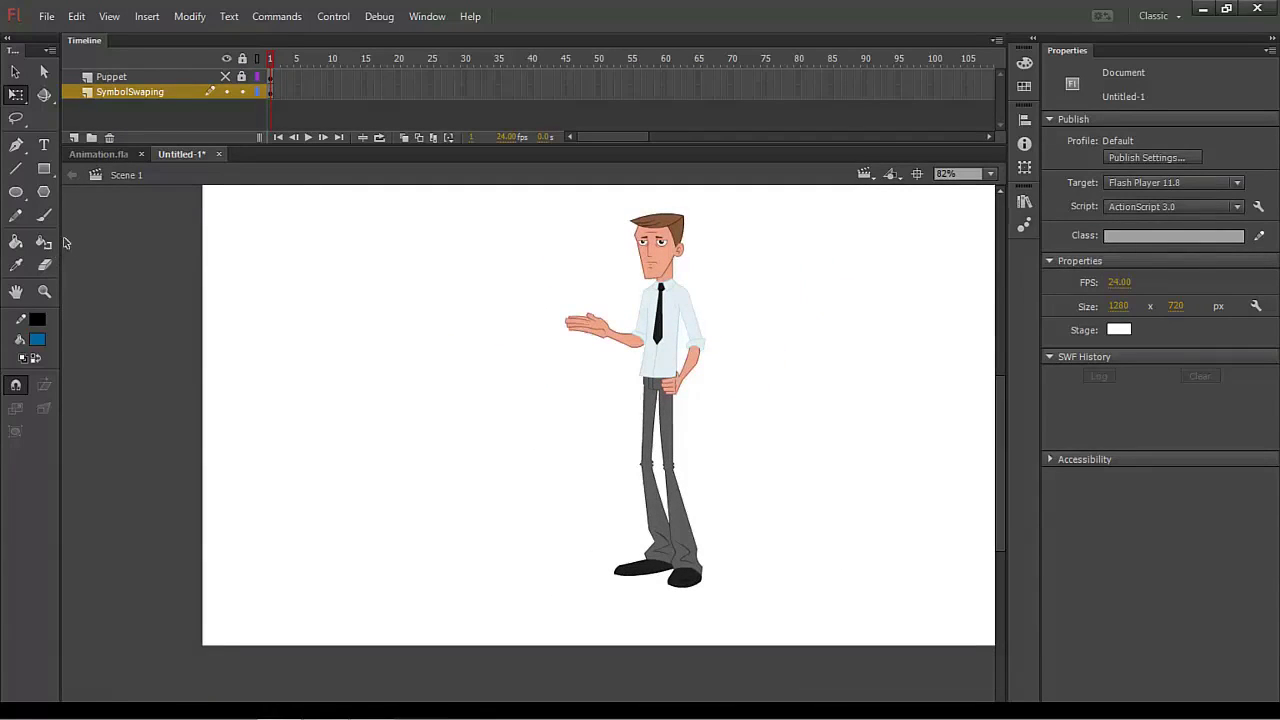
left_click(43, 145)
left_click(37, 339)
left_click(77, 390)
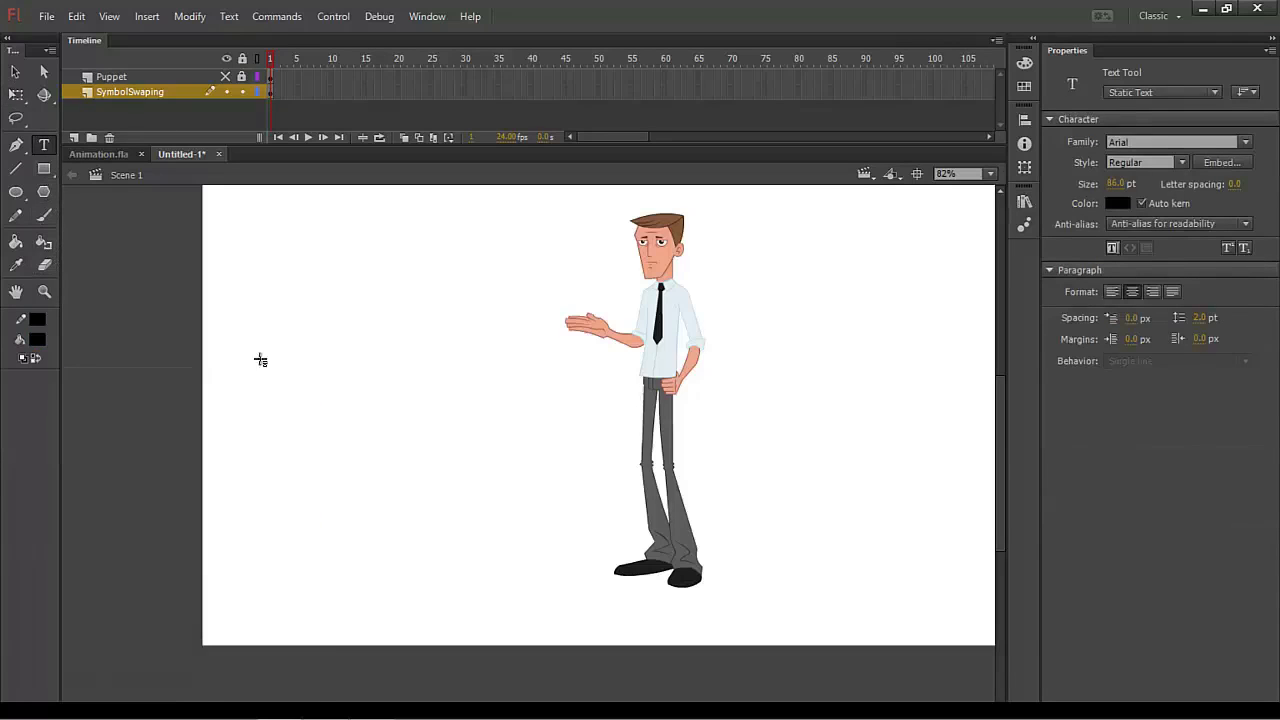
left_click_drag(246, 268, 520, 444)
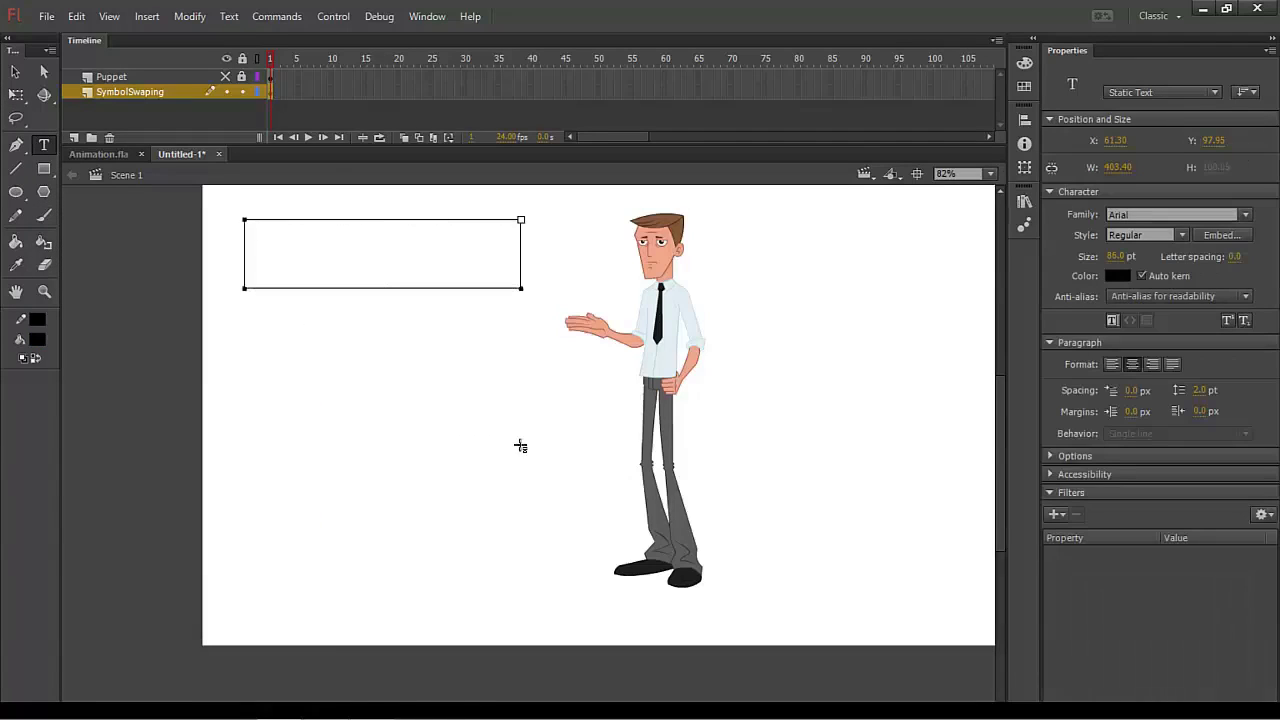
type("clo")
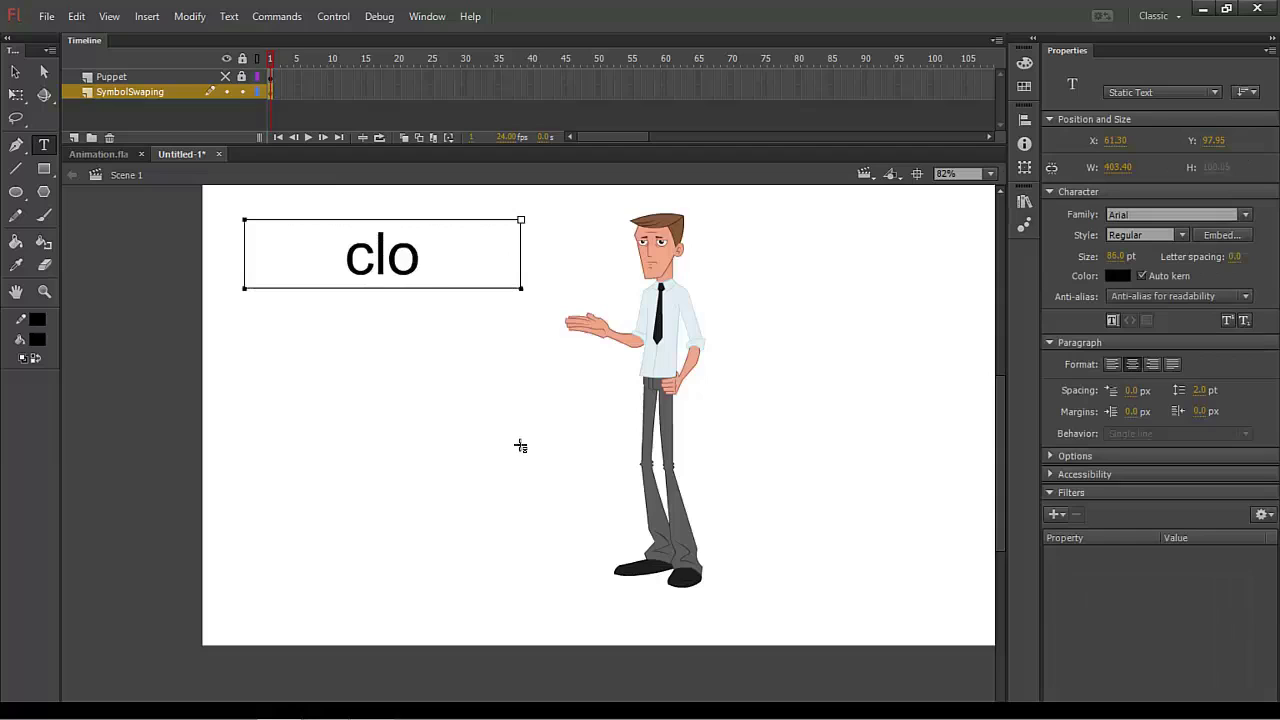
type("udkid.com")
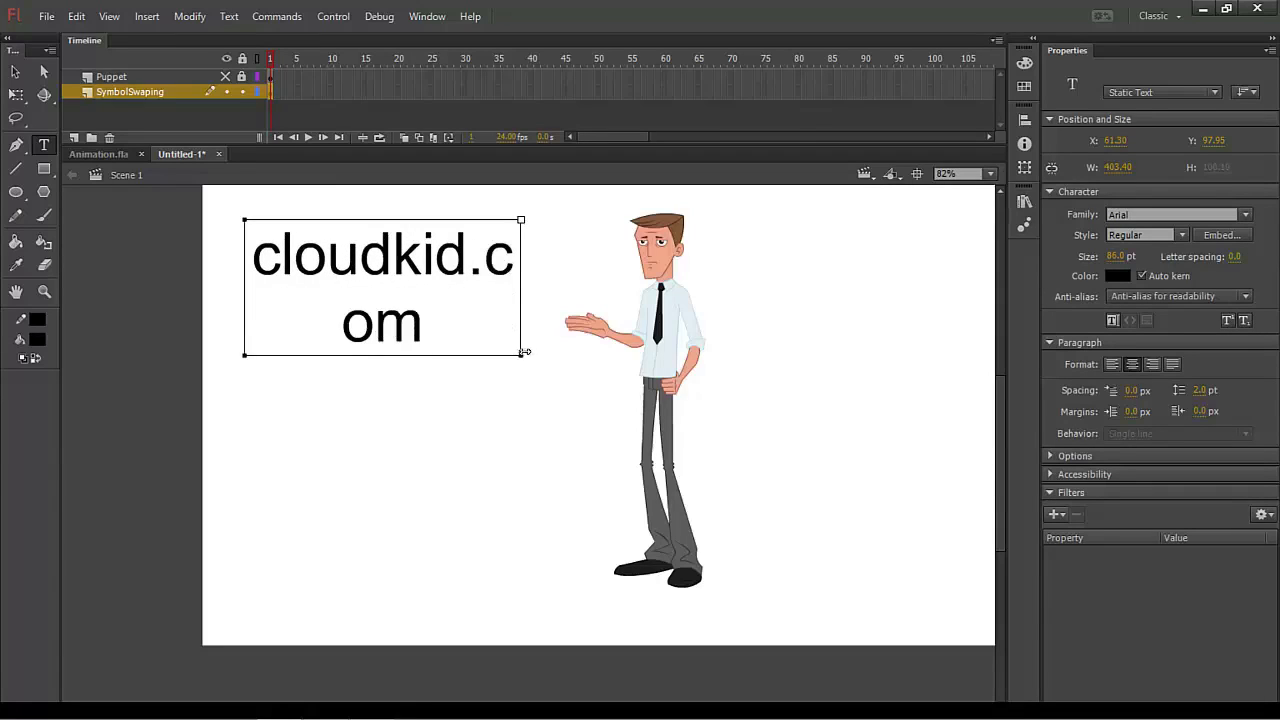
- Widen the text box to about 611 px so cloudkid.com fits on one line, and move it below Fred's outstretched hand
left_click_drag(524, 352, 664, 318)
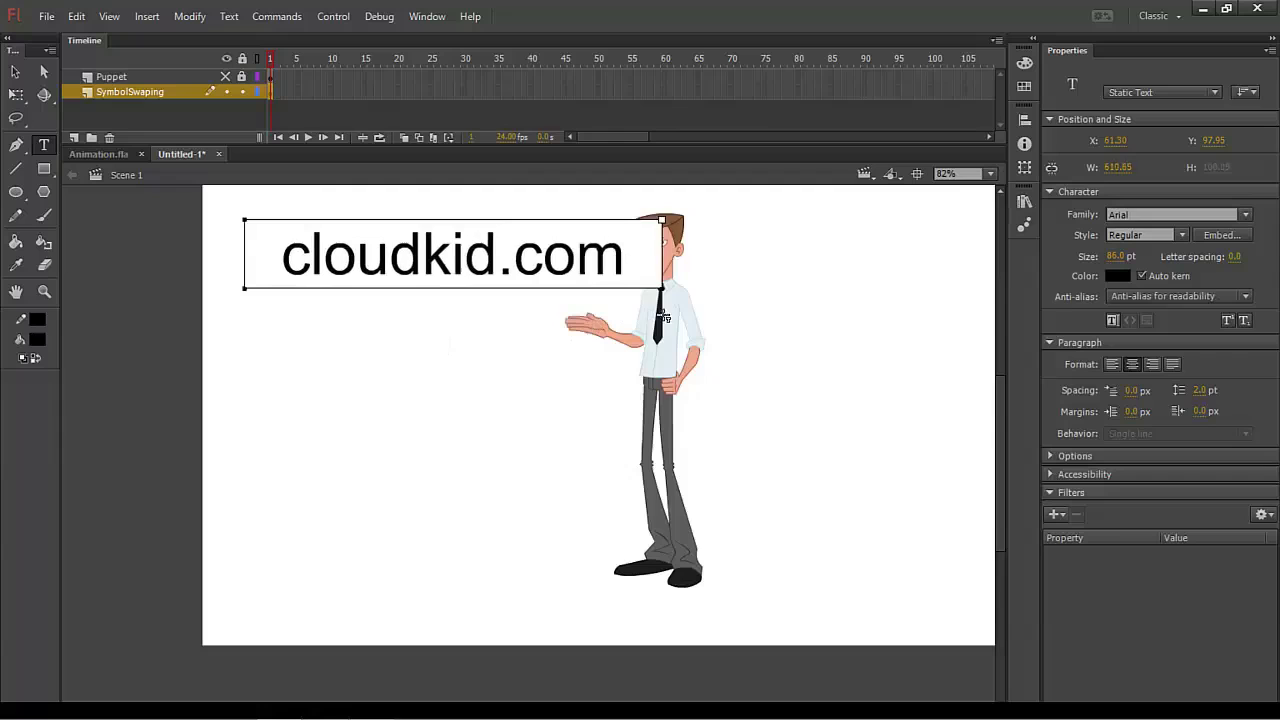
left_click(603, 371)
key("v")
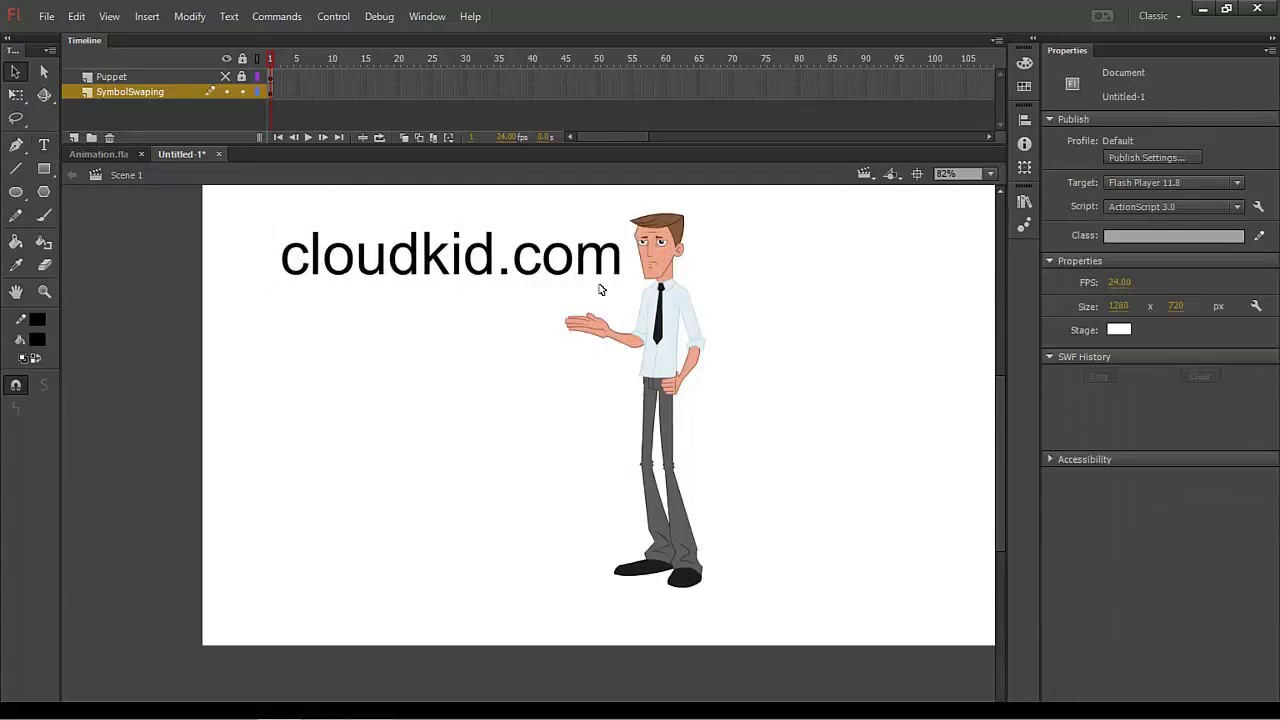
left_click_drag(560, 264, 600, 429)
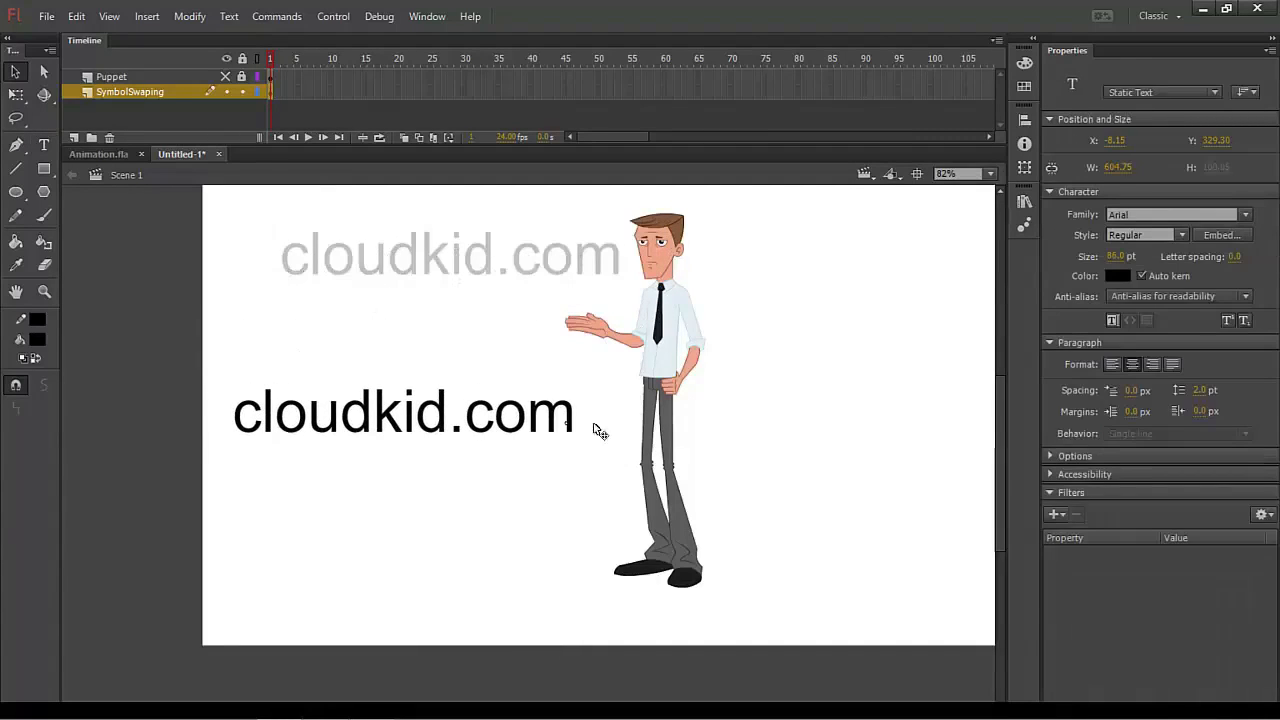
left_click(764, 489)
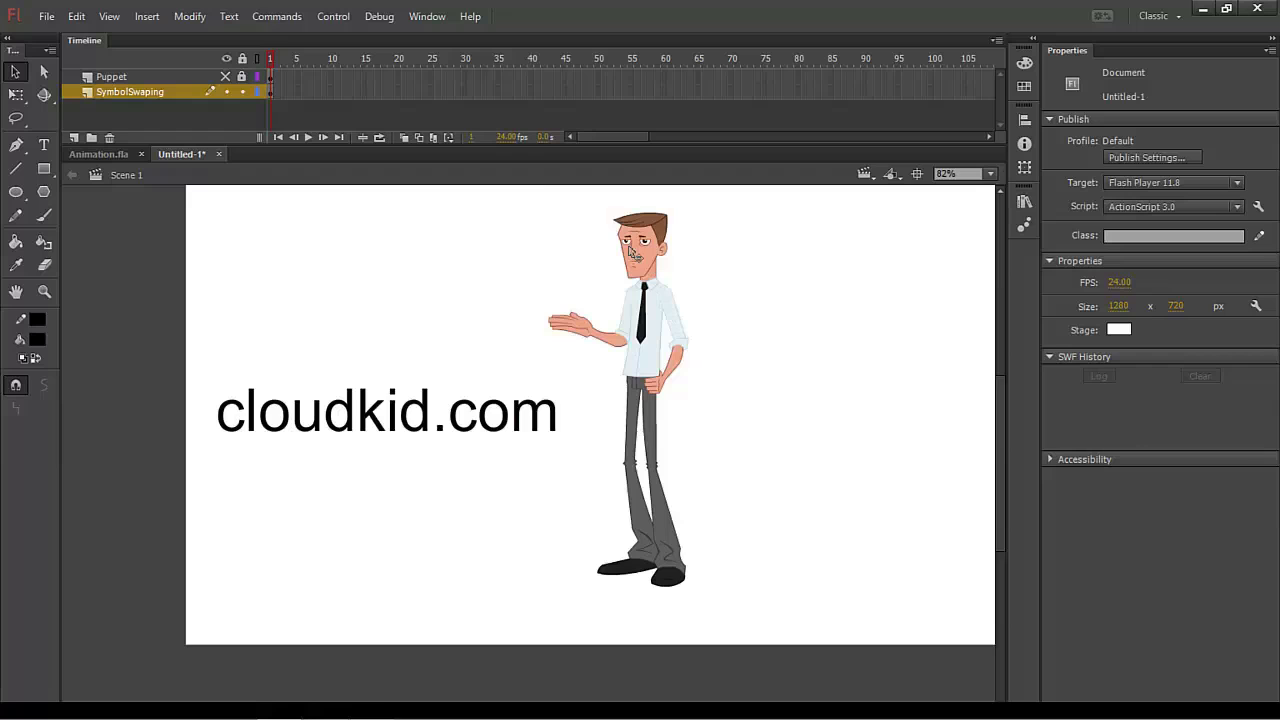
- Show the KeyframeCaddy extension and enlarge its thumbnail area
left_click(425, 18)
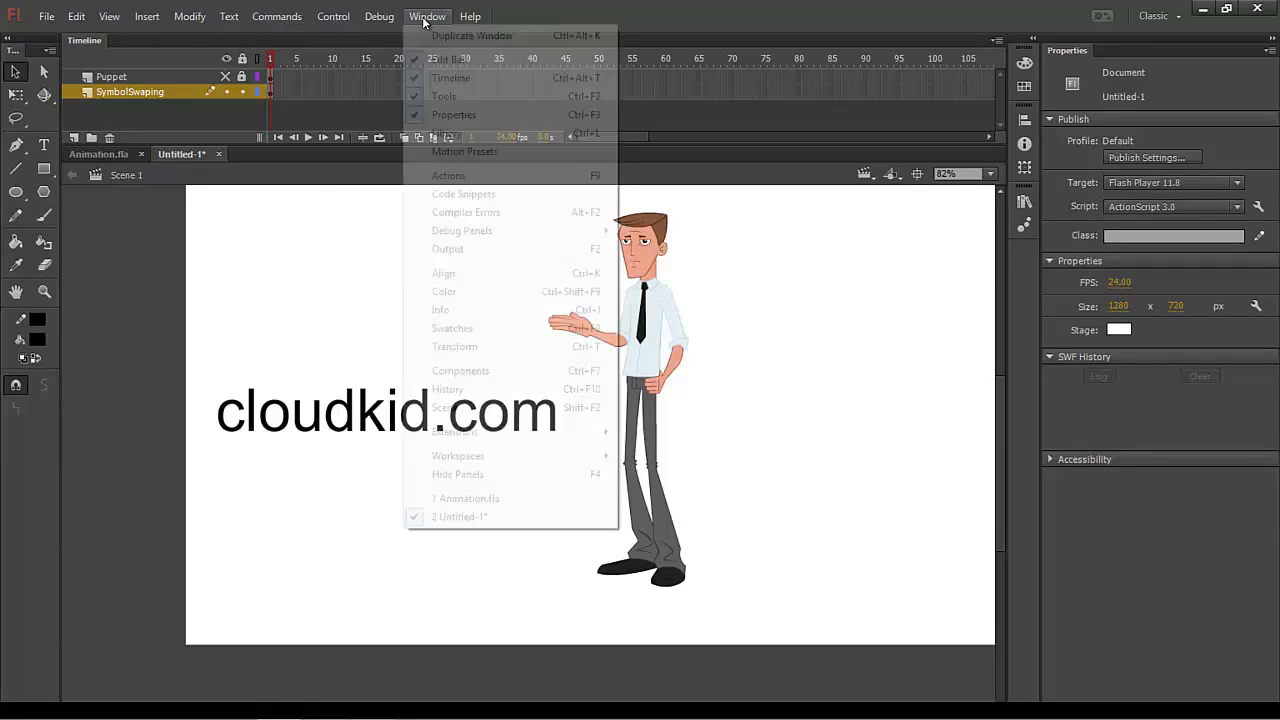
mouse_move(462, 434)
left_click(369, 436)
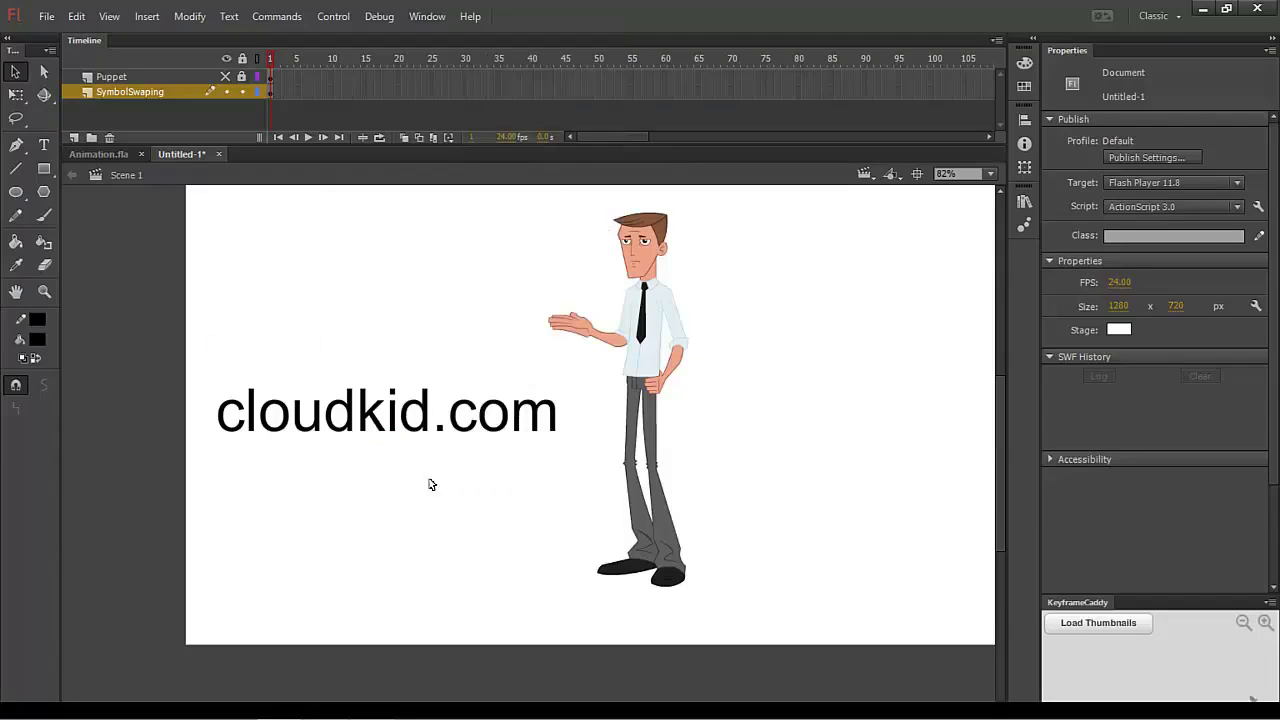
left_click_drag(1174, 587, 1166, 374)
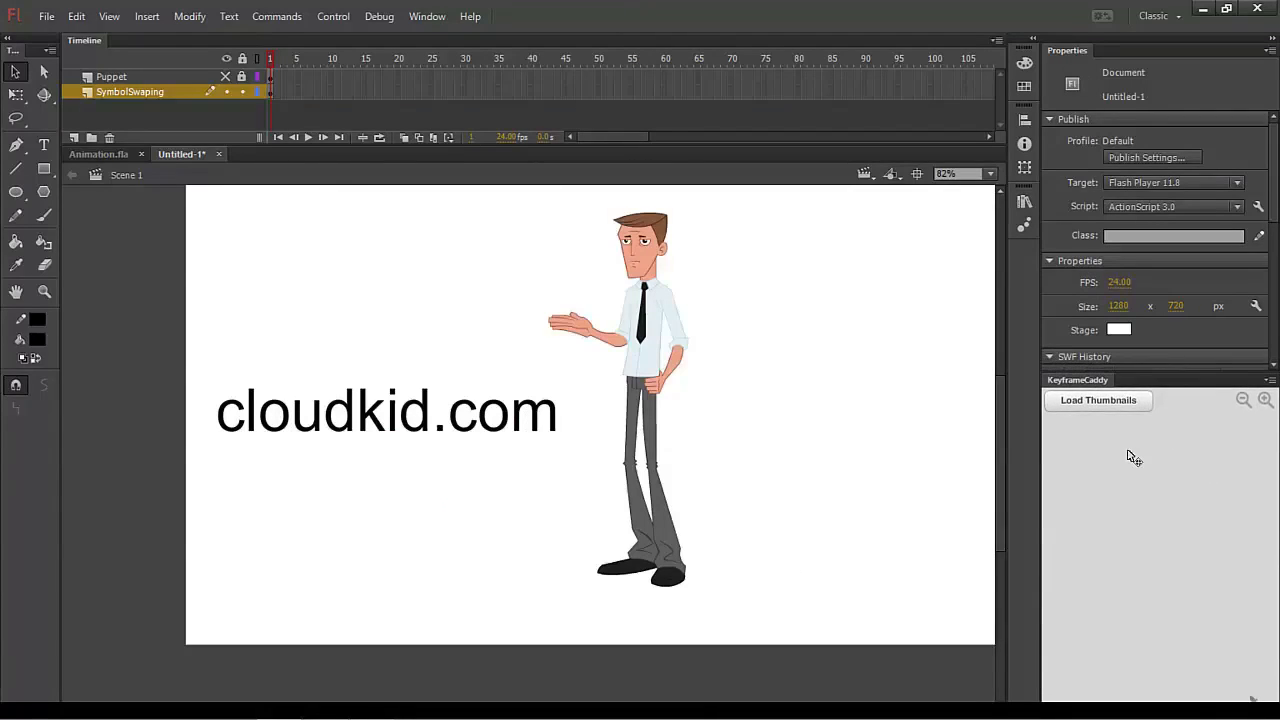
- Inside the Fred symbol, load FredArm01's drawings as KeyframeCaddy thumbnails, go to frame 10, and enlarge the thumbnails
double_click(652, 360)
left_click(678, 335)
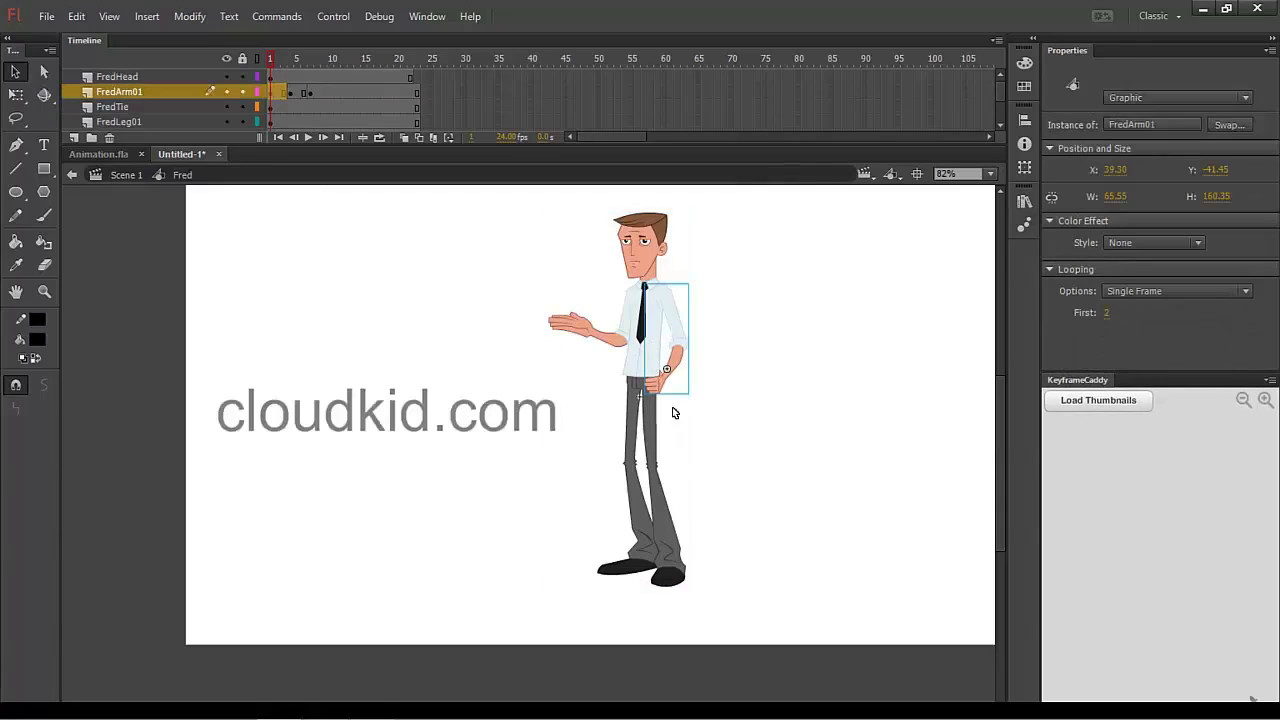
left_click(1100, 412)
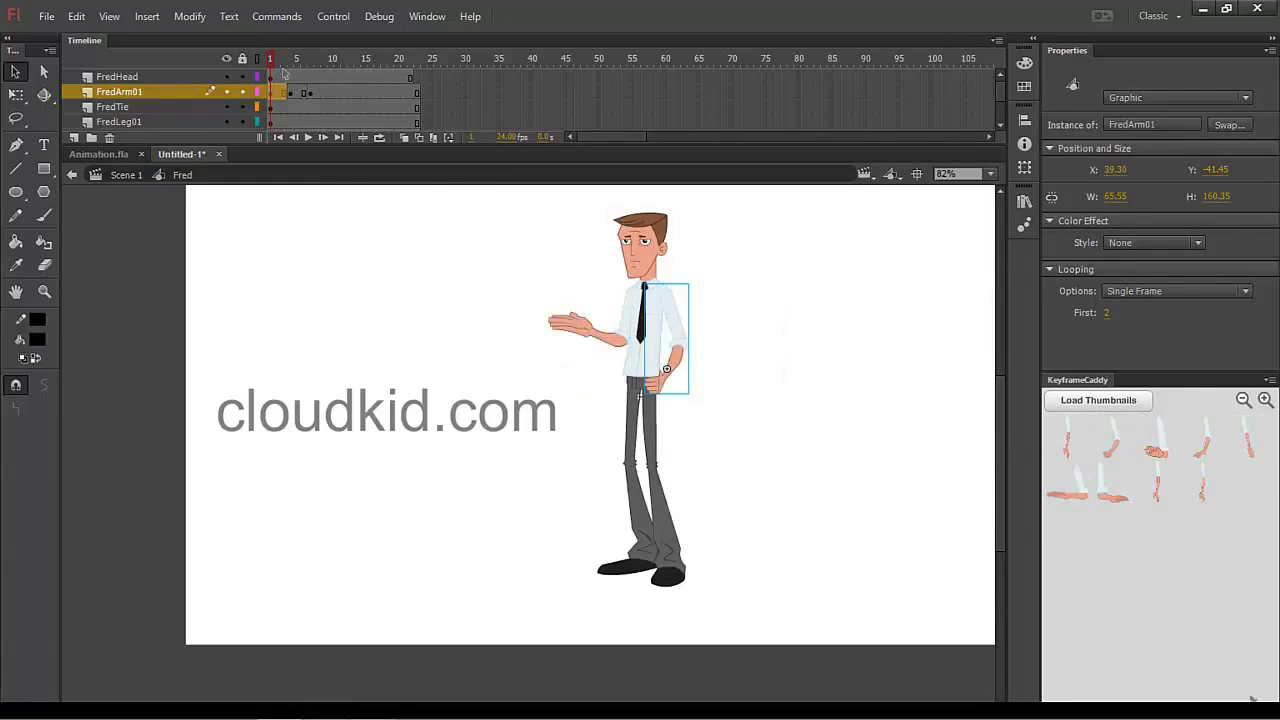
left_click_drag(275, 62, 332, 61)
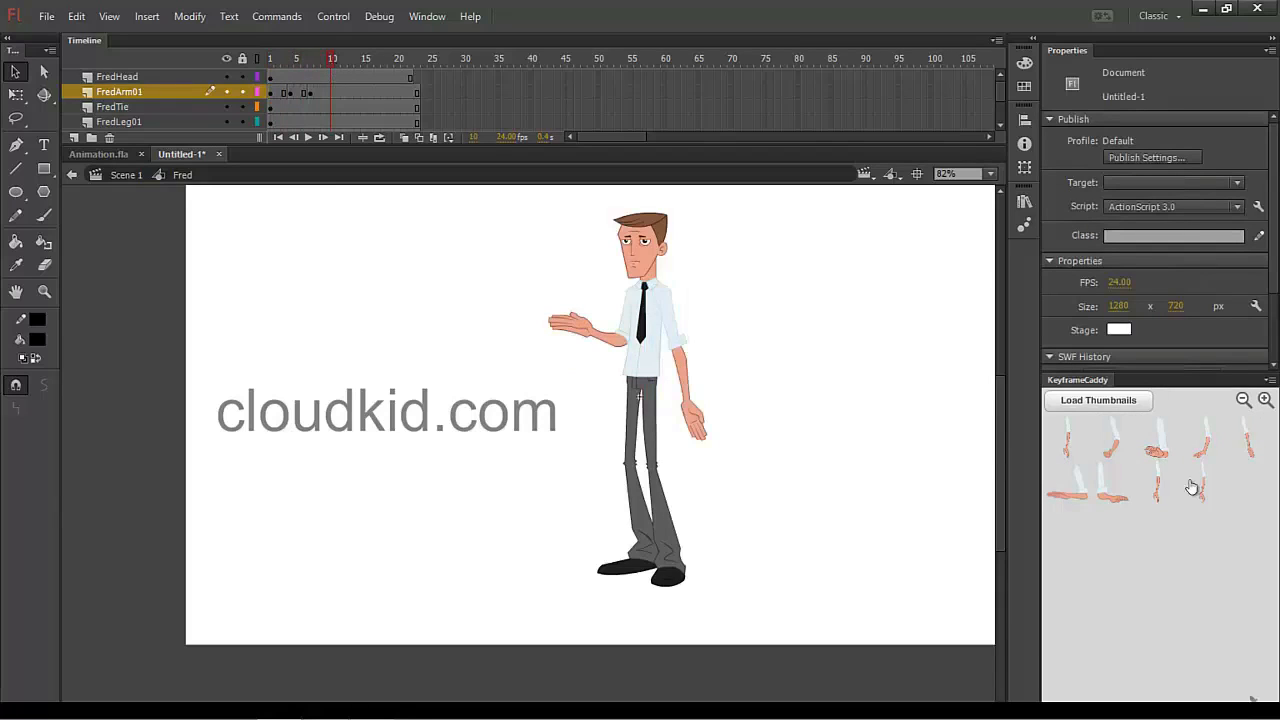
left_click(1265, 401)
left_click(1266, 403)
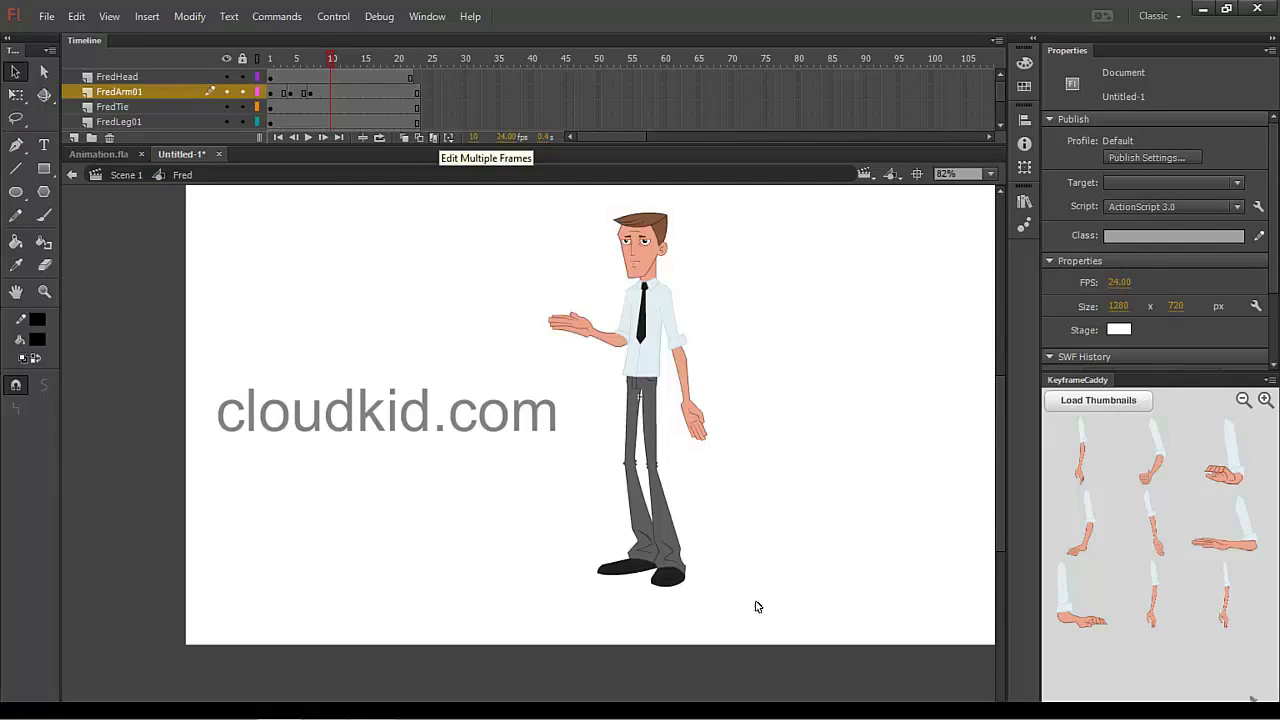
- Swap FredArm01 to its third drawing at frame 10 and to its sixth drawing at frame 15
left_click(703, 422)
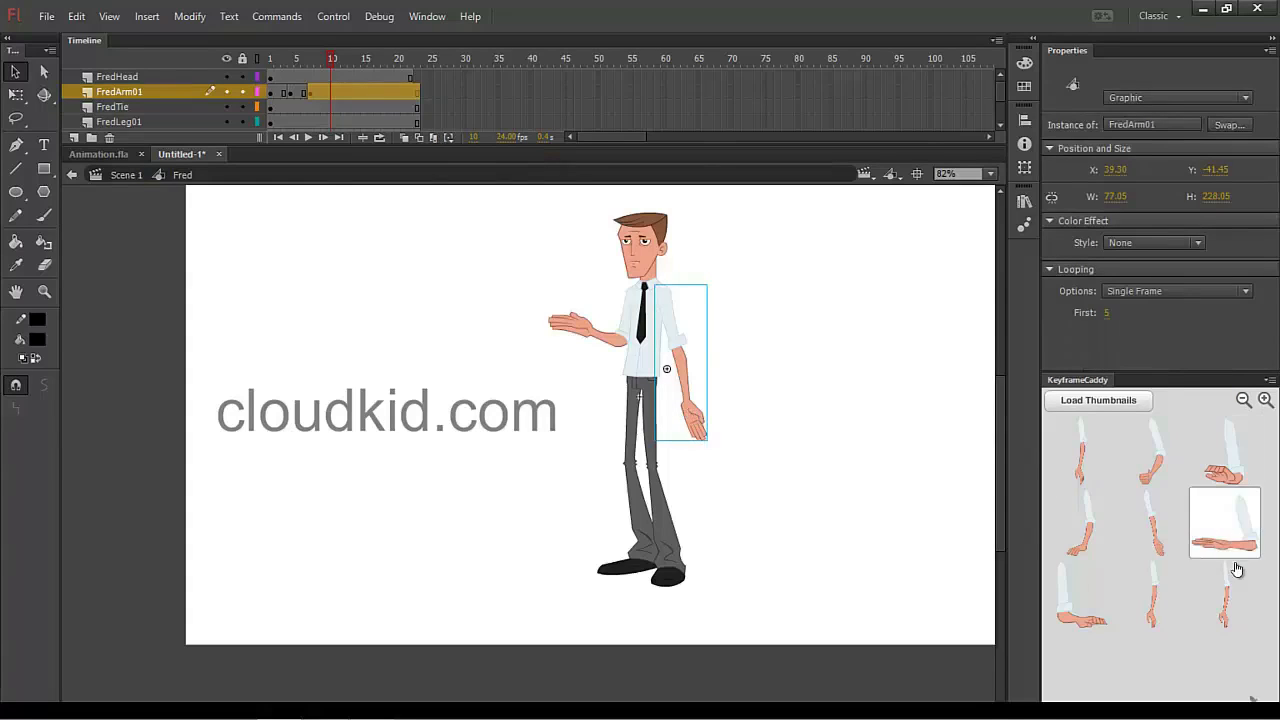
left_click(1233, 472)
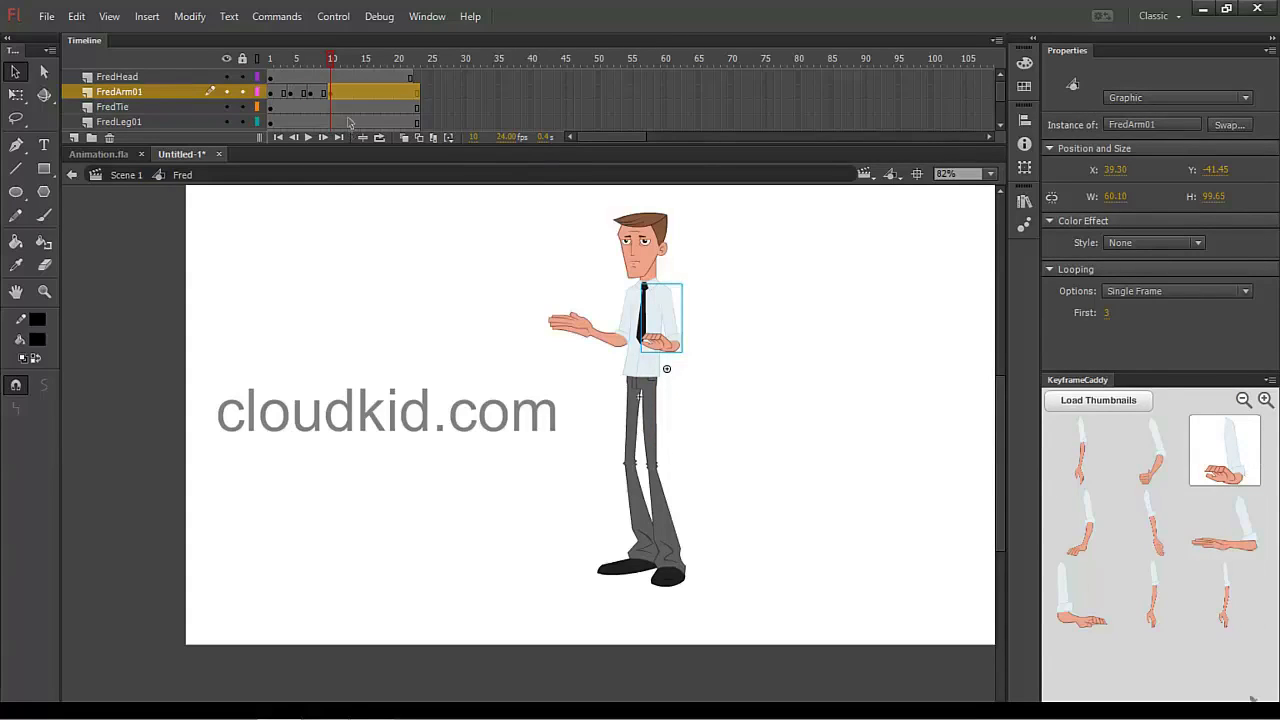
left_click_drag(333, 59, 365, 61)
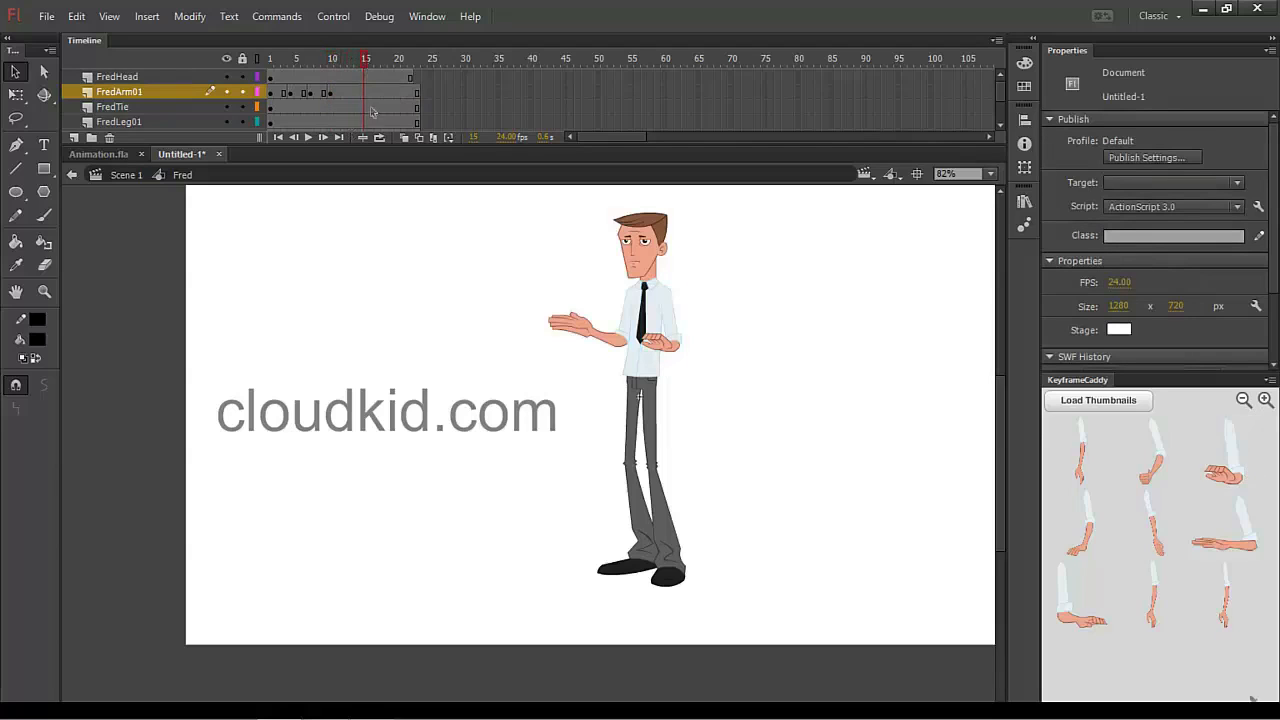
left_click(1239, 557)
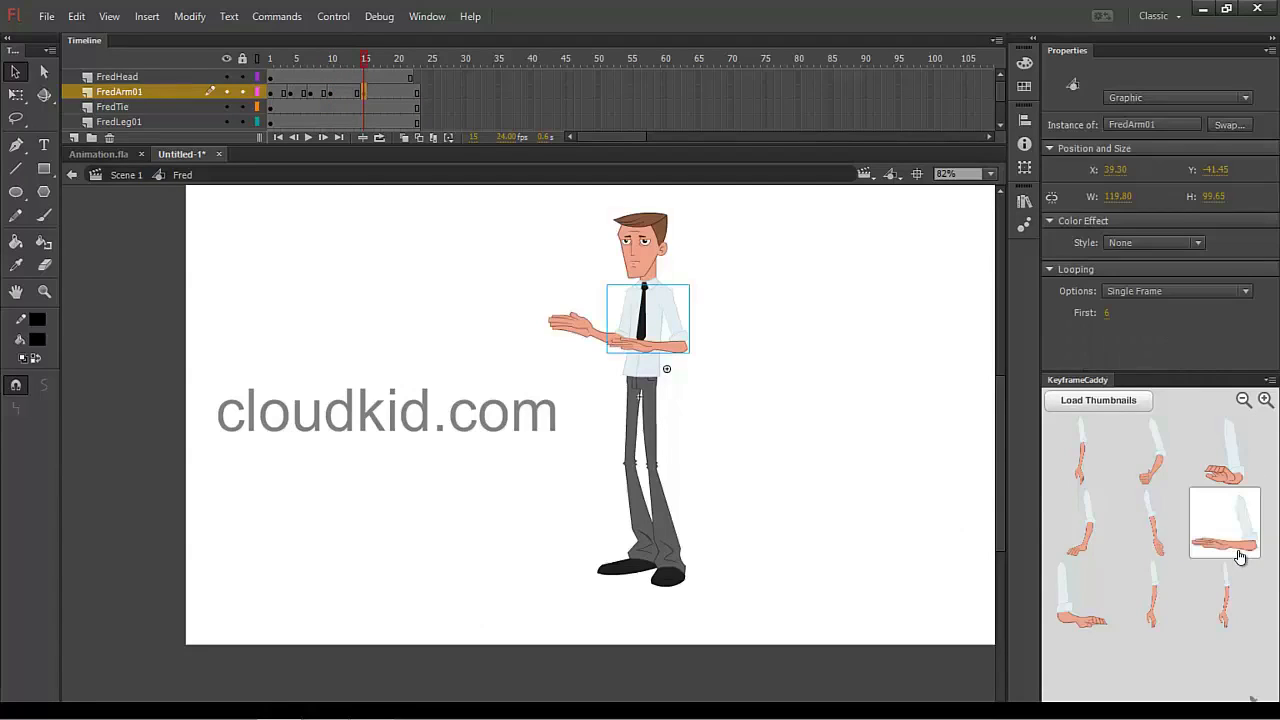
- Move FredArm01's frame 15 keyframe to frame 13, swap in the seventh drawing at frame 16, and scrub to frame 22
left_click(365, 93)
left_click_drag(352, 110, 365, 76)
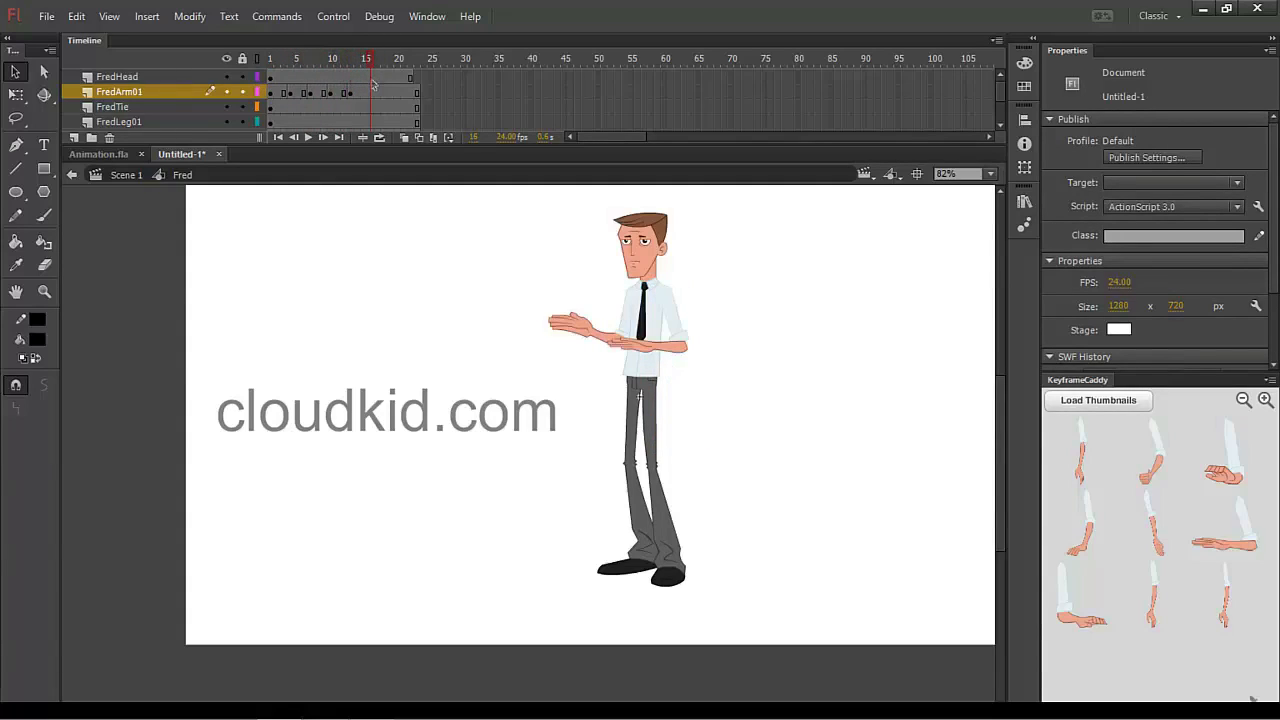
left_click(1099, 630)
mouse_move(372, 74)
left_mouse_down()
mouse_move(308, 74)
mouse_move(393, 82)
mouse_move(277, 90)
mouse_move(388, 89)
left_mouse_up()
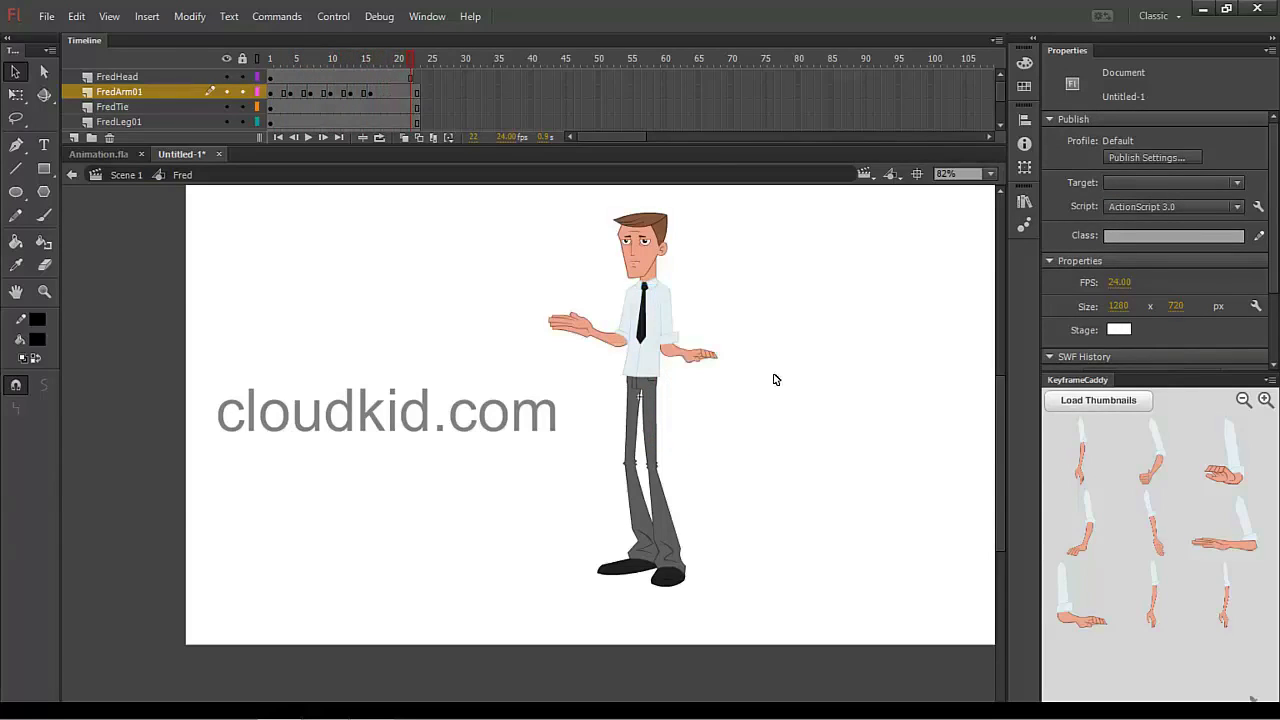
- Open Fred's head symbol, FredHead45, and examine its facial parts up close
left_click(655, 268)
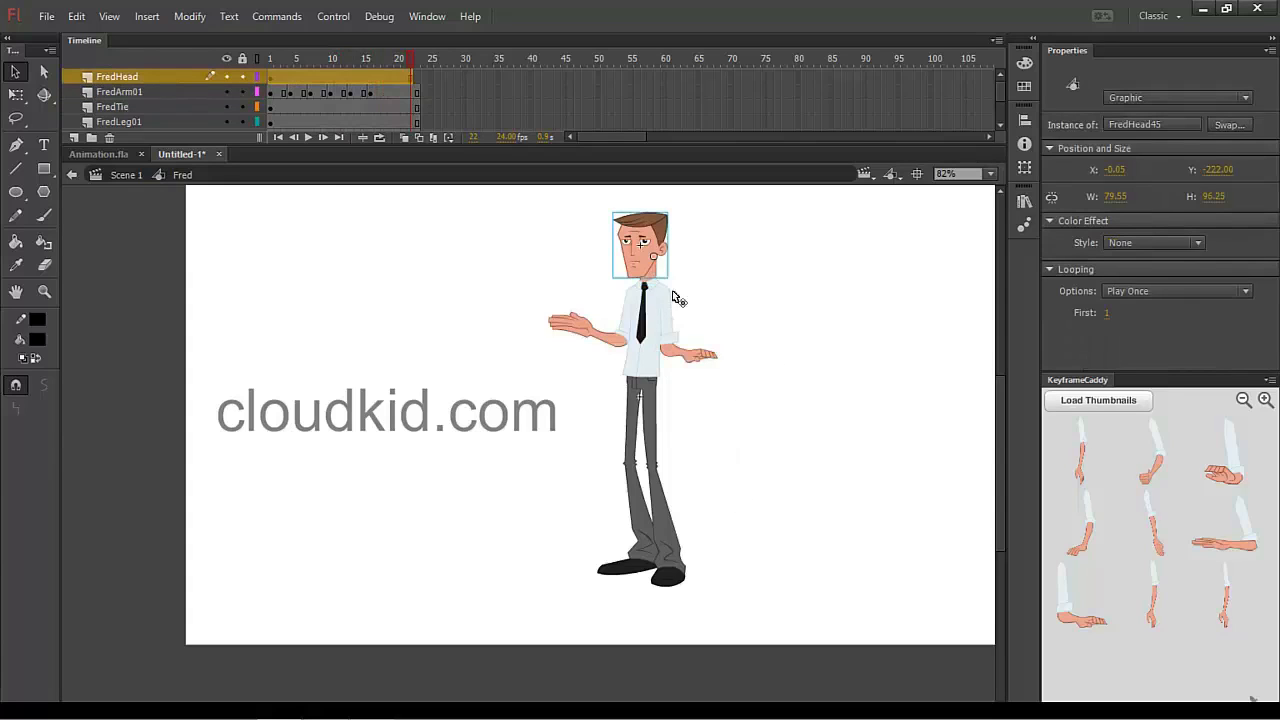
double_click(648, 272)
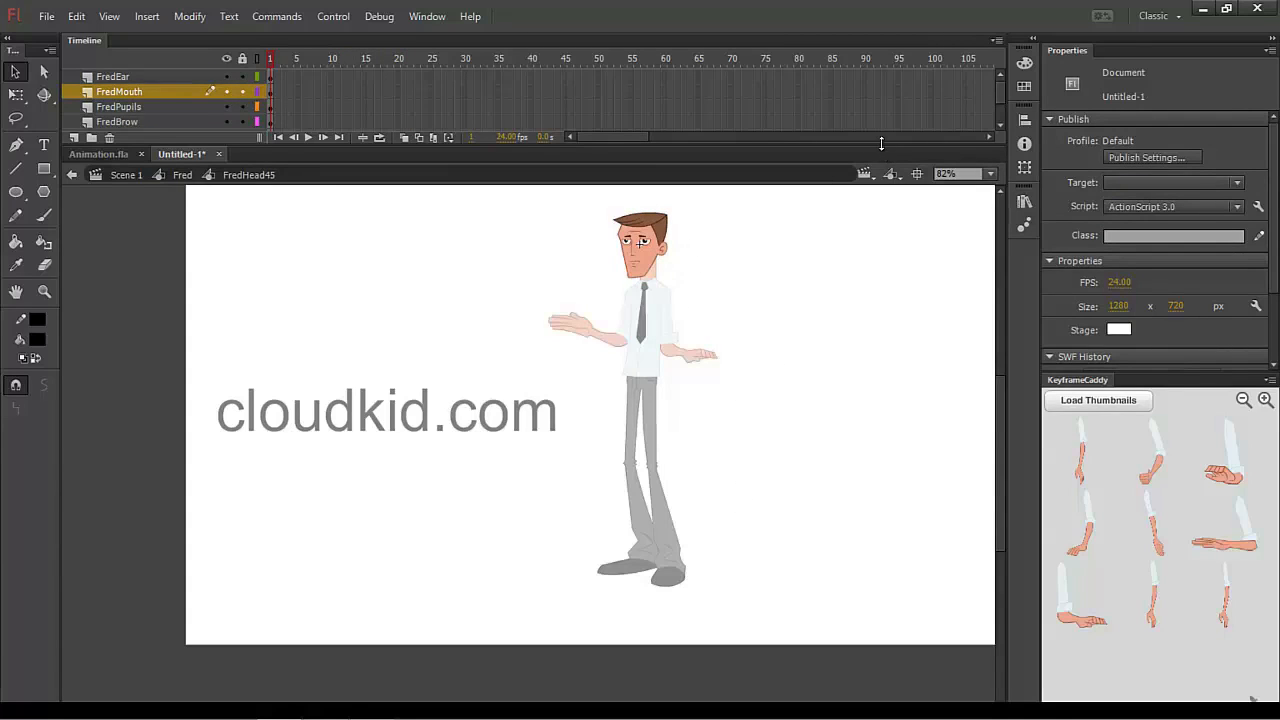
mouse_move(880, 146)
left_mouse_down()
mouse_move(878, 290)
mouse_move(883, 146)
left_mouse_up()
left_click_drag(690, 212, 612, 300)
key("ctrl+equal")
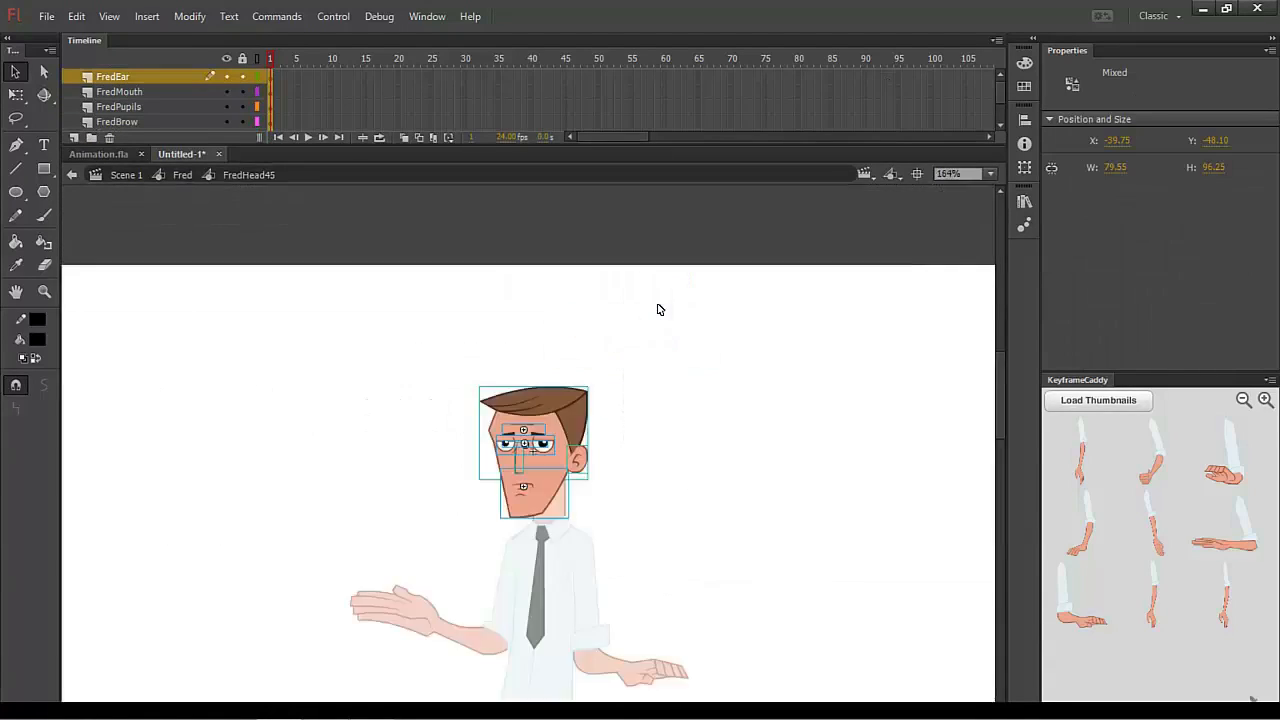
key("ctrl+equal")
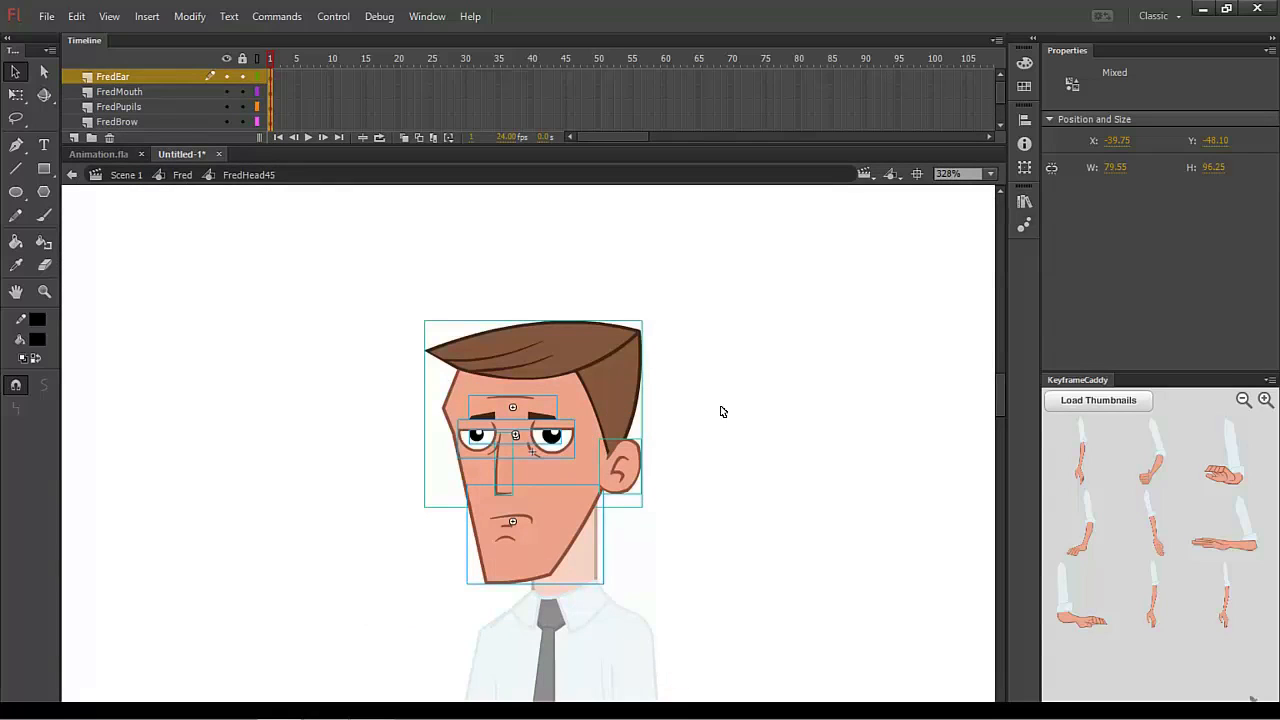
- Open the FredEyes45 symbol, browse its eye drawings up to frame 20, and return to FredHead45
left_click(684, 466)
left_click(573, 442)
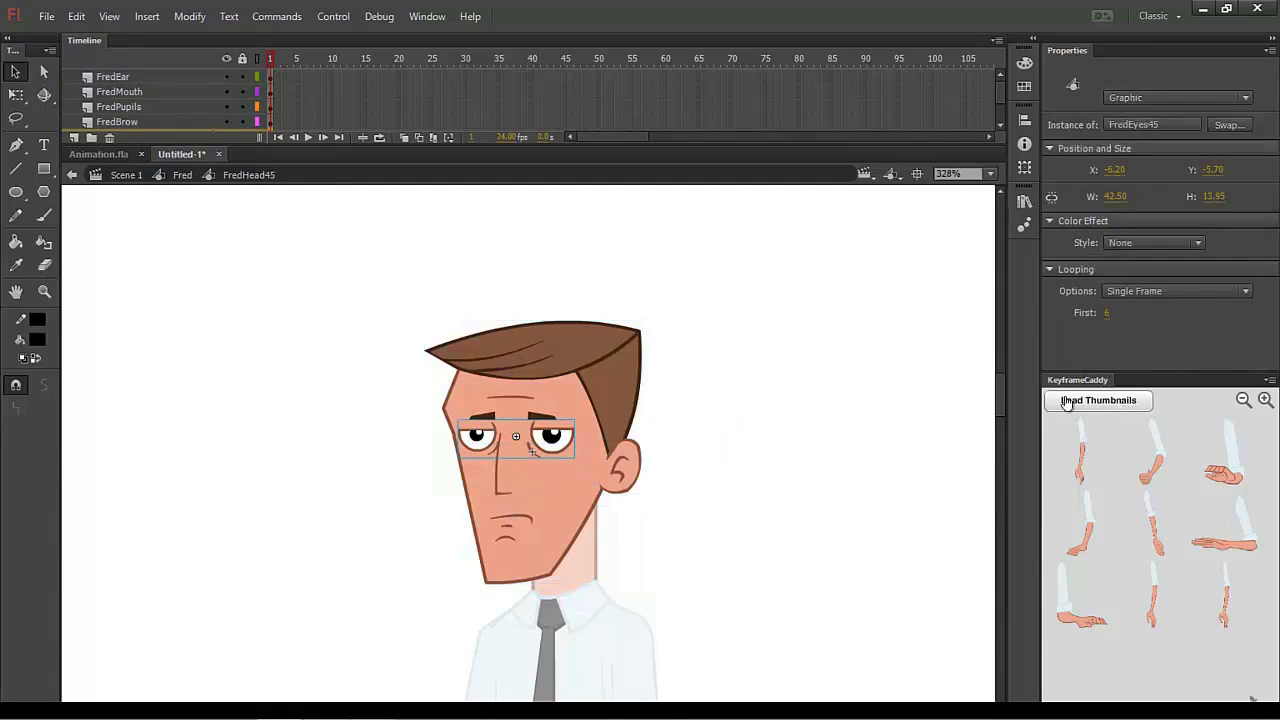
double_click(565, 442)
left_click_drag(308, 72, 398, 76)
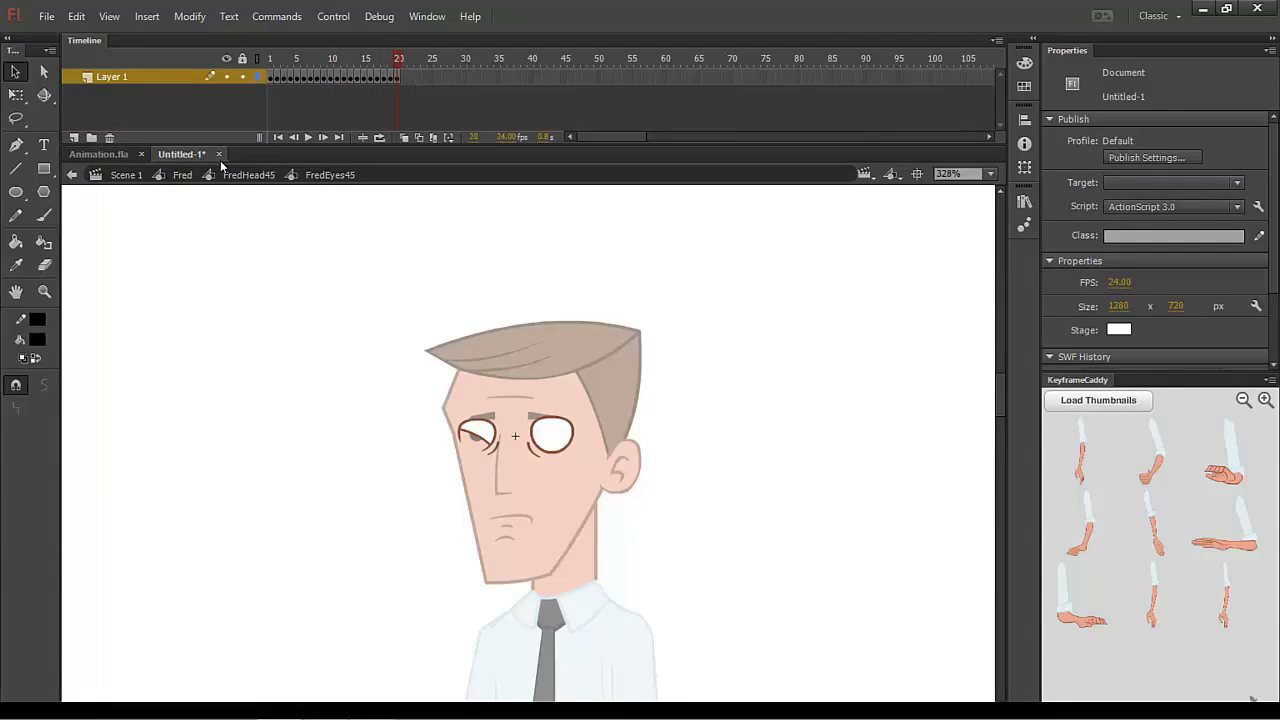
left_click(250, 175)
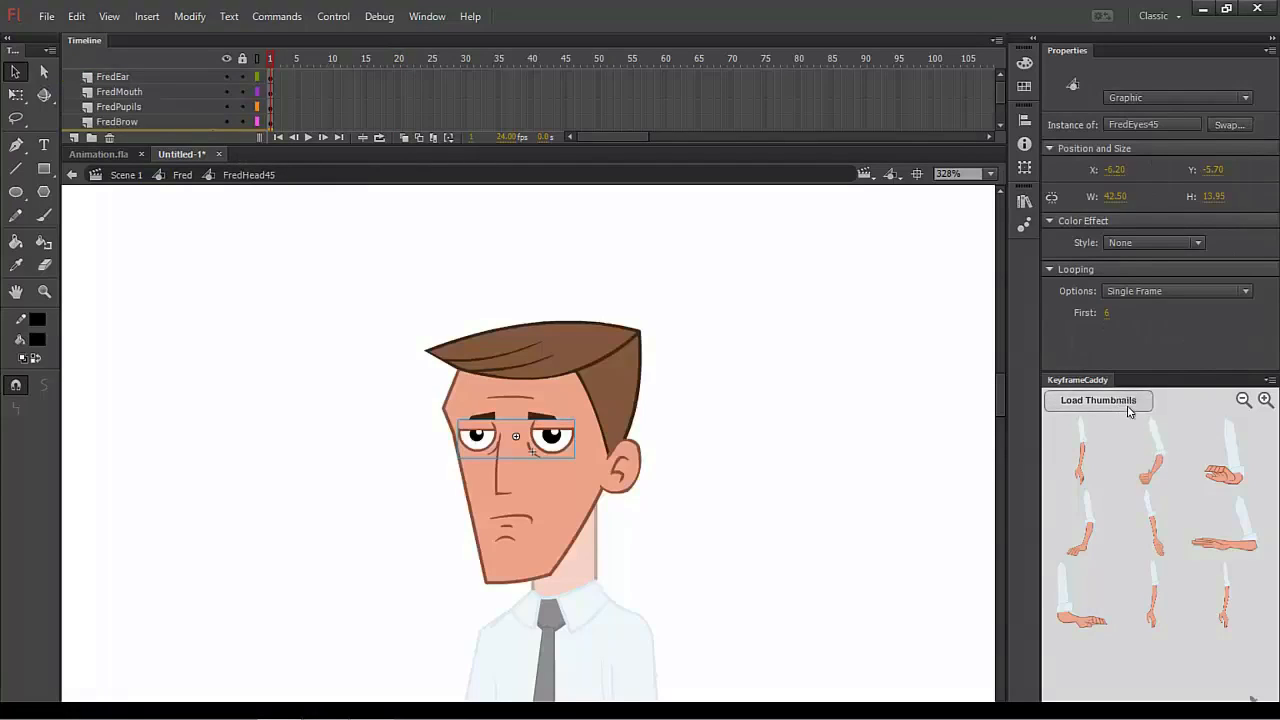
- Load and enlarge the FredEyes45 thumbnails, try eye drawings 1 and 3, and swap the eyes to drawing 5
left_click(1130, 405)
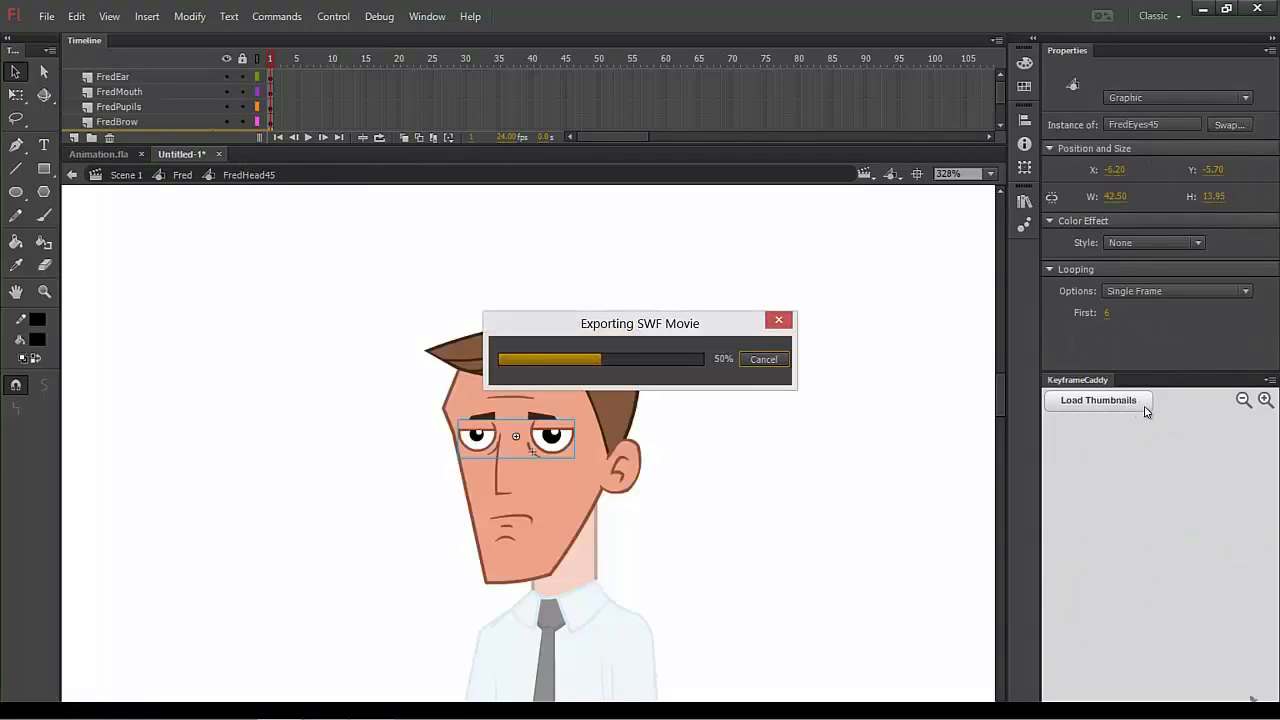
left_click(1266, 404)
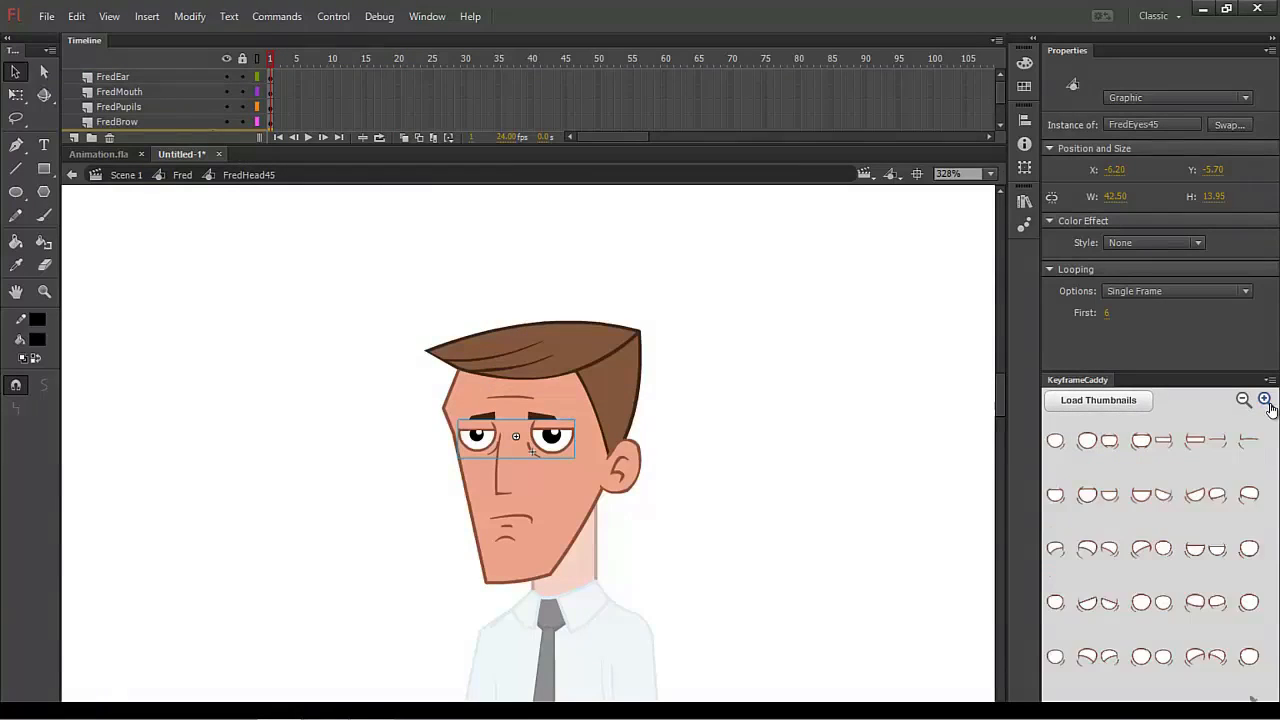
left_click(1080, 461)
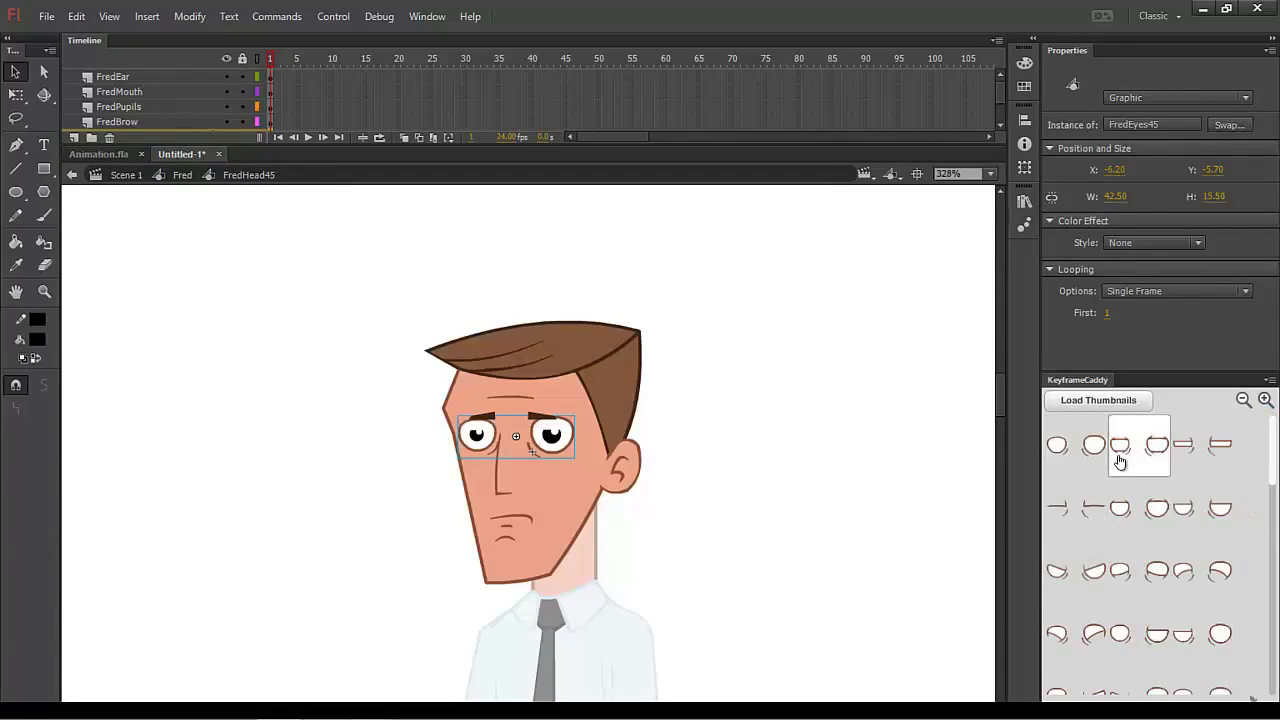
left_click(1139, 456)
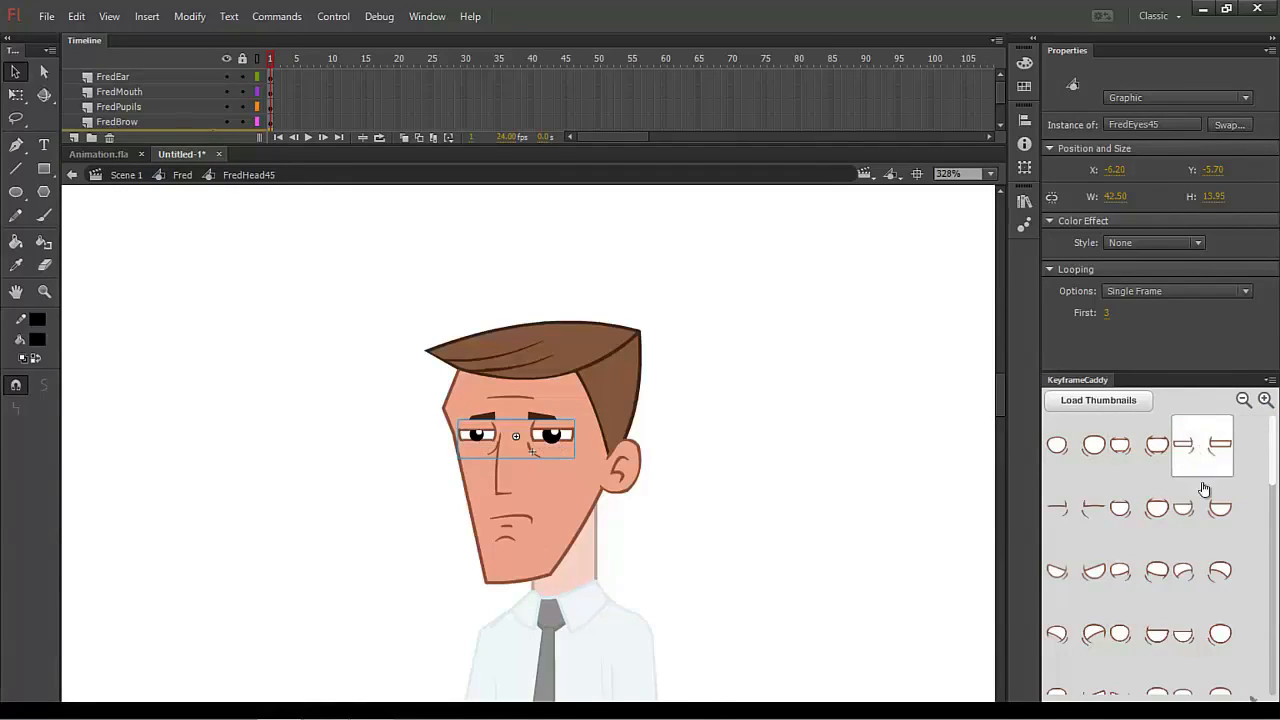
left_click(1153, 514)
left_click(1148, 510)
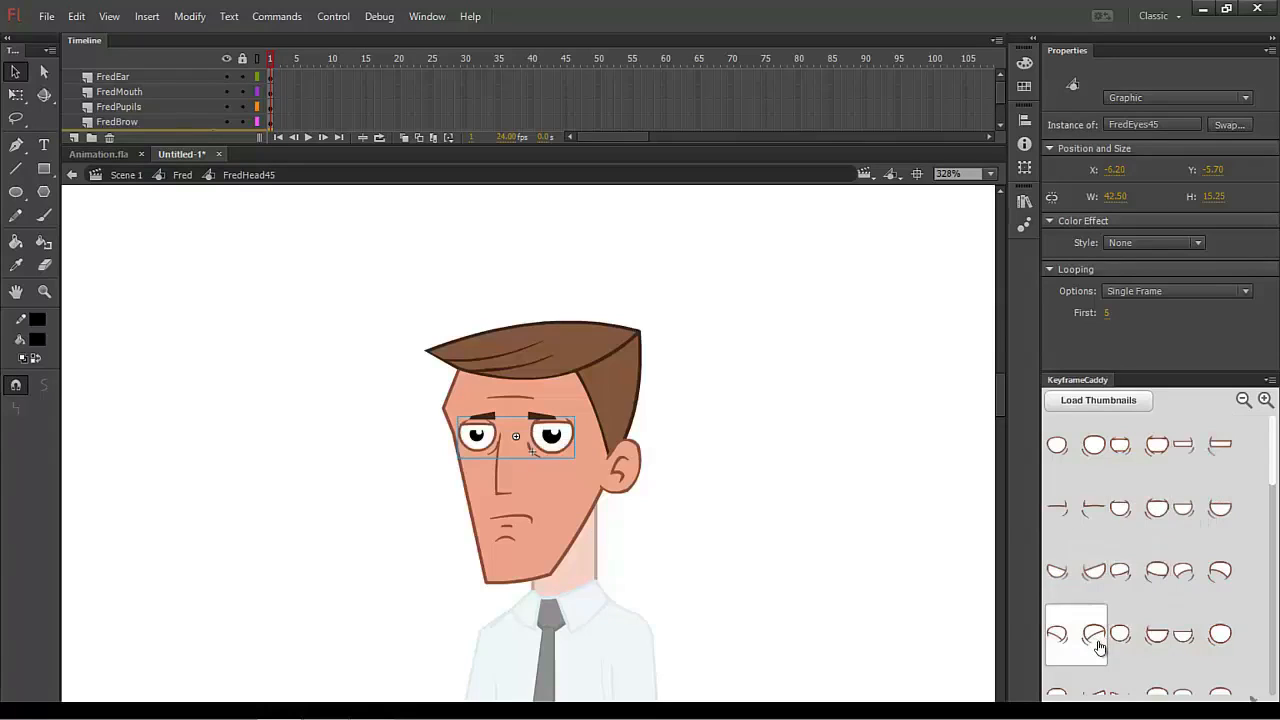
- Try further eye drawings on FredEyes45, including drawings 15, 17 and 9
left_click(1155, 646)
left_click(1198, 648)
left_click_drag(1273, 488, 1273, 640)
left_click(1098, 588)
left_click(1133, 590)
left_click(1226, 602)
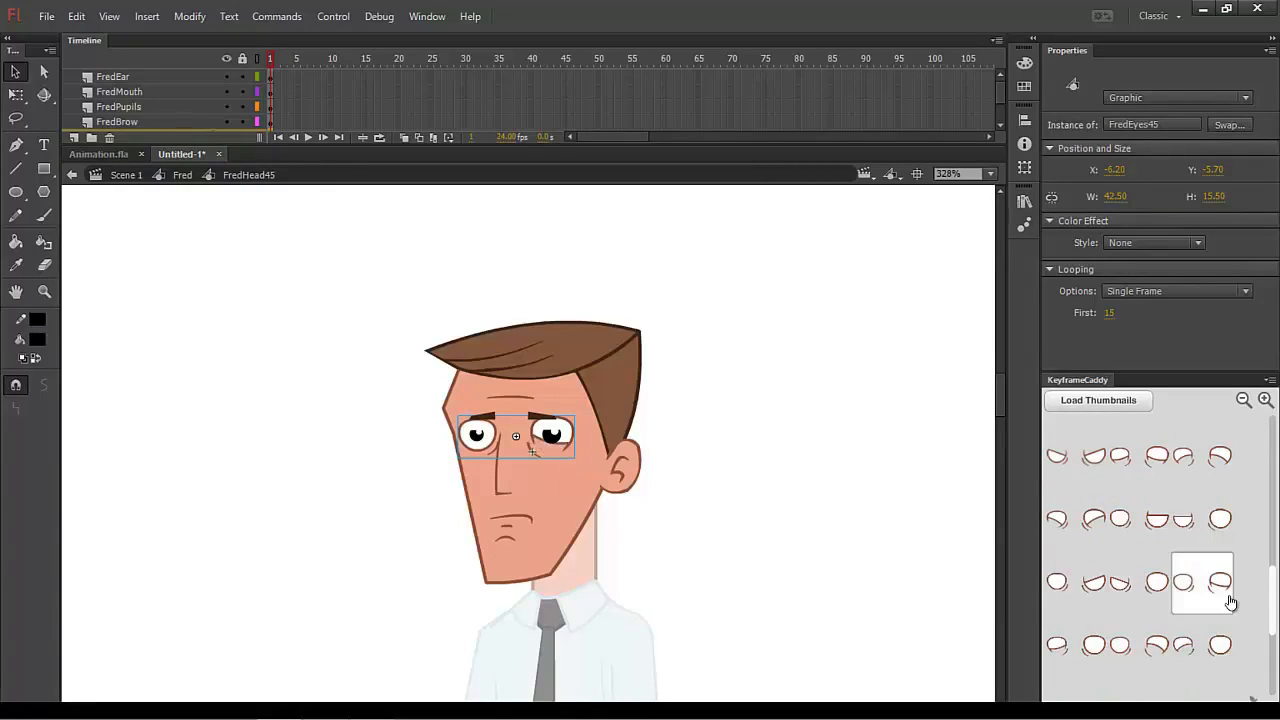
left_click(1163, 652)
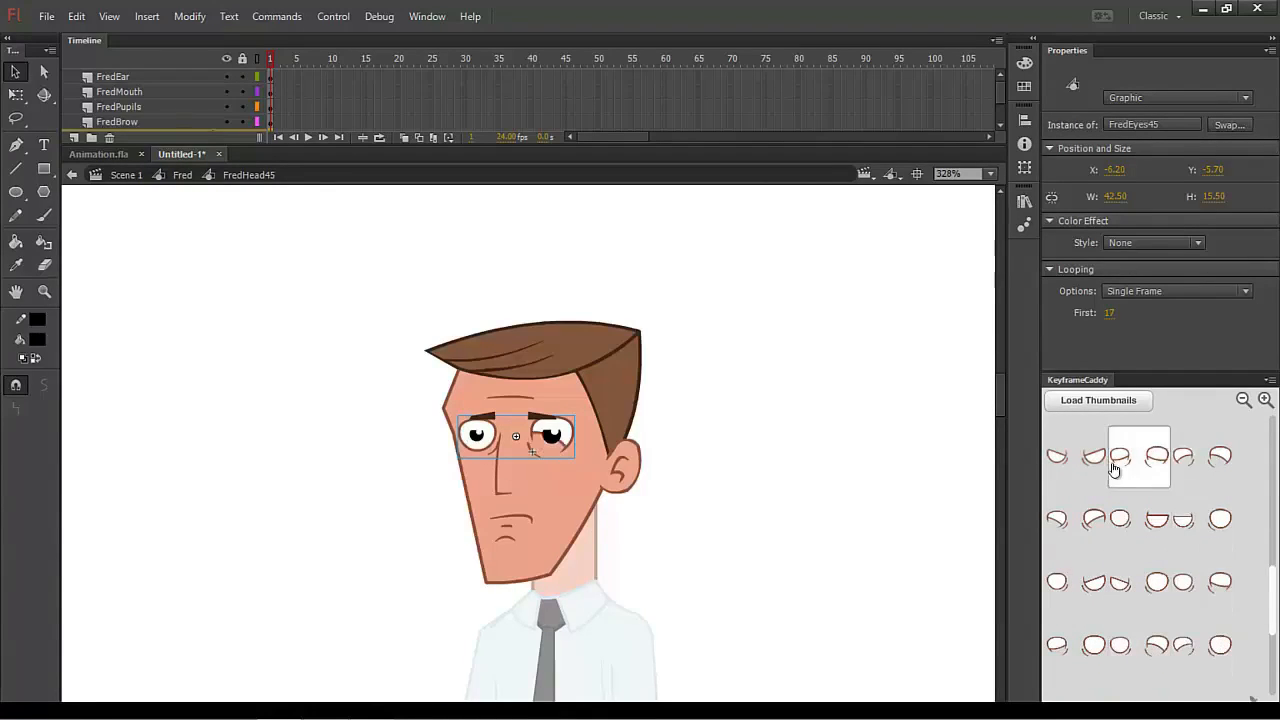
left_click(1188, 470)
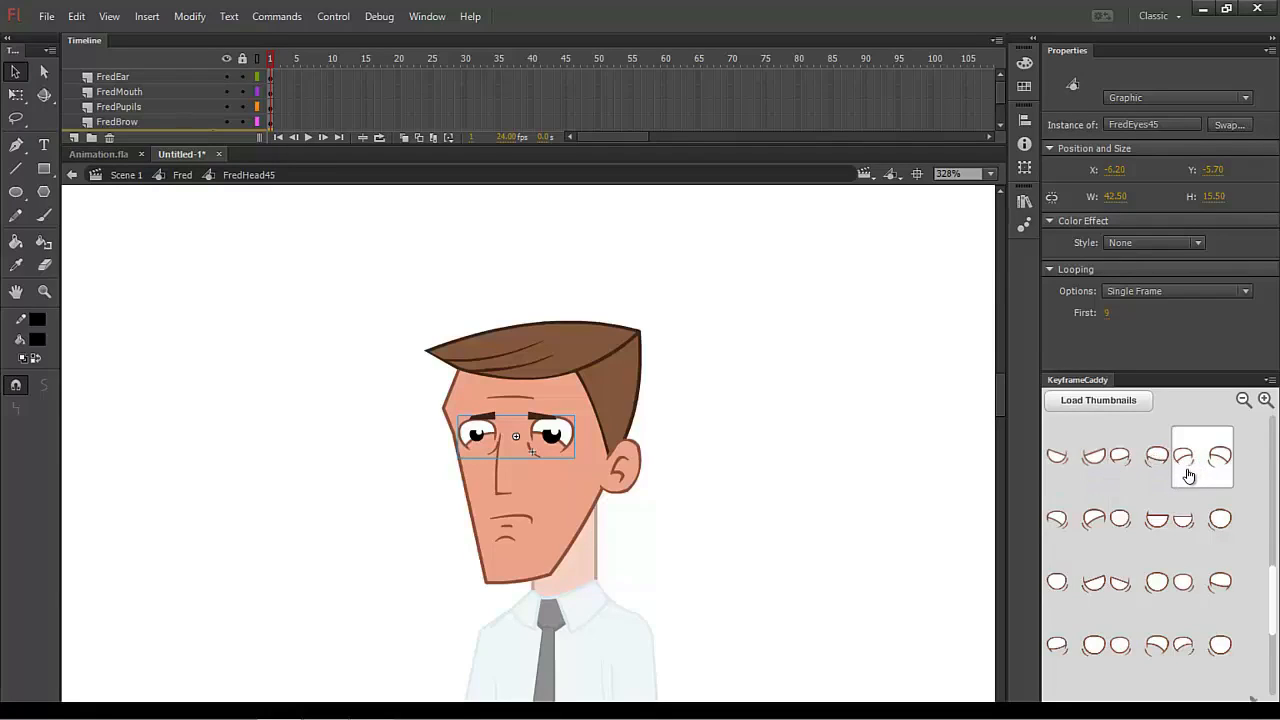
- Swap Fred's eyes to the half-closed drawing 6
left_click_drag(1275, 590, 1267, 476)
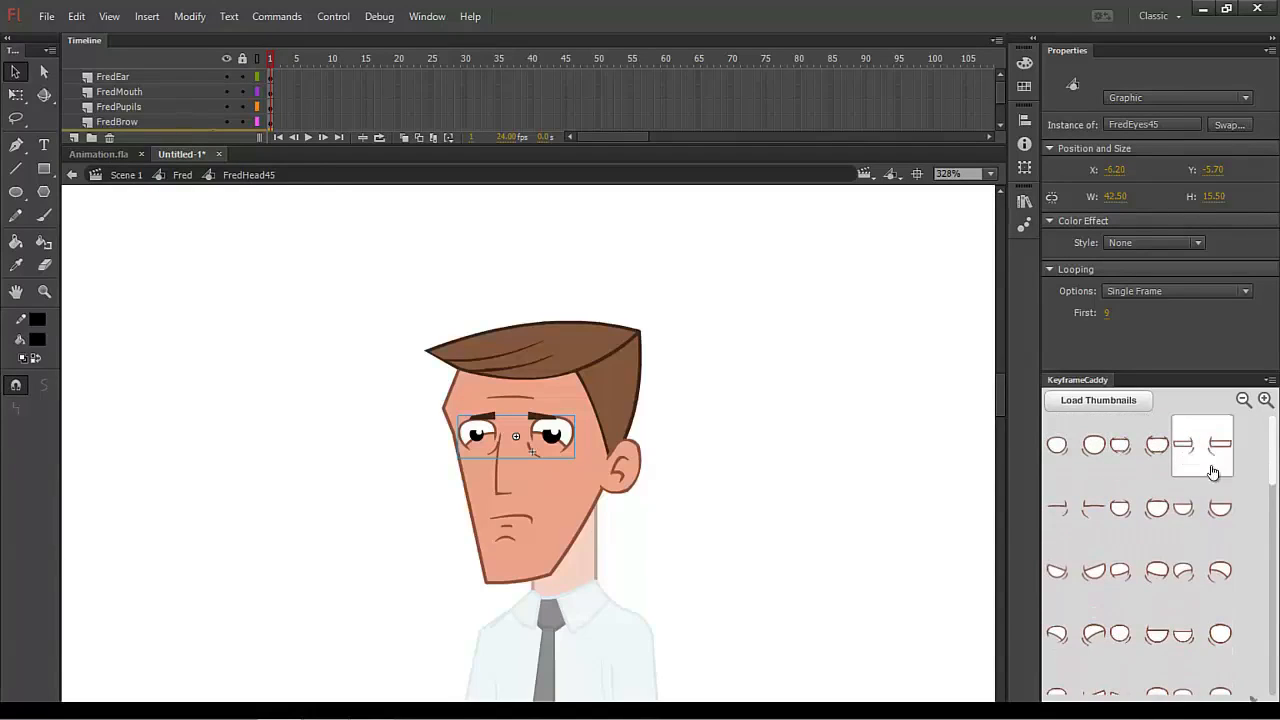
left_click(1165, 518)
left_click(1184, 512)
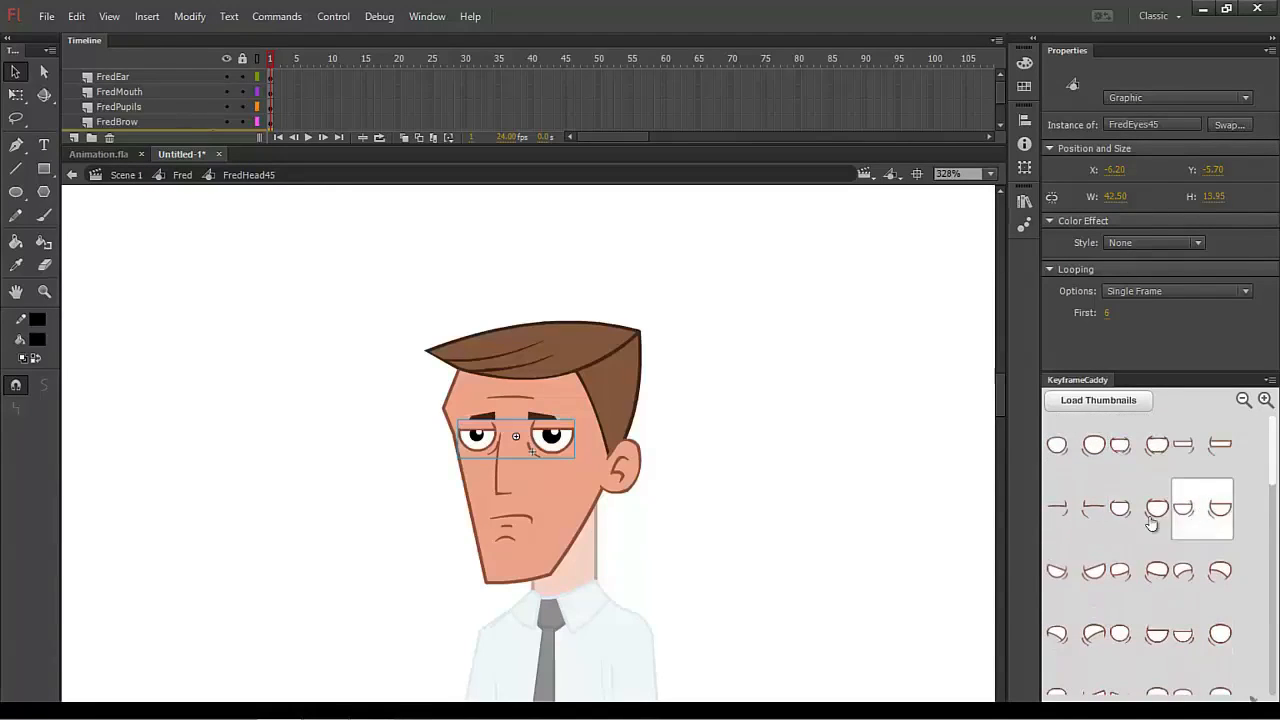
- Load the FredPupils thumbnails, try pupil drawing 3, and swap the pupils to drawing 1
left_click(697, 429)
left_click(558, 450)
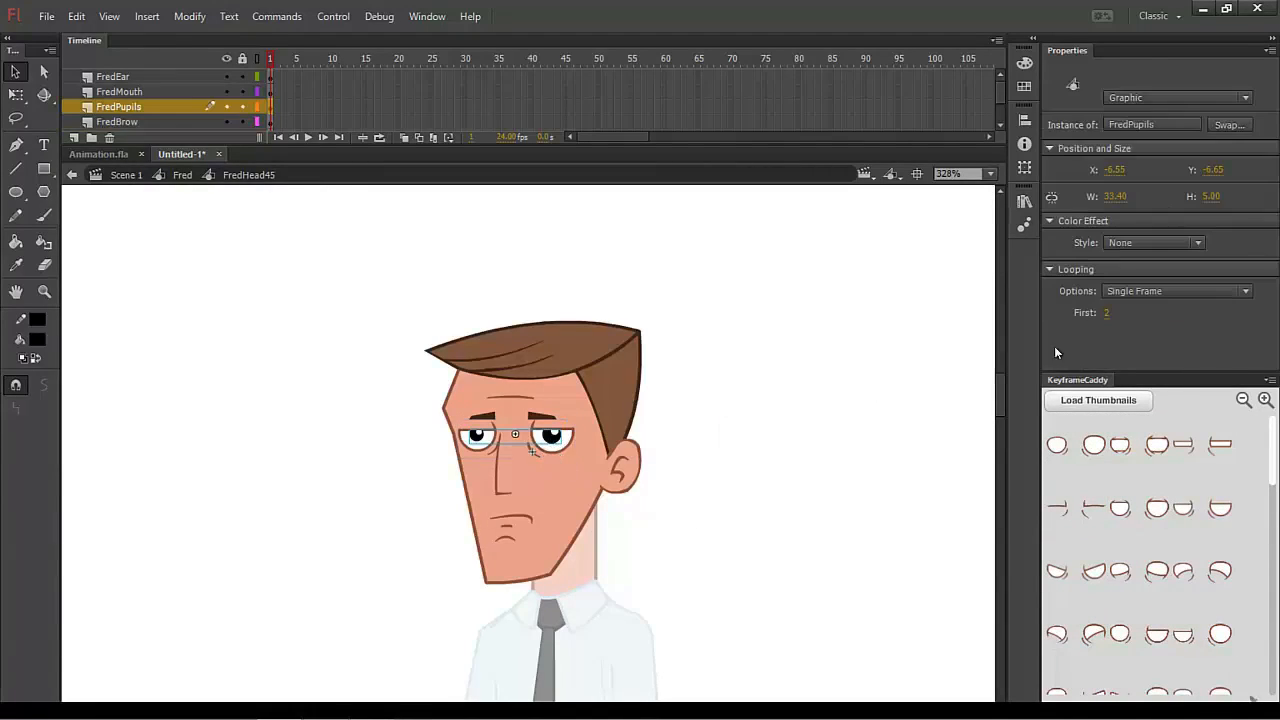
left_click(1134, 405)
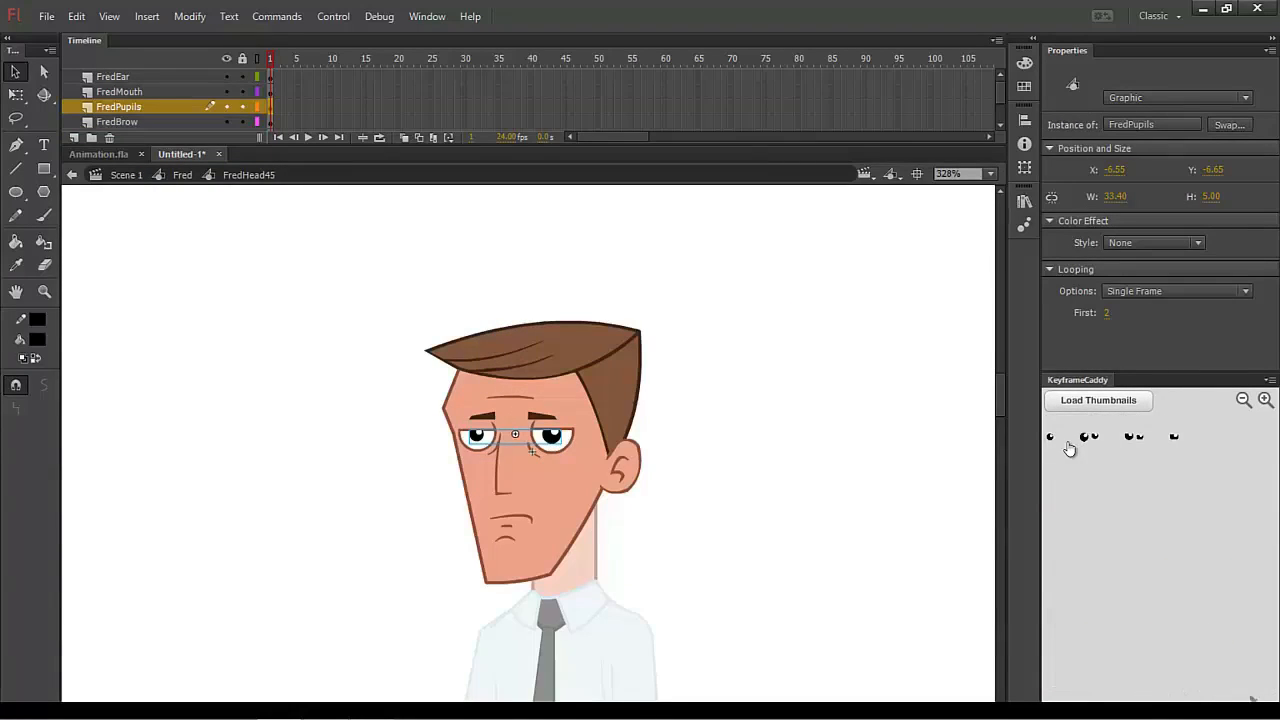
left_click(1155, 447)
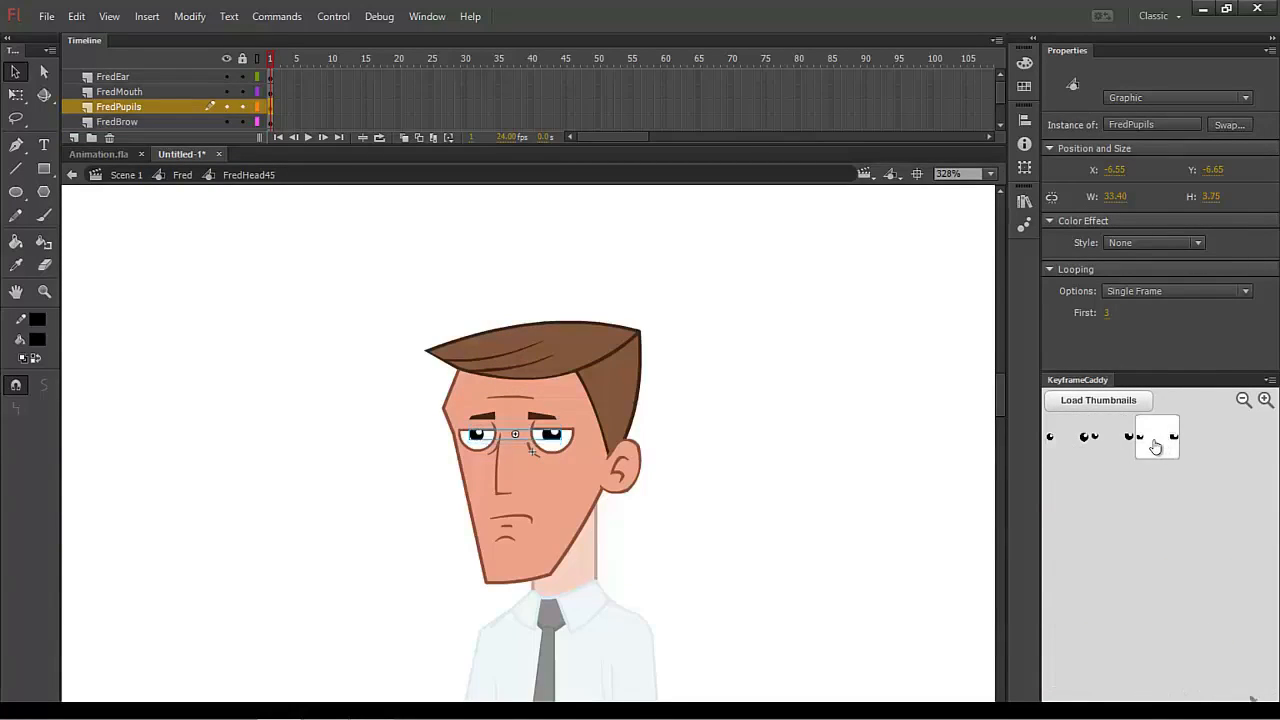
left_click(1075, 447)
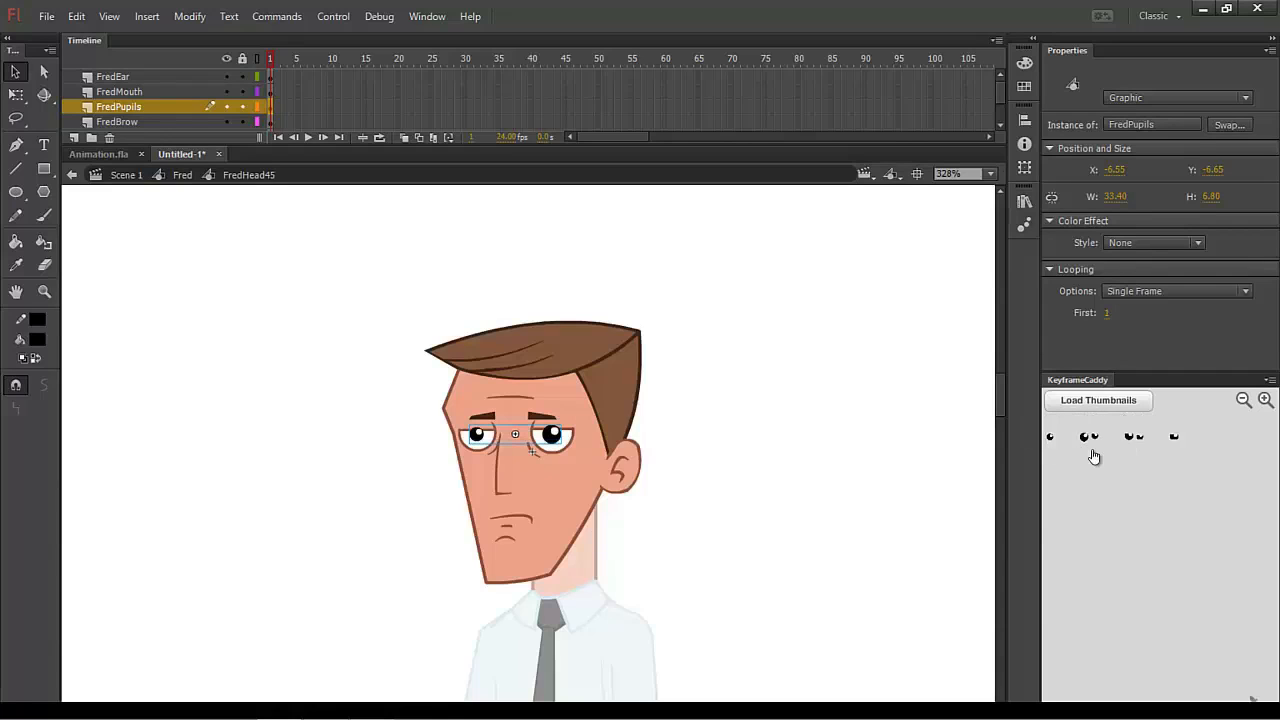
left_click_drag(760, 449, 698, 550)
- Load the FredBrow thumbnails, try eyebrow drawings 3 and 6, and return to drawing 1
left_click(542, 415)
left_click(1134, 406)
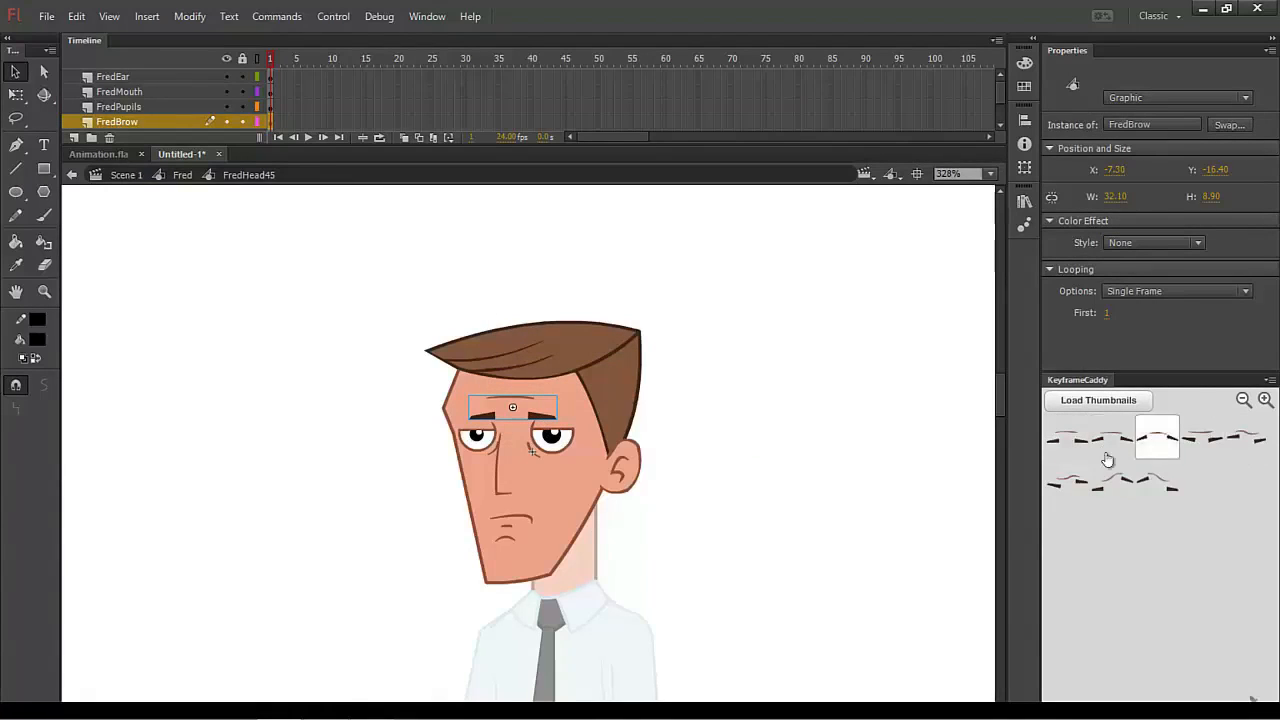
left_click(1161, 447)
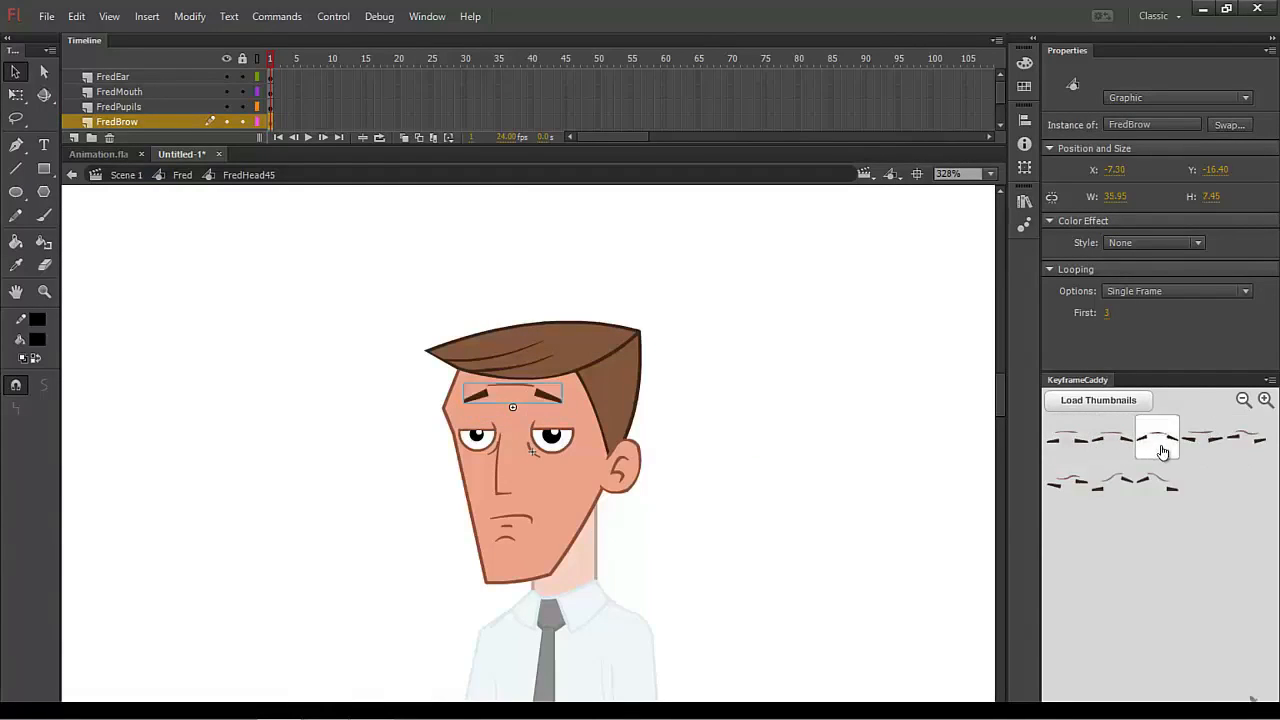
left_click(1208, 446)
left_click(1250, 439)
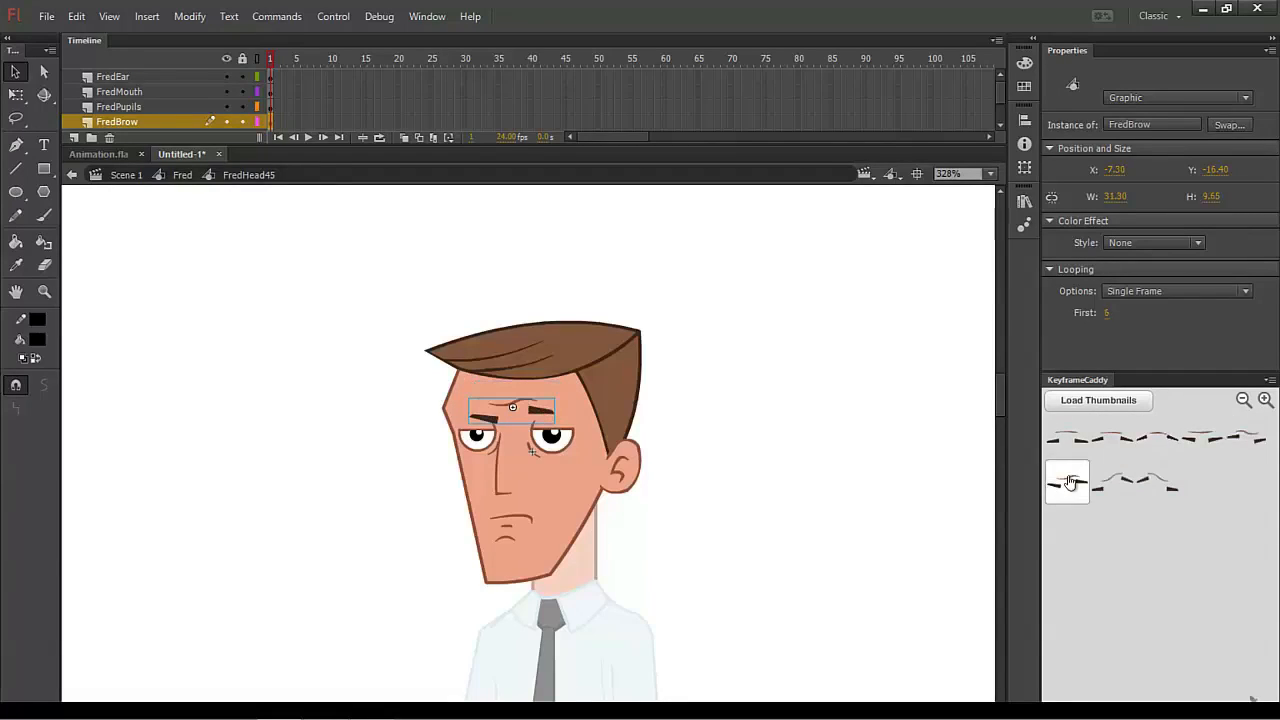
left_click(1068, 442)
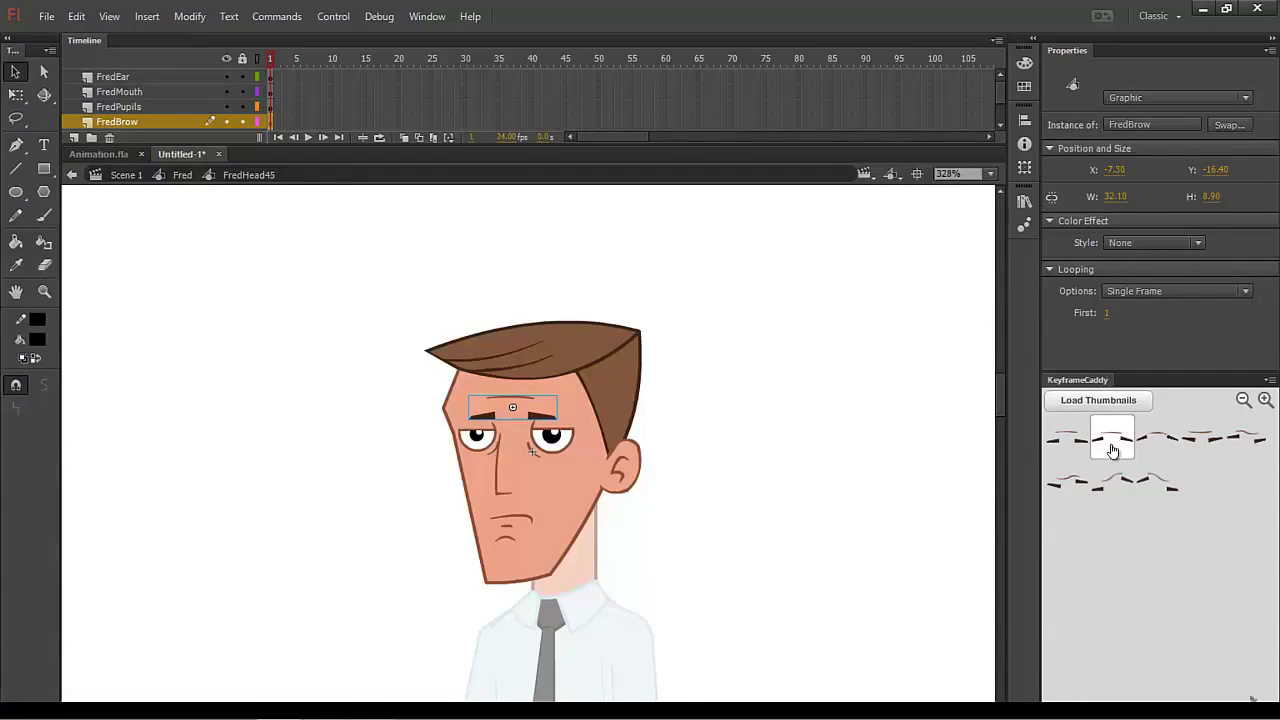
- Load the FredMouth thumbnails, try mouth drawings 12 and 16, and swap the mouth to a toothy smile
left_click(577, 542)
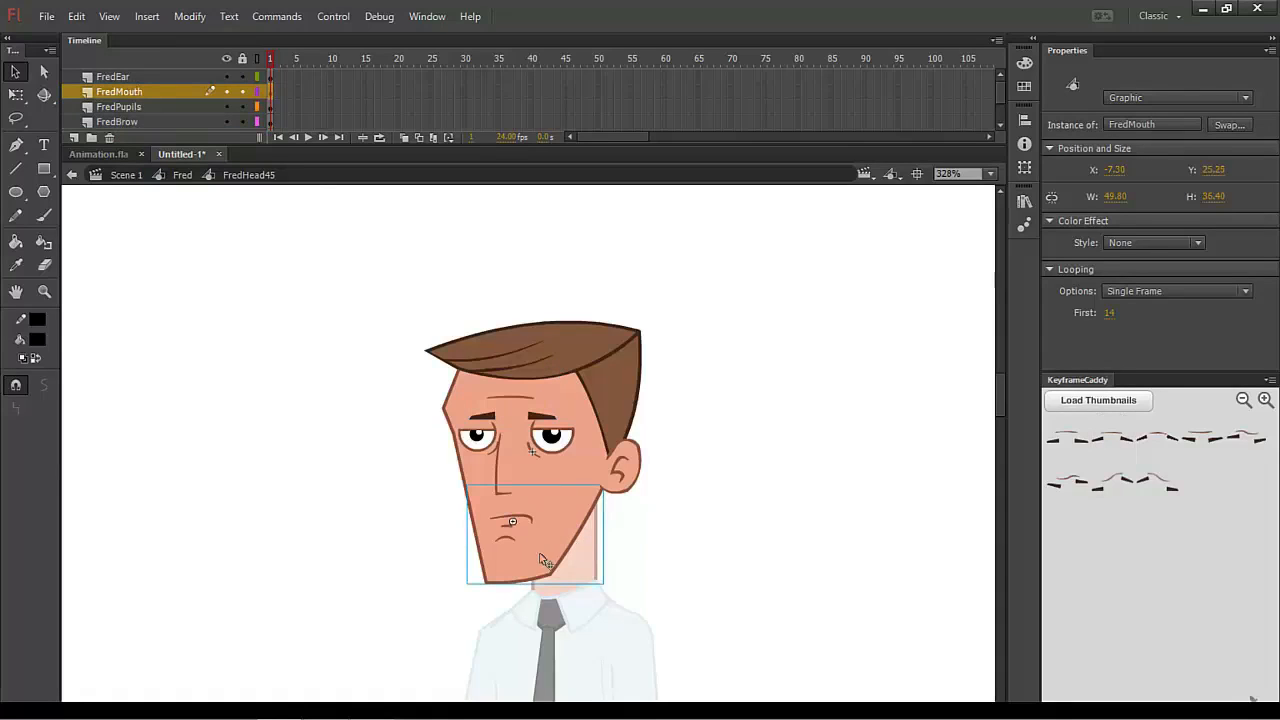
left_click(1134, 400)
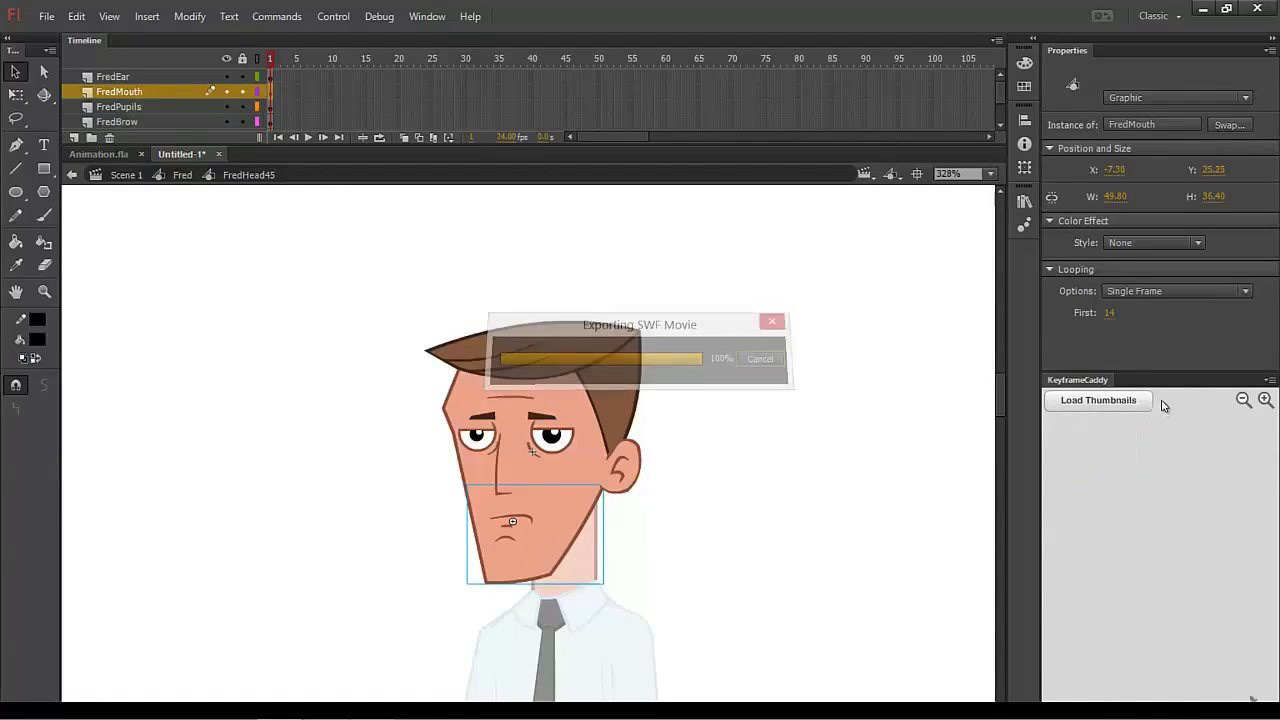
left_click(1158, 486)
left_click(1121, 485)
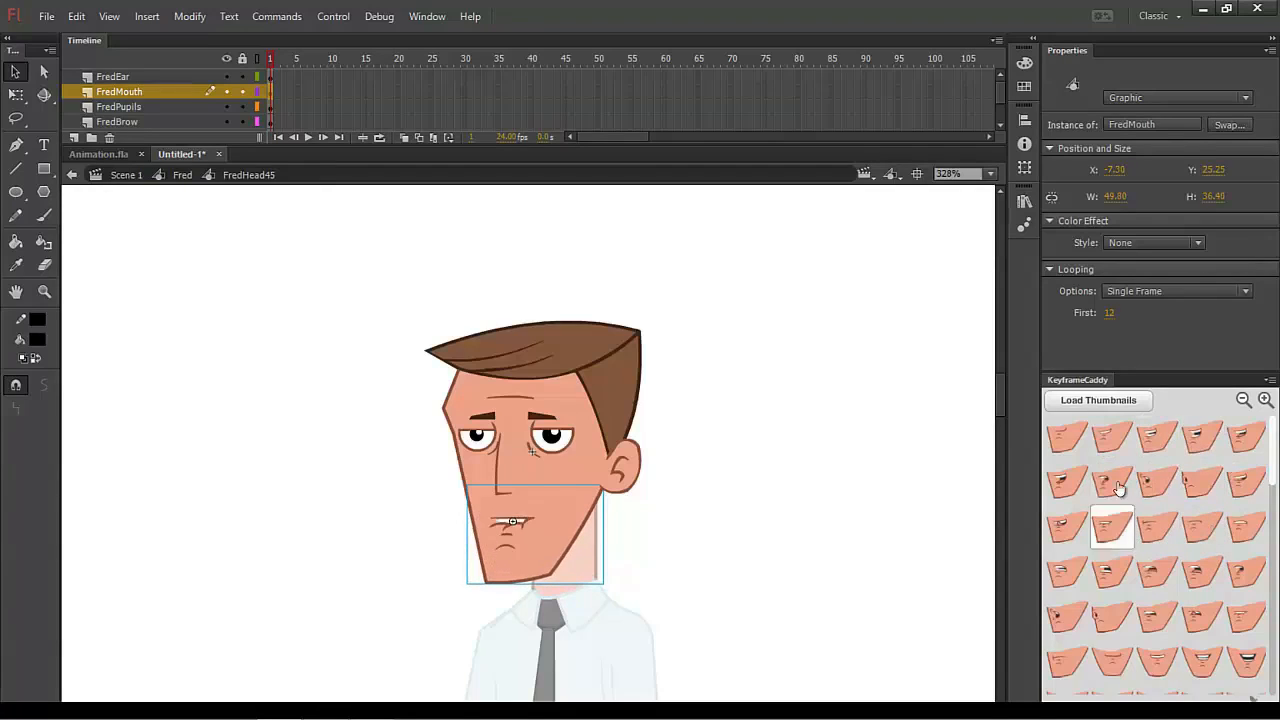
left_click(1205, 440)
left_click(1064, 614)
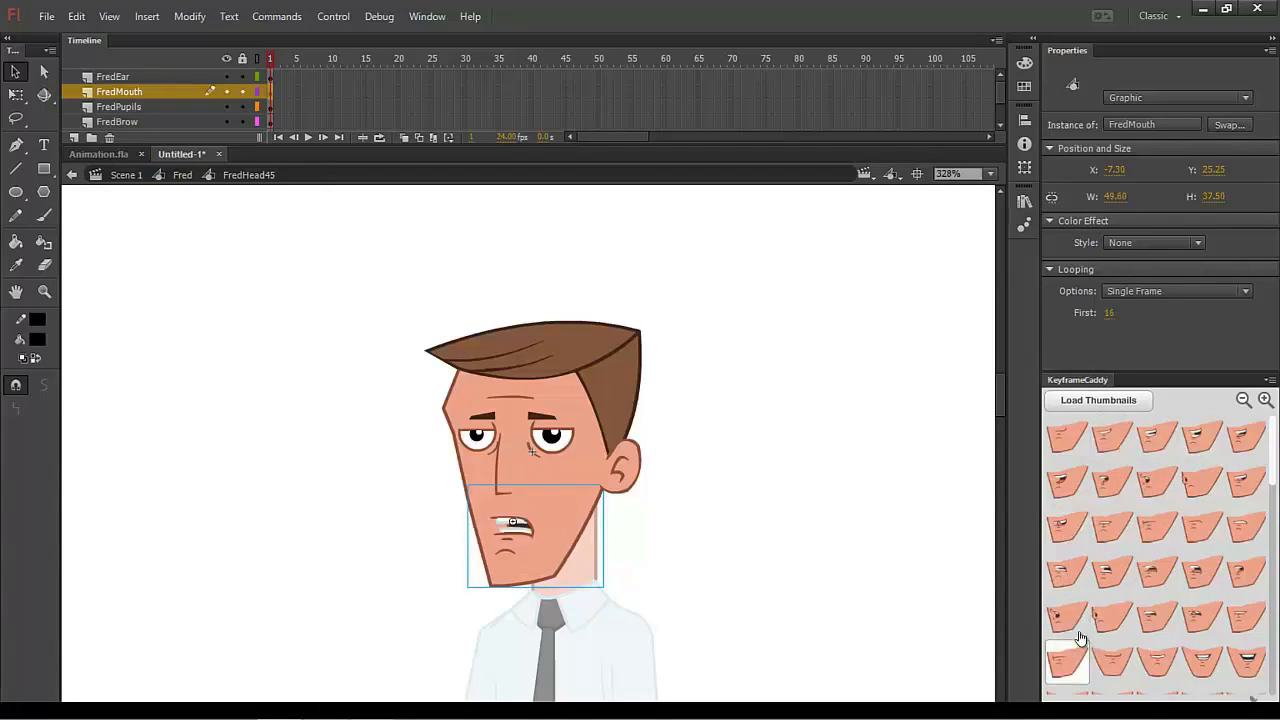
left_click(1110, 440)
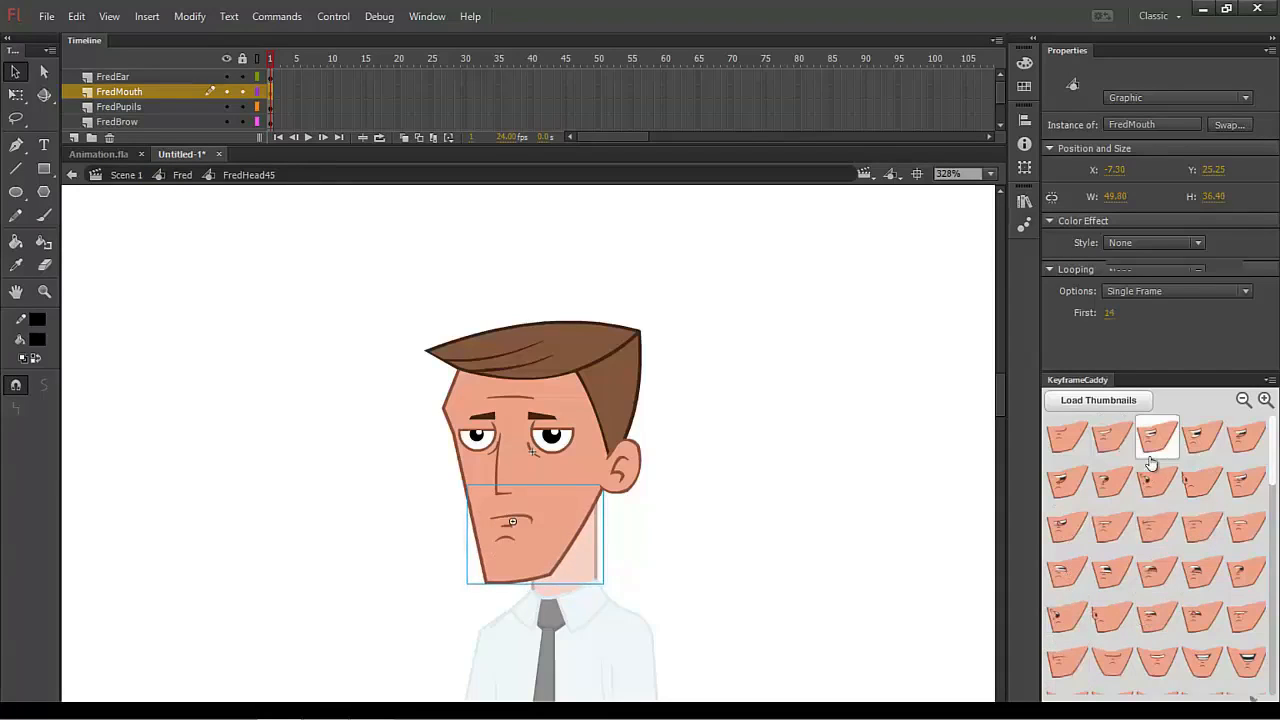
left_click_drag(823, 458, 771, 603)
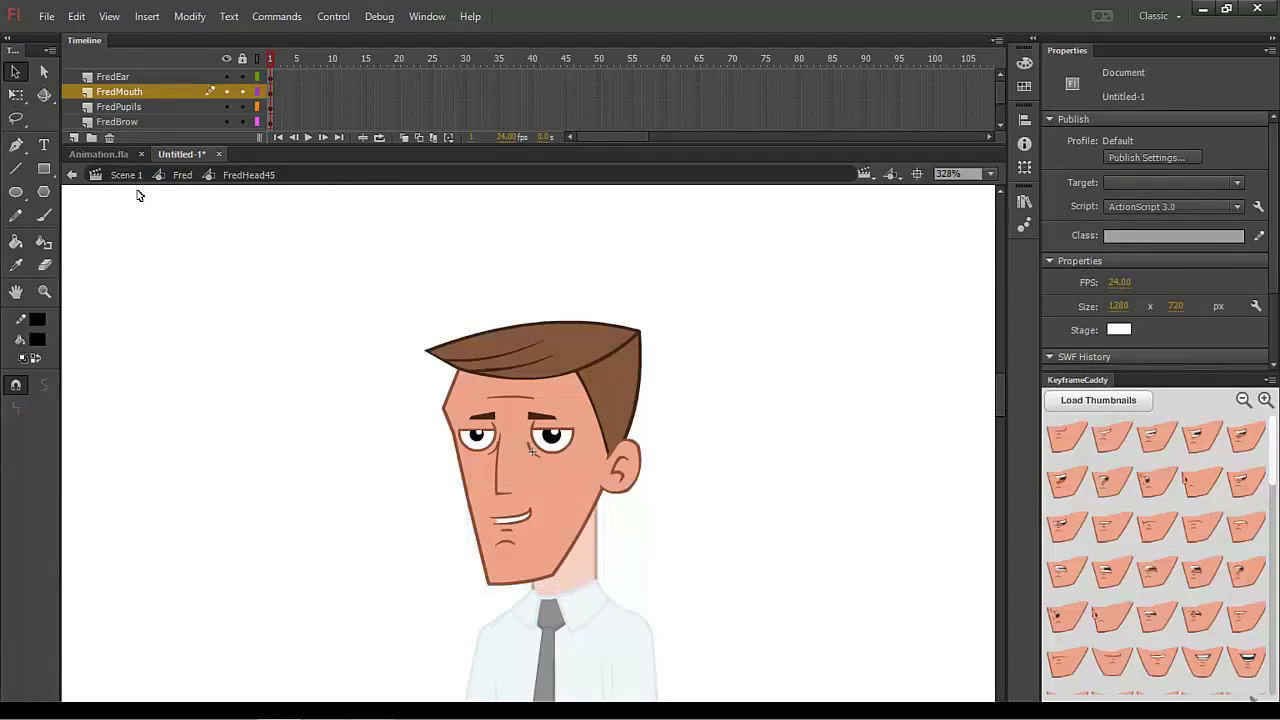
- Return to Scene 1 and show Fred's whole figure beside the cloudkid.com text
left_click(180, 175)
left_click(141, 184)
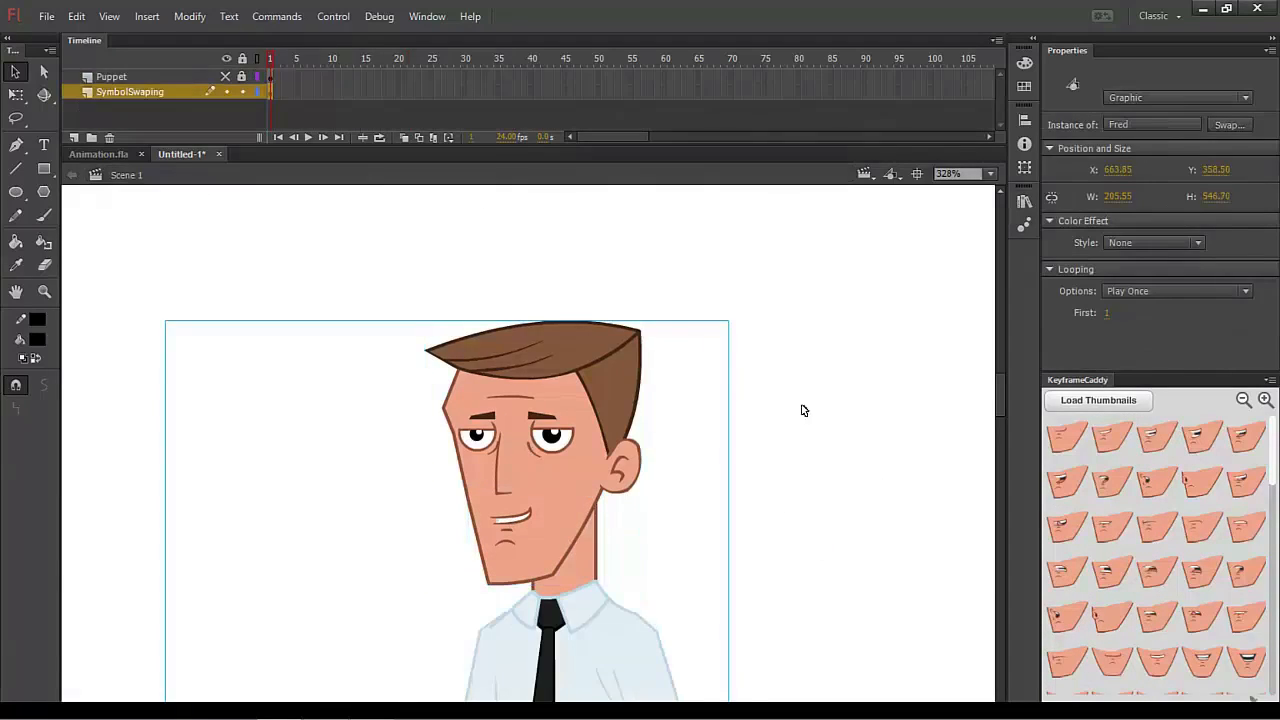
left_click_drag(803, 410, 785, 305)
key("ctrl+minus")
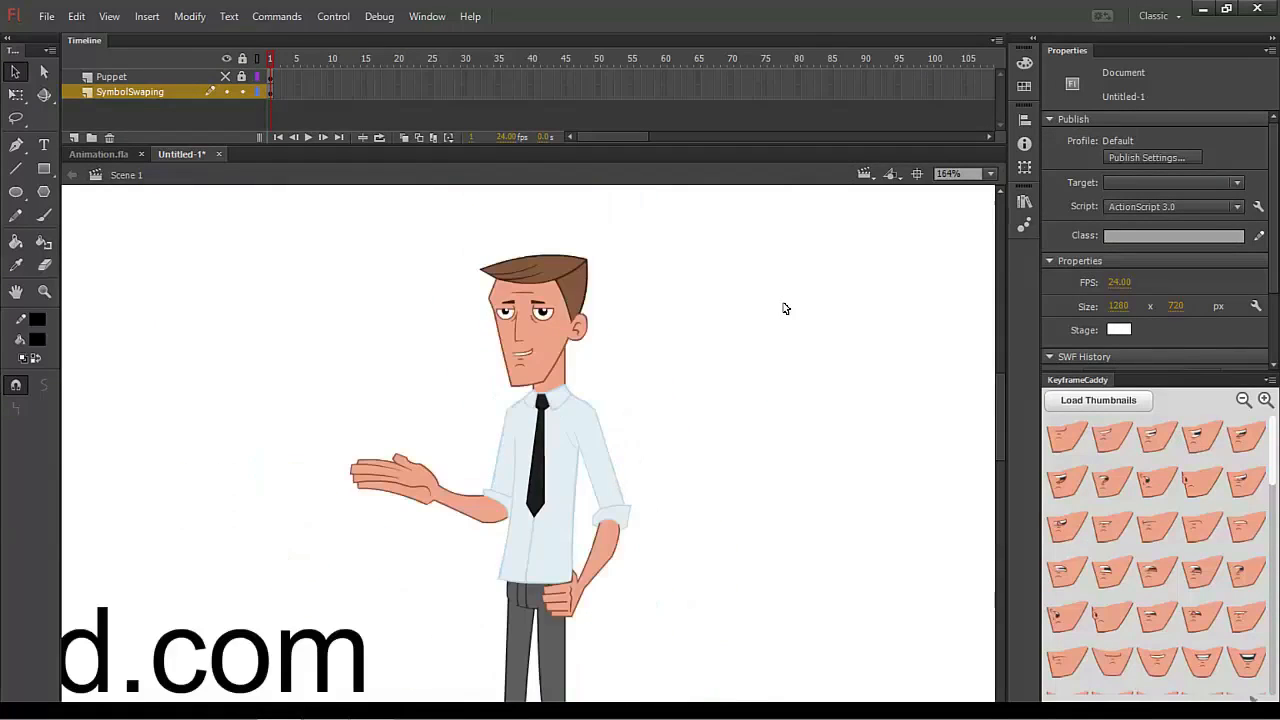
left_click_drag(745, 549, 795, 386)
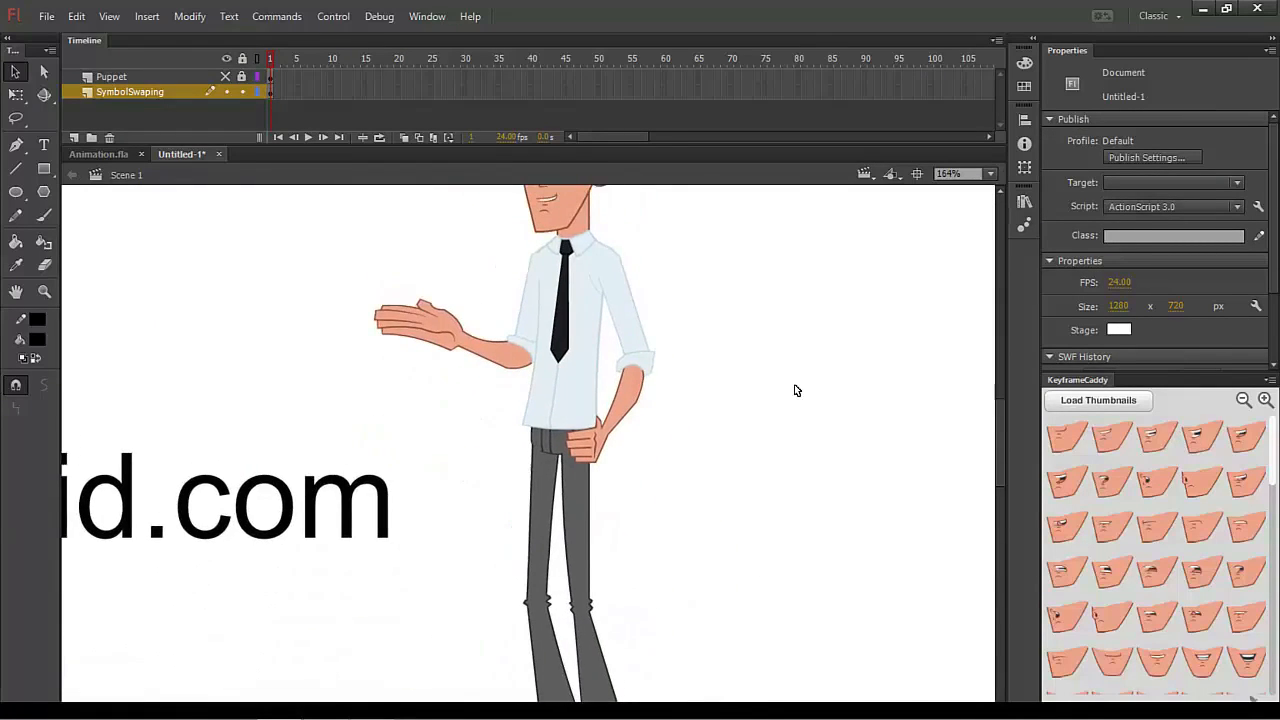
key("ctrl+minus")
left_click_drag(690, 470, 771, 458)
left_click_drag(378, 357, 320, 584)
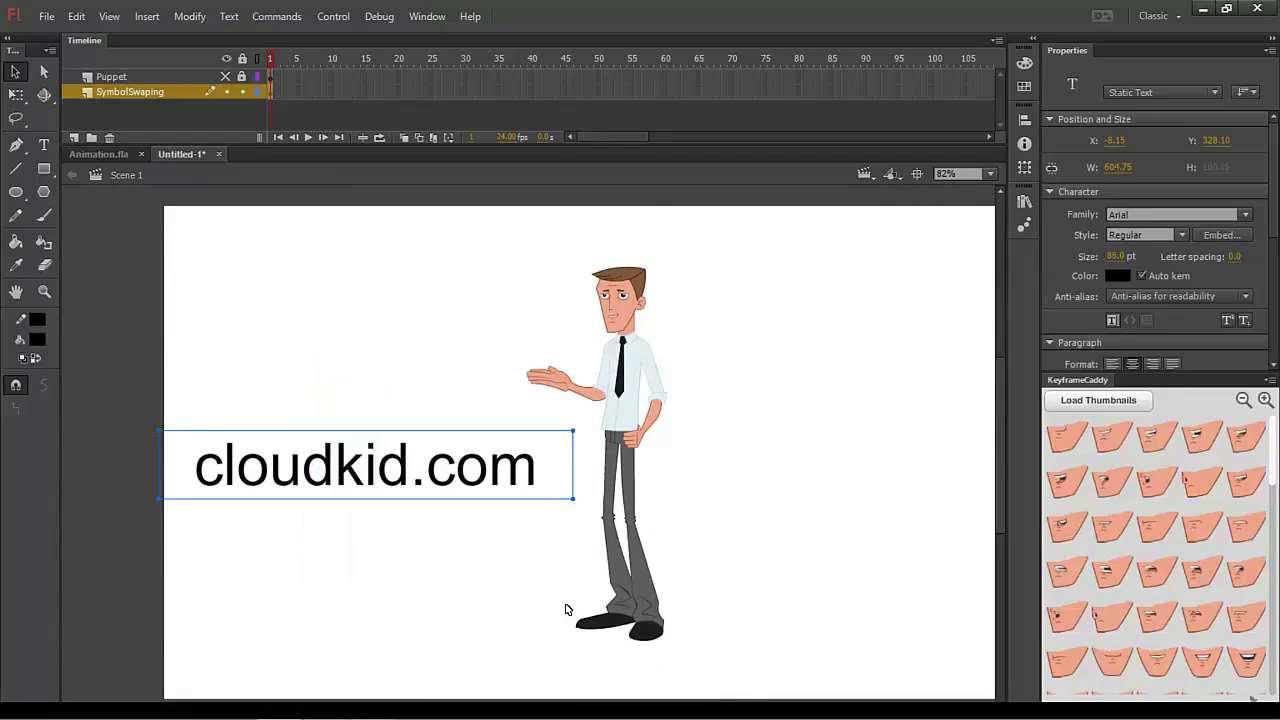
left_click(708, 420)
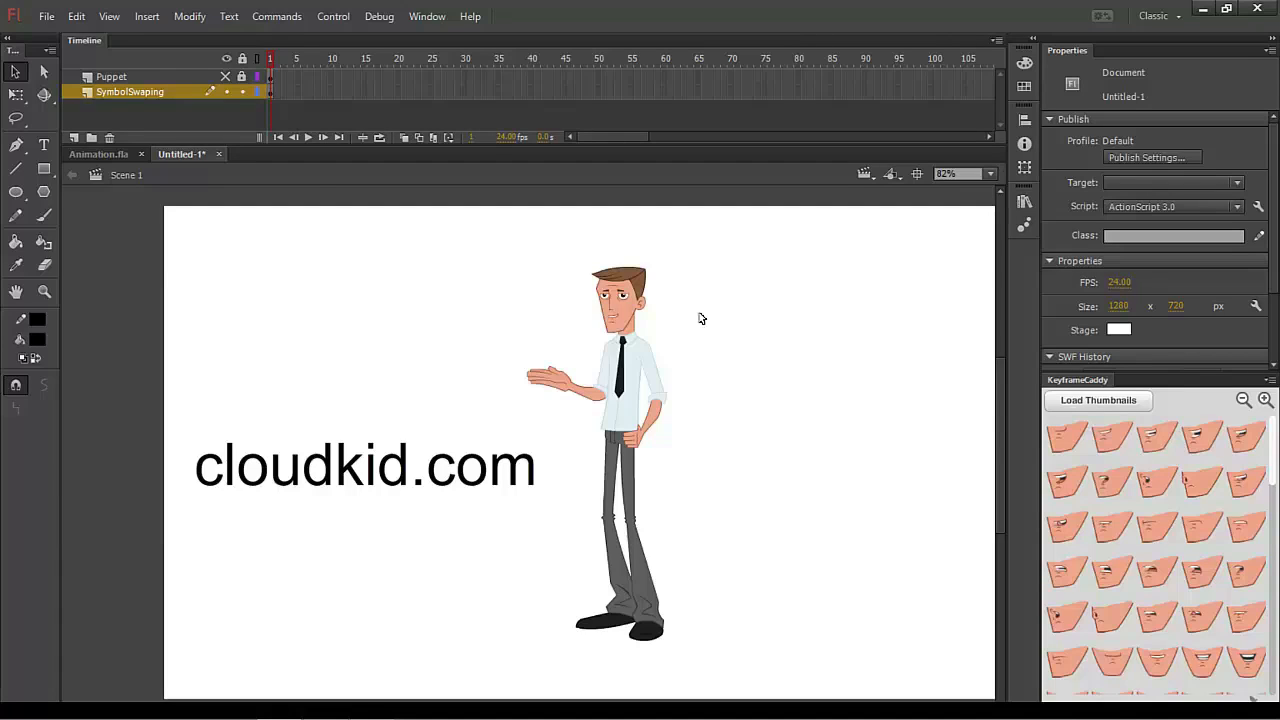
left_click(618, 387)
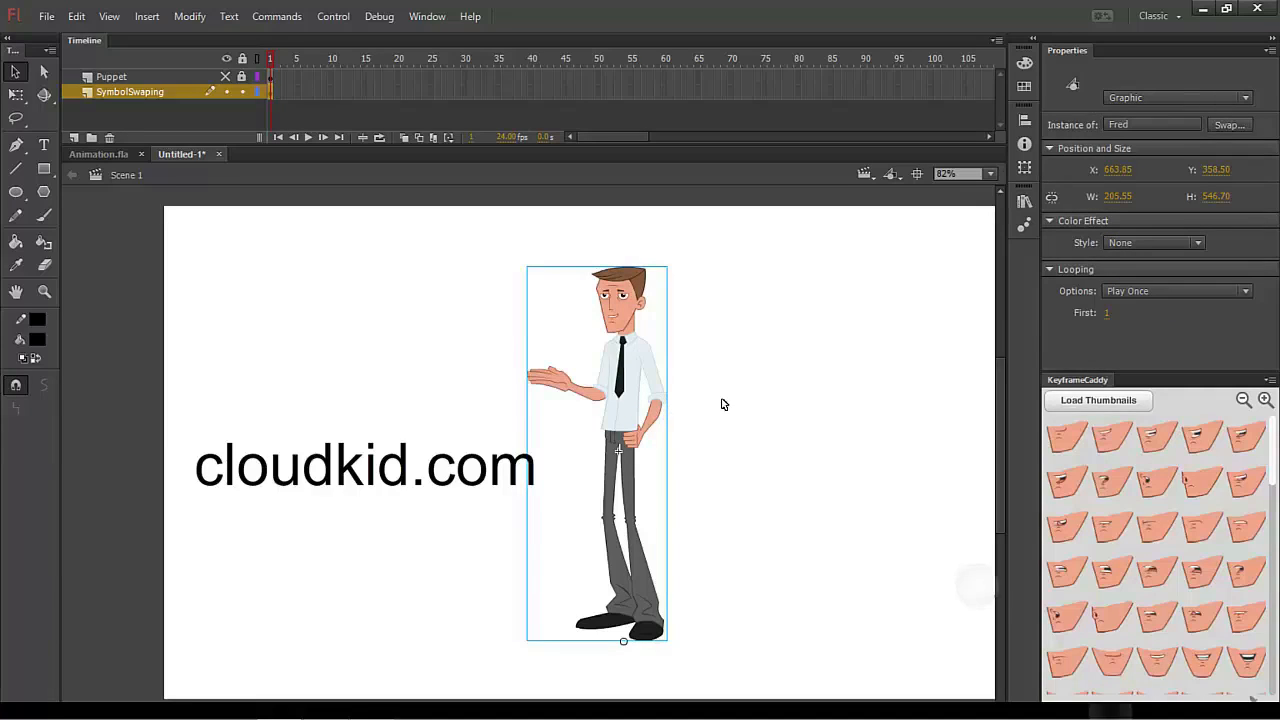
left_click(683, 333)
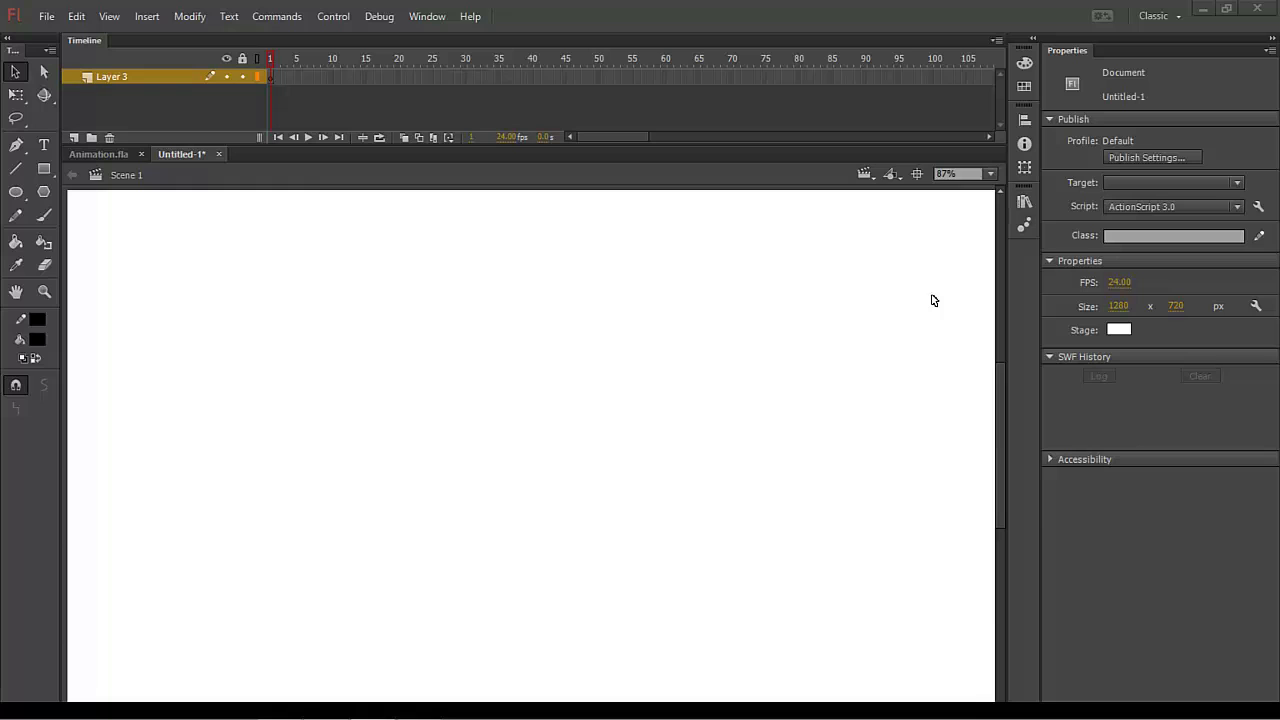
left_click_drag(467, 330, 466, 429)
left_click_drag(452, 350, 483, 371)
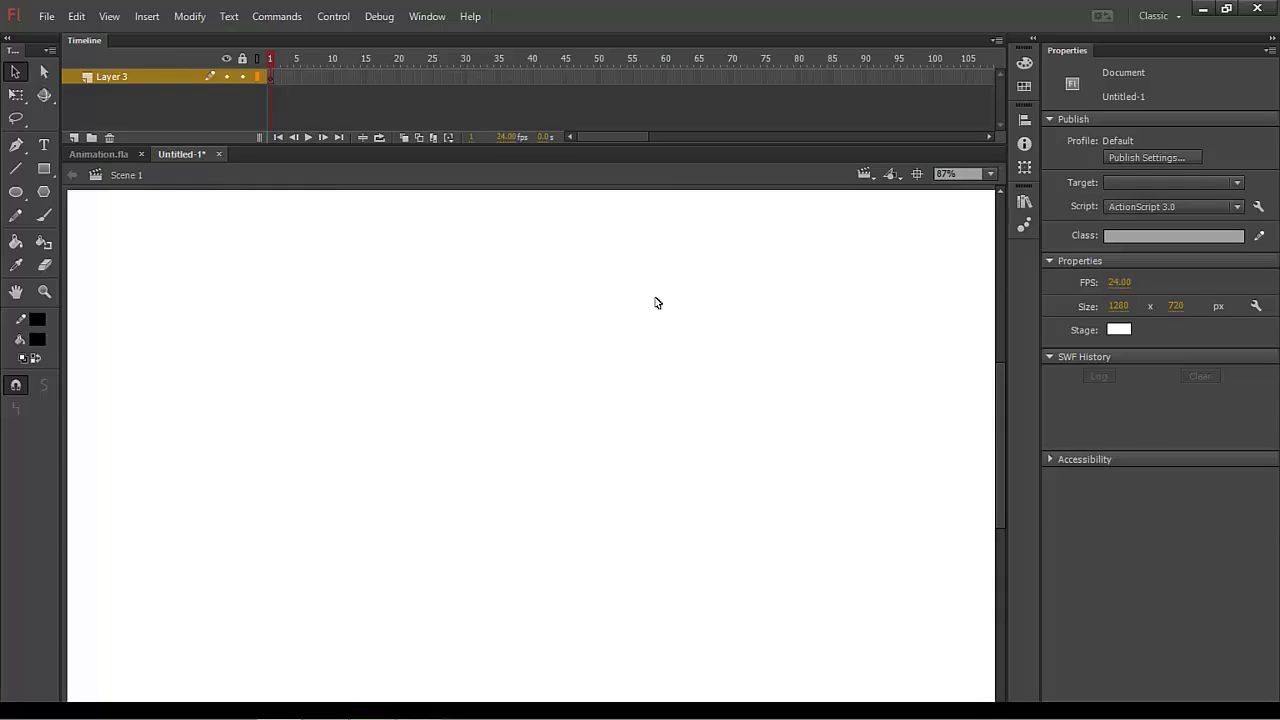
left_click_drag(650, 301, 727, 501)
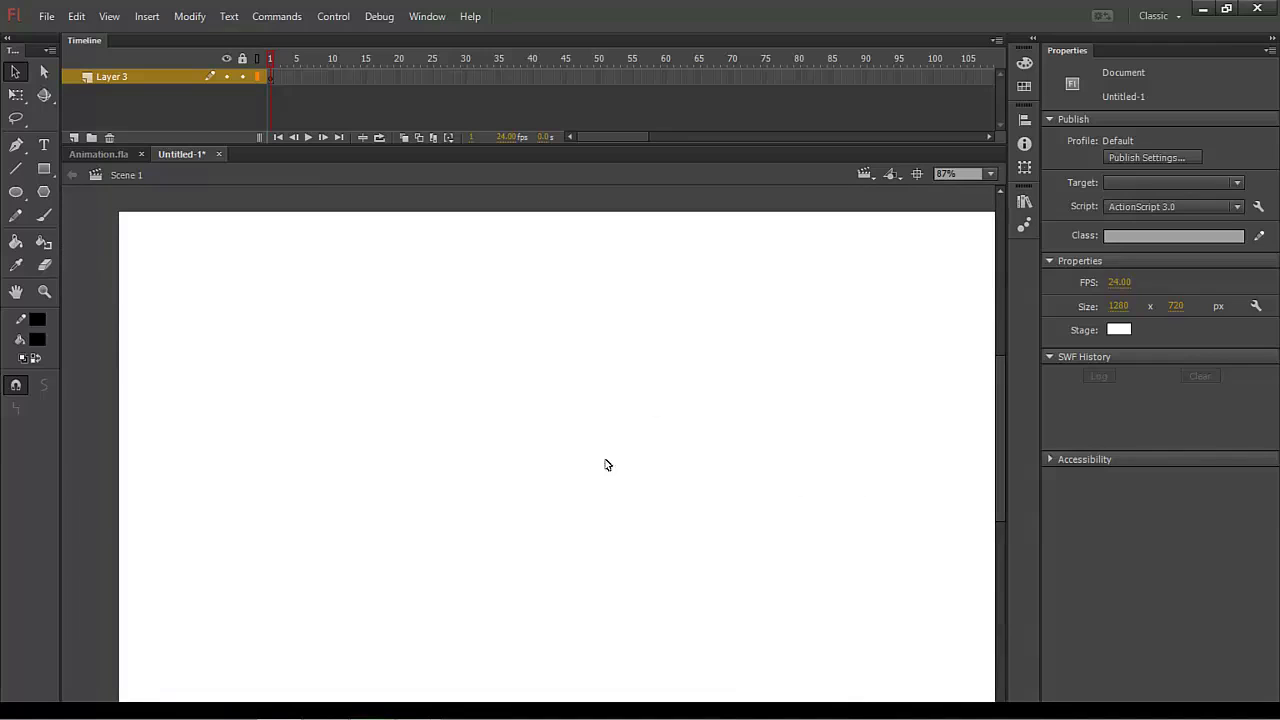
left_click_drag(726, 460, 668, 503)
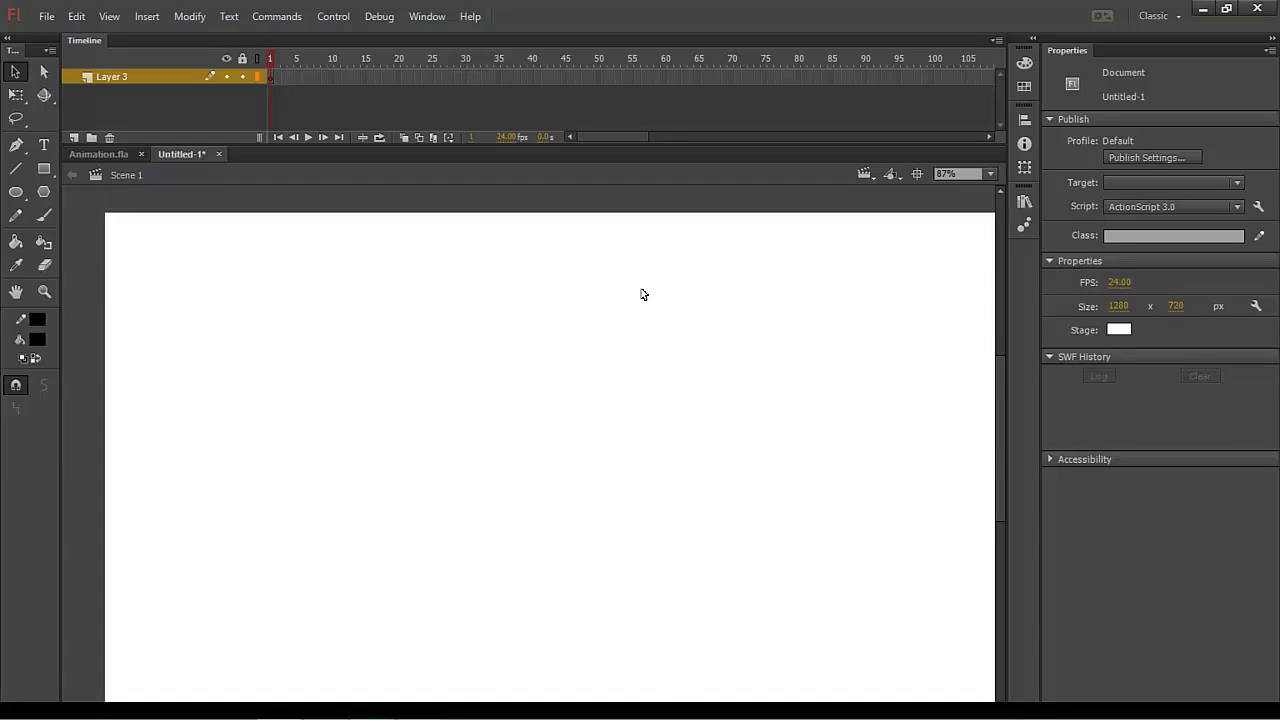
- Select frame 2 on Layer 3 and look up the commands for inserting a frame, keyframe and blank keyframe
left_click(281, 78)
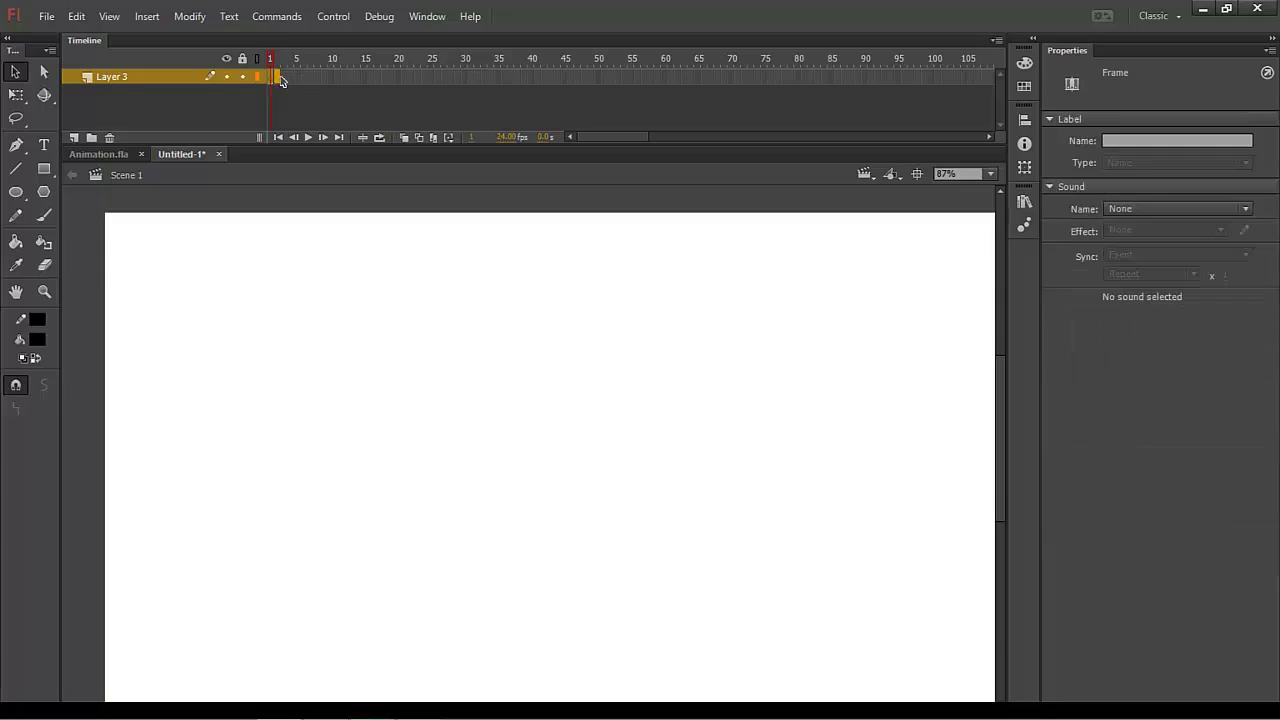
mouse_move(303, 78)
left_mouse_down()
mouse_move(330, 78)
mouse_move(282, 78)
left_mouse_up()
left_click(337, 78)
left_click(276, 90)
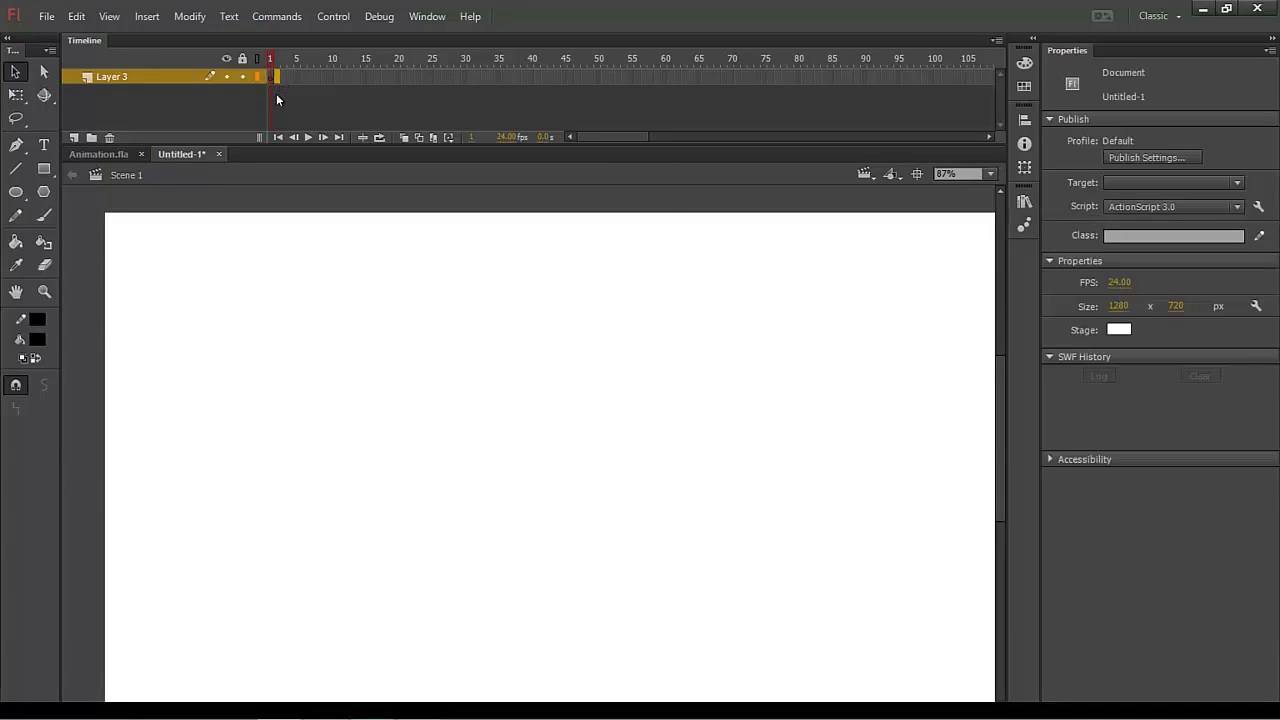
left_click(147, 18)
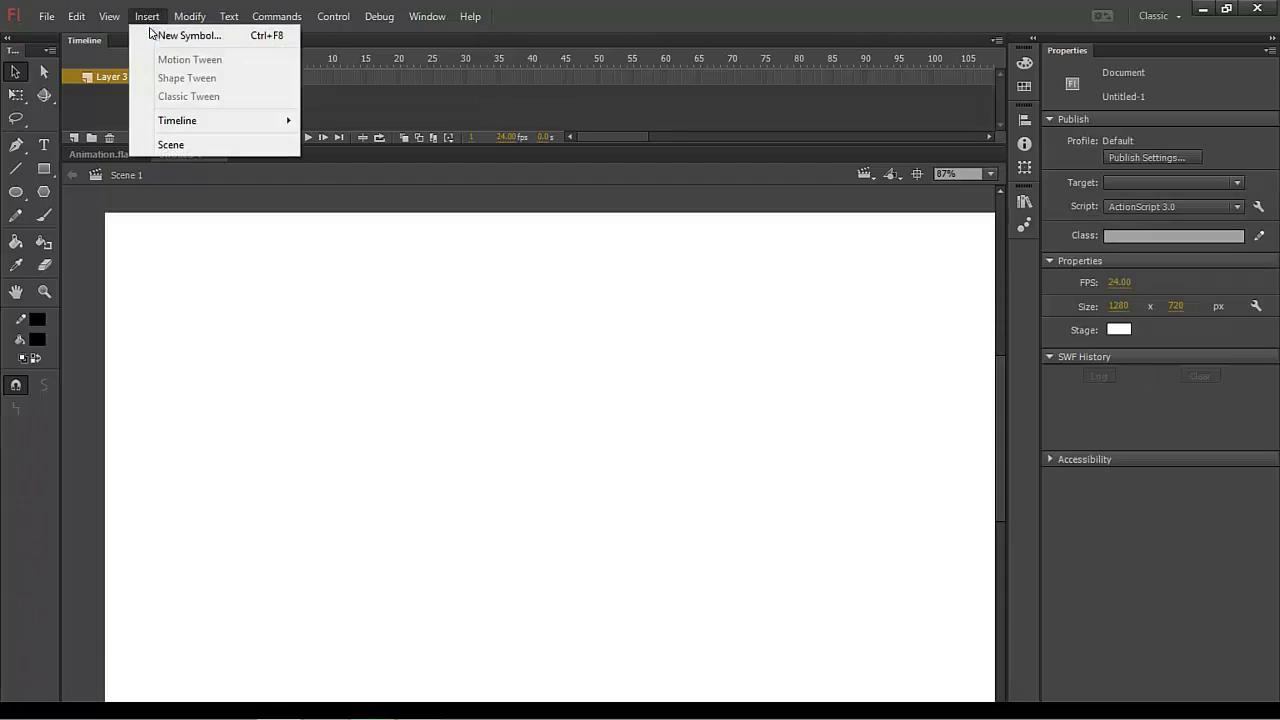
mouse_move(279, 125)
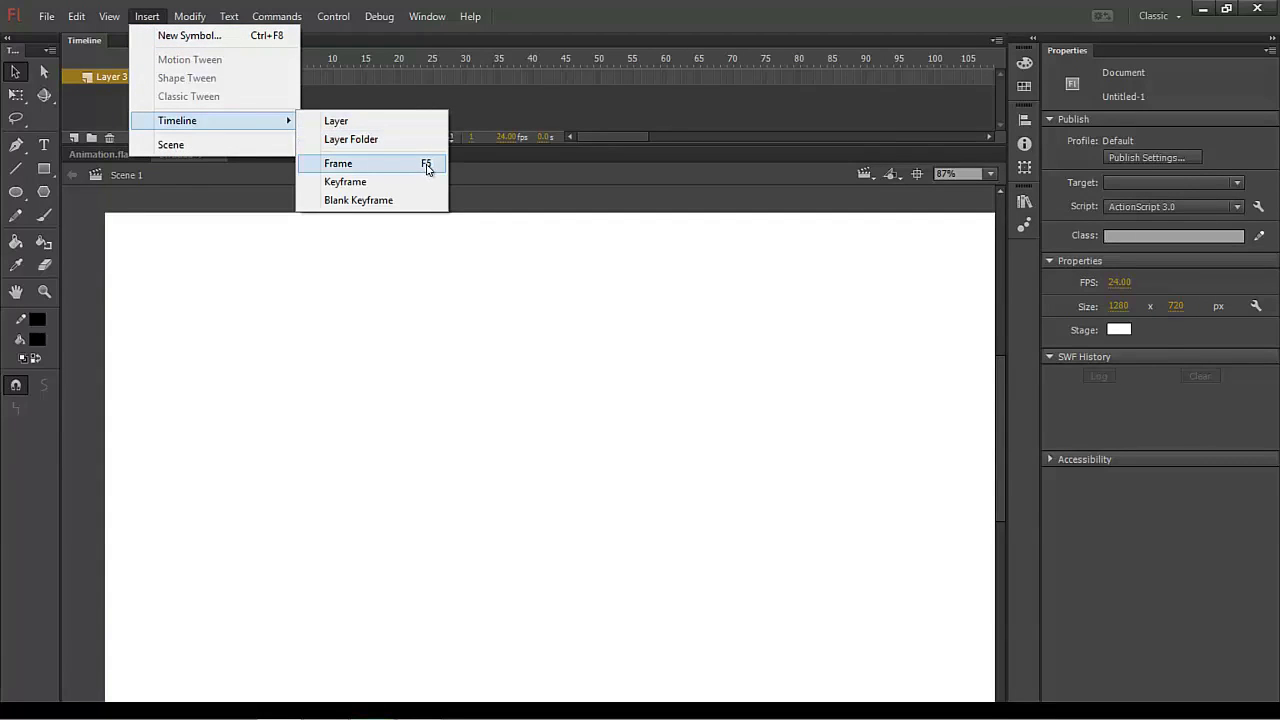
left_click(429, 230)
- Extend the empty Layer 3 to frame 4 by inserting frames
left_click(271, 94)
left_click(271, 77)
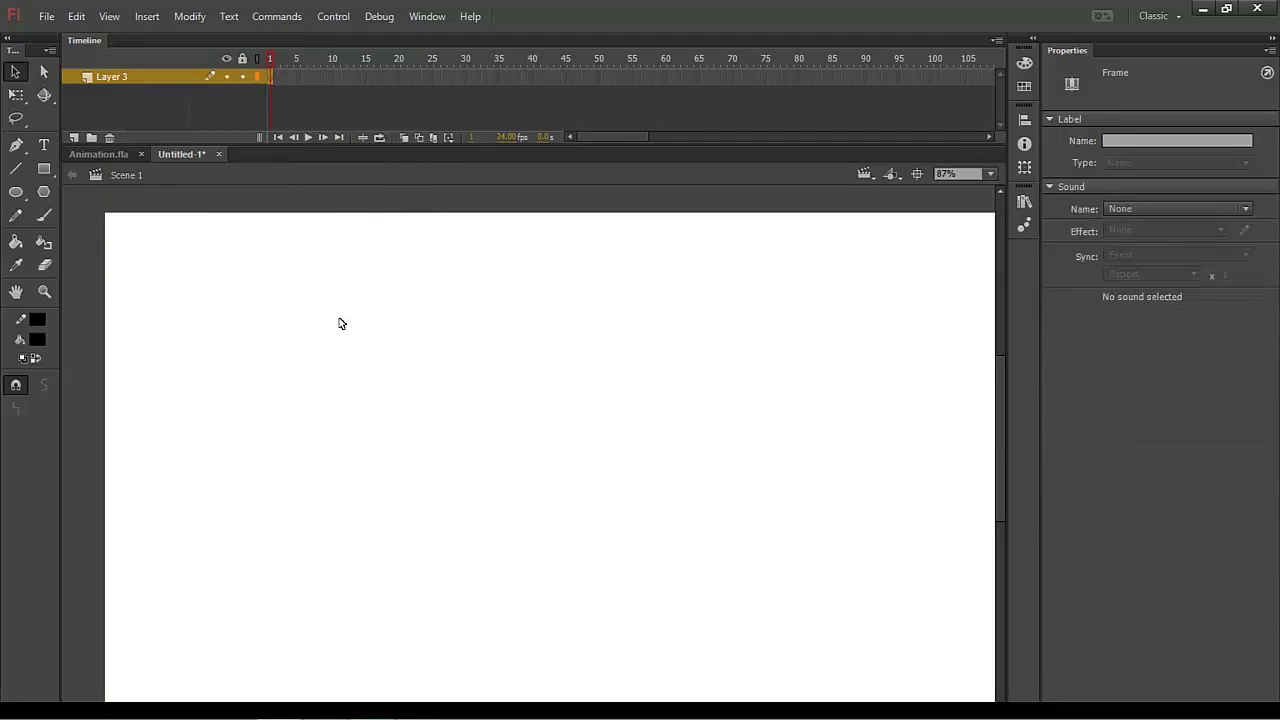
left_click(265, 87)
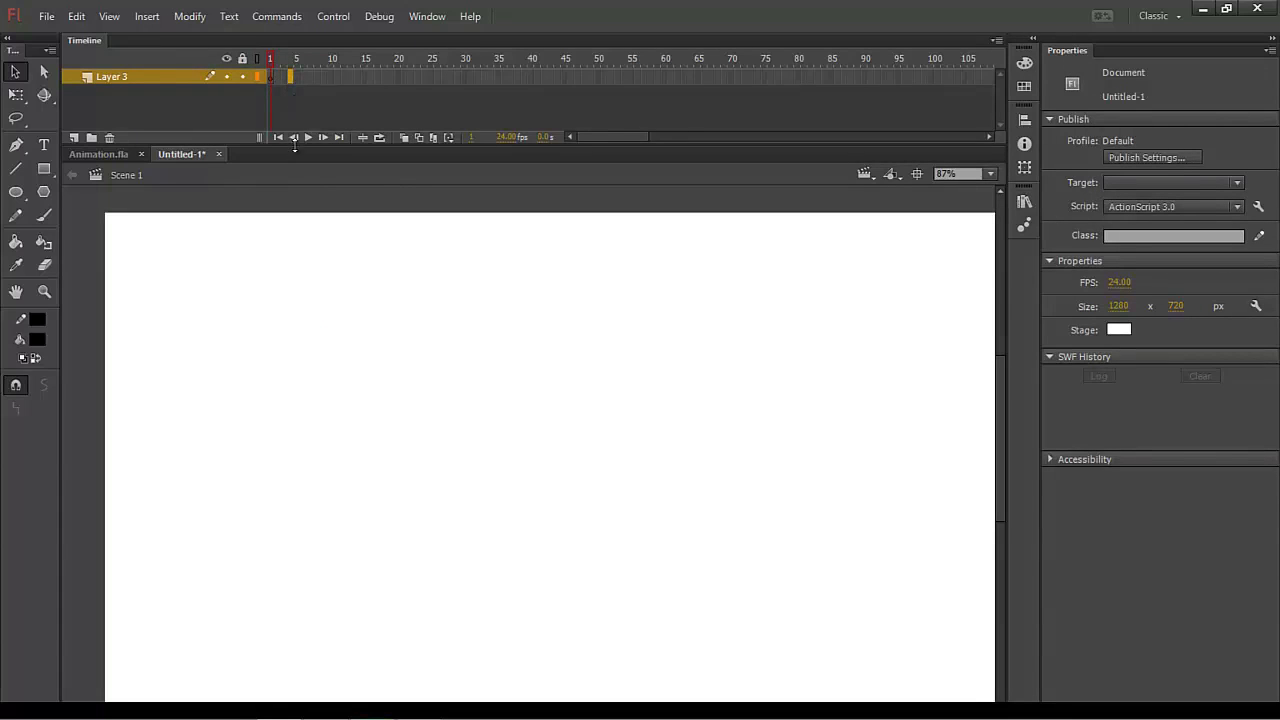
left_click(289, 78)
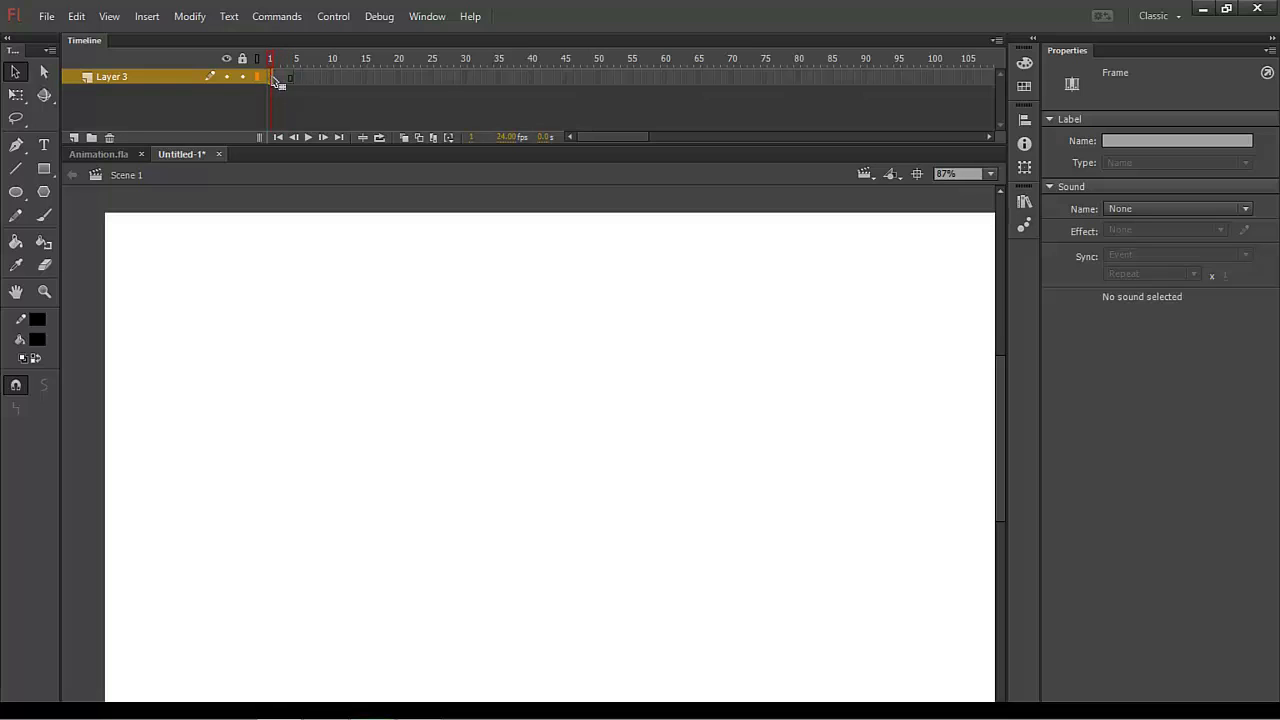
- Brush a cartoon face on frame 1 with two large round eyes, nose, smile, jaw line and ear
key("b")
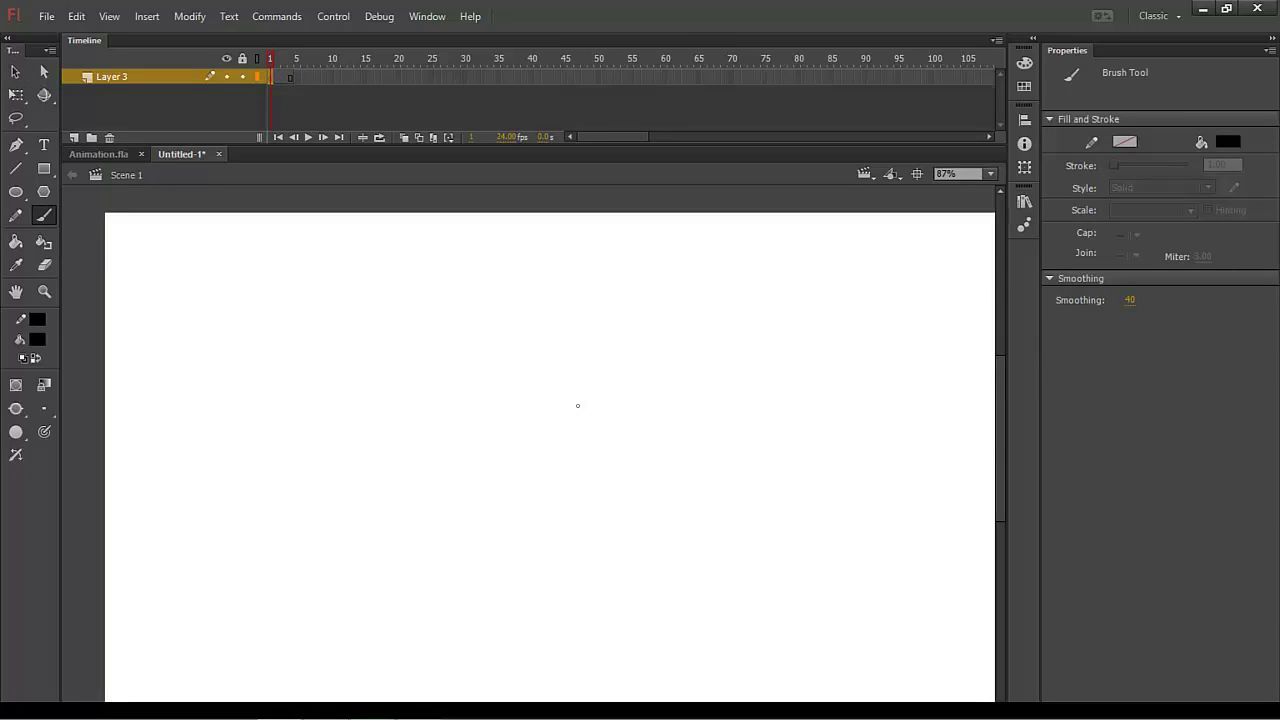
mouse_move(585, 348)
left_mouse_down()
mouse_move(520, 380)
mouse_move(586, 350)
left_mouse_up()
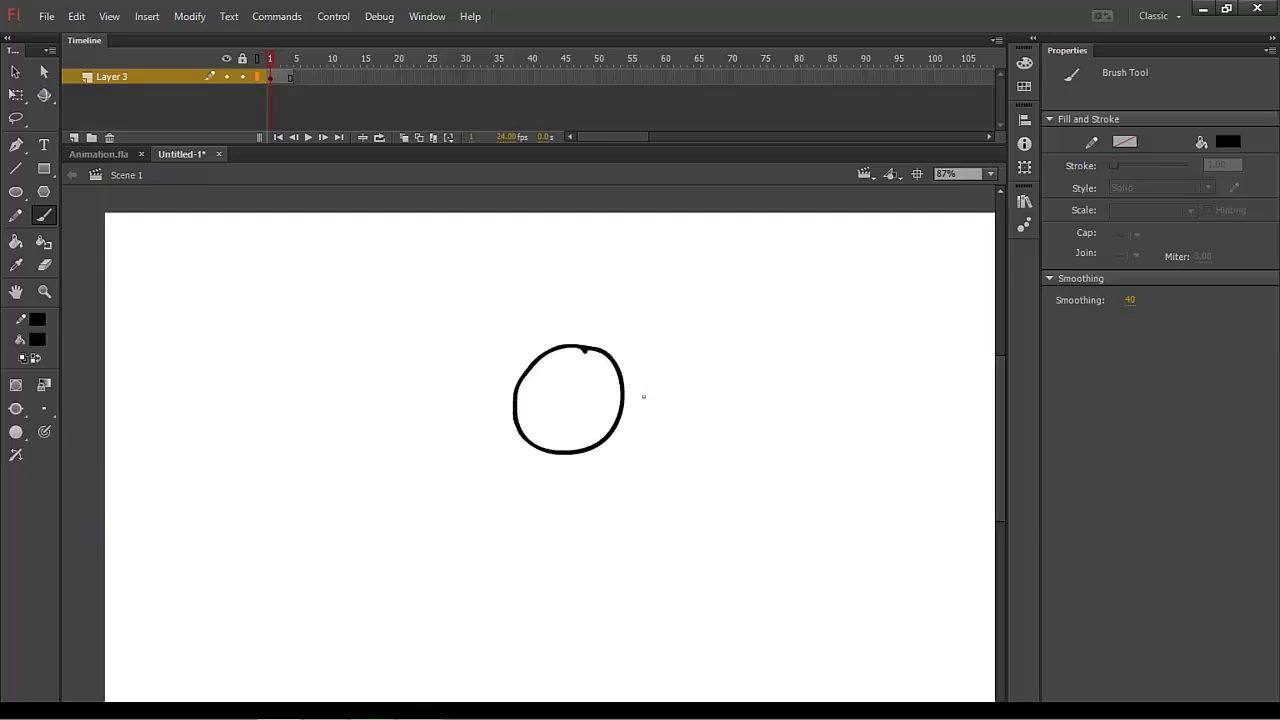
mouse_move(514, 413)
left_mouse_down()
mouse_move(471, 457)
mouse_move(490, 469)
left_mouse_up()
mouse_move(542, 354)
left_mouse_down()
mouse_move(457, 420)
mouse_move(479, 442)
left_mouse_up()
left_click_drag(505, 399, 554, 408)
mouse_move(492, 479)
left_mouse_down()
mouse_move(546, 489)
mouse_move(540, 480)
left_mouse_up()
mouse_move(461, 438)
left_mouse_down()
mouse_move(442, 524)
mouse_move(493, 550)
mouse_move(622, 531)
mouse_move(658, 478)
left_mouse_up()
left_click_drag(645, 430, 657, 478)
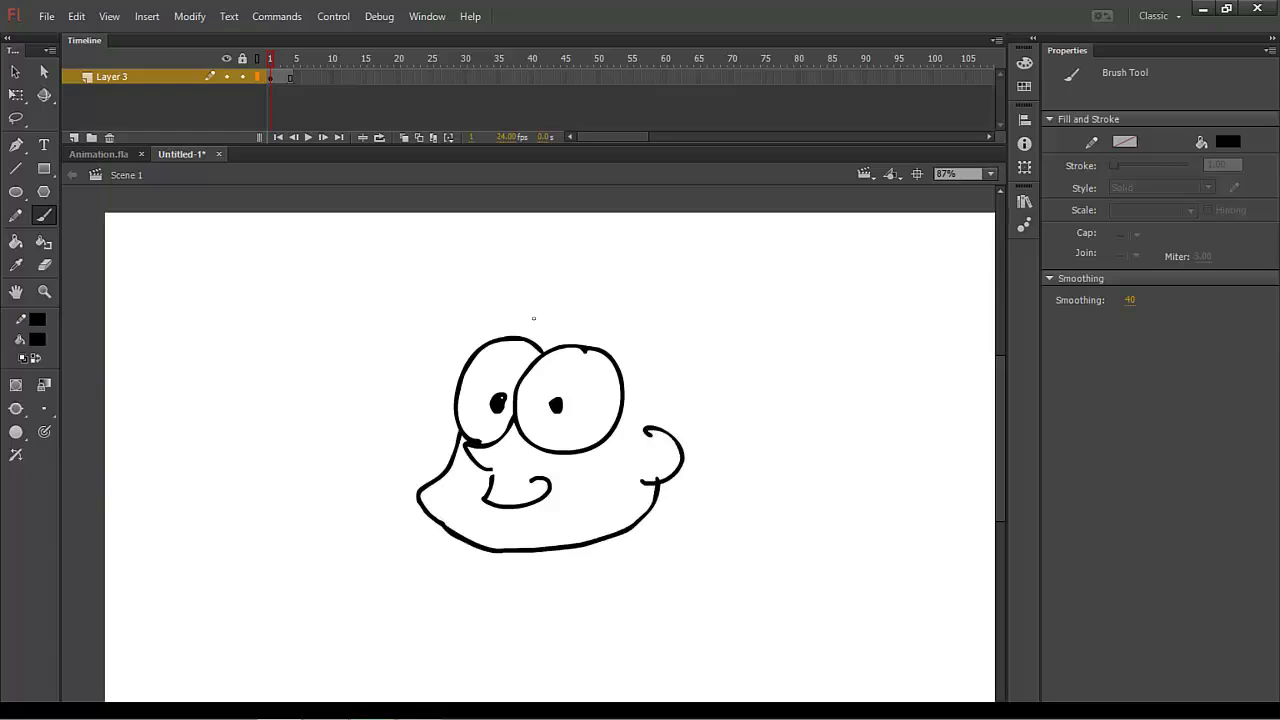
- Add swept, spiky hair with a sideburn and two eyebrows to the cartoon face
mouse_move(565, 252)
left_mouse_down()
mouse_move(458, 335)
mouse_move(640, 324)
mouse_move(630, 339)
mouse_move(652, 424)
left_mouse_up()
mouse_move(568, 225)
left_mouse_down()
mouse_move(676, 304)
mouse_move(661, 322)
mouse_move(678, 323)
mouse_move(675, 440)
left_mouse_up()
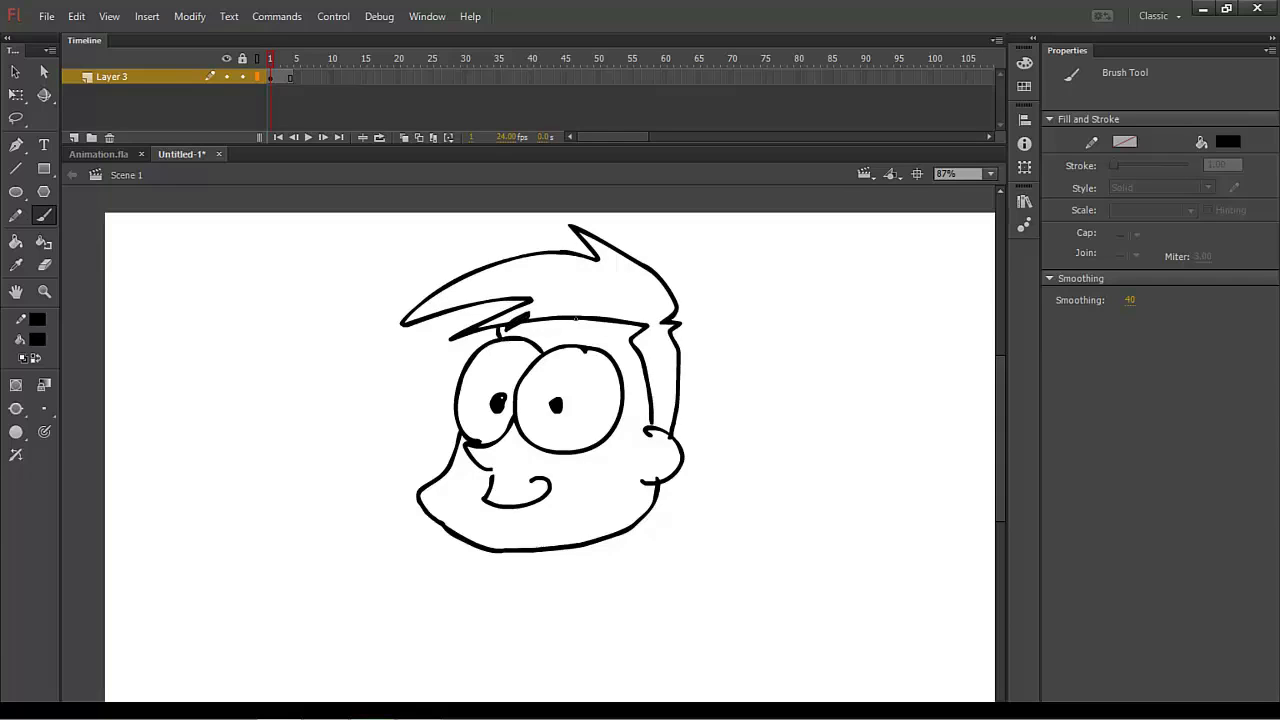
left_click_drag(568, 315, 594, 340)
- Insert a keyframe at frame 3 of Layer 3 and delete the face drawing on it
left_click_drag(276, 60, 303, 71)
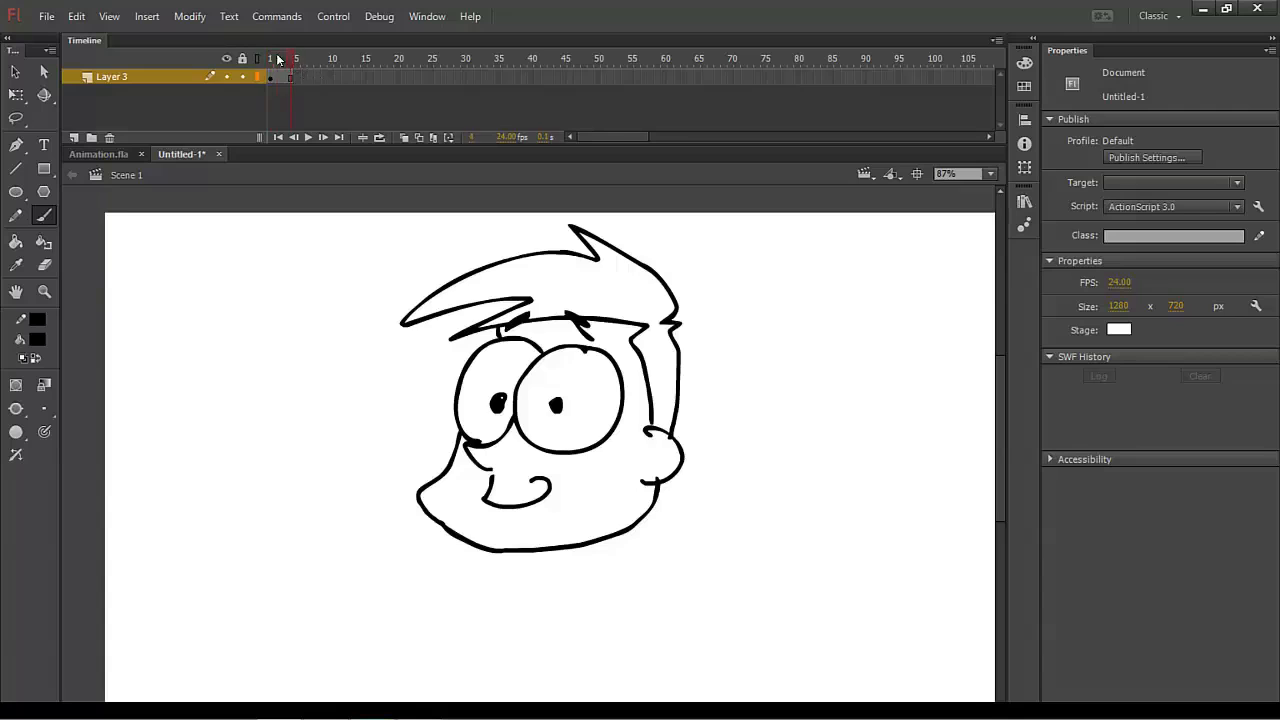
left_click(290, 76)
left_click(284, 77)
left_click_drag(284, 62, 293, 90)
left_click(288, 78)
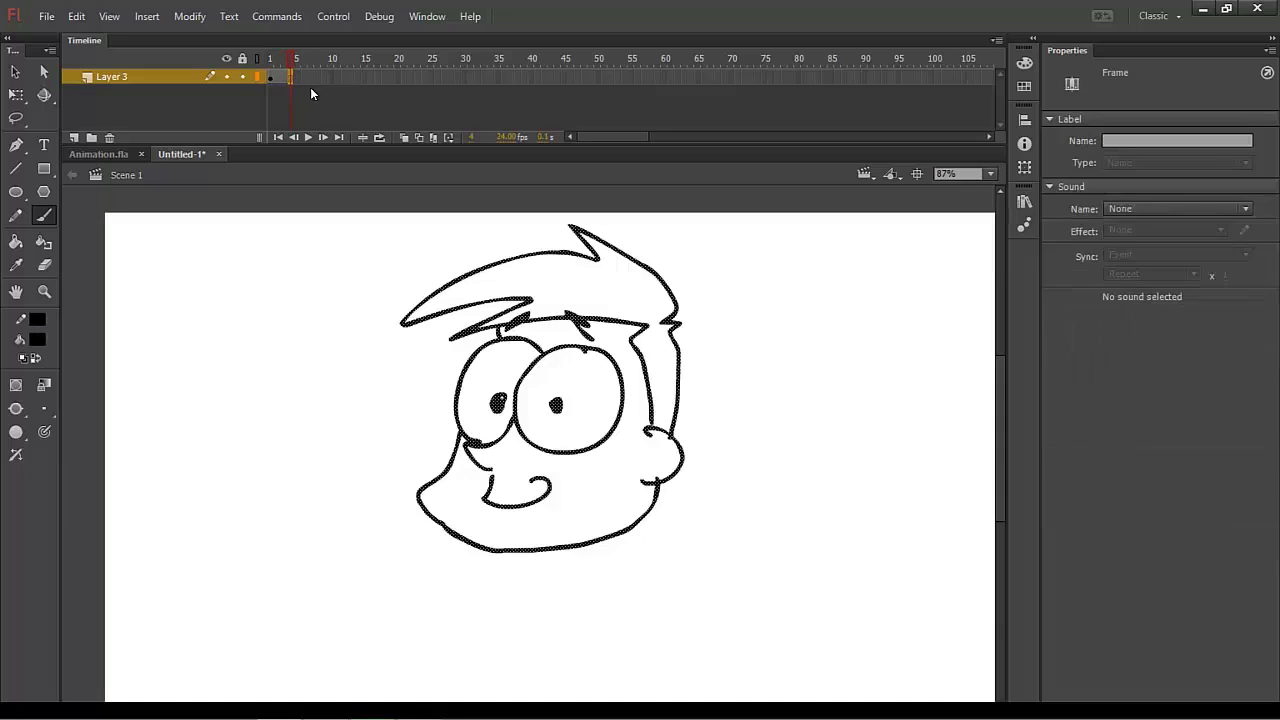
left_click_drag(295, 64, 283, 57)
left_click(283, 57)
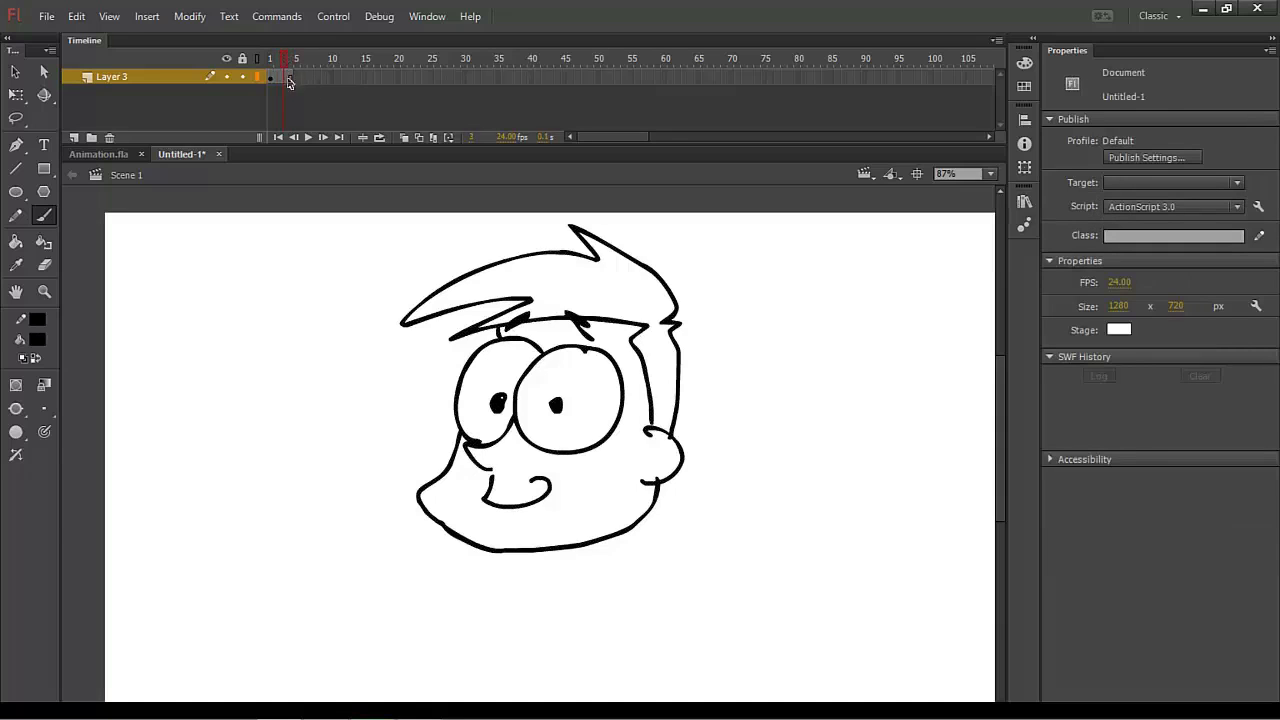
left_click(289, 79)
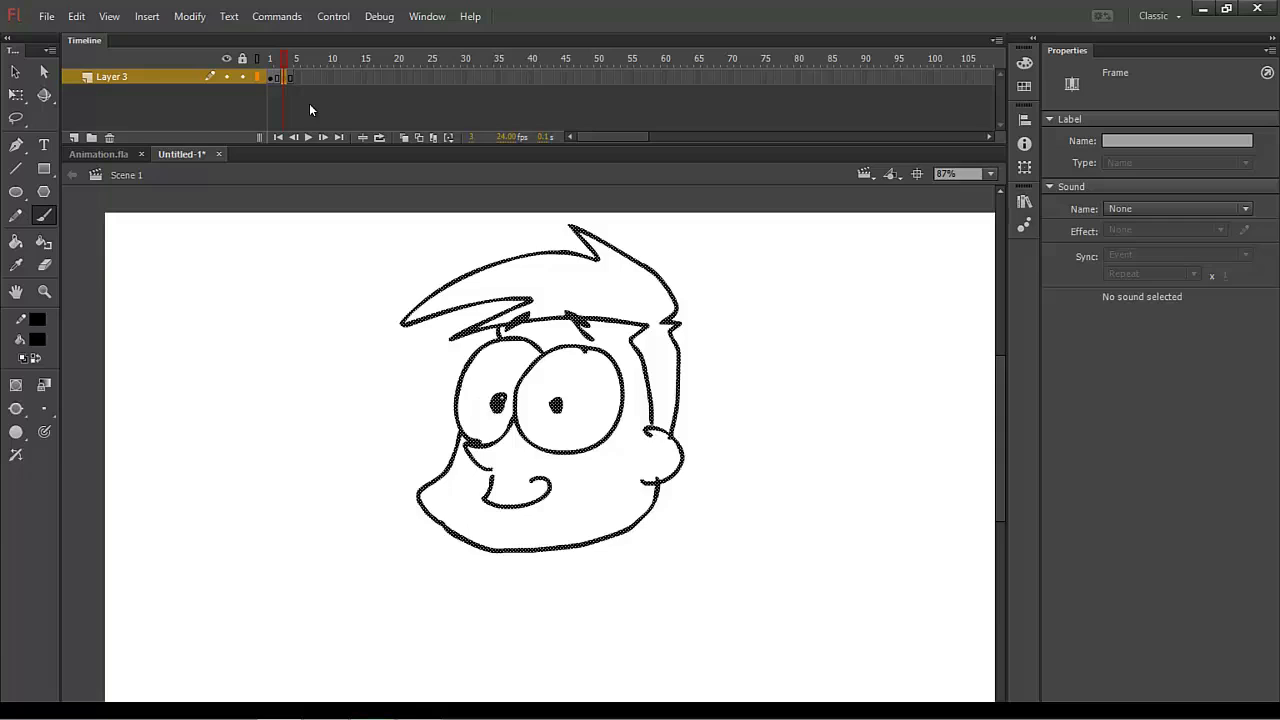
key("Delete")
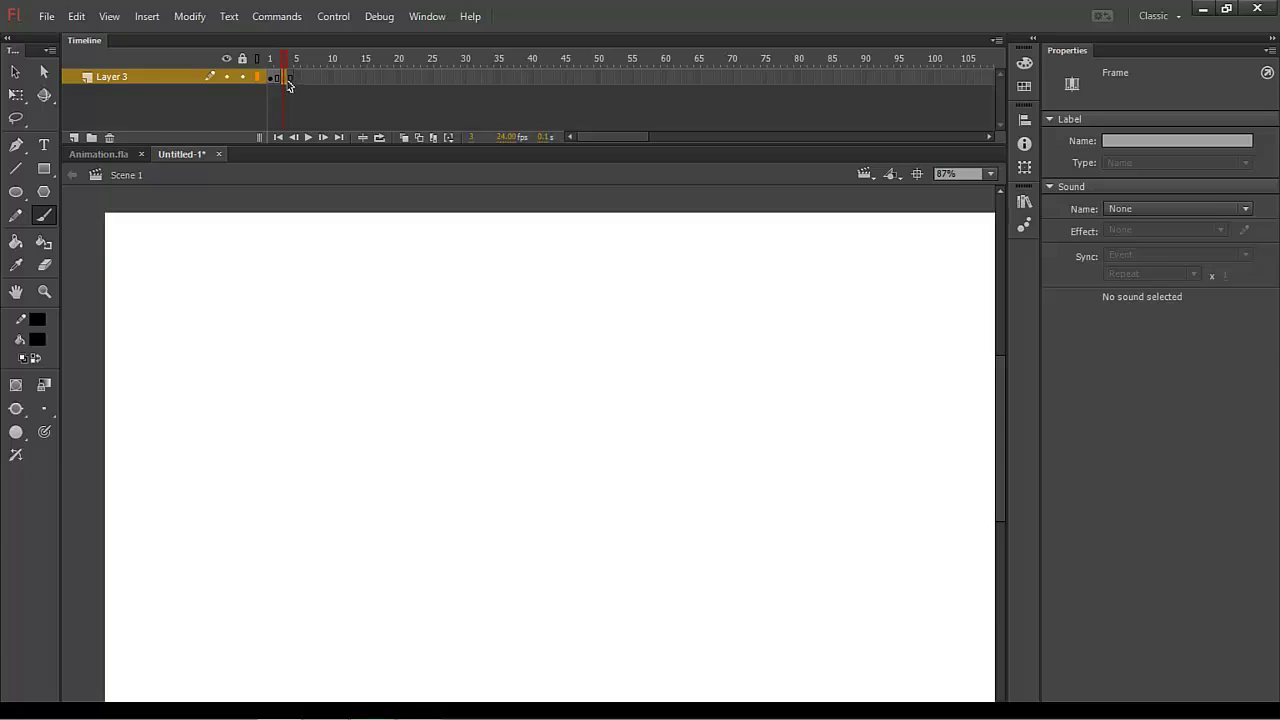
- Scrub through the frames and move the empty keyframe from frame 3 to frame 9
left_click_drag(291, 59, 284, 70)
left_click(284, 78)
left_click(290, 64)
left_click(292, 76)
mouse_move(286, 59)
left_mouse_down()
mouse_move(269, 45)
mouse_move(295, 63)
mouse_move(276, 60)
left_mouse_up()
left_click(285, 79)
left_click_drag(285, 80, 323, 80)
left_click(310, 58)
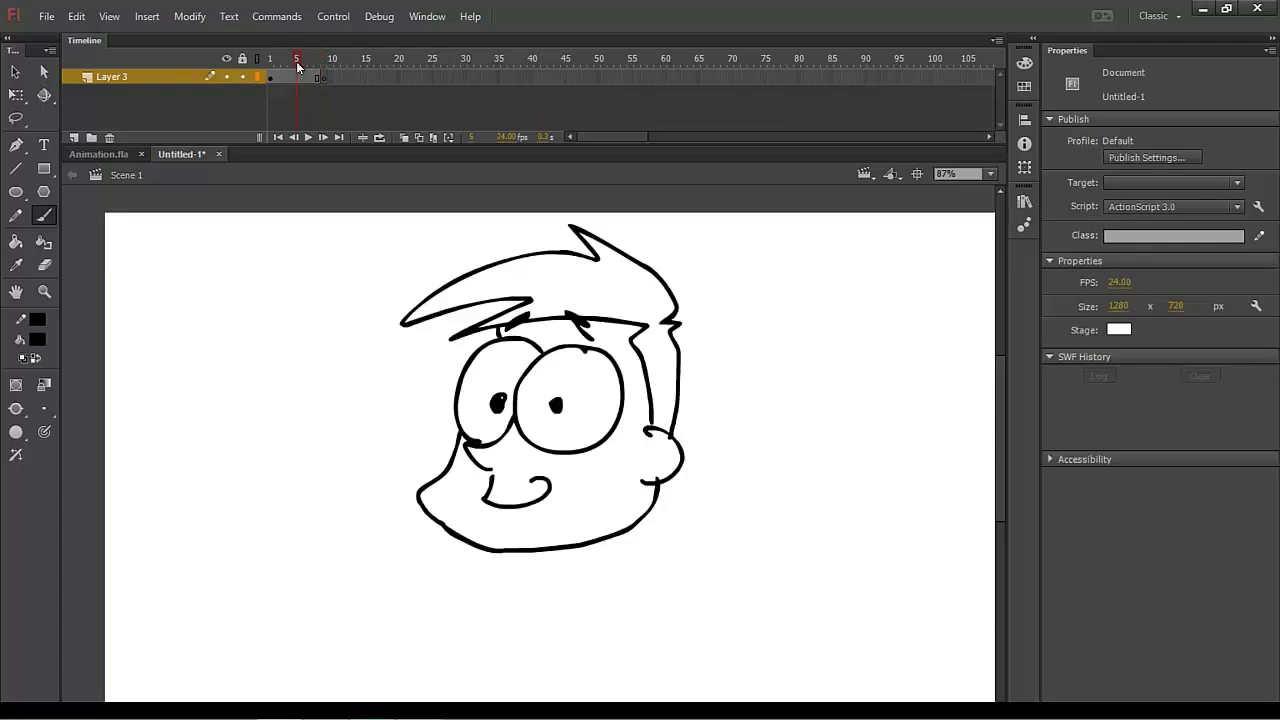
- Insert a keyframe at frame 5, brush half-closed eyelids across both eyes, and flip between it and frame 4
left_click(298, 80)
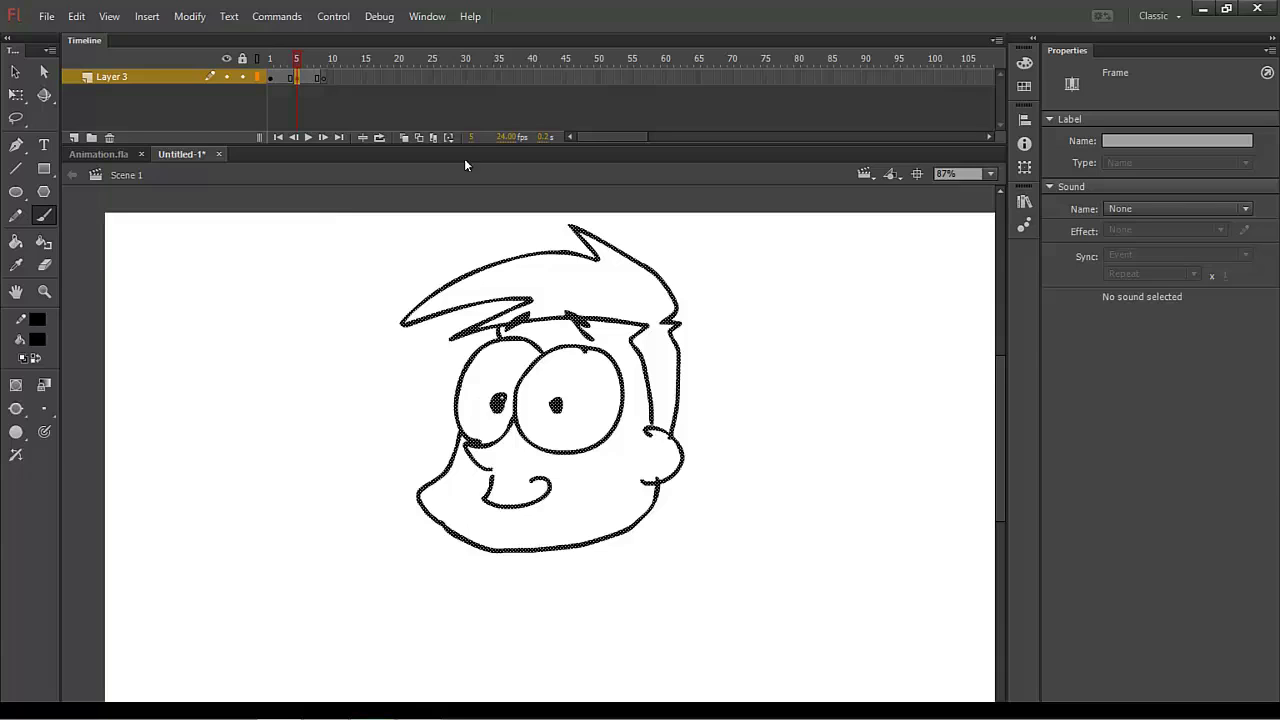
mouse_move(309, 60)
left_mouse_down()
mouse_move(291, 56)
mouse_move(296, 68)
left_mouse_up()
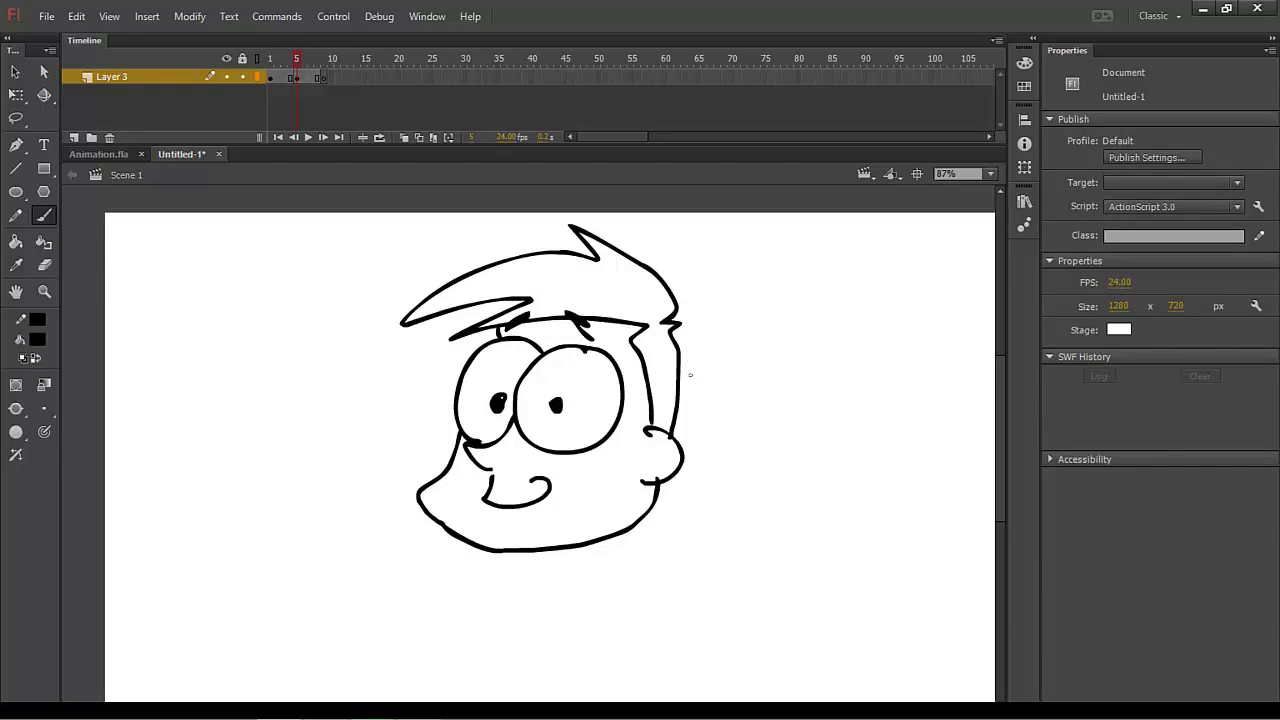
left_click(659, 434)
left_click_drag(520, 378, 626, 400)
left_click_drag(456, 383, 500, 380)
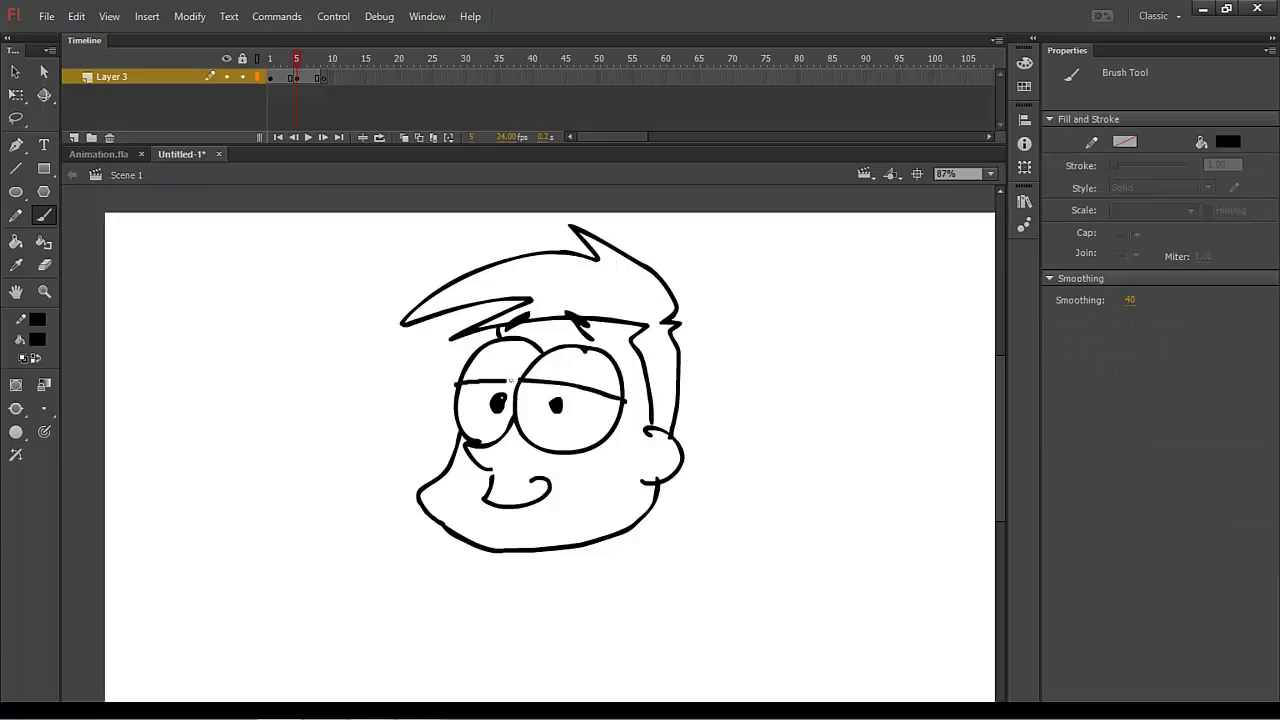
key("comma")
key("period")
key("comma")
key("period")
- Delete the face drawings on frames 1 and 5 of Layer 3
left_click(272, 80)
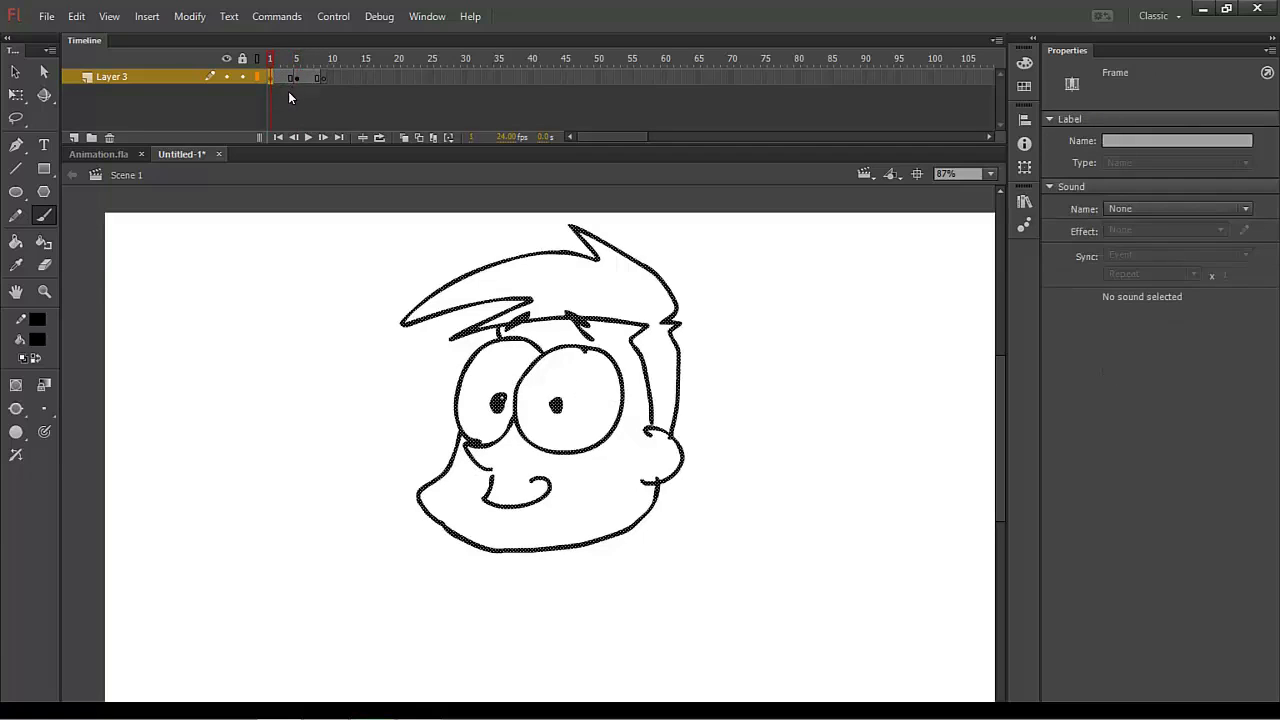
key("Delete")
left_click(298, 80)
key("Delete")
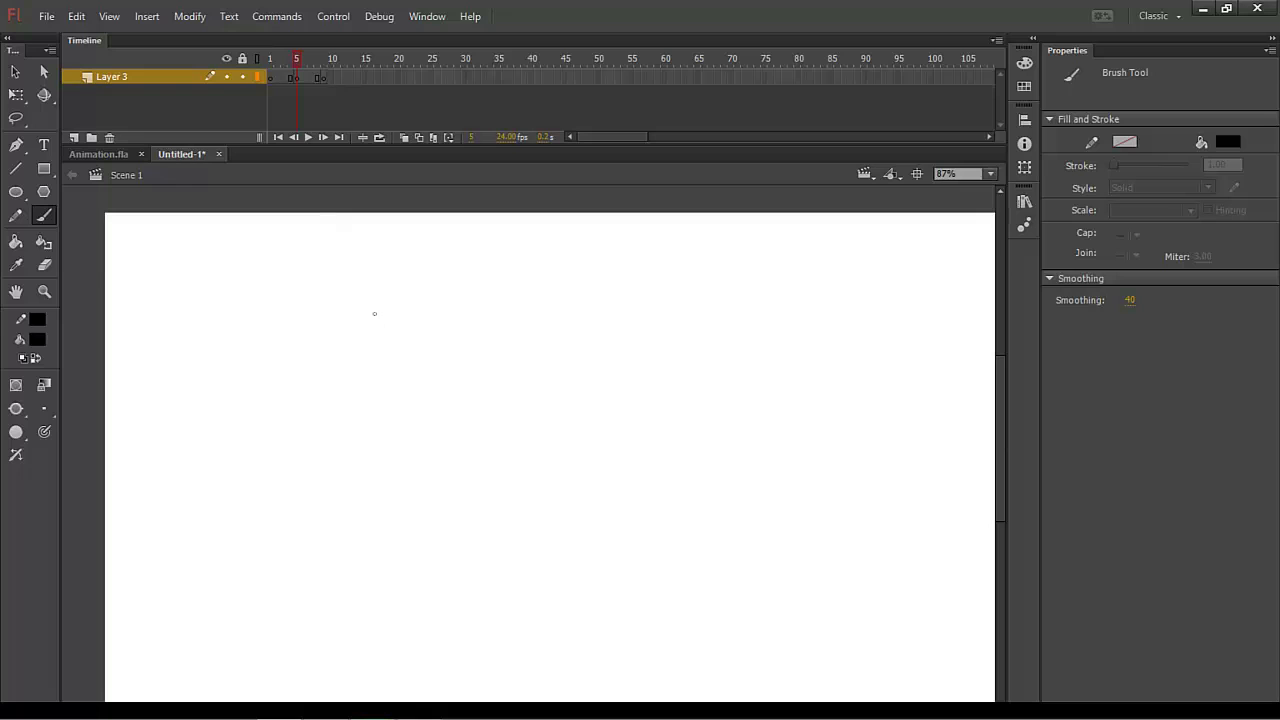
- Handwrite the note "F 5 Insert Frame" on frame 5 with the Brush tool
mouse_move(384, 318)
left_mouse_down()
mouse_move(347, 316)
mouse_move(355, 367)
mouse_move(376, 343)
left_mouse_up()
mouse_move(450, 318)
left_mouse_down()
mouse_move(417, 320)
mouse_move(414, 366)
left_mouse_up()
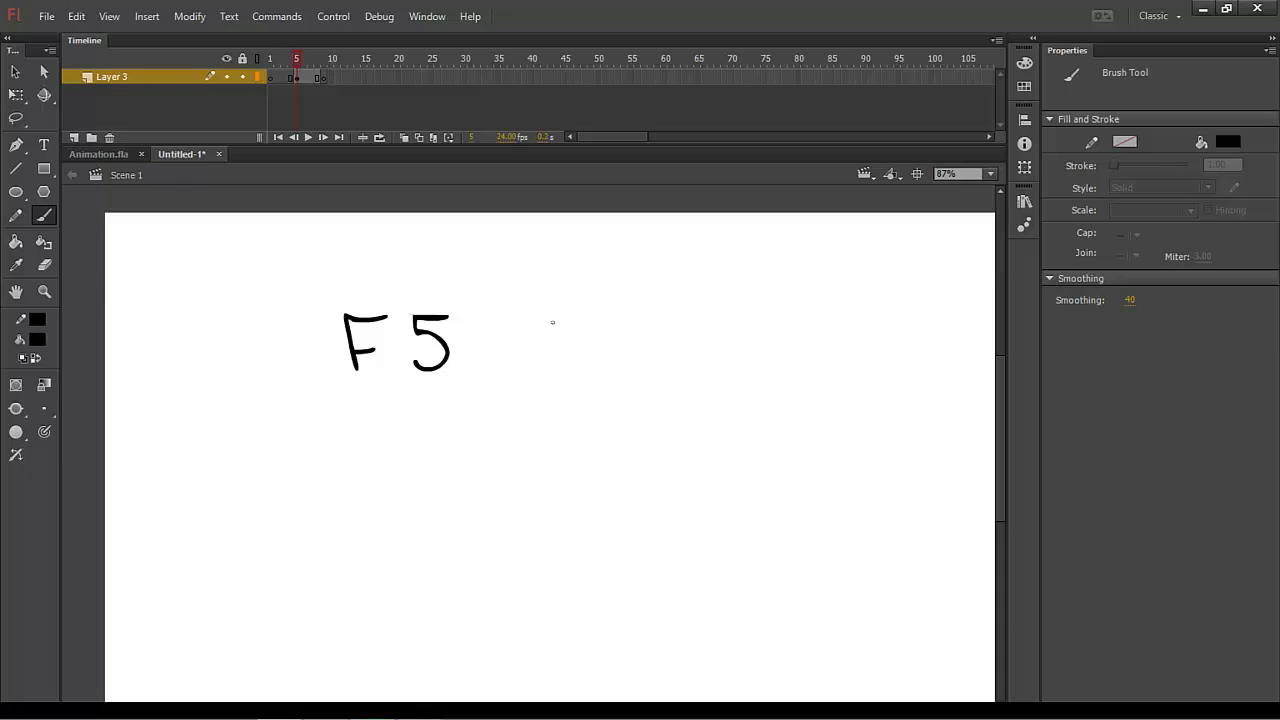
mouse_move(550, 318)
left_mouse_down()
mouse_move(549, 375)
mouse_move(572, 372)
left_mouse_up()
key("ctrl+z")
key("ctrl+z")
mouse_move(545, 321)
left_mouse_down()
mouse_move(544, 372)
mouse_move(634, 371)
mouse_move(656, 347)
left_mouse_up()
left_click_drag(657, 311, 664, 372)
left_click_drag(654, 350, 680, 346)
mouse_move(745, 316)
left_mouse_down()
mouse_move(716, 370)
mouse_move(738, 348)
left_mouse_up()
mouse_move(743, 344)
left_mouse_down()
mouse_move(779, 359)
mouse_move(866, 357)
left_mouse_up()
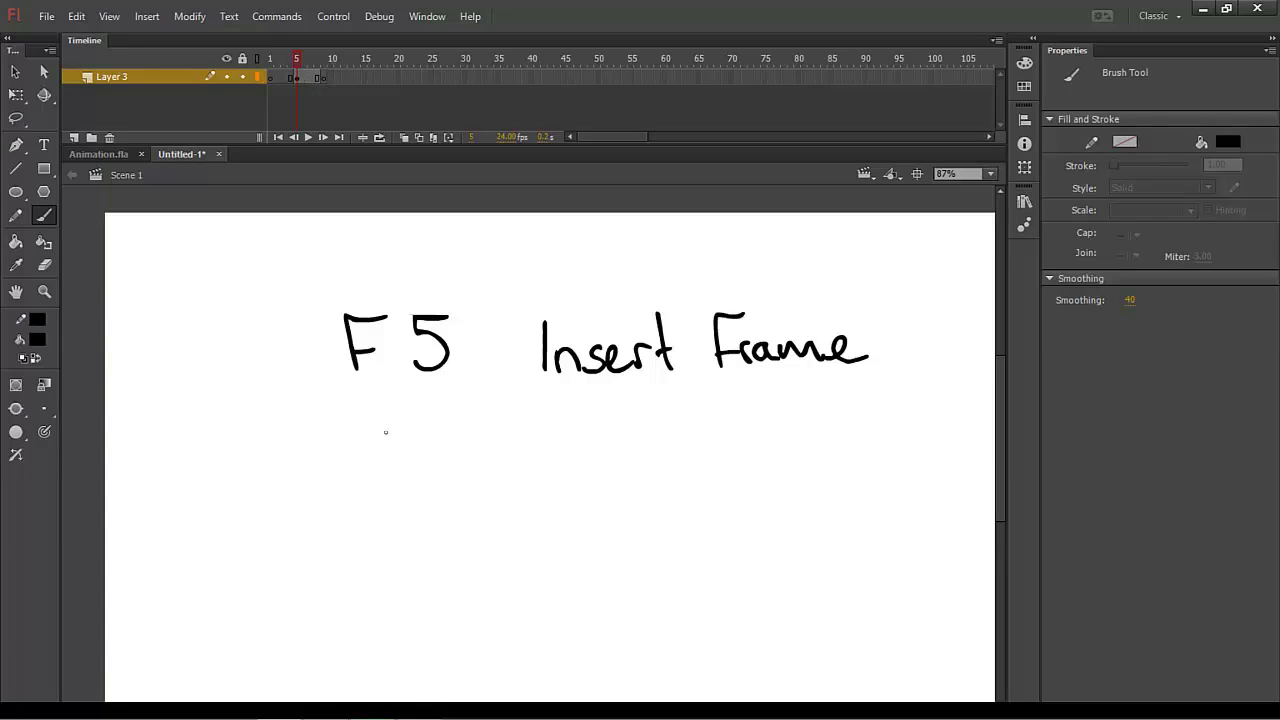
- Handwrite "F 6 New Key frame" beneath the first note
mouse_move(347, 426)
left_mouse_down()
mouse_move(378, 424)
mouse_move(357, 481)
left_mouse_up()
left_click_drag(360, 463, 413, 462)
mouse_move(534, 430)
left_mouse_down()
mouse_move(540, 479)
mouse_move(567, 446)
left_mouse_up()
mouse_move(578, 452)
left_mouse_down()
mouse_move(582, 476)
mouse_move(643, 453)
left_mouse_up()
left_click_drag(688, 414, 690, 482)
mouse_move(716, 442)
left_mouse_down()
mouse_move(697, 461)
mouse_move(734, 484)
mouse_move(762, 478)
left_mouse_up()
mouse_move(764, 454)
left_mouse_down()
mouse_move(790, 454)
mouse_move(752, 502)
left_mouse_up()
mouse_move(836, 410)
left_mouse_down()
mouse_move(826, 478)
mouse_move(850, 456)
left_mouse_up()
mouse_move(848, 452)
left_mouse_down()
mouse_move(854, 470)
mouse_move(872, 452)
mouse_move(896, 470)
mouse_move(970, 466)
left_mouse_up()
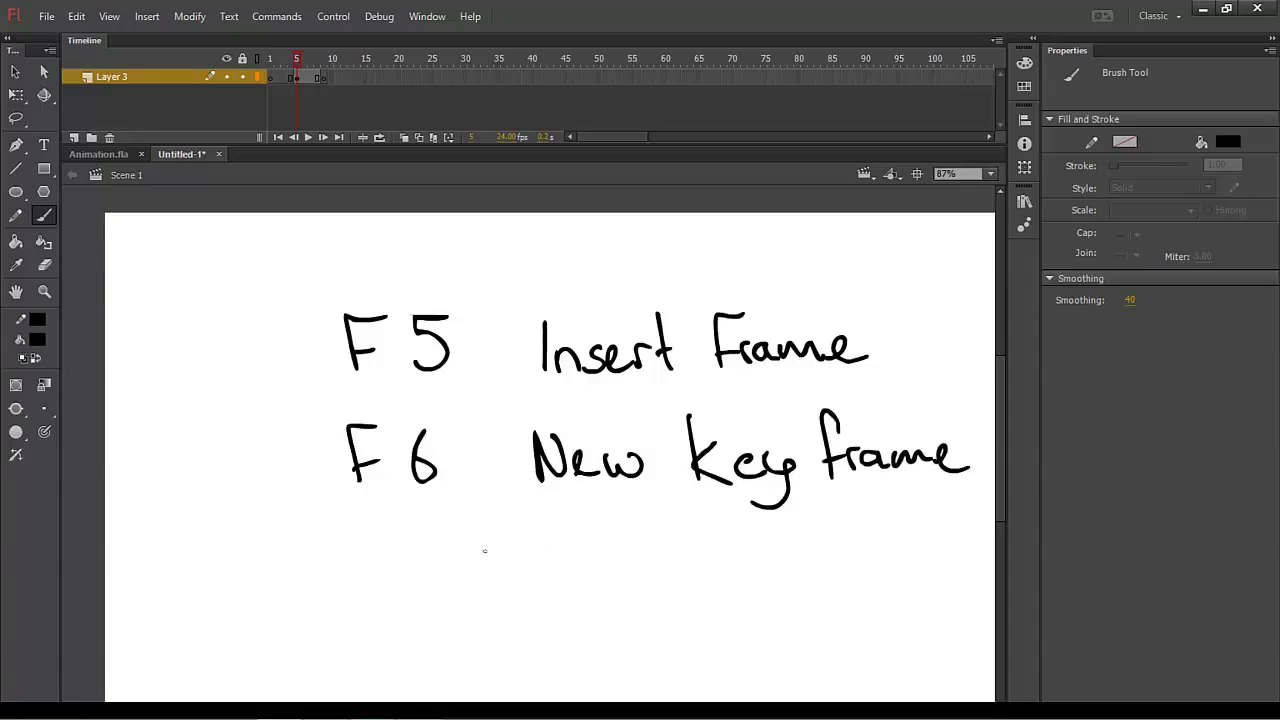
- Handwrite "F 7 Blank Key frame" as the third line of the notes
left_click_drag(349, 513, 351, 556)
mouse_move(347, 513)
left_mouse_down()
mouse_move(377, 511)
mouse_move(374, 541)
mouse_move(416, 514)
mouse_move(434, 556)
left_mouse_up()
left_click_drag(519, 517, 526, 558)
mouse_move(558, 514)
left_mouse_down()
mouse_move(564, 563)
mouse_move(632, 562)
left_mouse_up()
mouse_move(644, 518)
left_mouse_down()
mouse_move(643, 565)
mouse_move(678, 562)
left_mouse_up()
left_click_drag(703, 516, 707, 568)
mouse_move(730, 534)
left_mouse_down()
mouse_move(734, 566)
mouse_move(796, 552)
left_mouse_up()
left_click_drag(798, 538, 770, 596)
left_click_drag(846, 504, 830, 570)
mouse_move(824, 540)
left_mouse_down()
mouse_move(839, 568)
mouse_move(861, 545)
mouse_move(980, 562)
left_mouse_up()
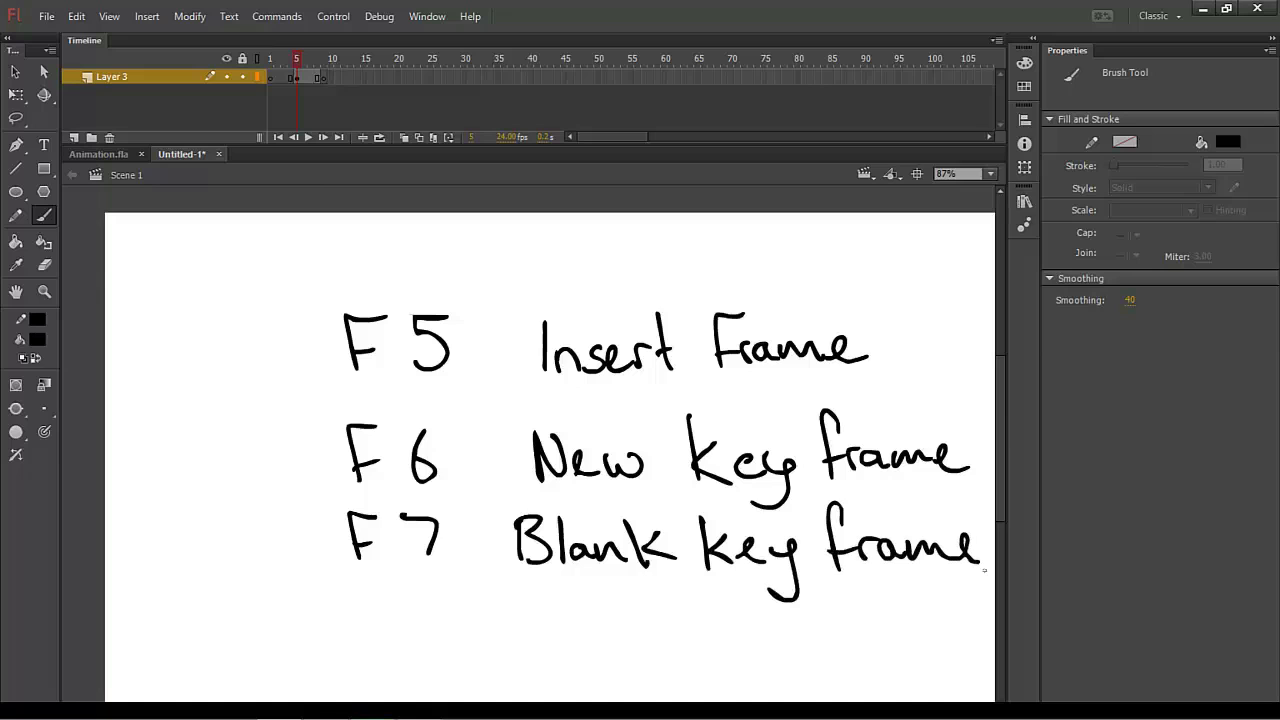
left_click_drag(878, 613, 816, 597)
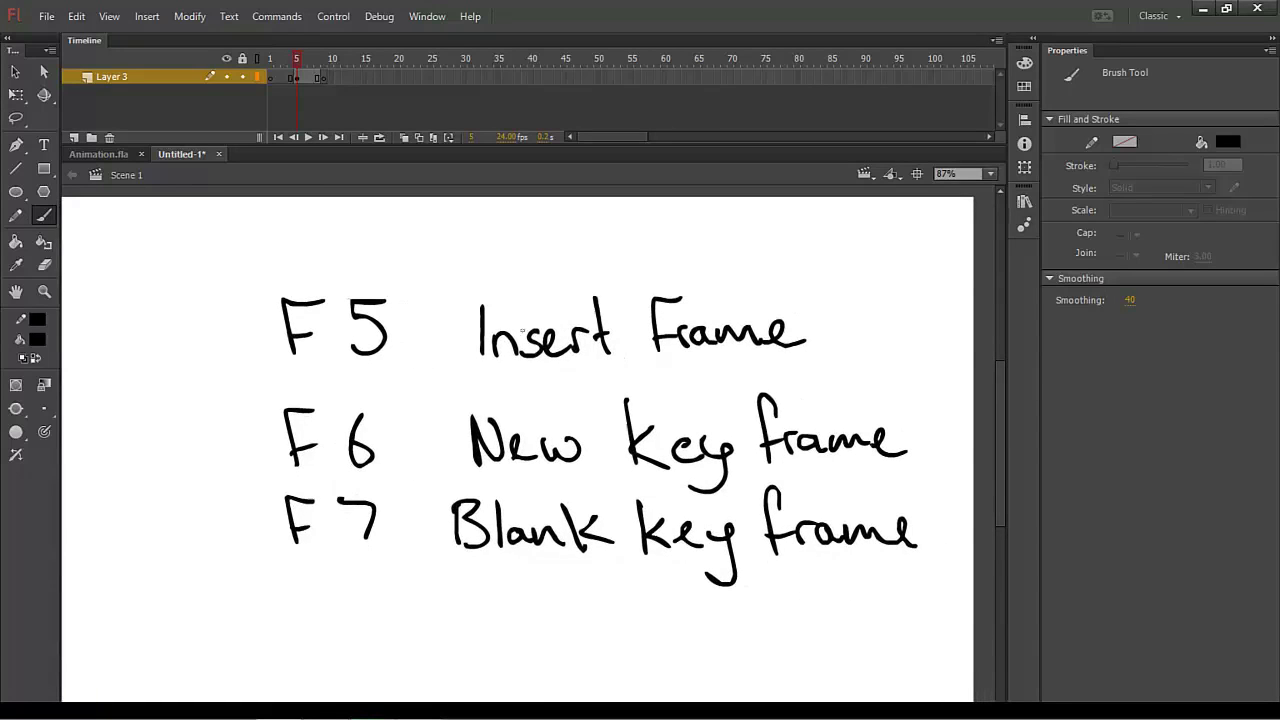
- Remove frames 2 to 9 from Layer 3 and make the timeline area taller
left_click_drag(298, 61, 330, 77)
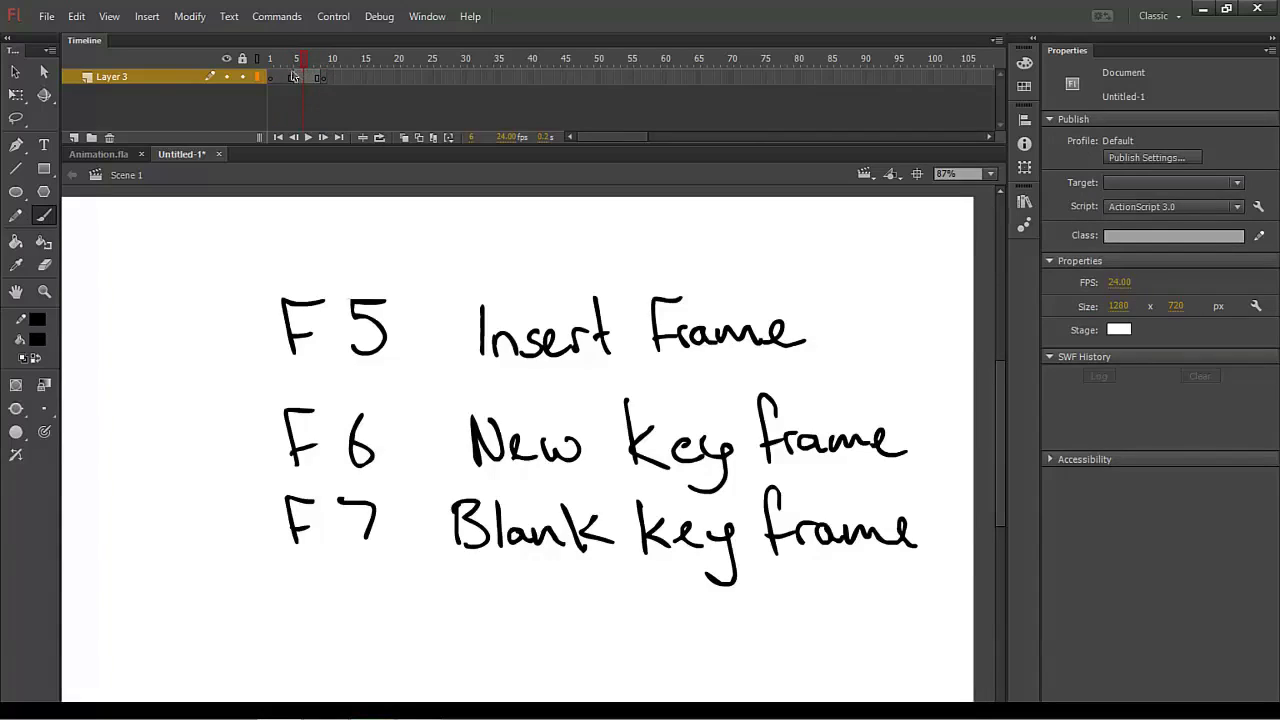
left_click(322, 80)
right_click(326, 84)
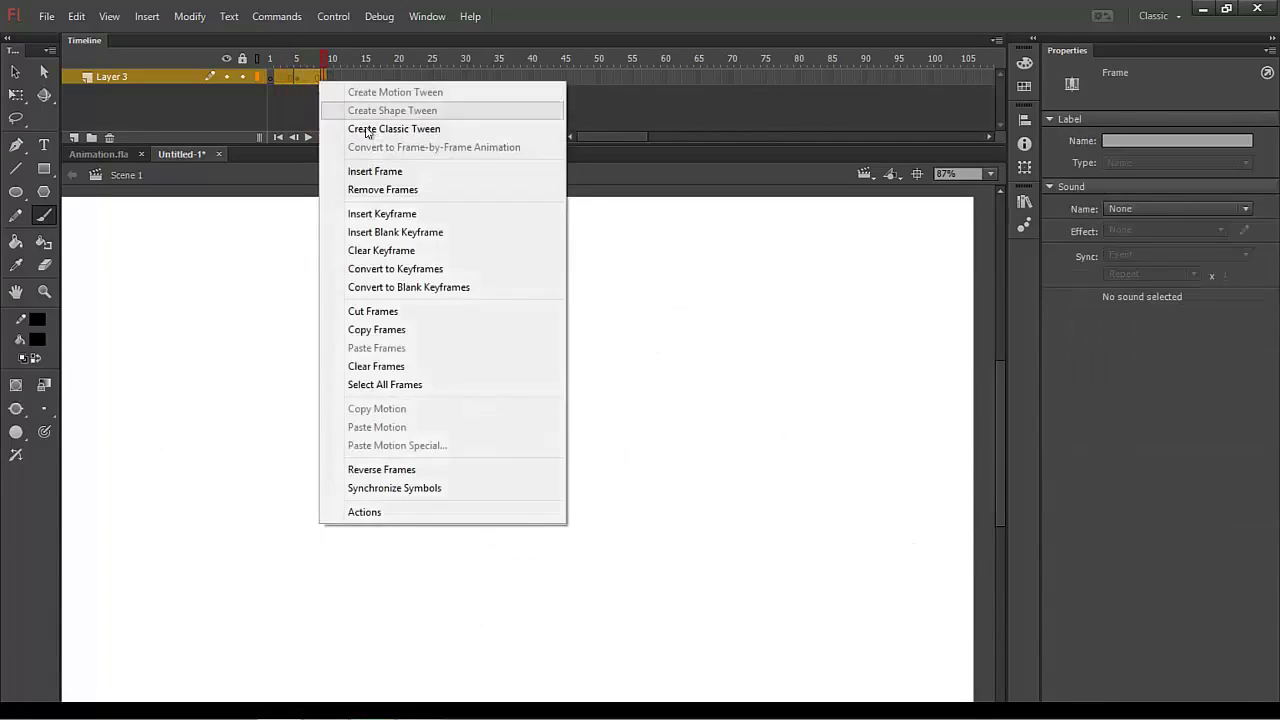
left_click(406, 191)
left_click_drag(271, 44, 313, 40)
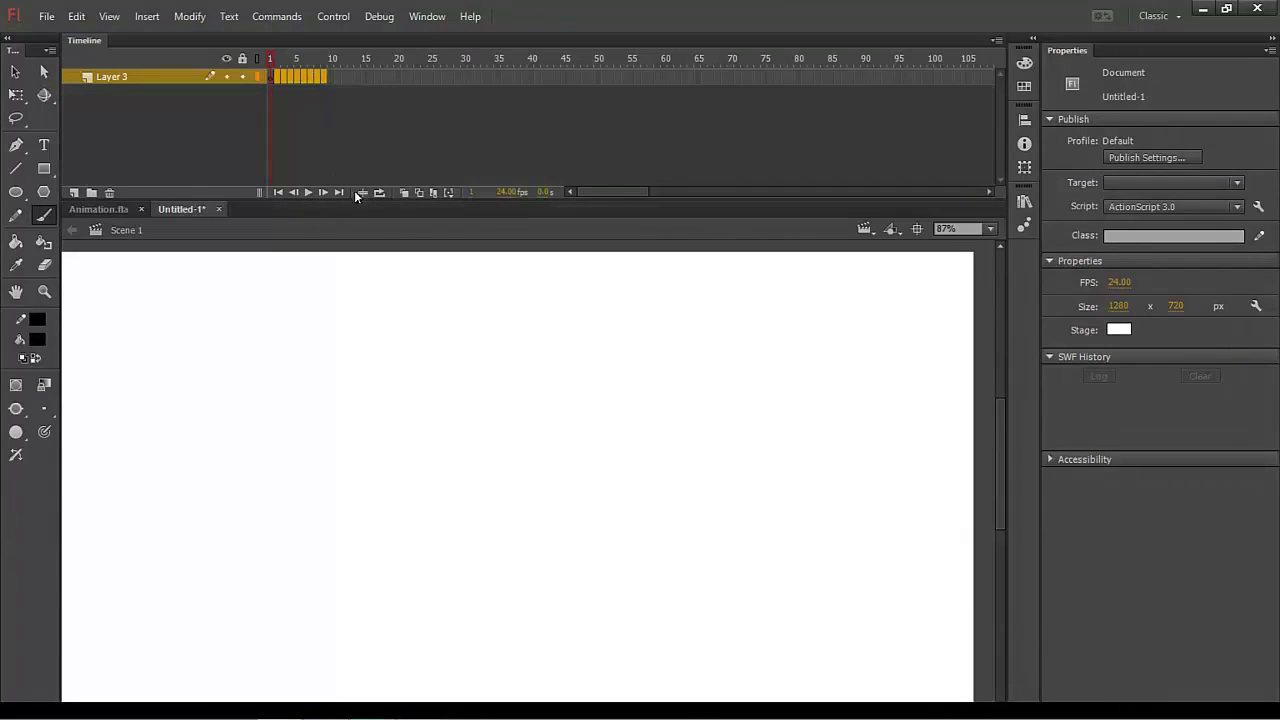
- Undo a test scribble on frame 1 and handwrite "B – Brush" with the Brush tool
left_click_drag(506, 402, 547, 412)
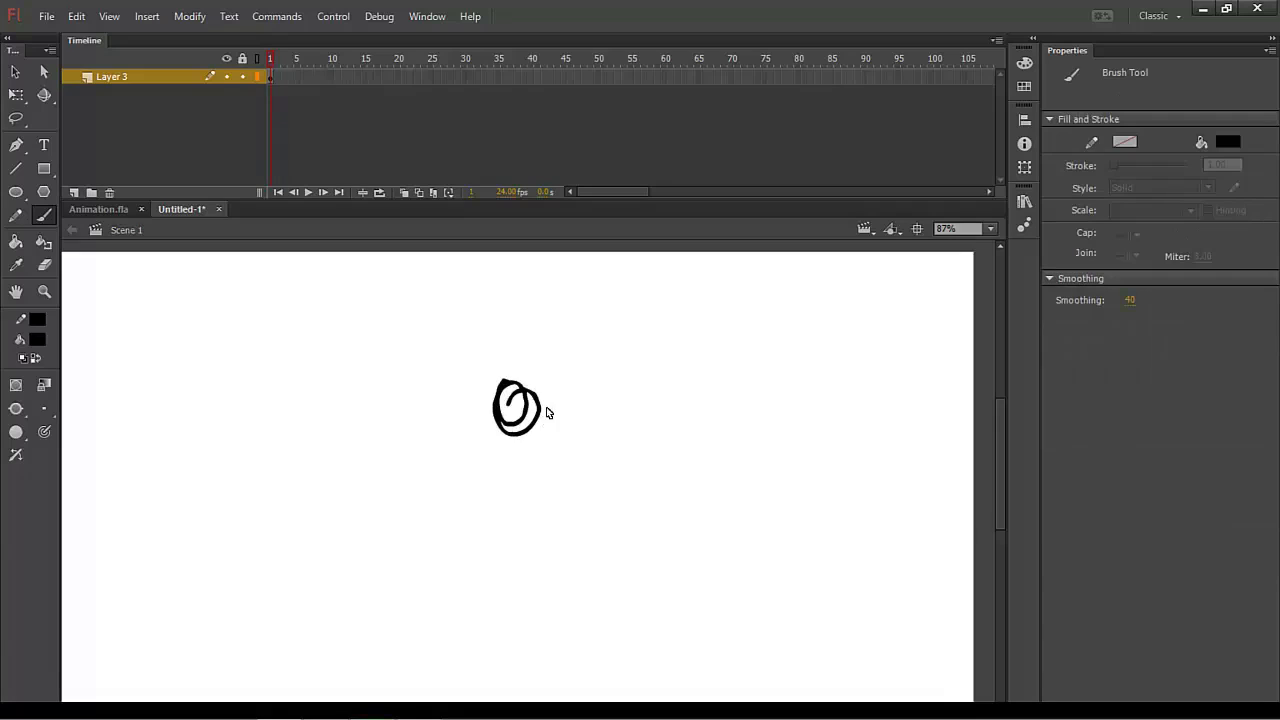
key("ctrl+z")
mouse_move(381, 311)
left_mouse_down()
mouse_move(408, 342)
mouse_move(386, 381)
left_mouse_up()
left_click_drag(483, 346, 526, 350)
mouse_move(591, 321)
left_mouse_down()
mouse_move(611, 379)
mouse_move(647, 382)
left_mouse_up()
left_click_drag(663, 357, 700, 378)
left_click_drag(725, 351, 703, 378)
left_click_drag(717, 326, 765, 380)
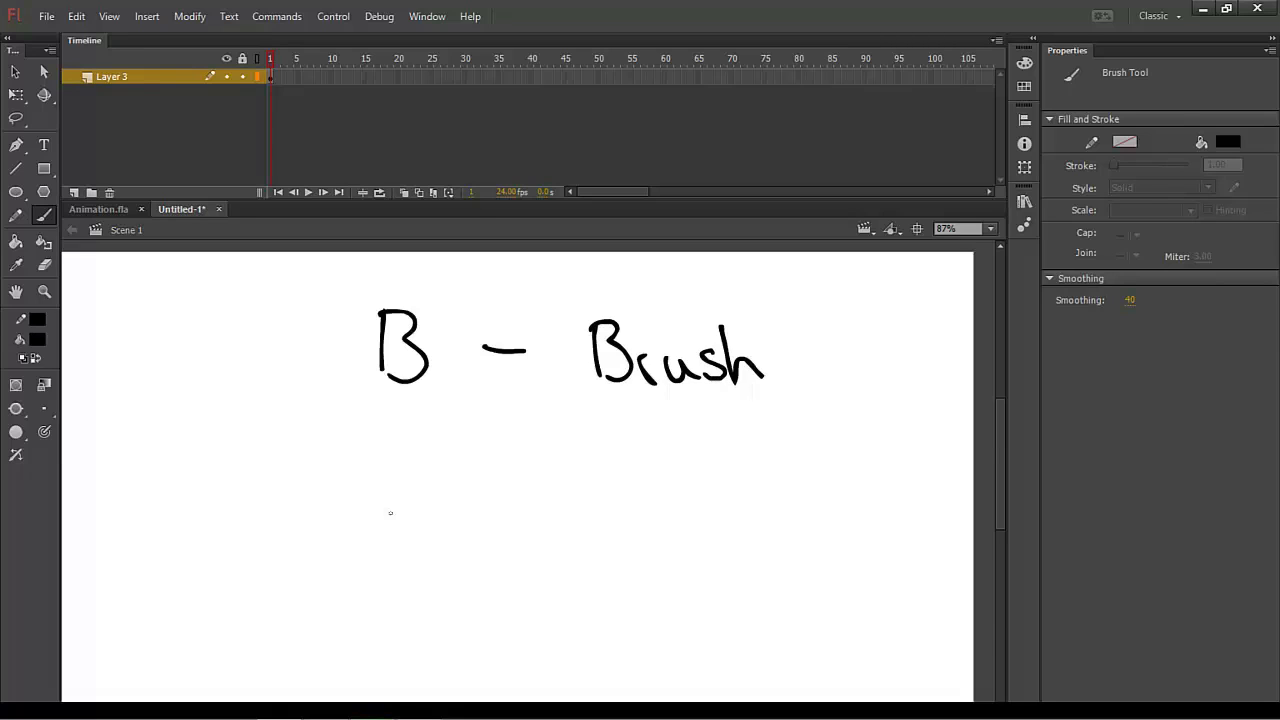
- Handwrite "N – Line" below the brush note and add several sample straight lines beside it with the Line tool
mouse_move(366, 495)
left_mouse_down()
mouse_move(400, 440)
mouse_move(459, 469)
left_mouse_up()
mouse_move(577, 445)
left_mouse_down()
mouse_move(618, 483)
mouse_move(641, 485)
left_mouse_up()
mouse_move(649, 485)
left_mouse_down()
mouse_move(668, 466)
mouse_move(679, 484)
mouse_move(835, 471)
mouse_move(822, 505)
left_mouse_up()
key("n")
left_click_drag(865, 457, 903, 490)
left_click_drag(920, 432, 904, 465)
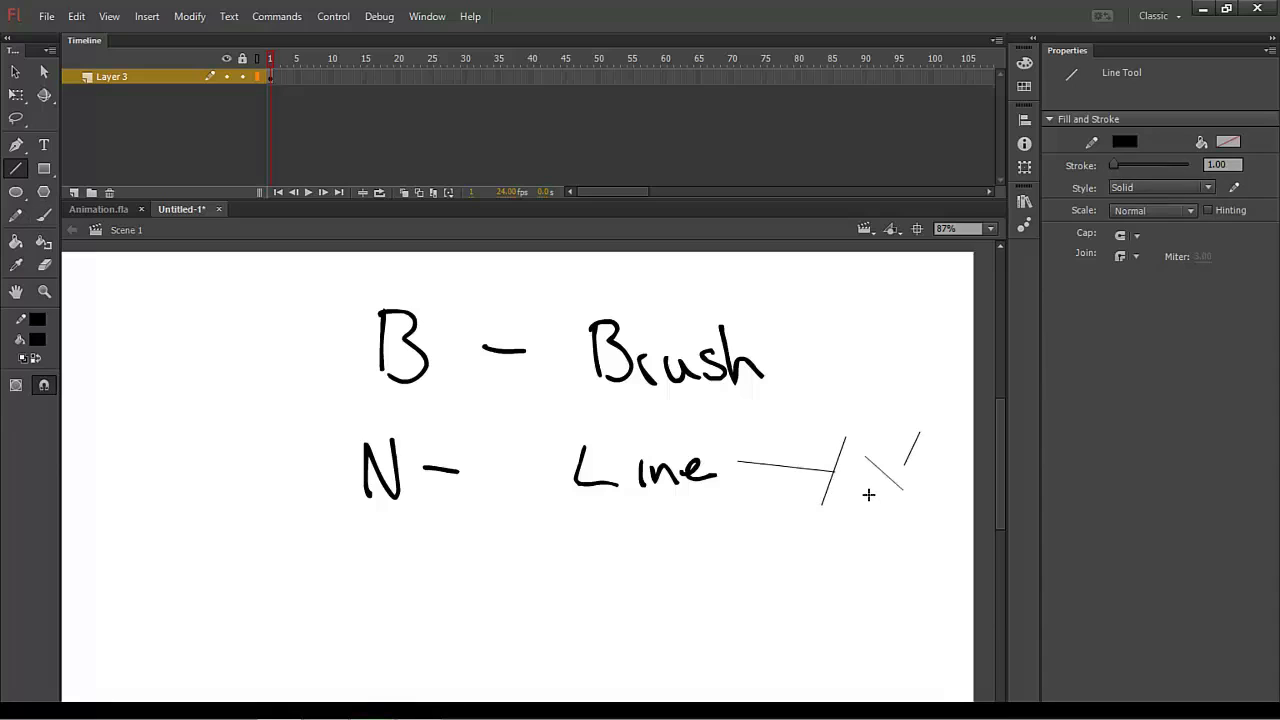
- Write "Y – Pencil" with the Pencil tool and sketch a small smiley face beside it
key("y")
mouse_move(364, 530)
left_mouse_down()
mouse_move(384, 556)
mouse_move(375, 583)
mouse_move(453, 560)
left_mouse_up()
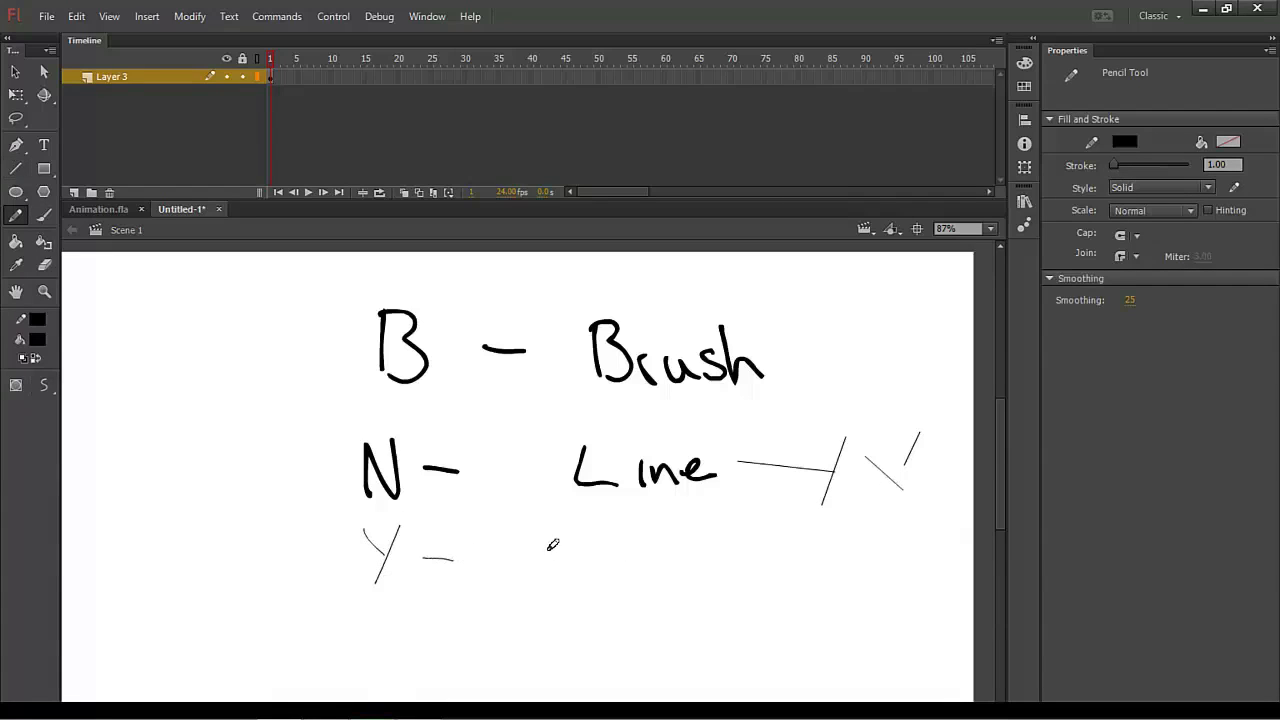
mouse_move(560, 532)
left_mouse_down()
mouse_move(561, 575)
mouse_move(562, 550)
left_mouse_up()
left_click_drag(578, 564, 660, 574)
mouse_move(668, 559)
left_mouse_down()
mouse_move(687, 577)
mouse_move(800, 568)
left_mouse_up()
left_click(754, 548)
left_click(779, 546)
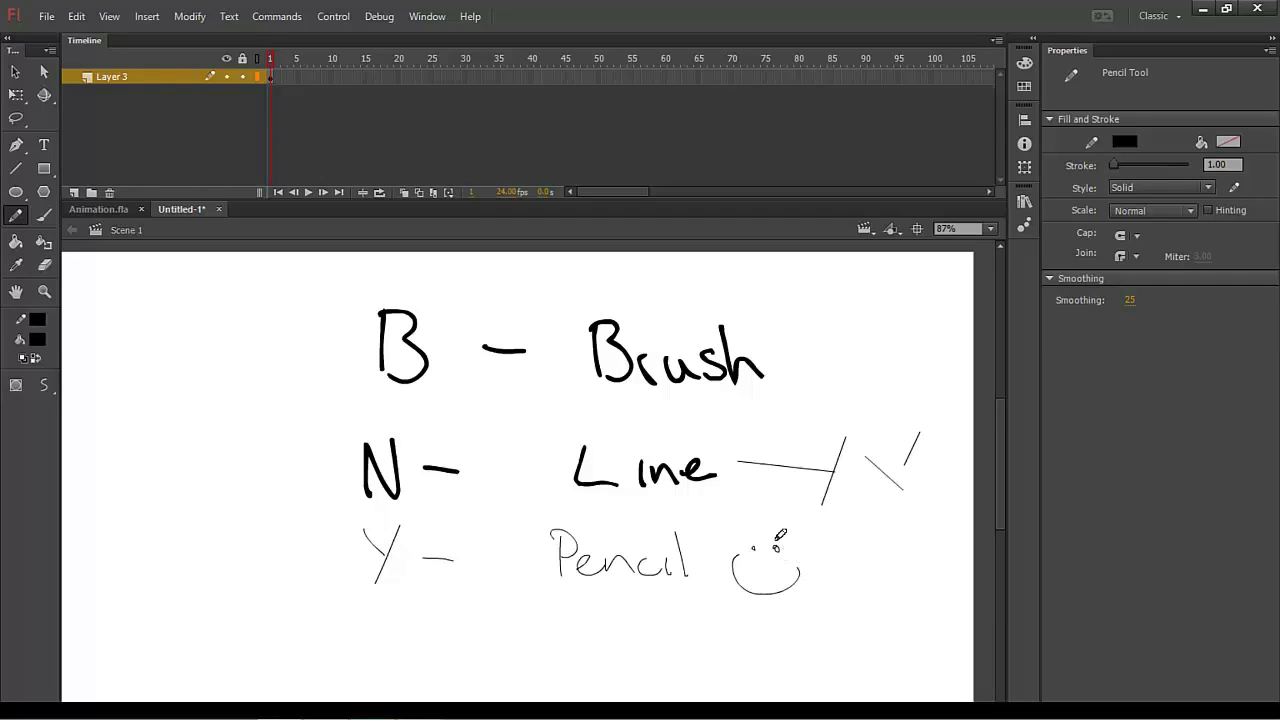
left_click_drag(747, 535, 788, 534)
- Delete all the handwritten tool notes from the stage and switch back to the Brush tool
left_click_drag(913, 484, 862, 490)
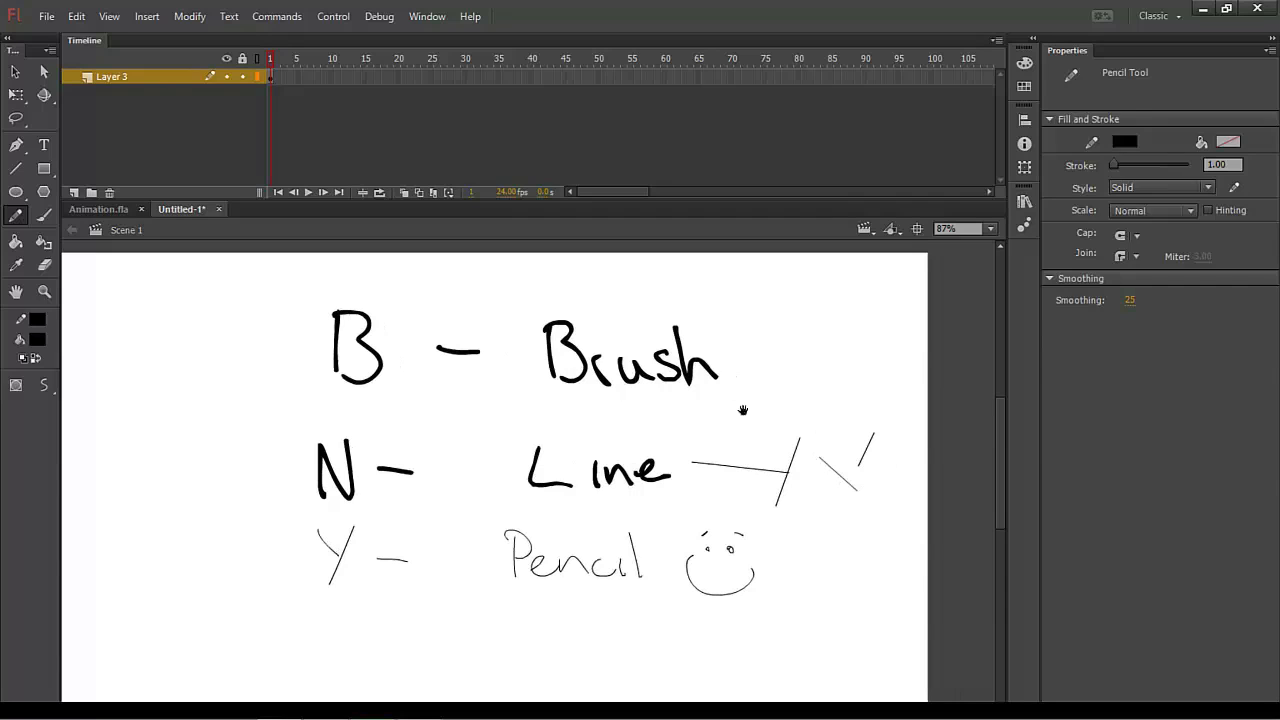
key("v")
mouse_move(237, 275)
left_mouse_down()
mouse_move(777, 640)
mouse_move(968, 621)
left_mouse_up()
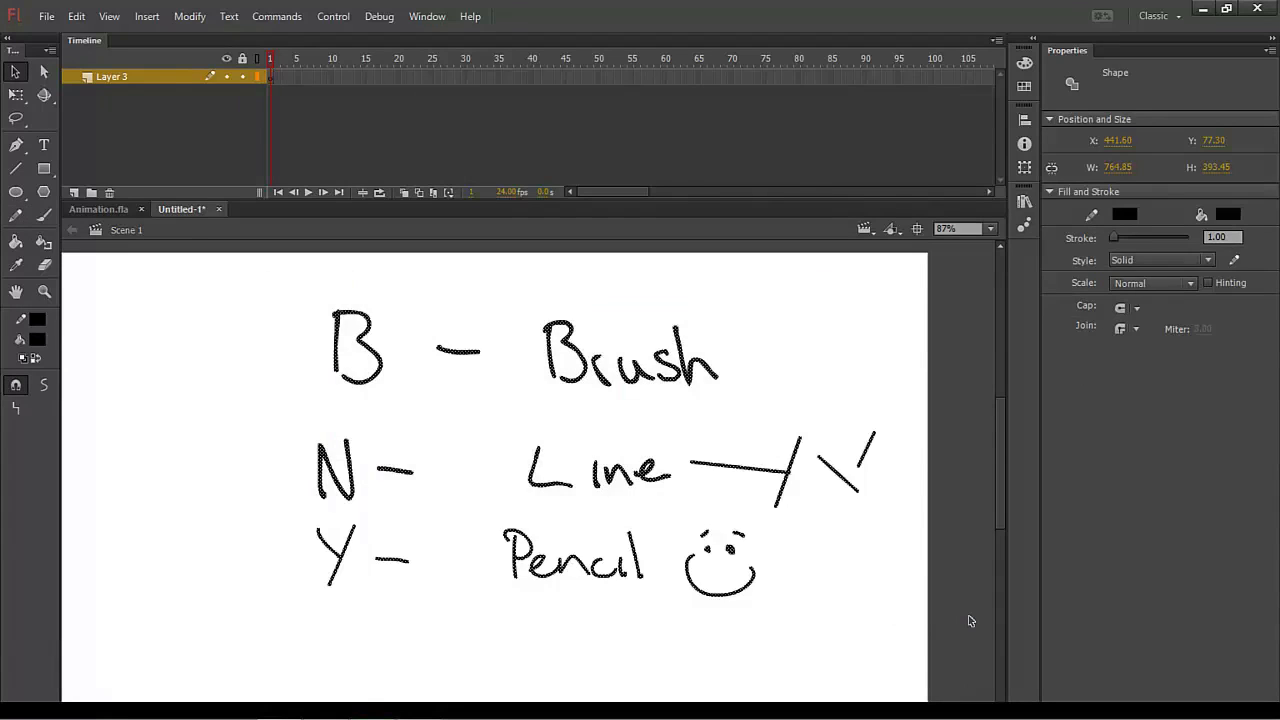
key("Delete")
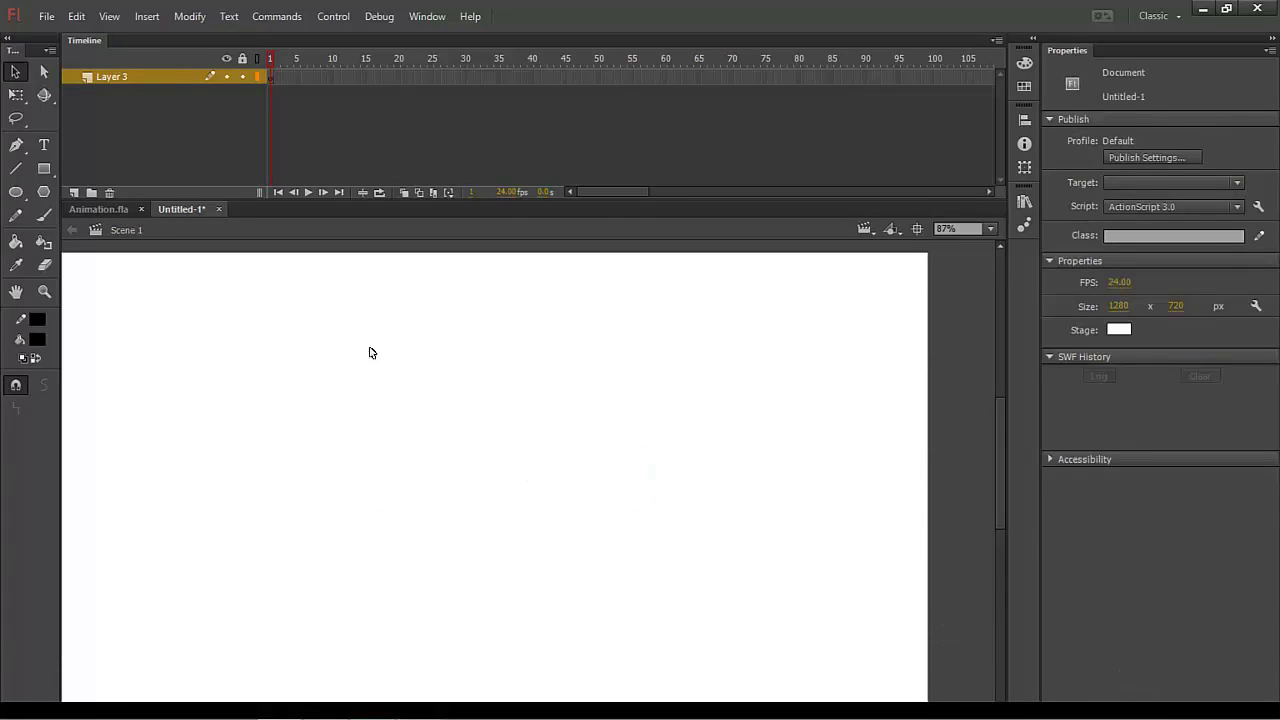
key("b")
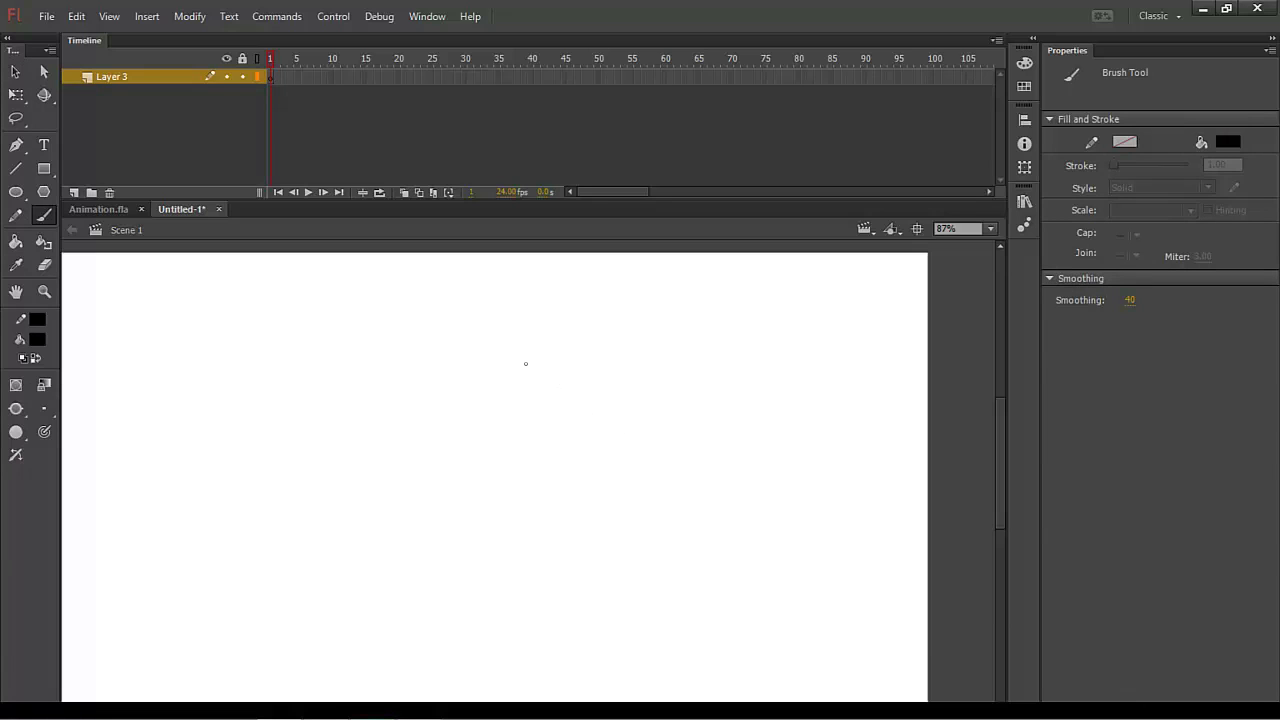
- Draw a simple face with two round eyes, pupils and a small smile with the Brush tool, and select it once with the Selection tool
left_click_drag(471, 348, 556, 343)
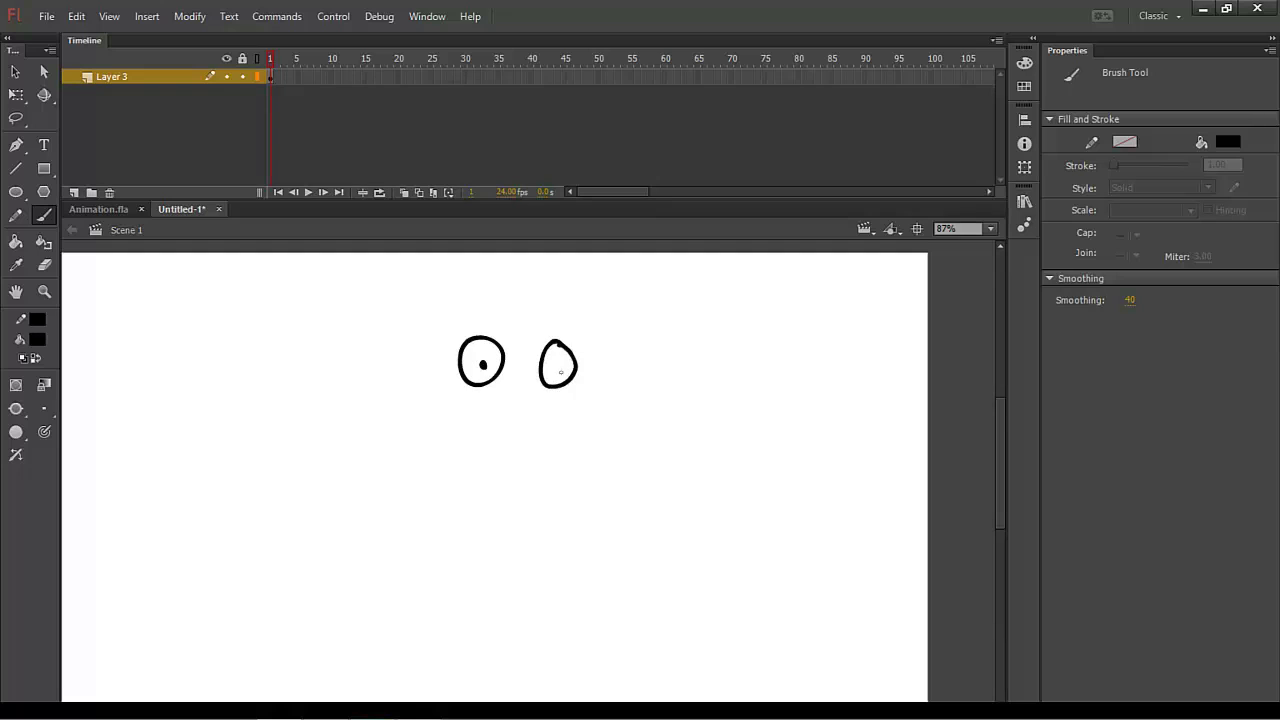
left_click_drag(500, 404, 539, 411)
key("v")
left_click_drag(432, 292, 648, 486)
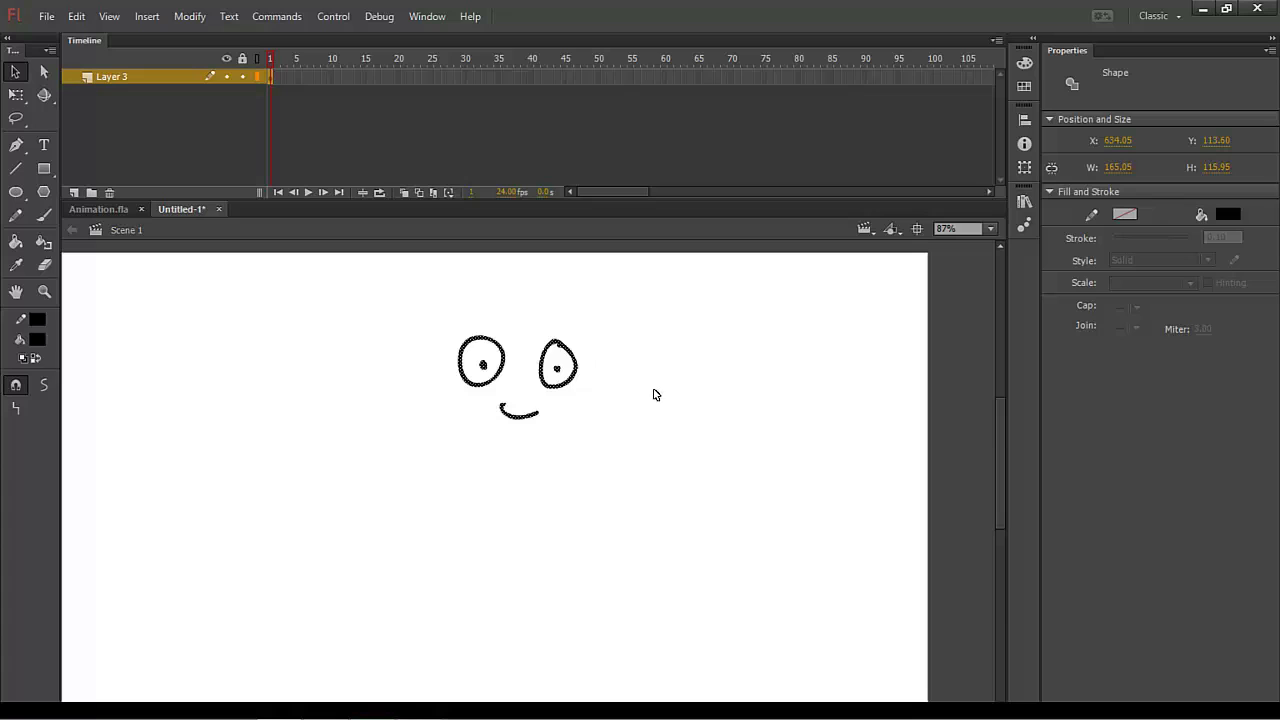
left_click(628, 307)
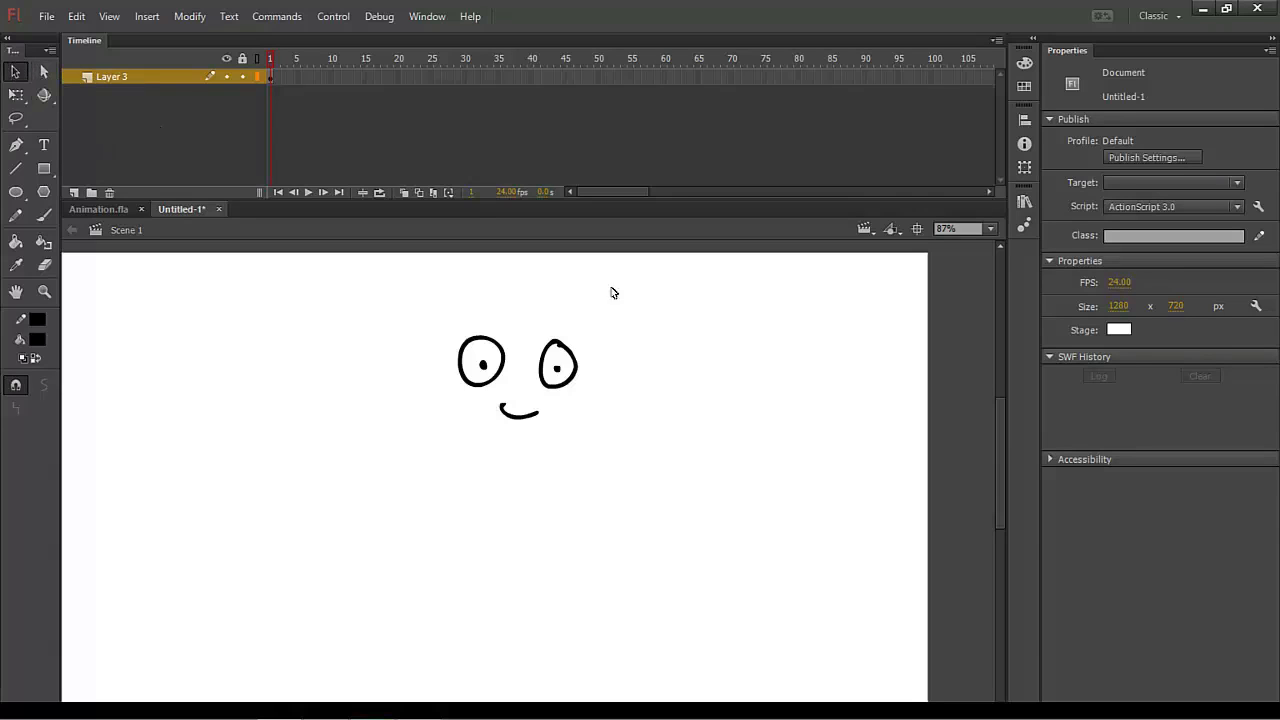
- Copy the whole face, paste the copy onto the stage and place it to the right of the original
mouse_move(428, 288)
left_mouse_down()
mouse_move(669, 494)
mouse_move(662, 486)
left_mouse_up()
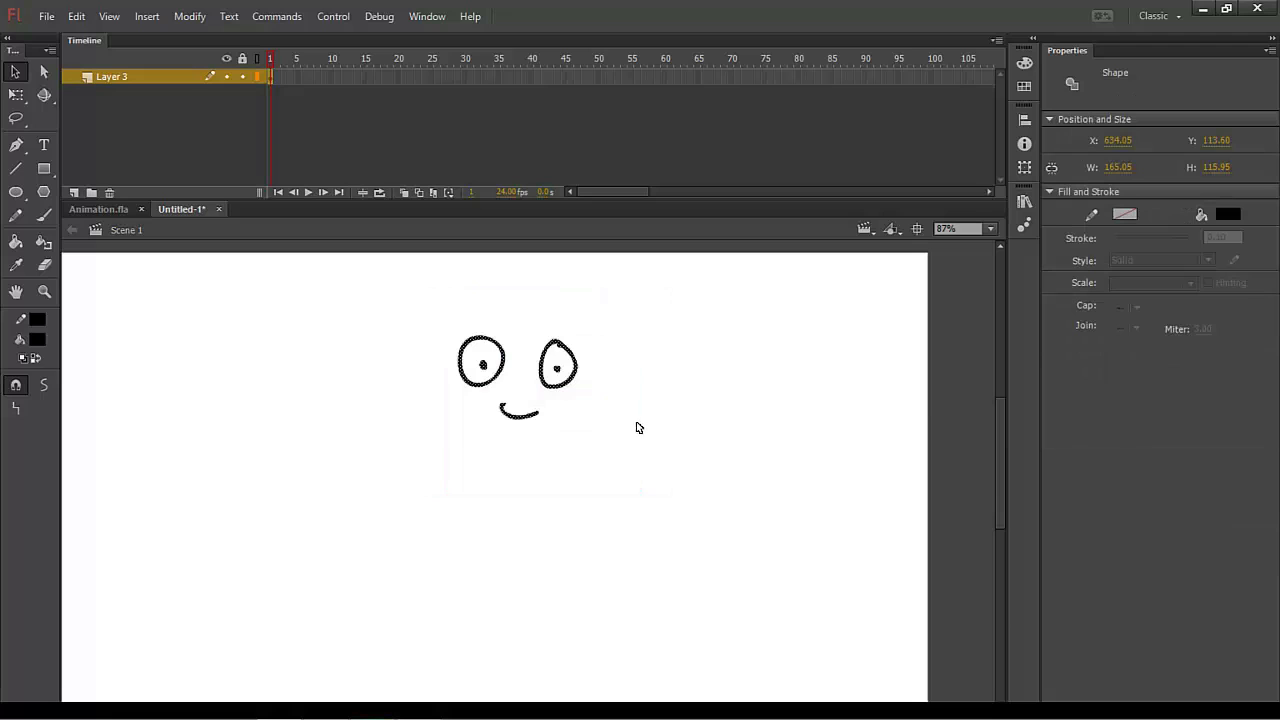
key("ctrl+v")
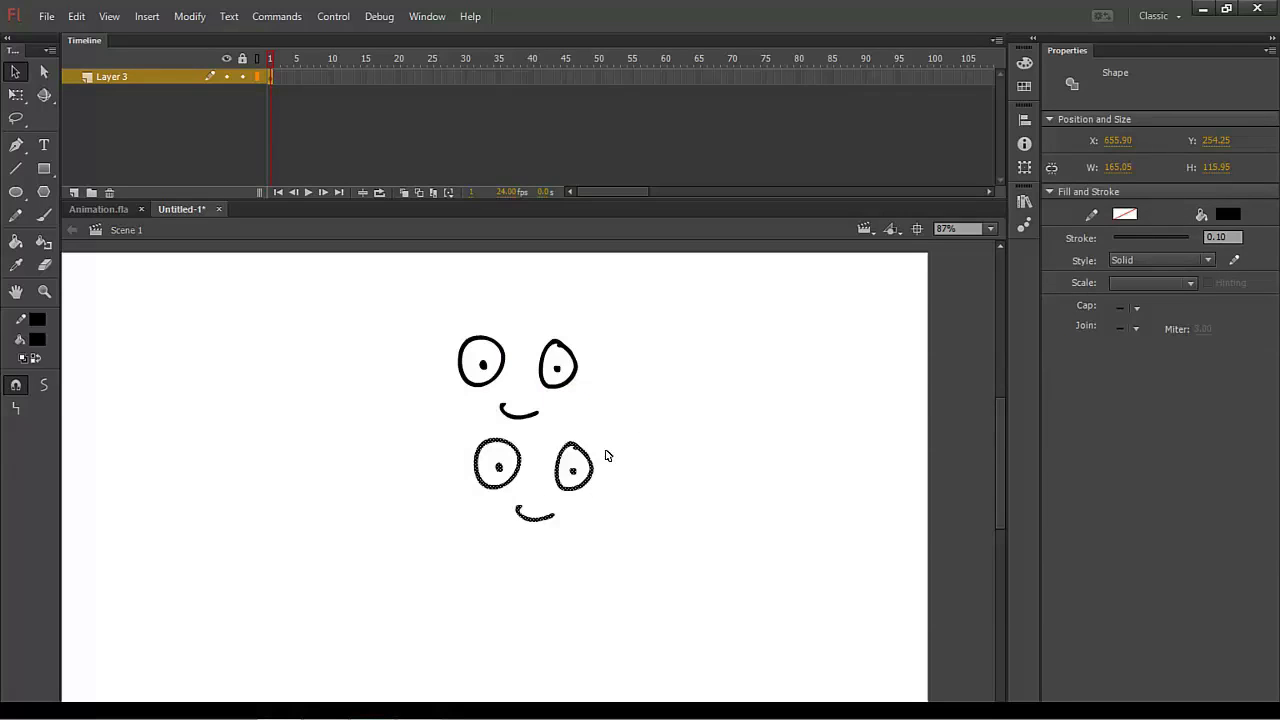
left_click_drag(596, 472, 862, 357)
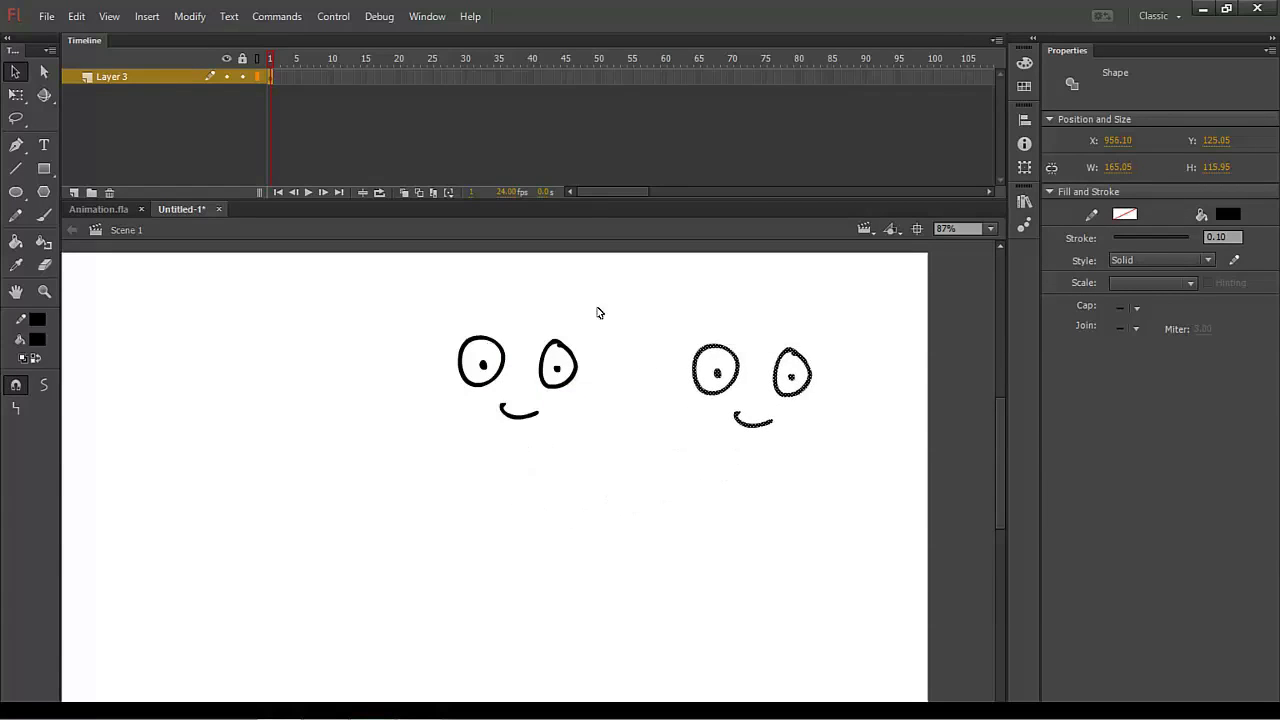
- Remove the original face from the stage and paste it back in place at its original position
left_click_drag(415, 299, 630, 487)
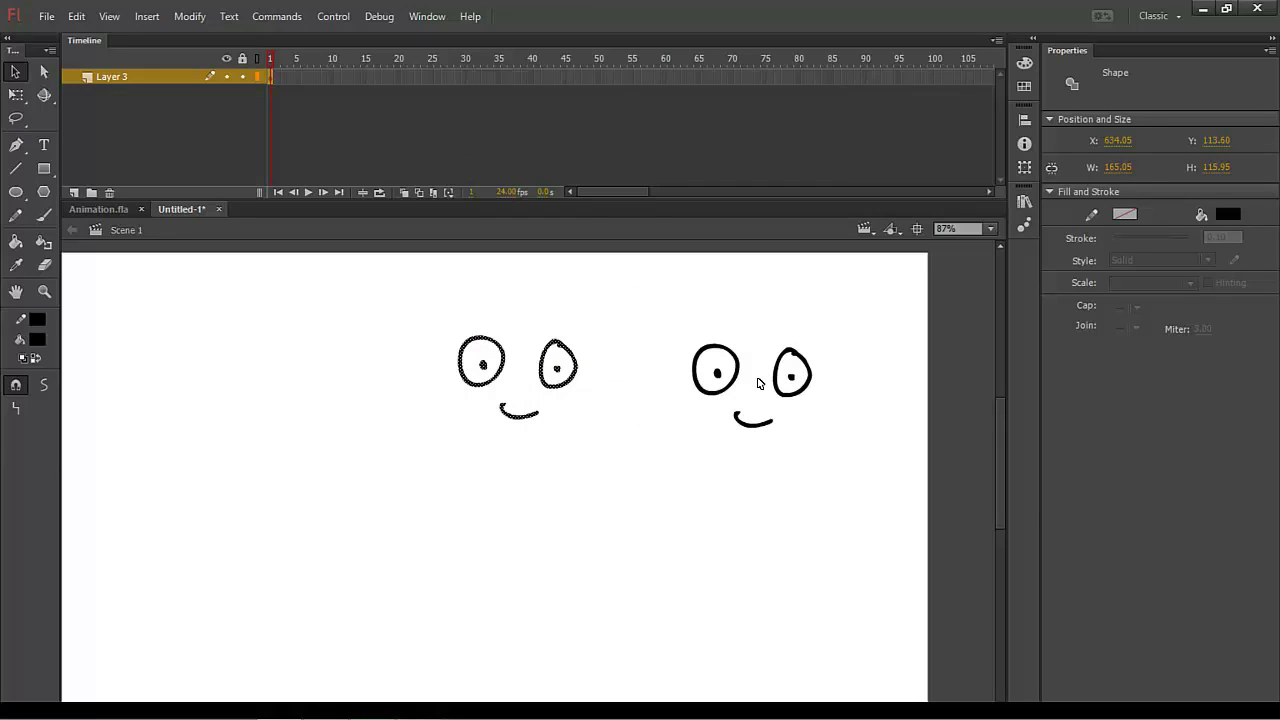
key("Delete")
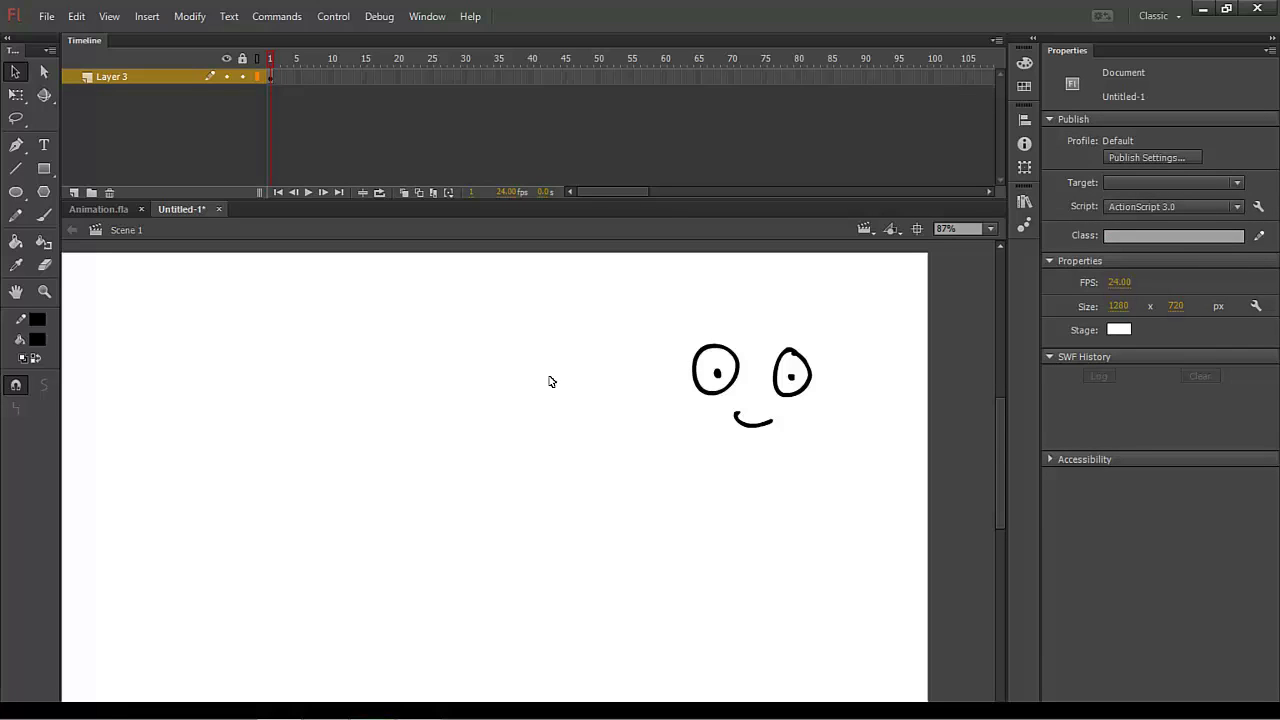
key("ctrl+v")
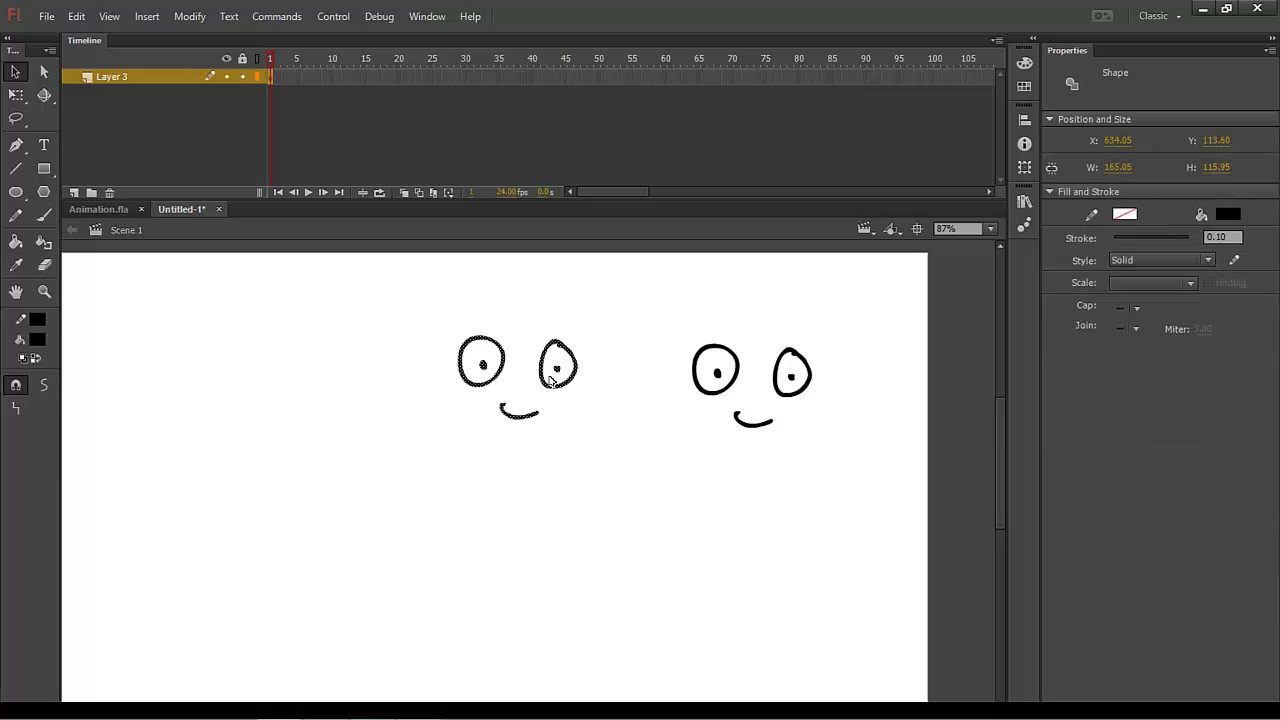
- Try erasing the upper outer part of the original face's right eye with the Eraser tool, and undo the changes
left_click_drag(609, 314, 562, 378)
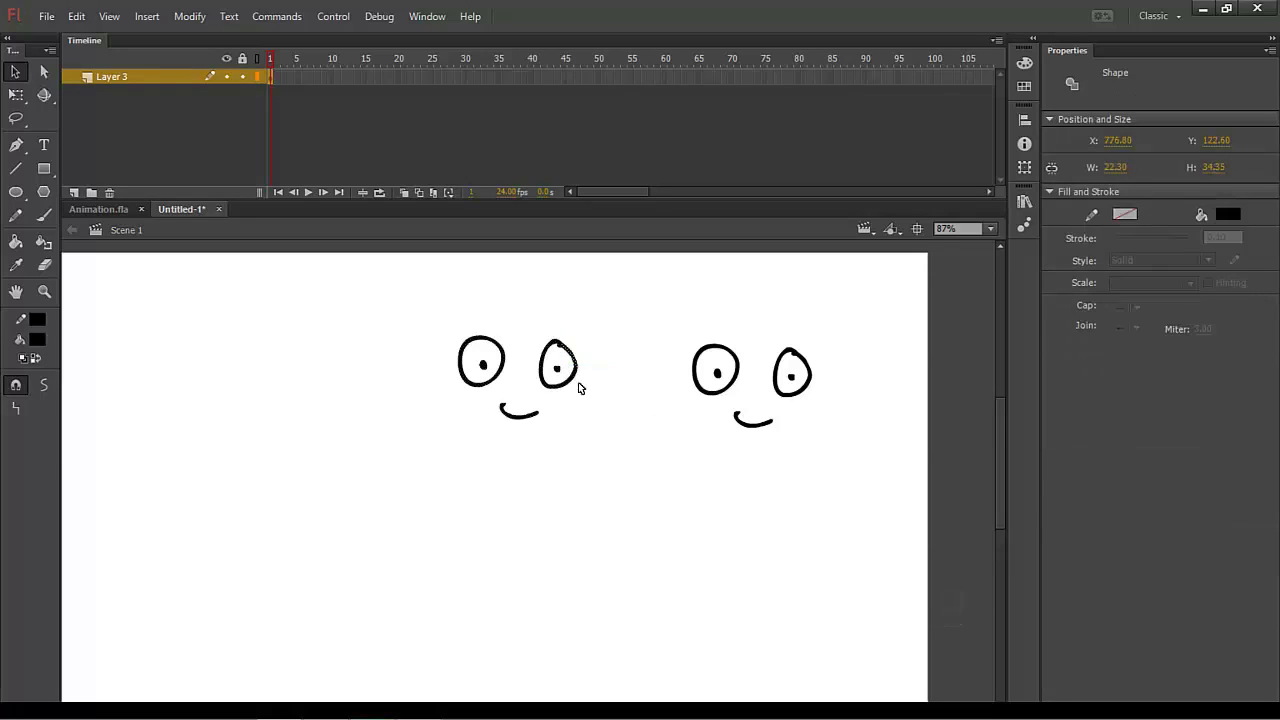
key("ctrl+z")
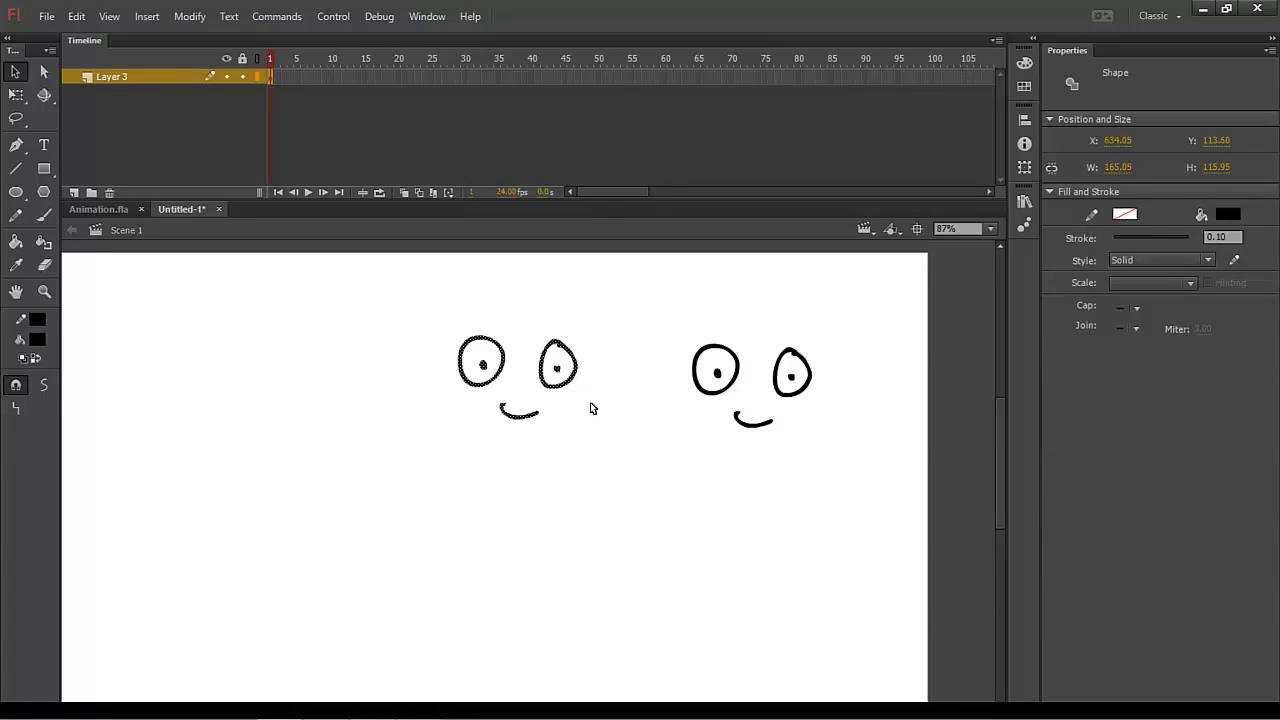
mouse_move(573, 375)
left_mouse_down()
mouse_move(543, 420)
mouse_move(590, 458)
left_mouse_up()
key("ctrl+z")
key("e")
mouse_move(583, 340)
left_mouse_down()
mouse_move(569, 346)
mouse_move(584, 346)
left_mouse_up()
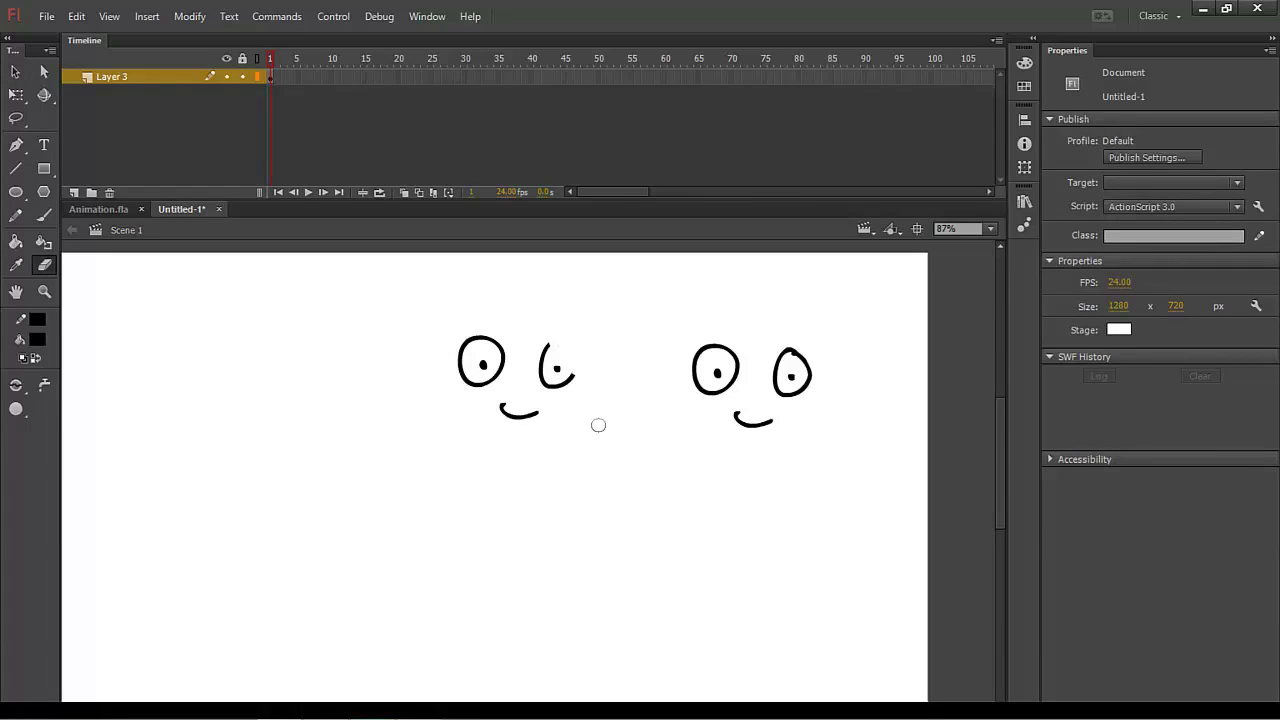
key("ctrl+z")
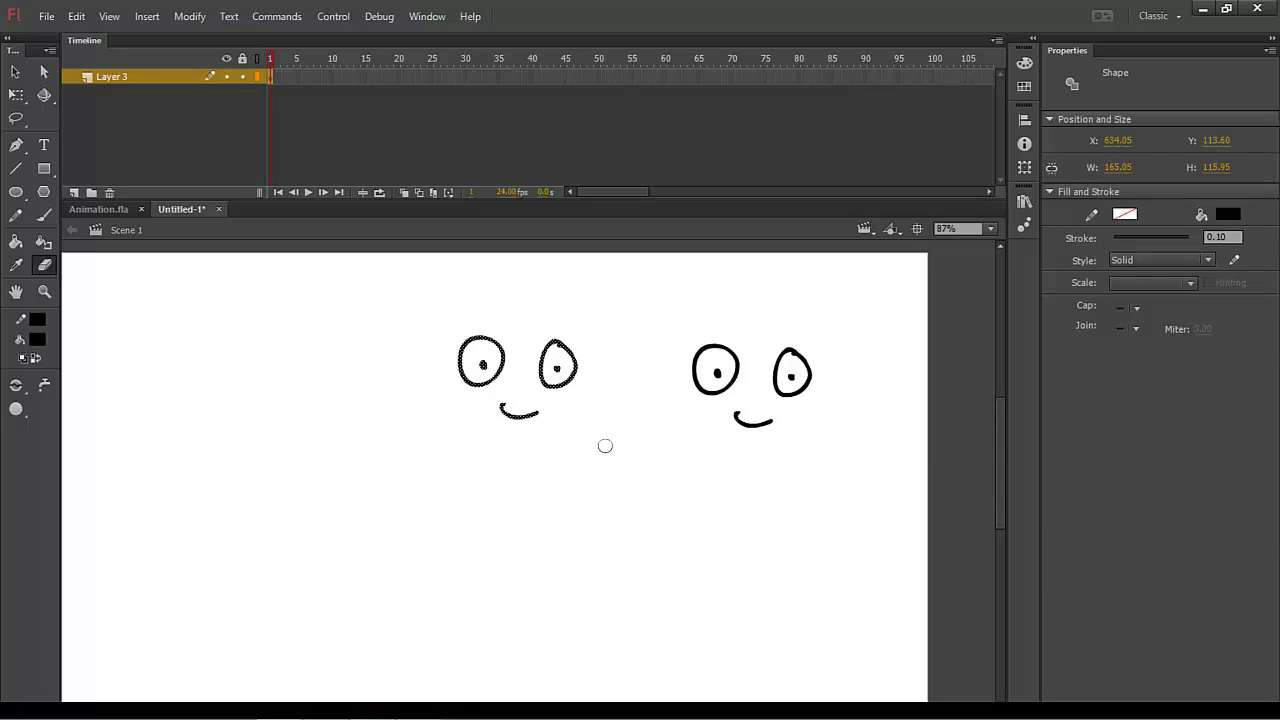
- Paste another copy of the face at the centre of the stage, below the original, and deselect it
key("ctrl+v")
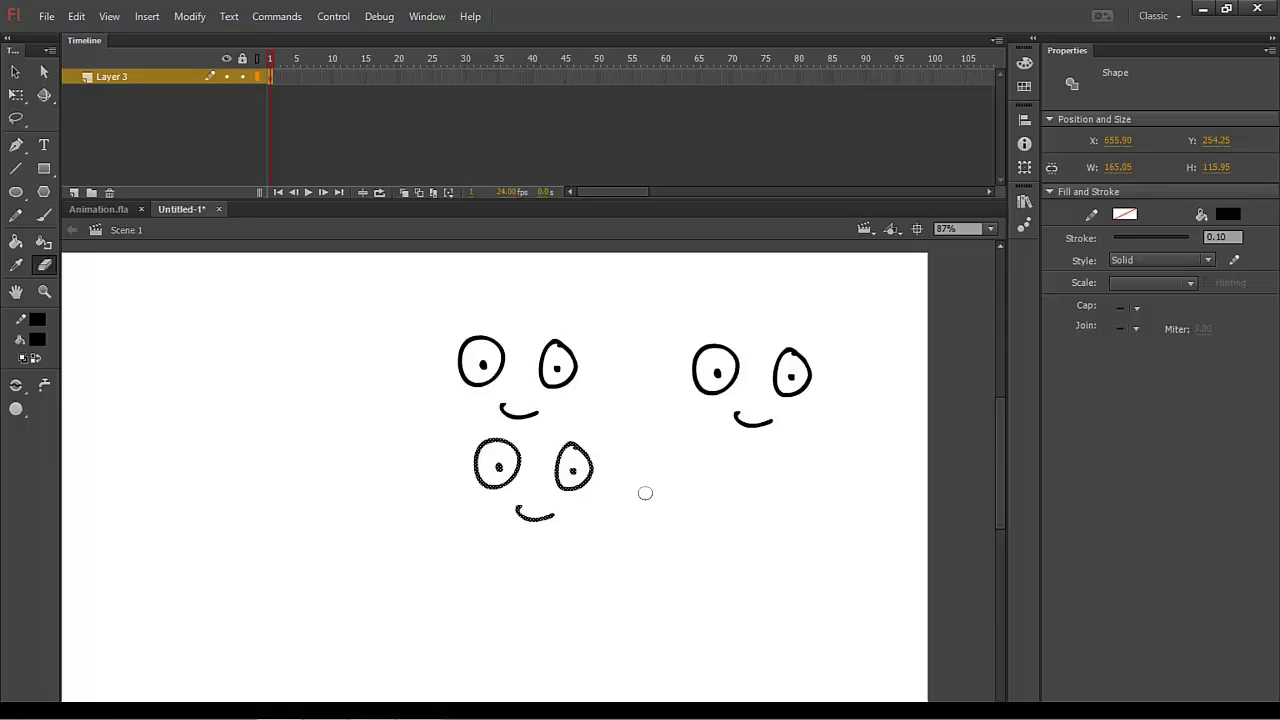
key("v")
left_click(716, 566)
mouse_move(694, 536)
left_mouse_down()
mouse_move(716, 513)
mouse_move(689, 529)
left_mouse_up()
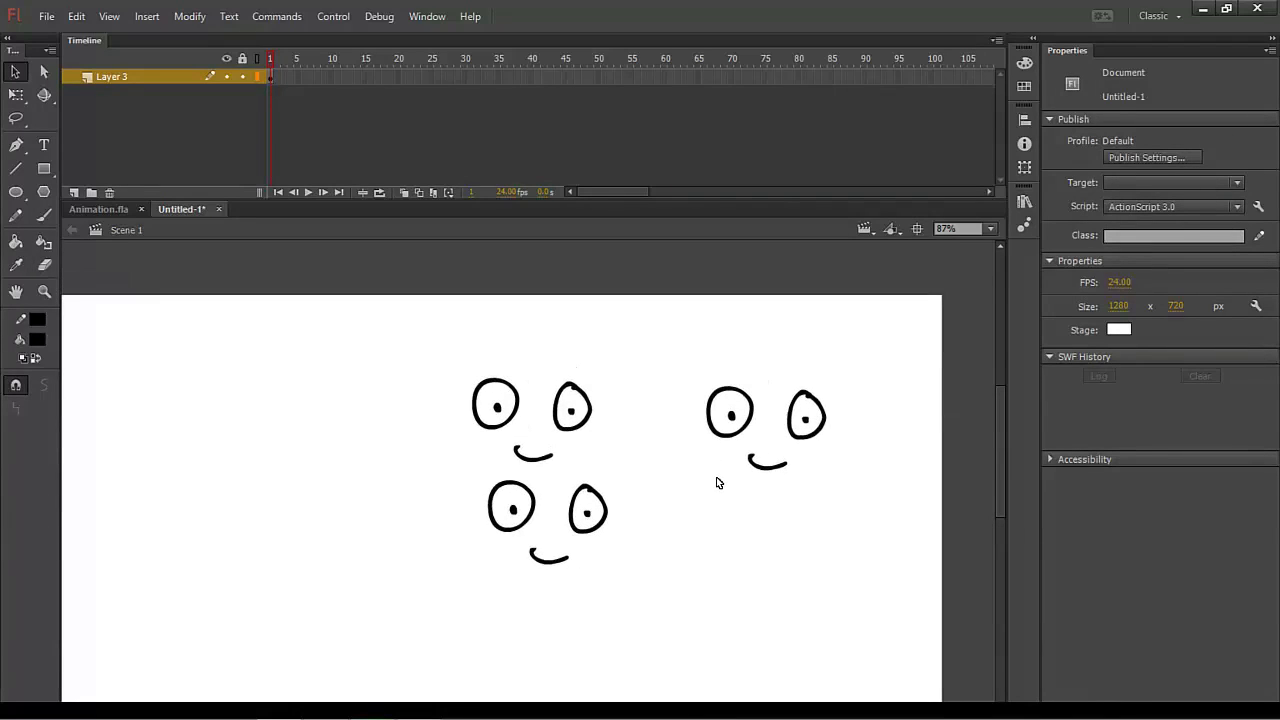
- Delete all the faces from the stage and reduce the timeline's height to enlarge the drawing area
left_click_drag(424, 324, 900, 634)
key("Delete")
left_click_drag(714, 520, 789, 431)
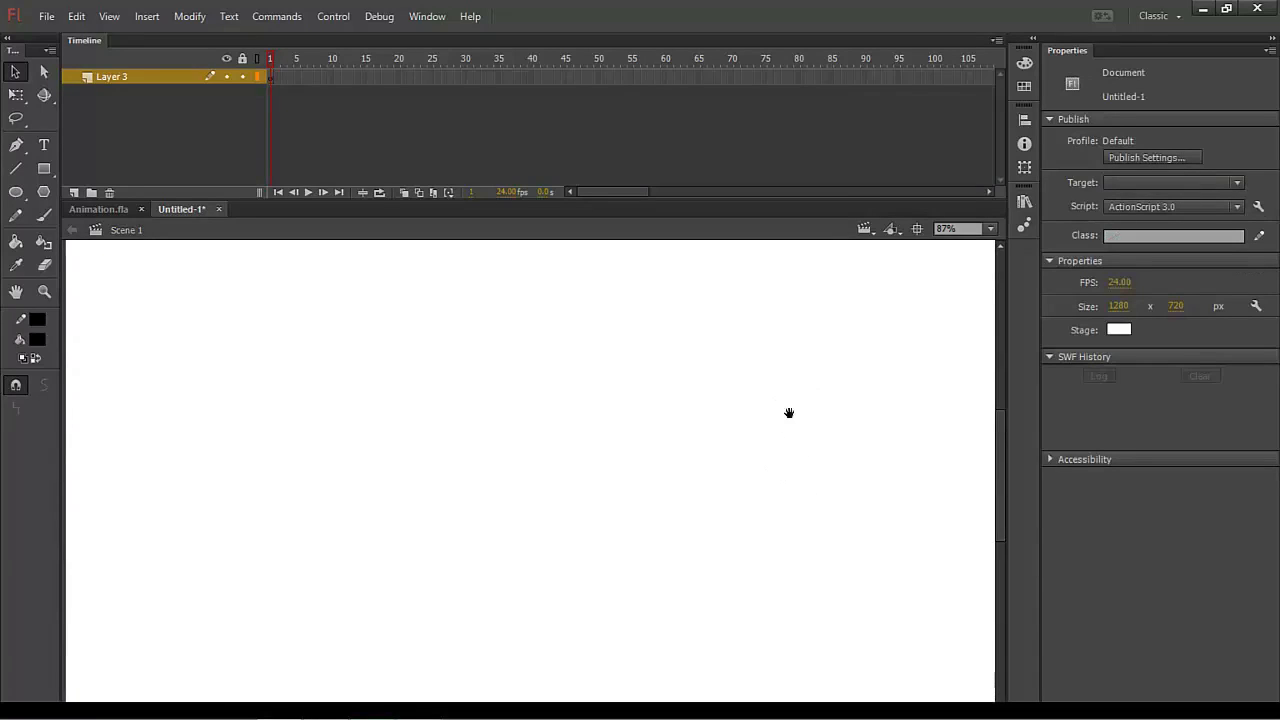
left_click_drag(826, 197, 805, 148)
left_click_drag(696, 432, 668, 440)
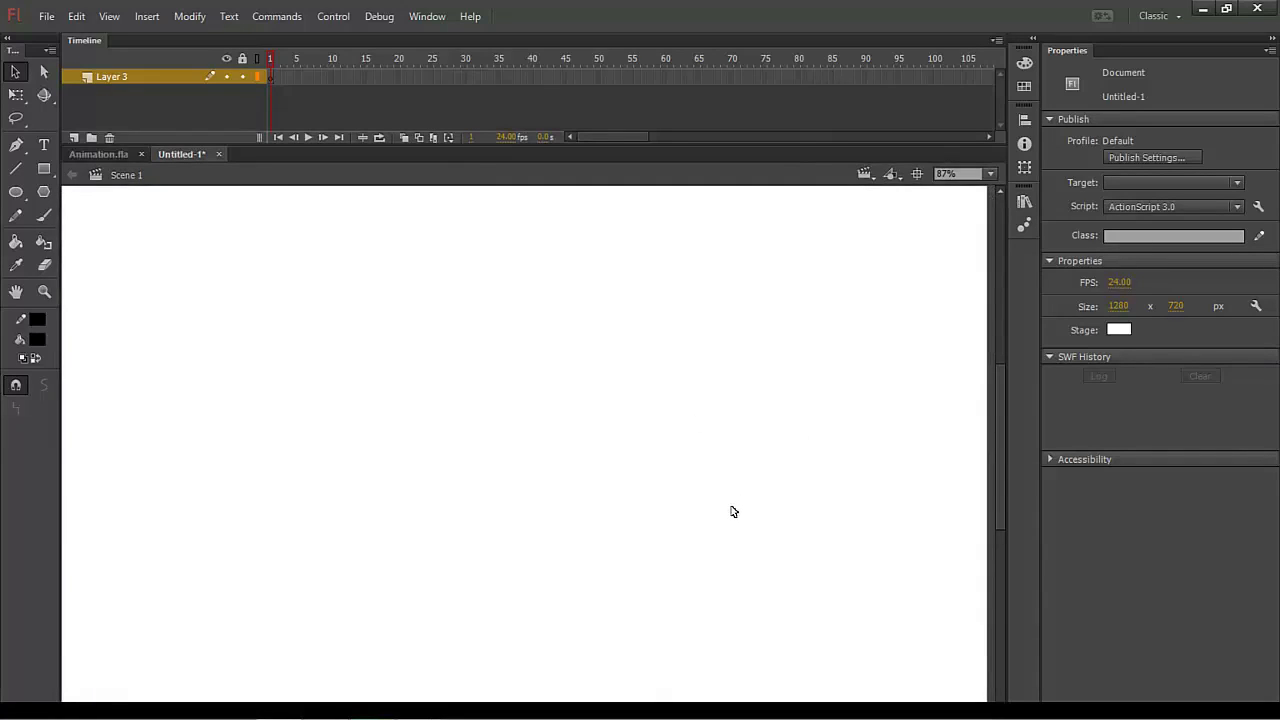